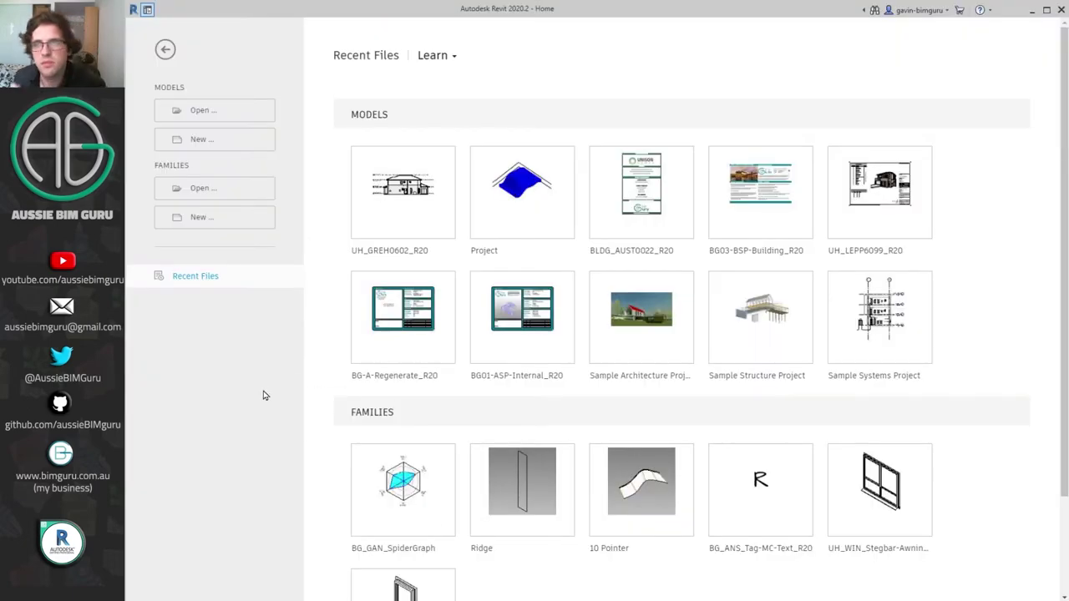
- Create a new family from the Metric Generic Annotation.rft template in the Annotations folder and delete its red instruction note
click(223, 221)
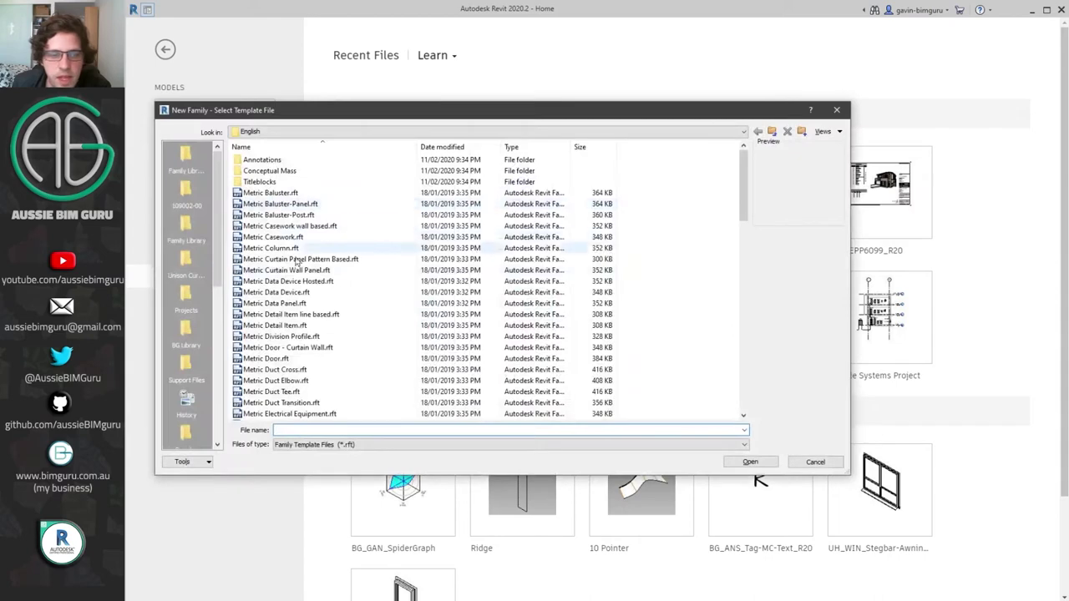
double_click(283, 161)
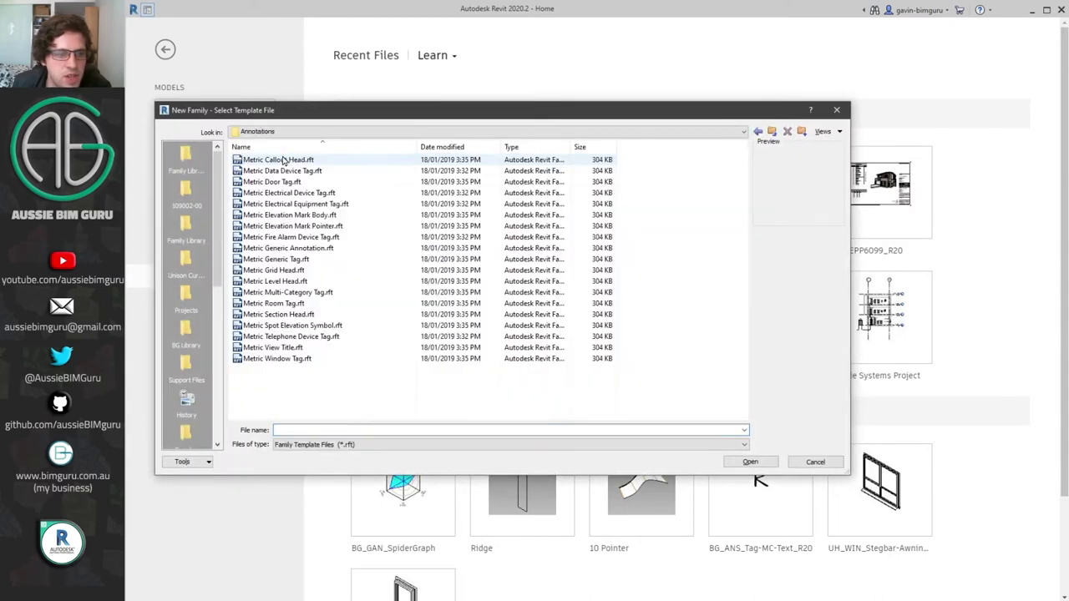
click(331, 250)
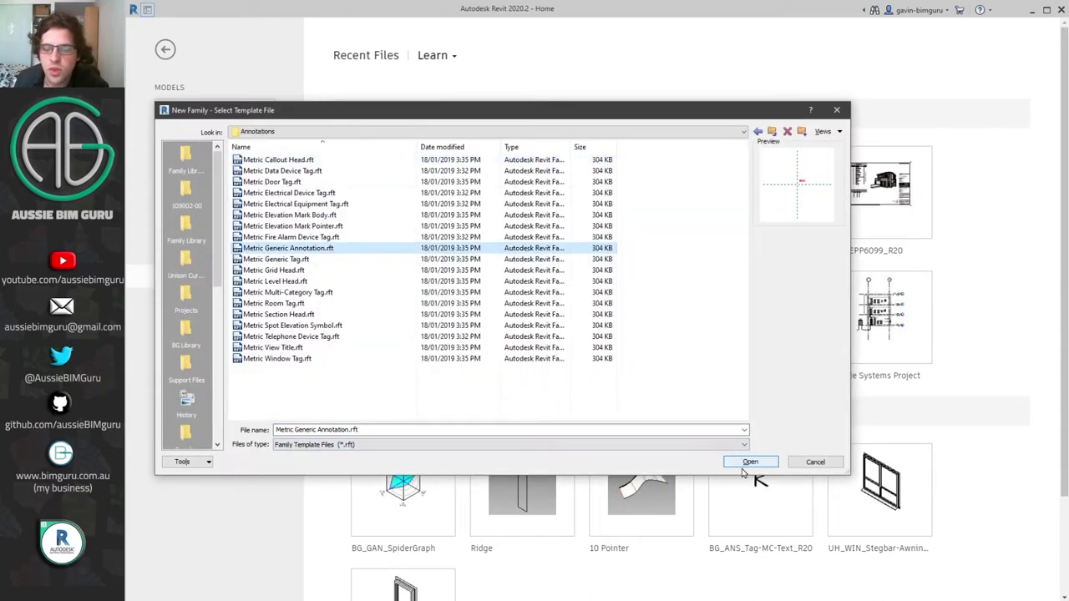
click(750, 463)
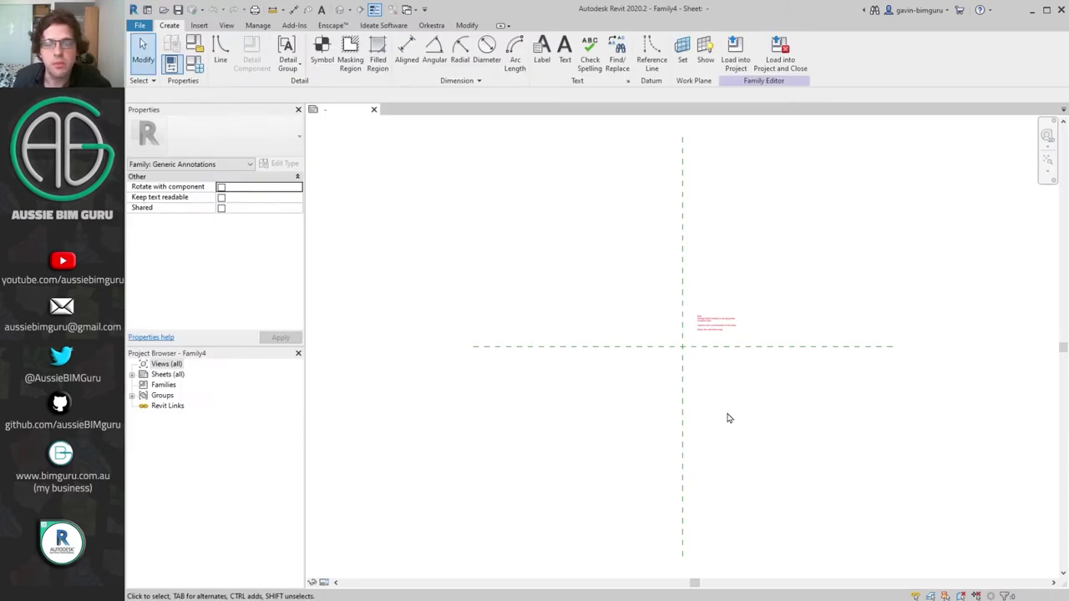
click(723, 338)
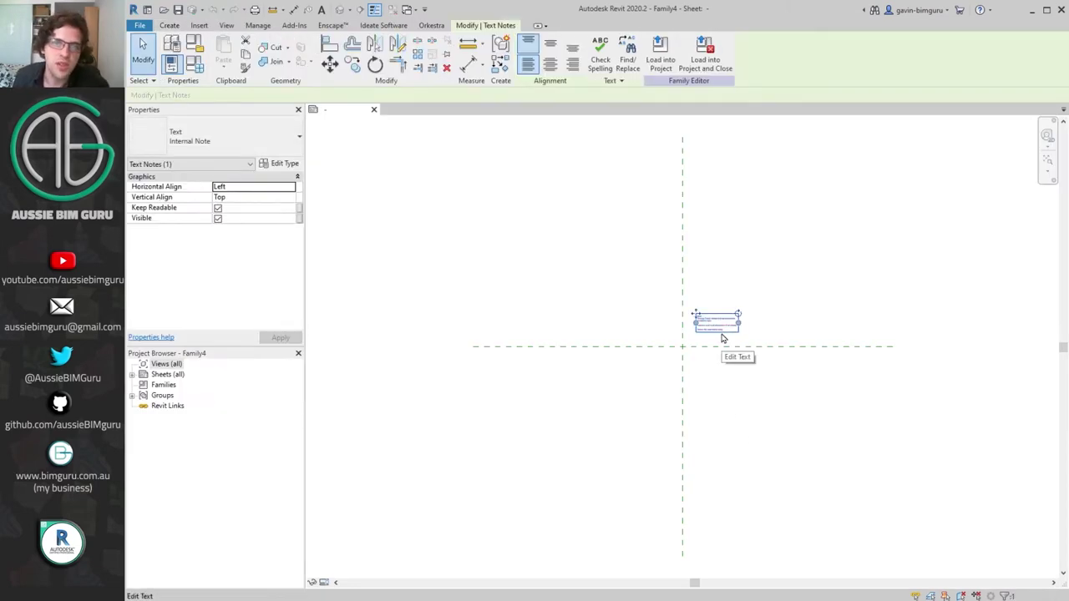
key(Delete)
- Draw a 30 mm vertical reference line up from the reference plane intersection, ending in a horizontal one about 8.4 mm long to the left
scroll(723, 337, up, 1)
scroll(695, 342, up, 1)
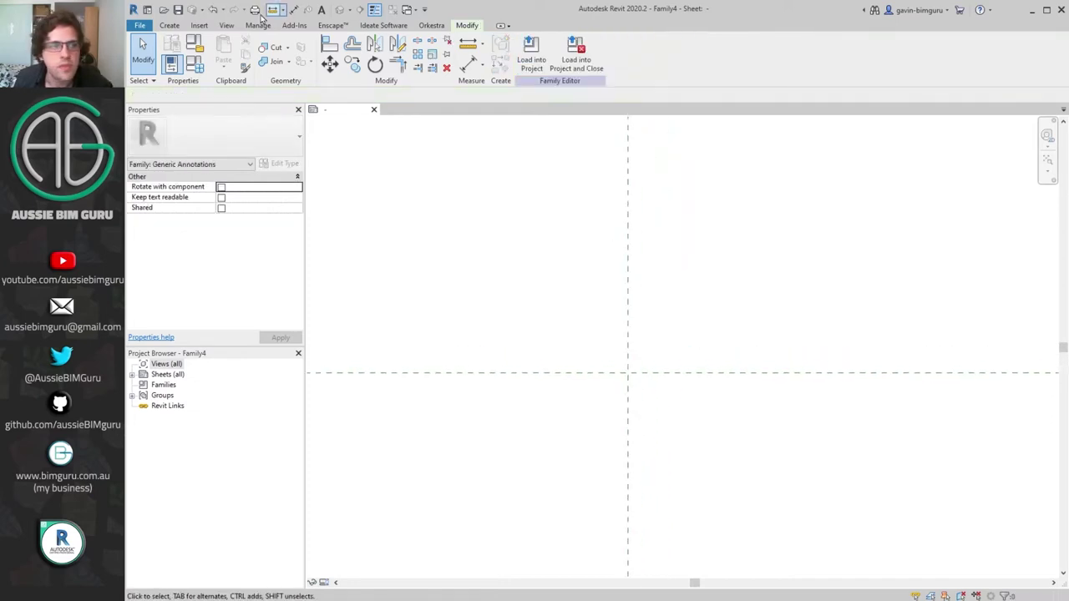
click(171, 26)
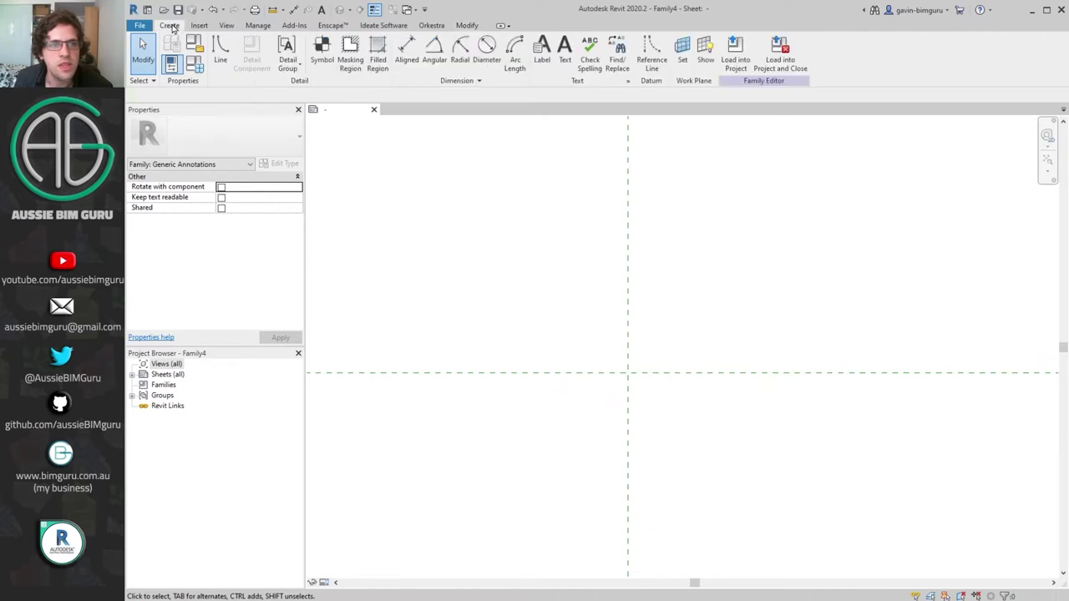
click(644, 65)
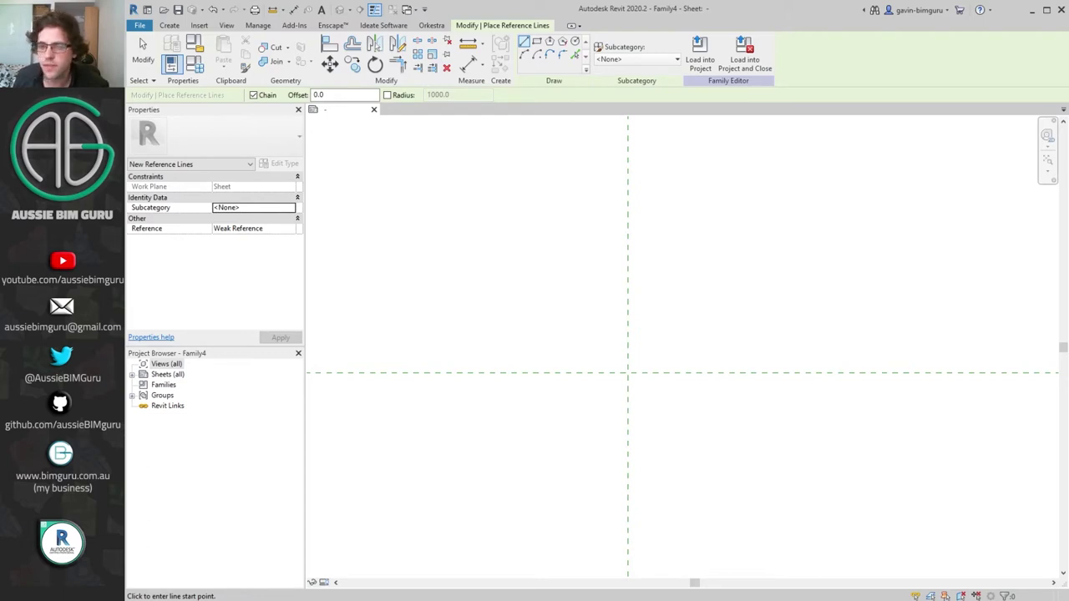
click(628, 373)
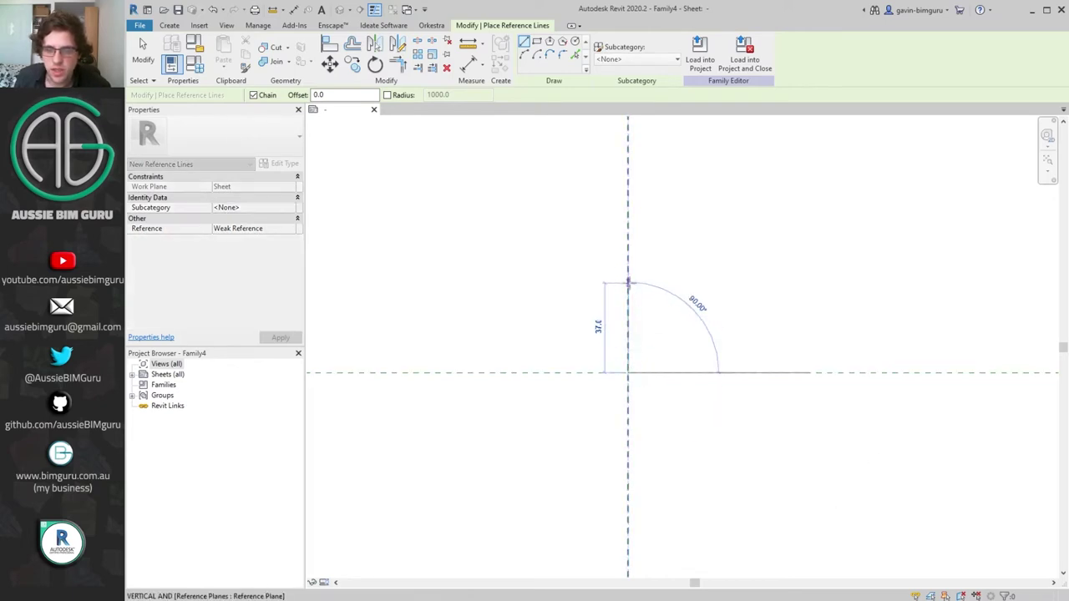
text(30)
key(Return)
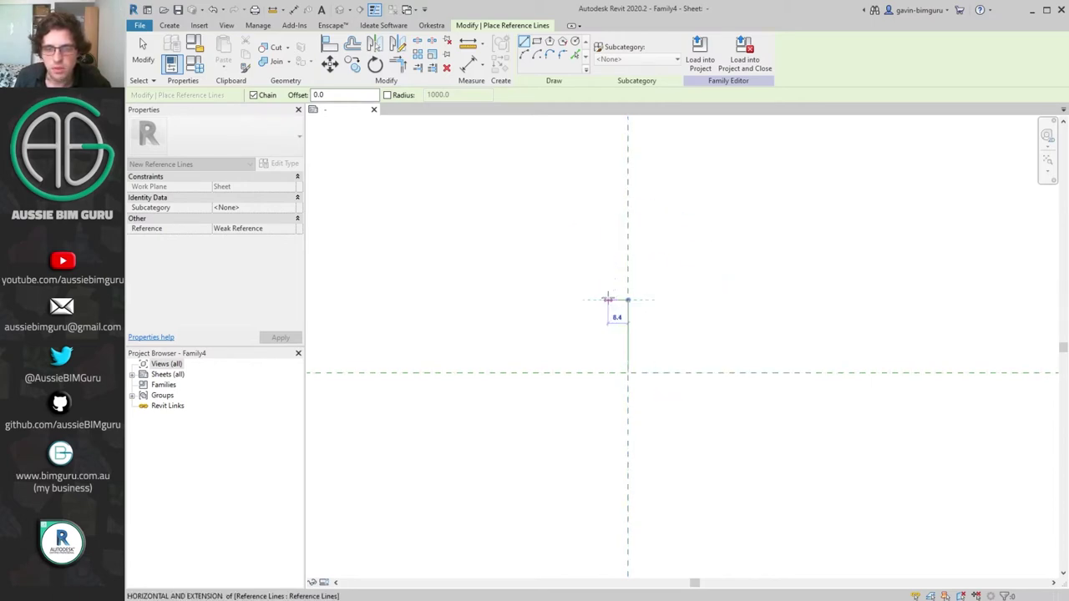
click(607, 299)
key(Escape)
key(Escape)
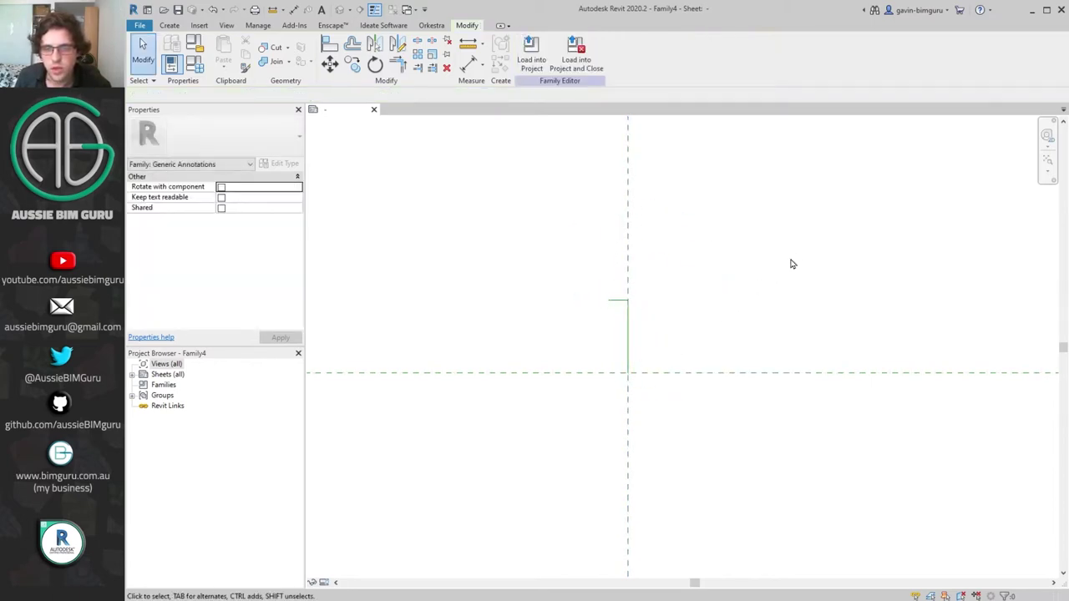
- Rotate a copy of the vertical reference line 60° clockwise about the reference plane intersection, unjoining the elements
click(628, 334)
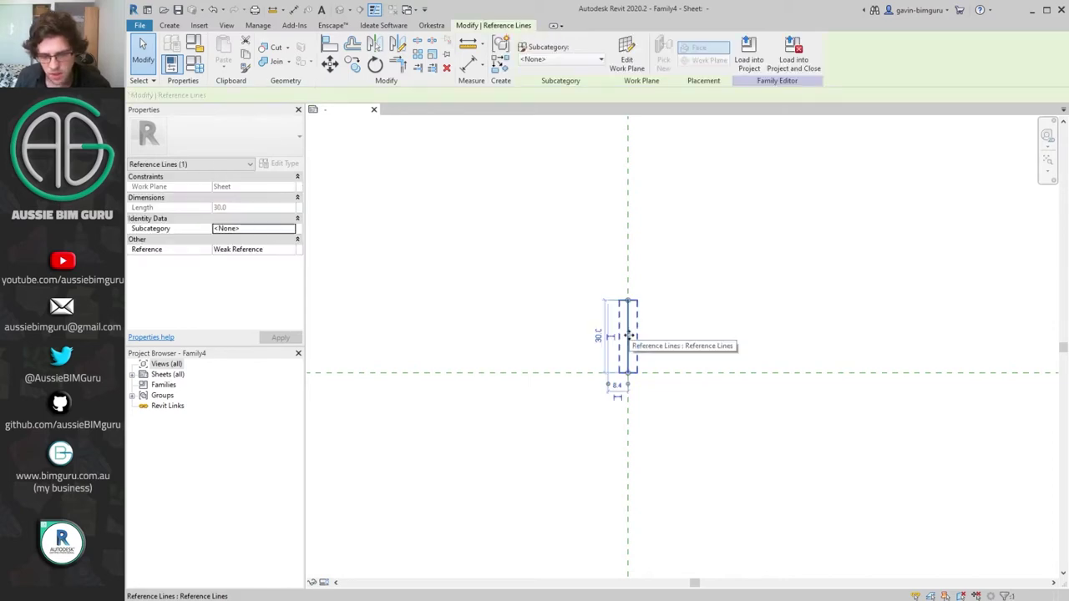
key(c)
key(o)
key(Escape)
key(r)
key(o)
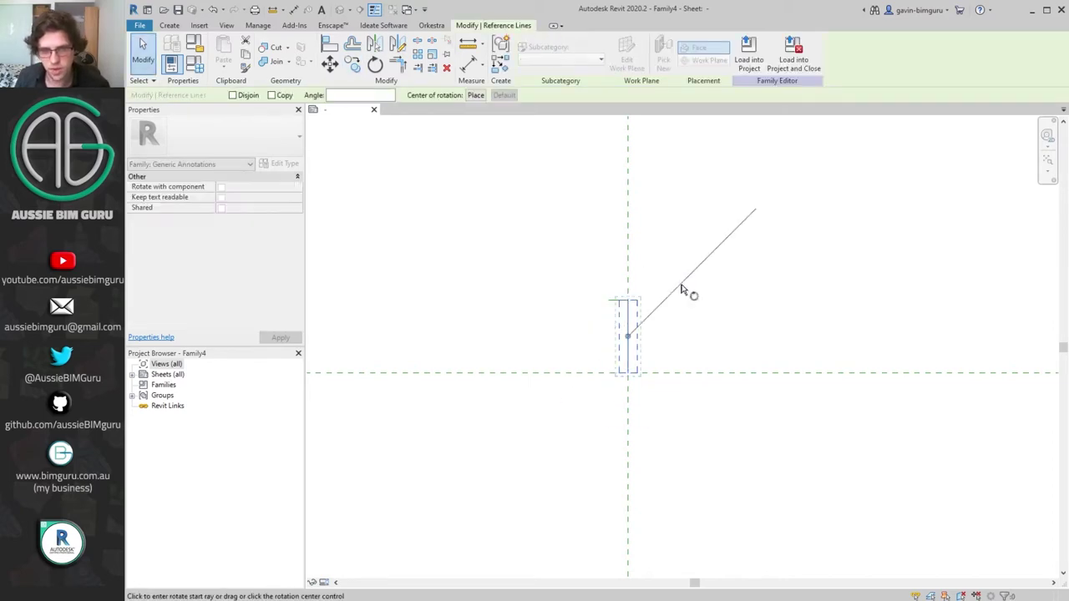
click(475, 96)
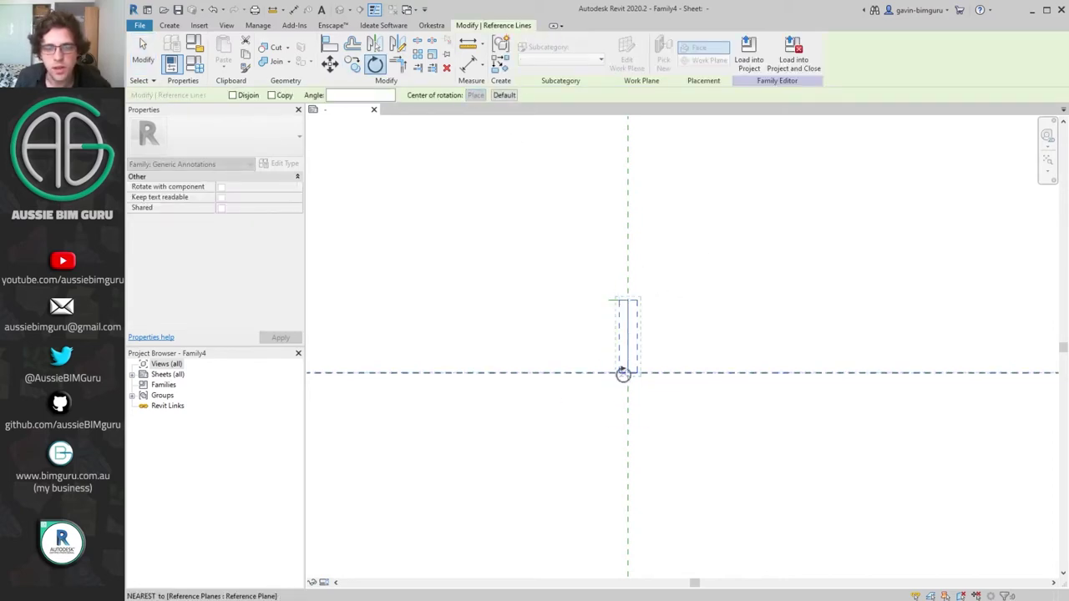
click(626, 373)
click(633, 317)
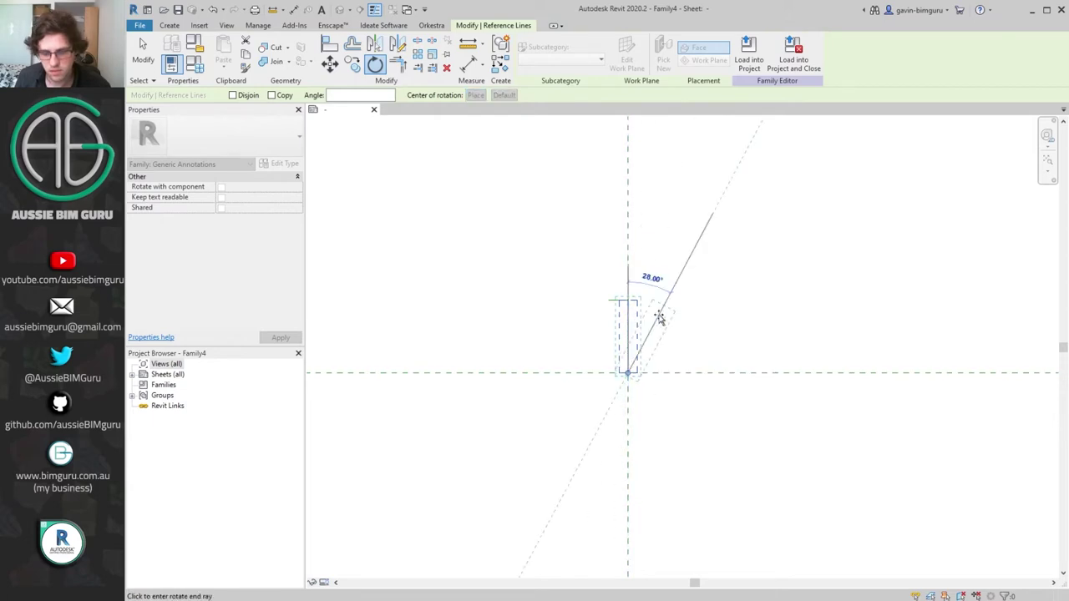
click(662, 321)
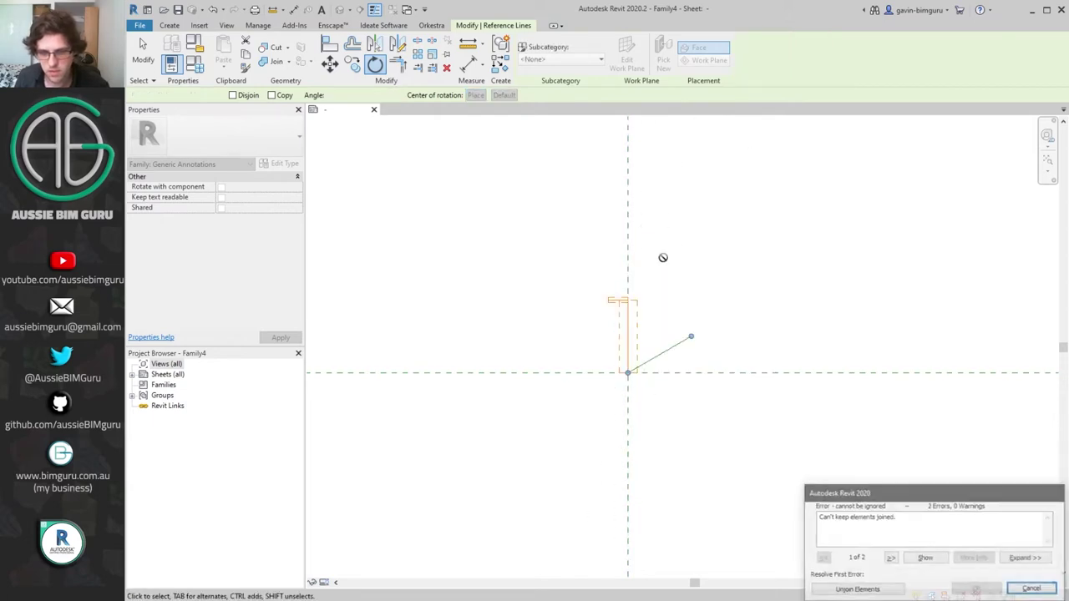
click(855, 589)
click(689, 179)
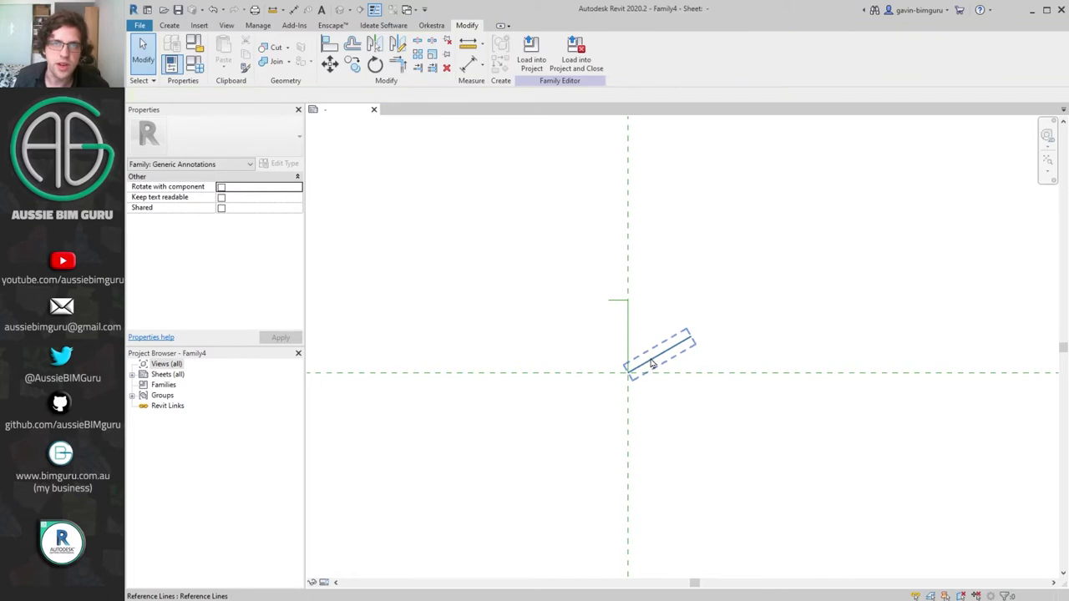
- Add an angular dimension between the sloped reference line and the vertical reference plane
click(170, 26)
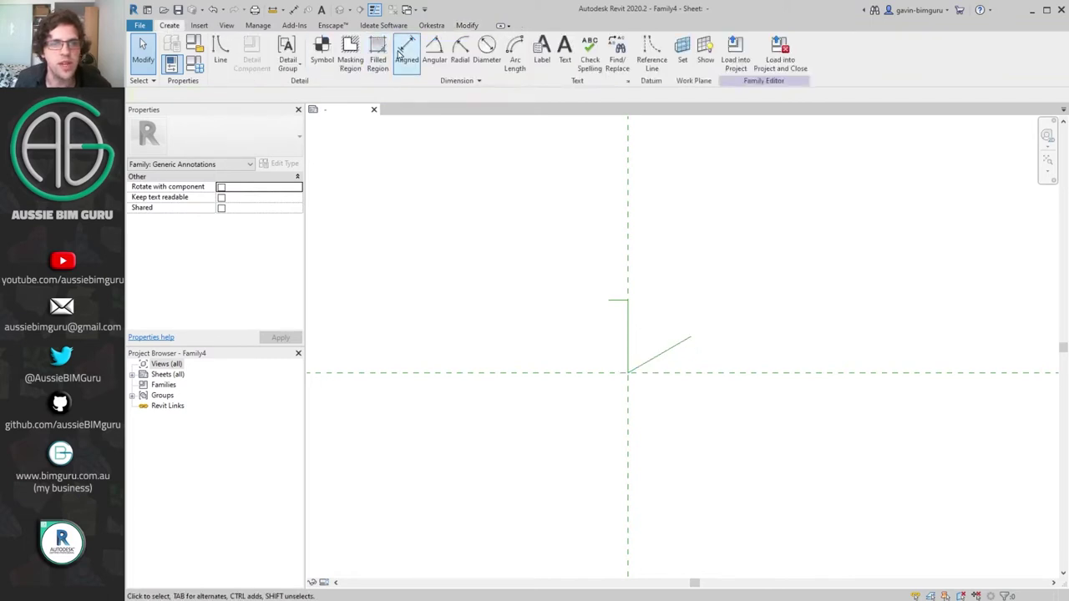
click(432, 60)
scroll(777, 410, up, 2)
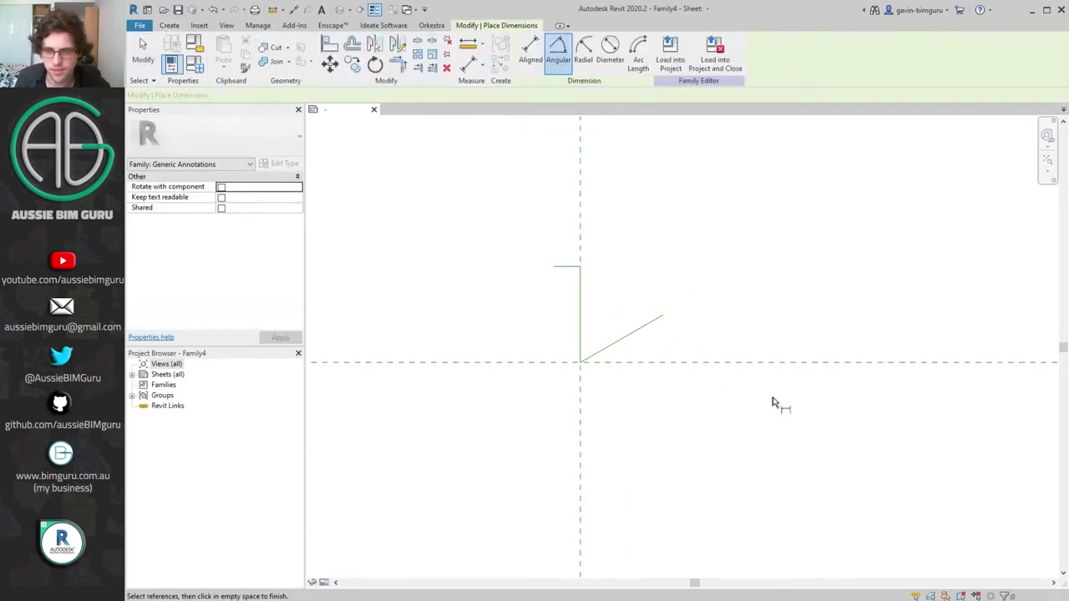
click(610, 346)
click(582, 203)
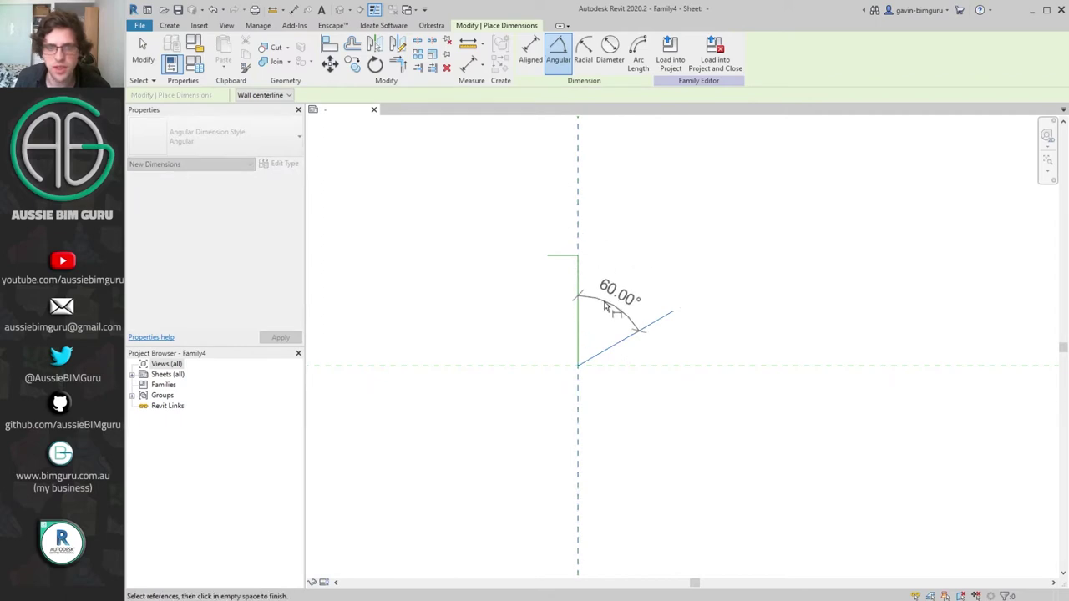
click(658, 239)
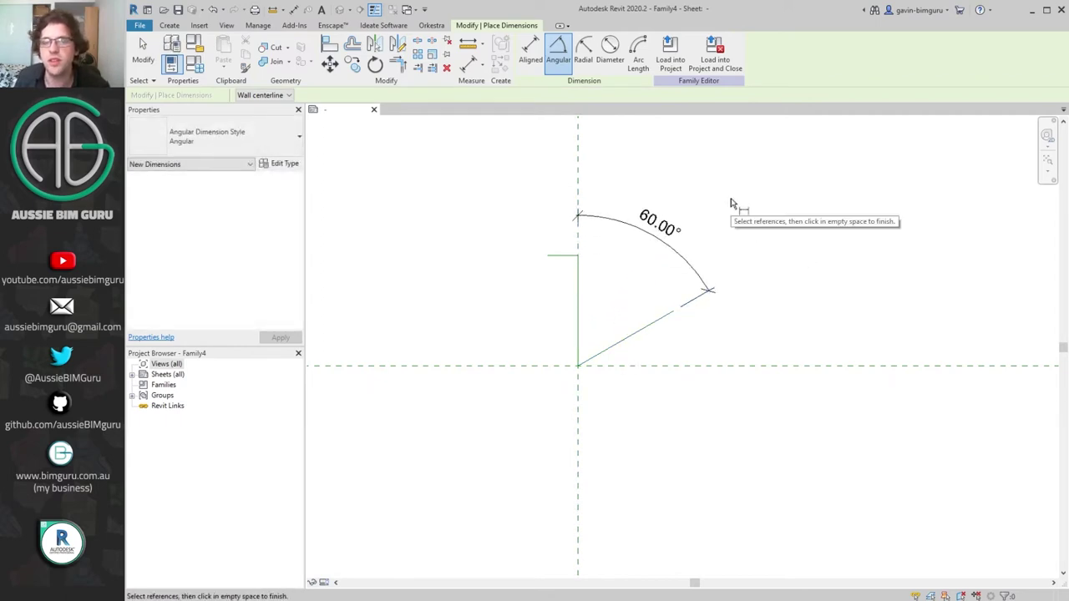
key(Escape)
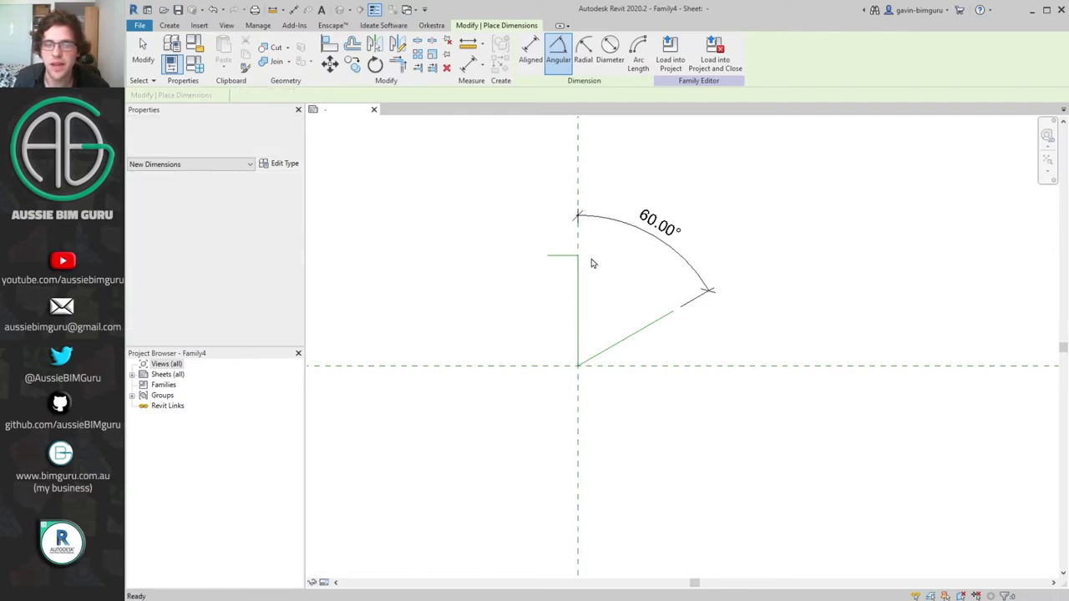
key(Escape)
- Copy the short horizontal reference line 20 mm straight up along the vertical reference plane
click(570, 256)
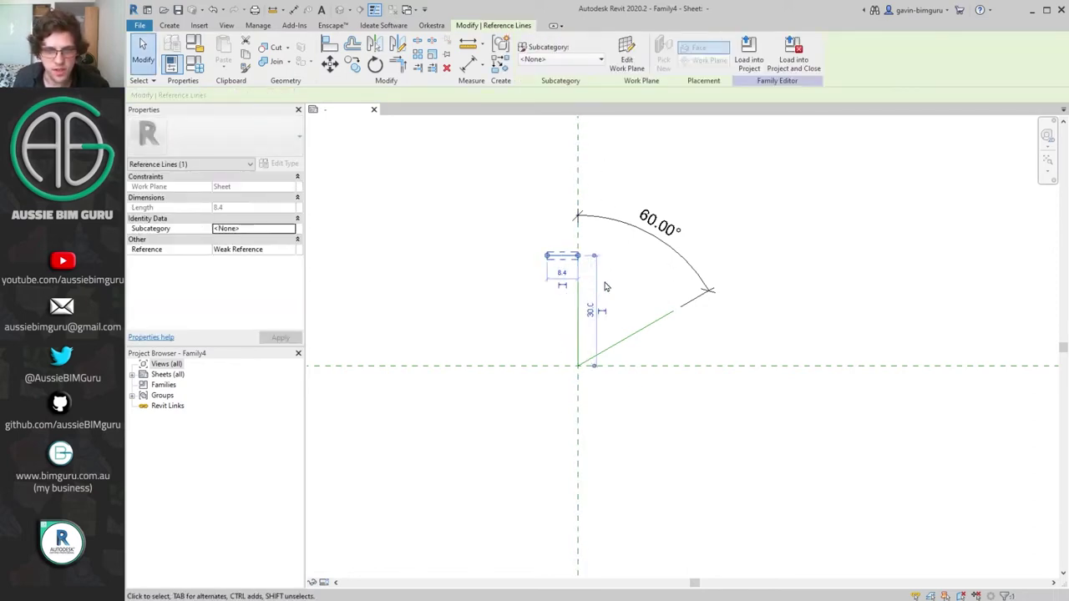
key(c)
key(o)
click(578, 255)
text(2)
key(Return)
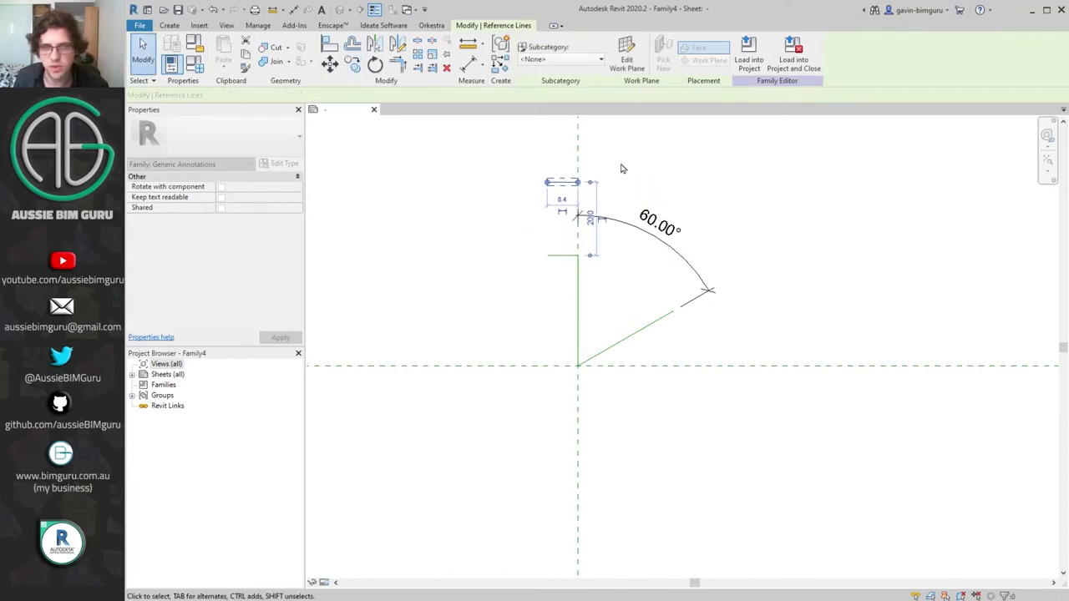
key(Escape)
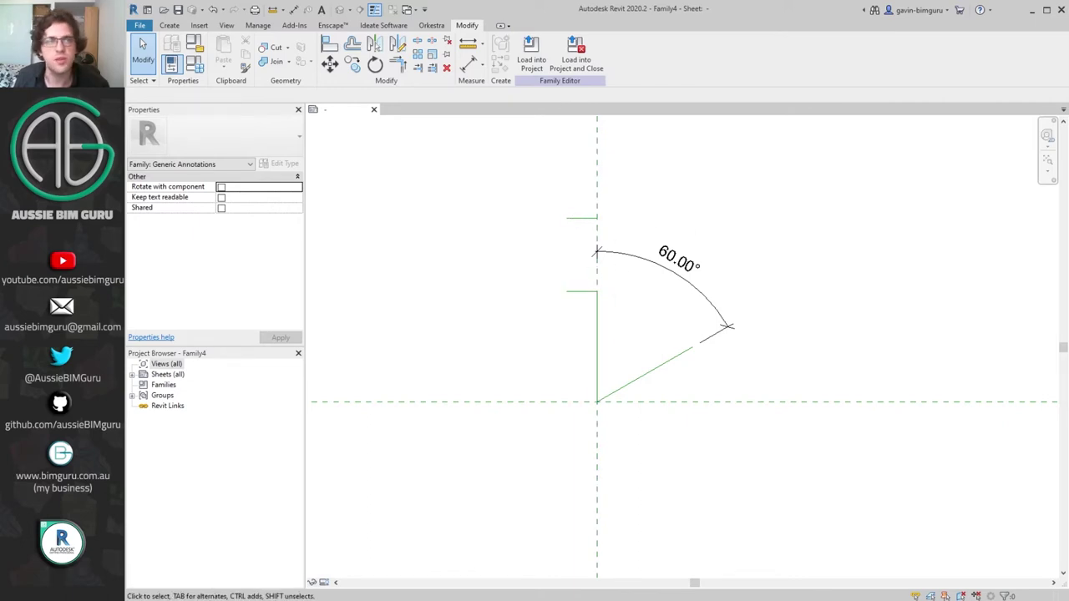
- Draw a vertical reference line joining the right-hand ends of the two short horizontal reference lines
click(169, 26)
click(651, 52)
click(596, 290)
click(596, 219)
key(Escape)
key(Escape)
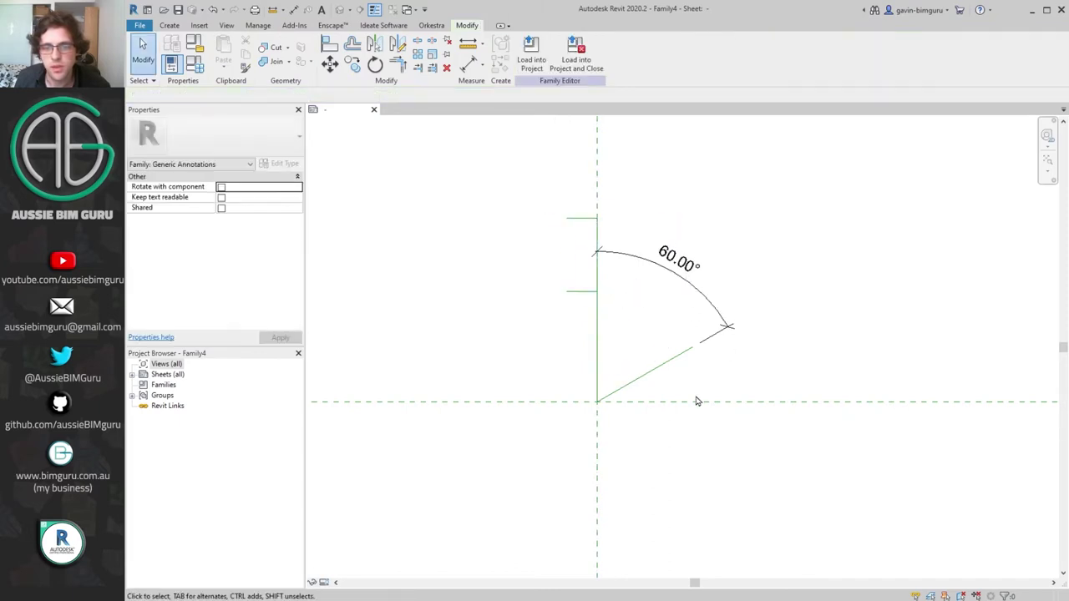
- Draw a reference line about 6 mm long from the reference plane intersection, running downward perpendicular to the sloped line
click(169, 25)
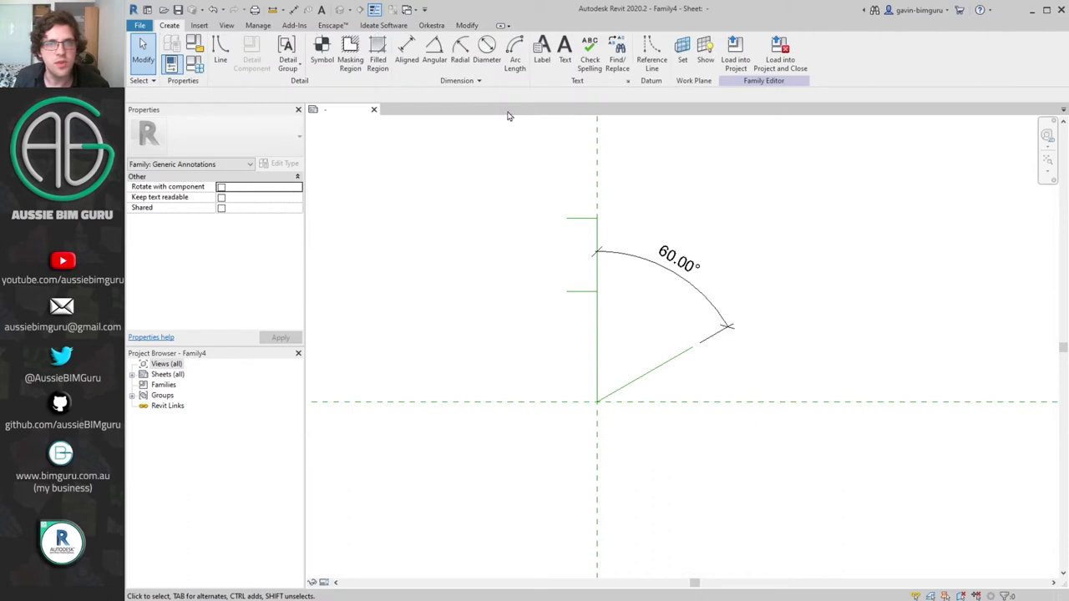
click(655, 60)
click(596, 401)
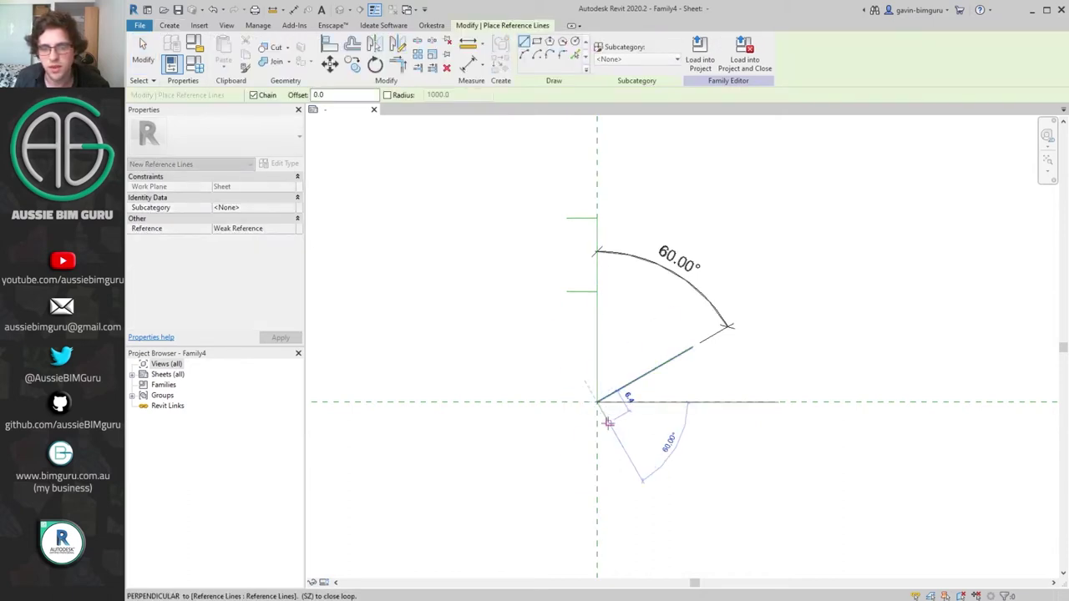
key(Escape)
key(Escape)
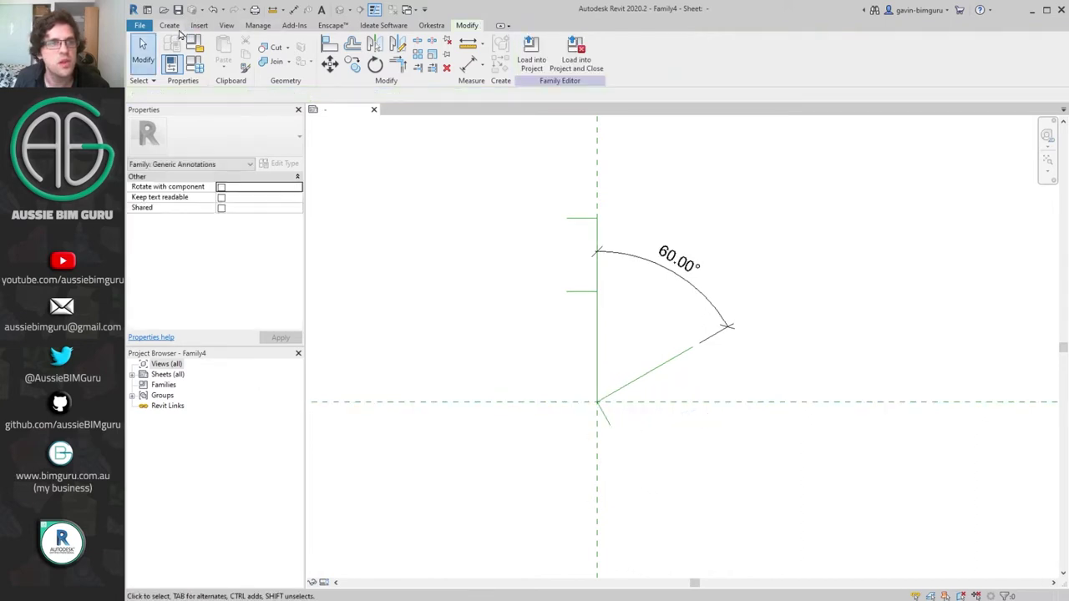
- Add an angular dimension between the short perpendicular reference line and the sloped reference line
click(171, 26)
click(437, 48)
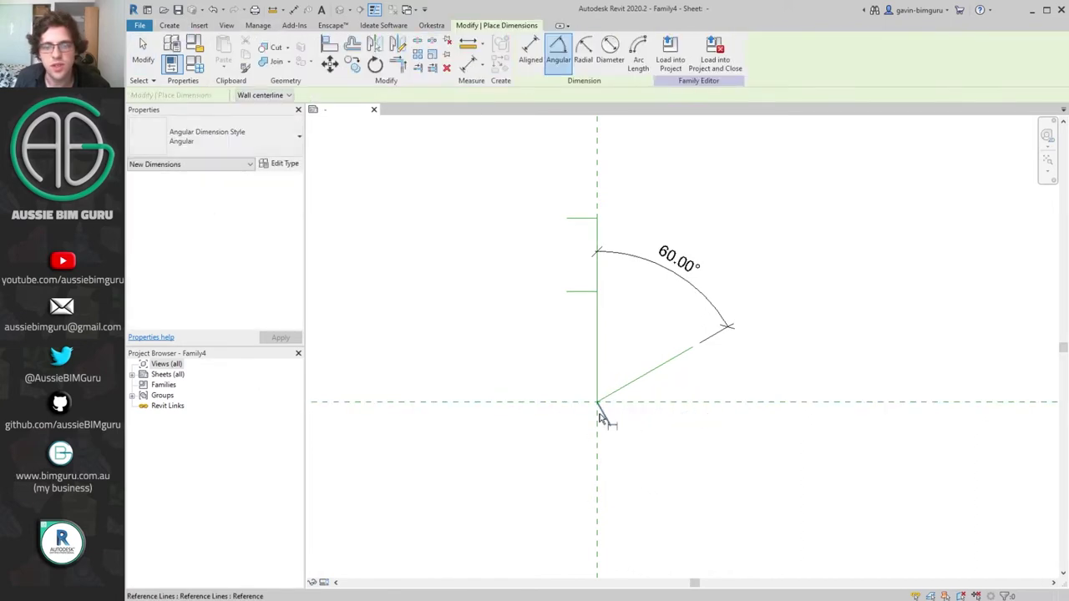
click(598, 417)
click(616, 392)
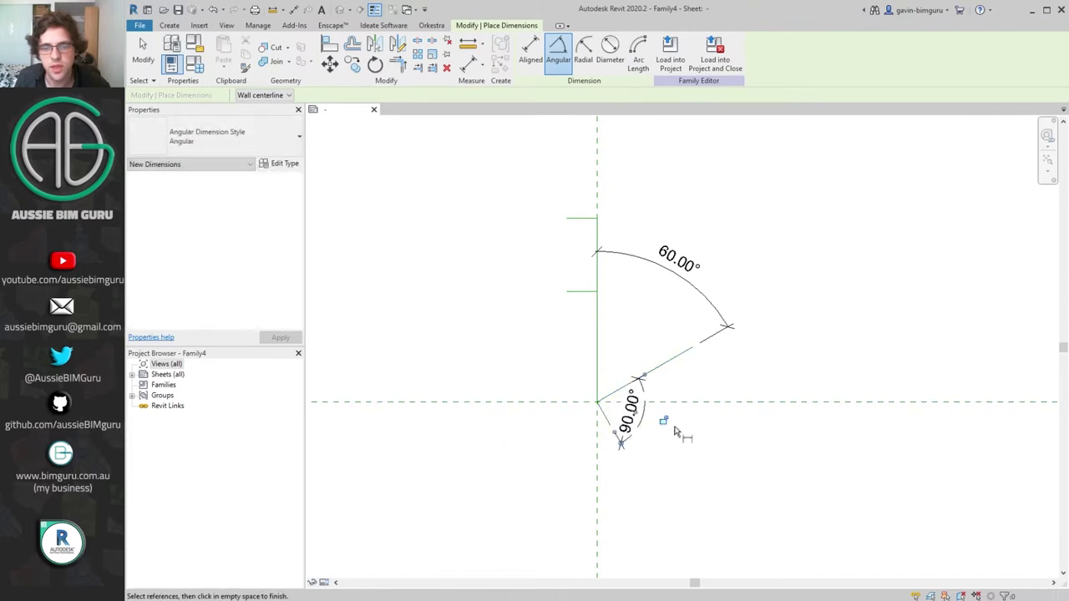
click(718, 382)
key(Escape)
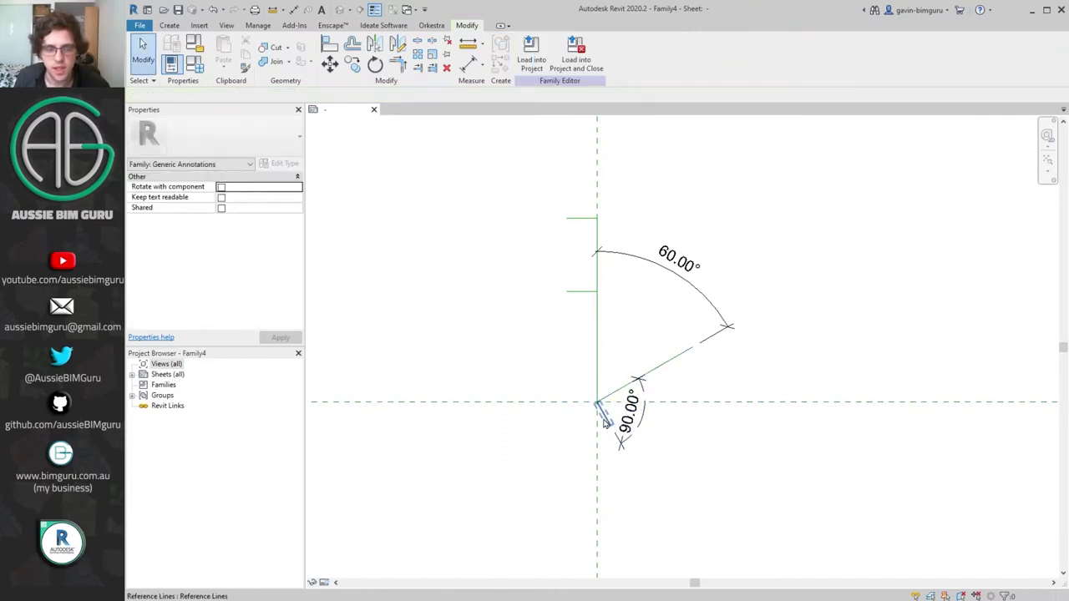
- Copy the short perpendicular reference line from the reference plane intersection to the outer end of the sloped line
click(598, 406)
click(660, 366)
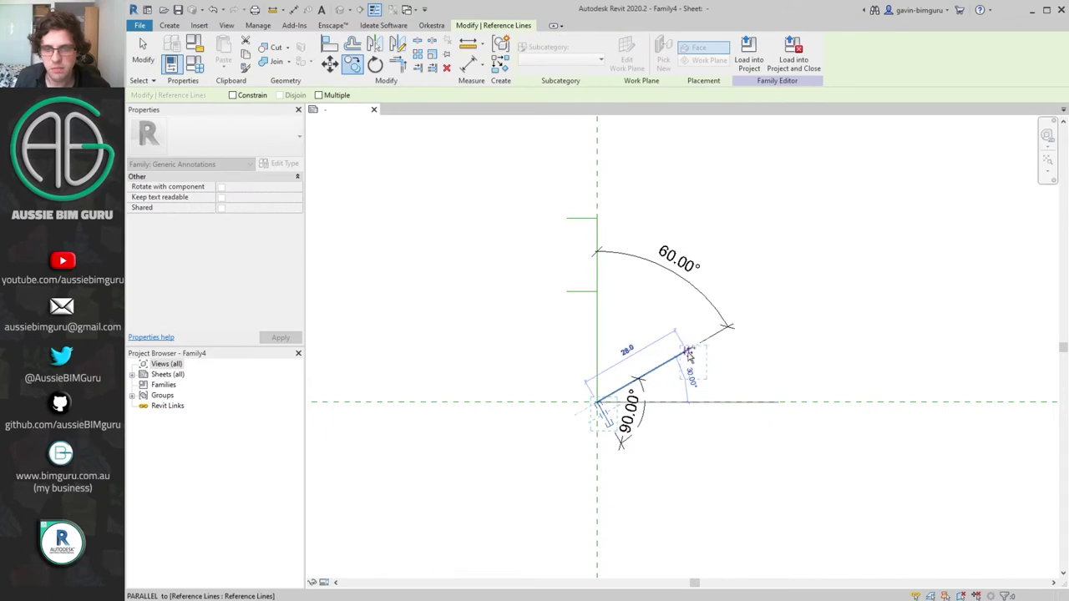
click(708, 437)
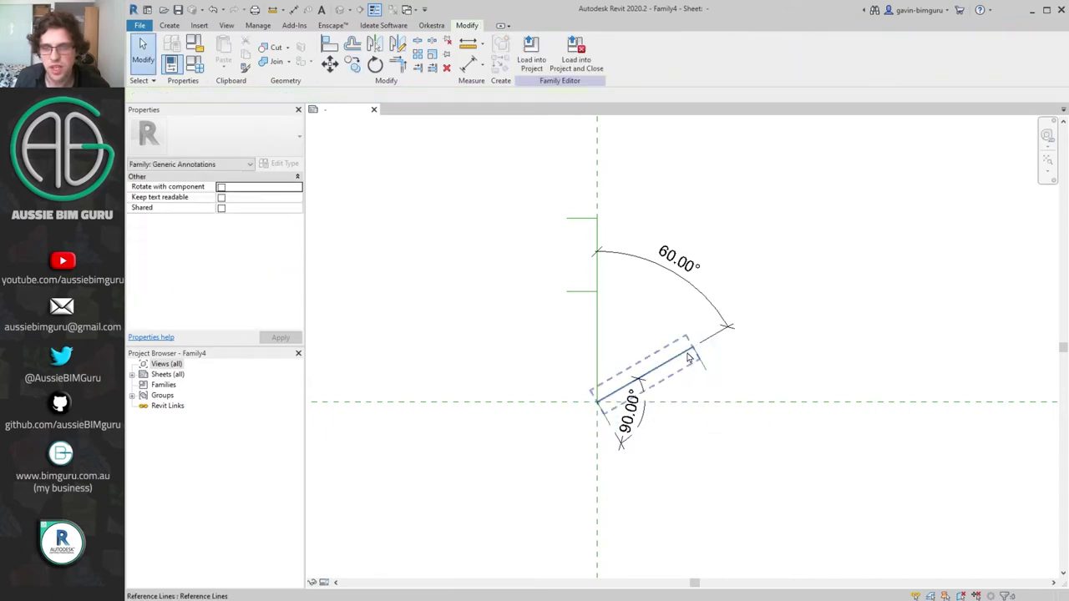
- Copy the sloped reference line from the reference plane intersection to its own outer end, continuing it along the same slope
click(643, 381)
key(r)
key(o)
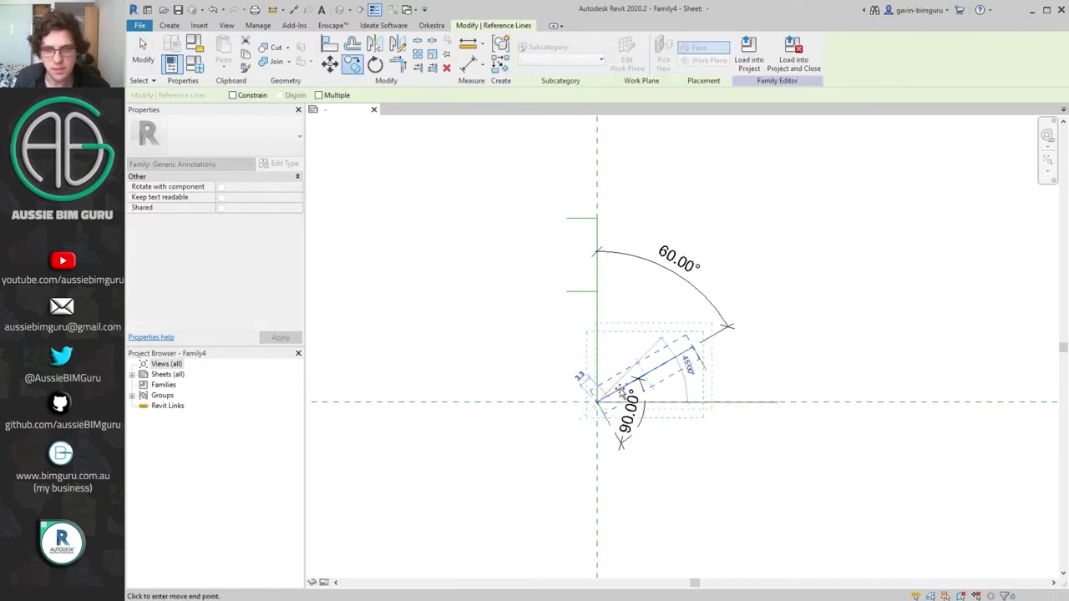
key(Escape)
key(Escape)
- Copy the short perpendicular reference line from the junction of the sloped lines to the outer end of the second sloped line
click(699, 344)
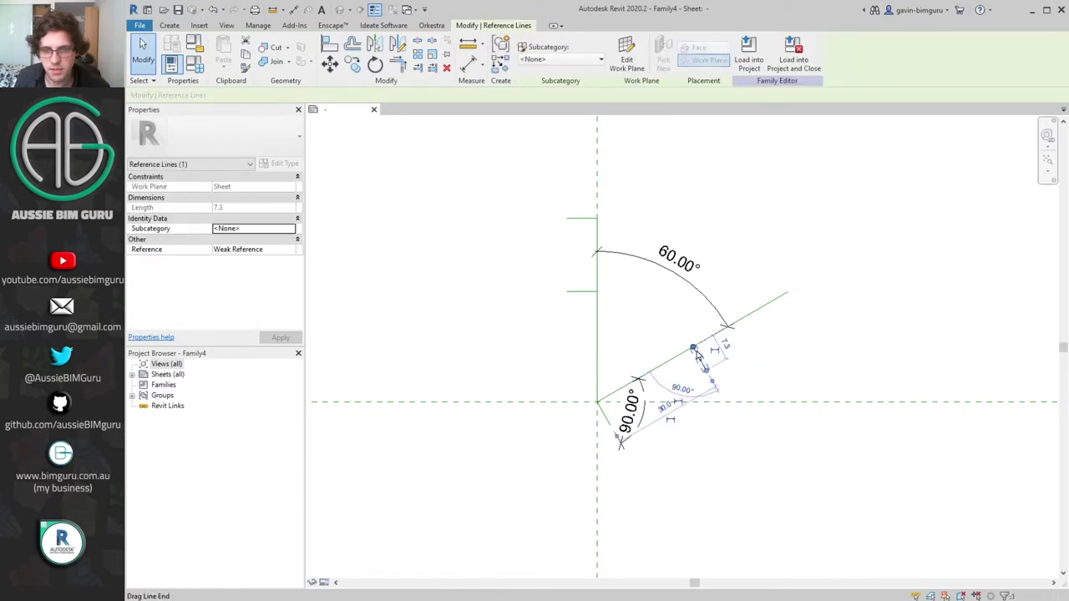
key(ctrl+1)
key(ctrl+1)
key(r)
key(o)
click(872, 346)
click(788, 294)
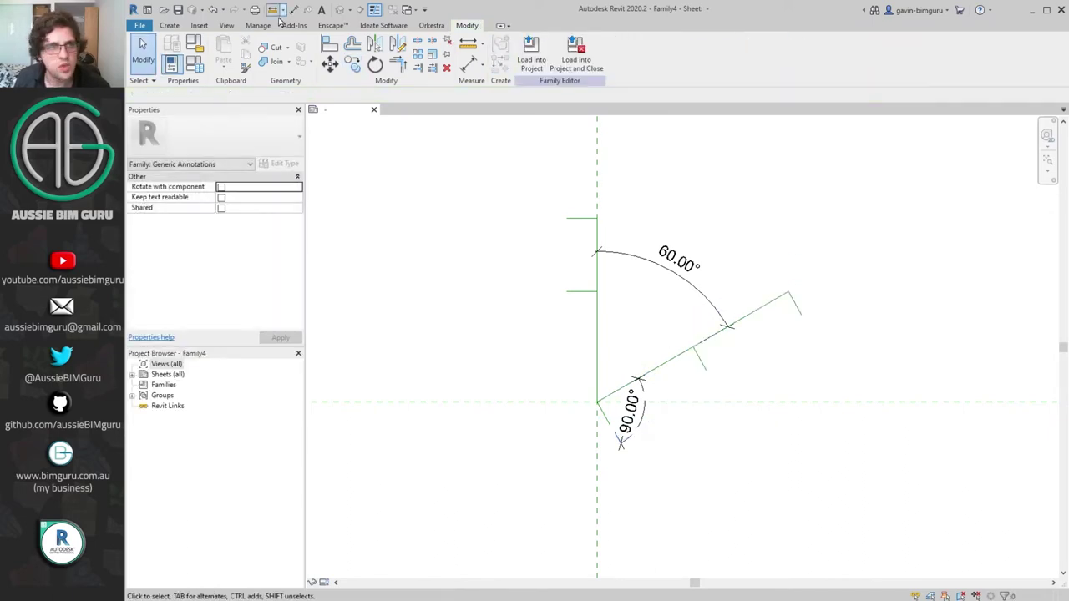
- Add an angular dimension between the outer sloped reference line and the vertical reference plane, outside the existing 60° dimension
click(169, 25)
click(407, 47)
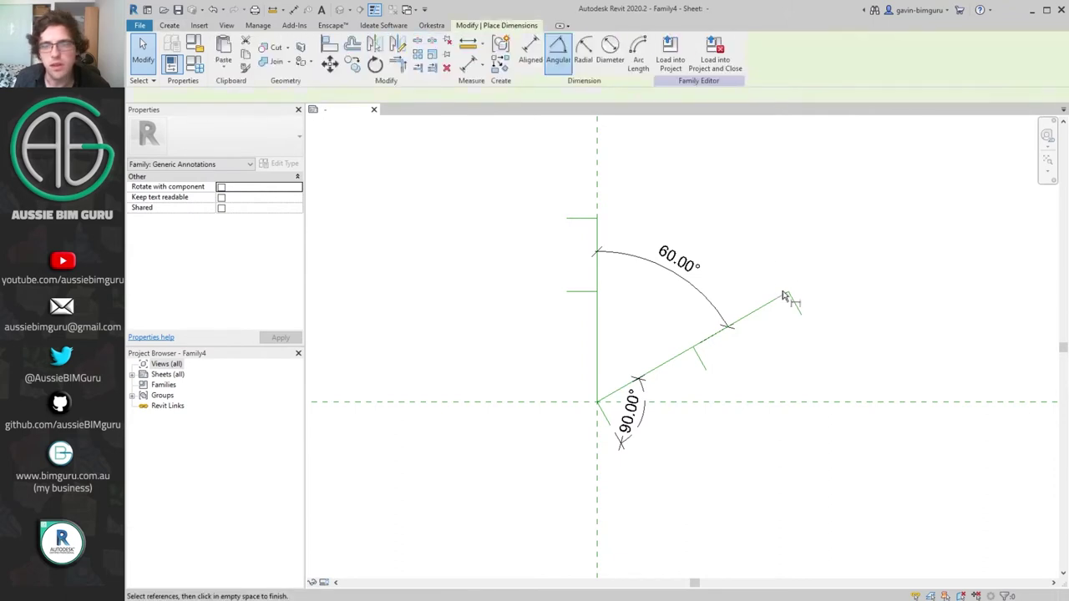
click(776, 305)
click(596, 186)
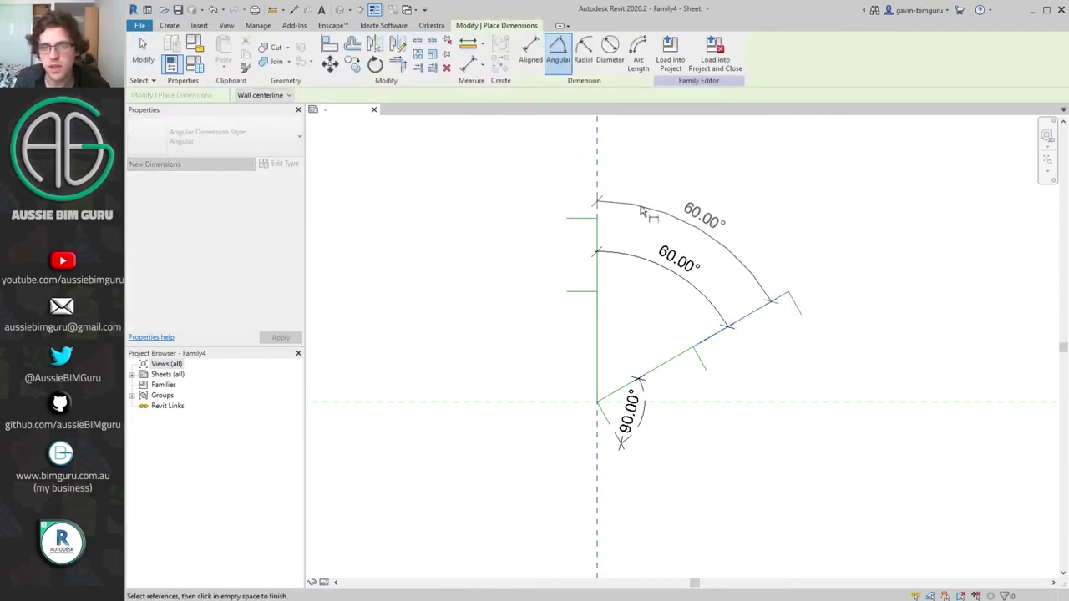
click(661, 215)
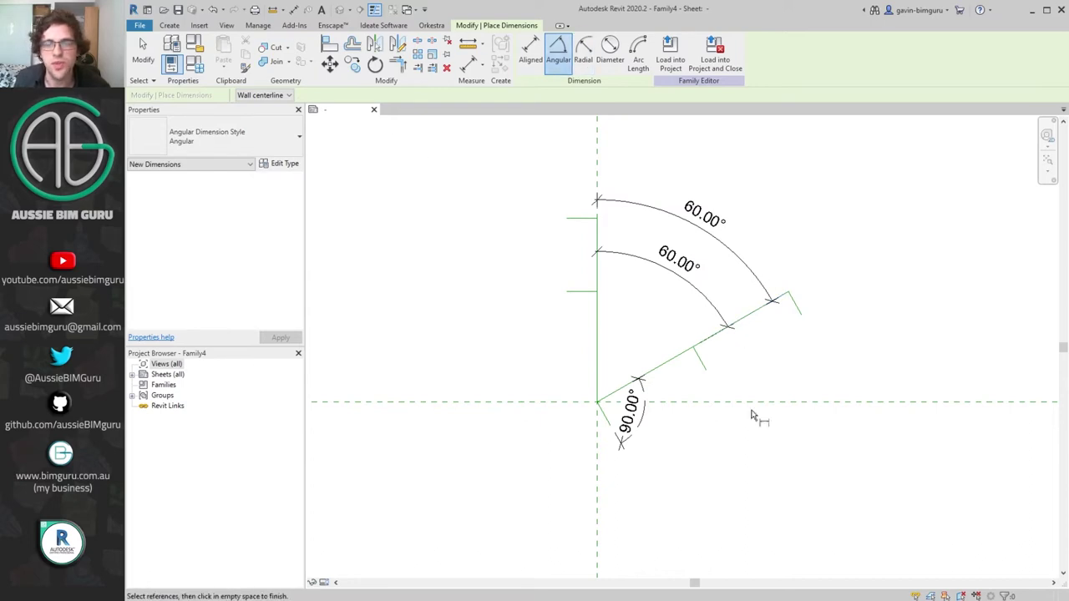
- Add locked angular dimensions between the outer sloped reference line and the short perpendicular lines at each of its ends
click(703, 363)
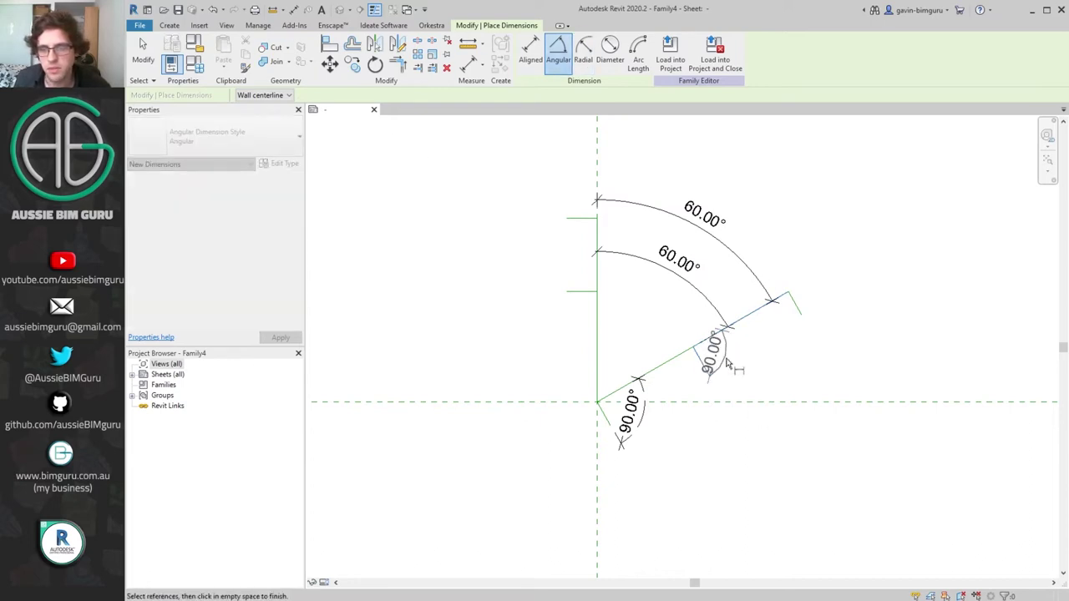
click(739, 364)
click(777, 305)
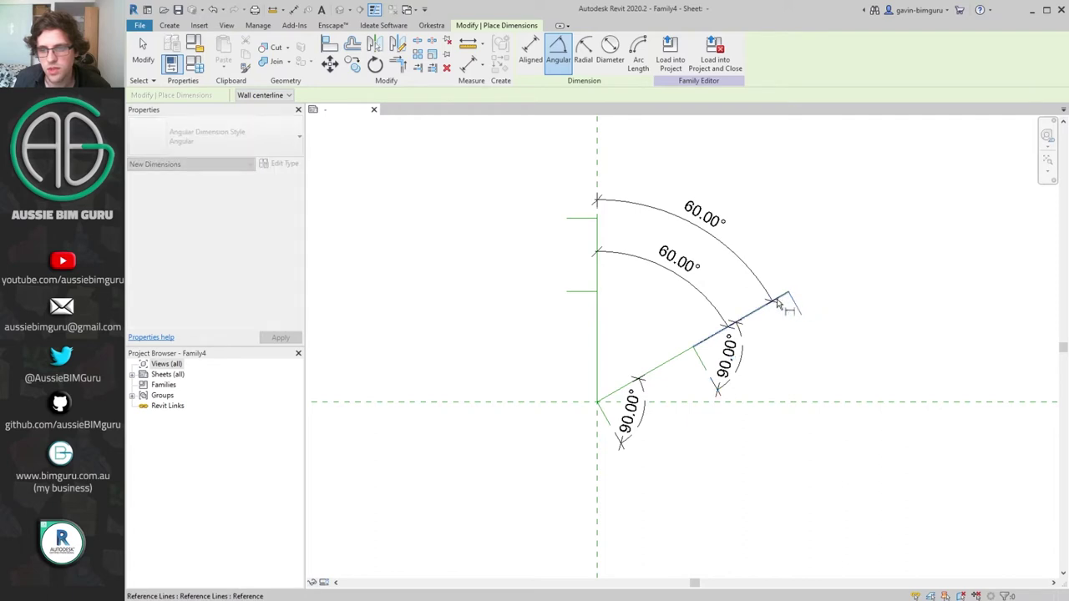
click(789, 327)
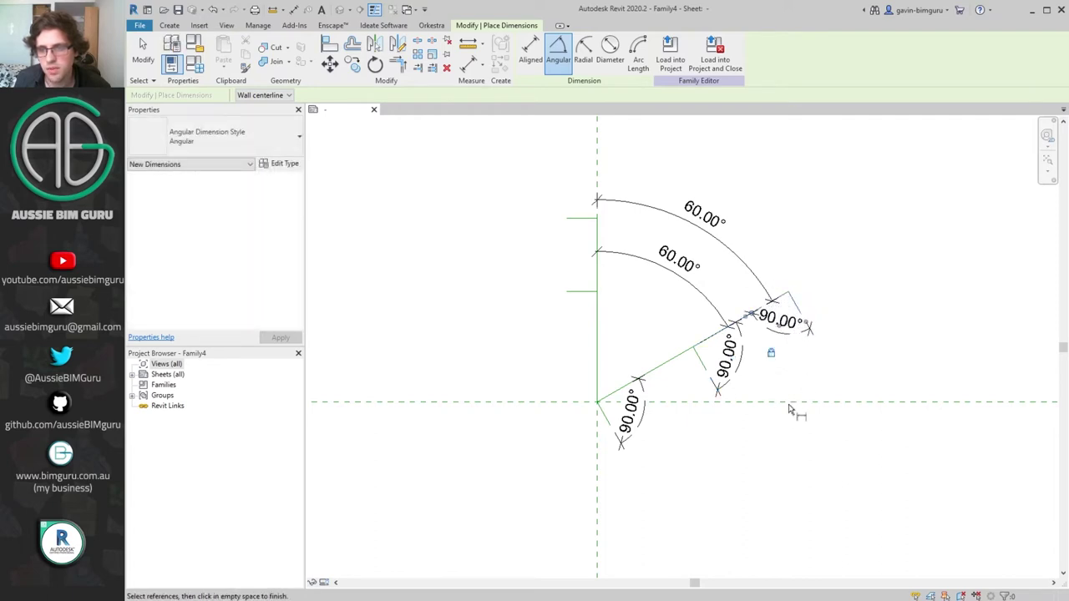
- Add locked angular dimensions between each of the two short horizontal reference lines and the vertical reference plane
click(574, 291)
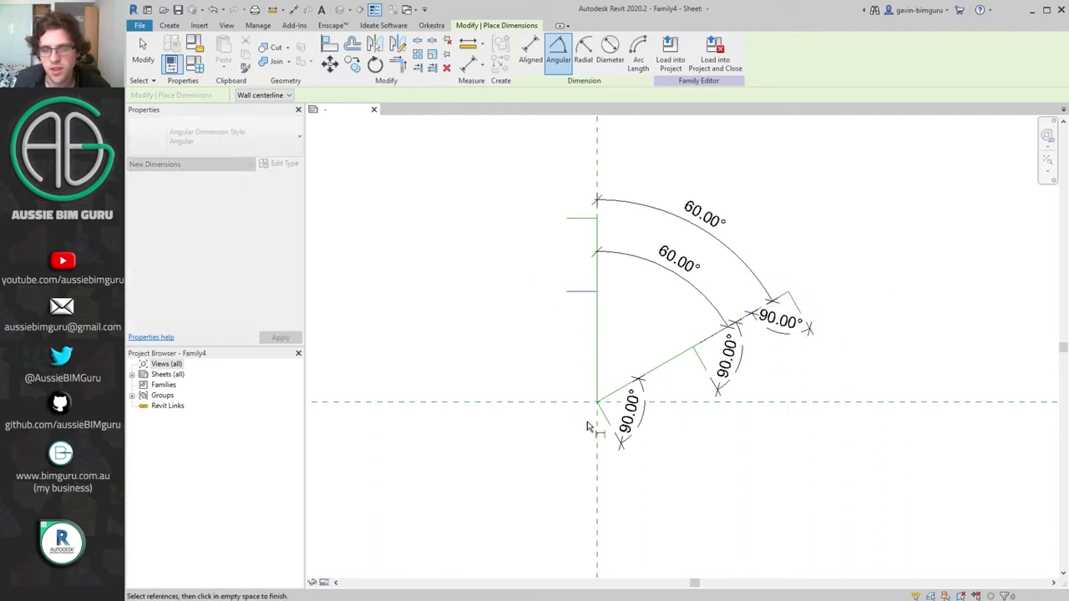
click(595, 433)
click(570, 315)
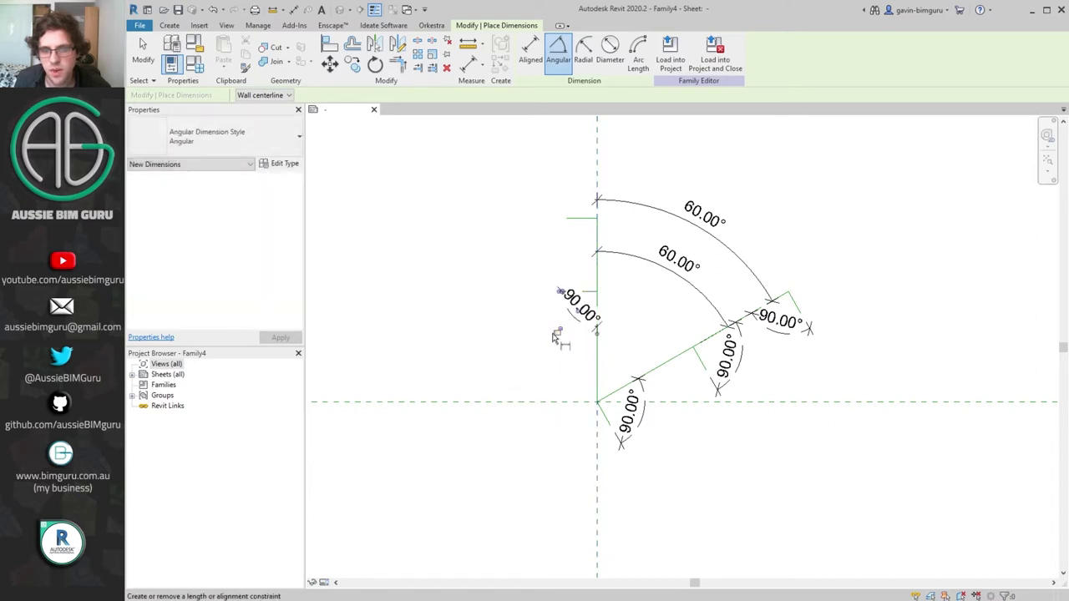
click(573, 226)
click(594, 440)
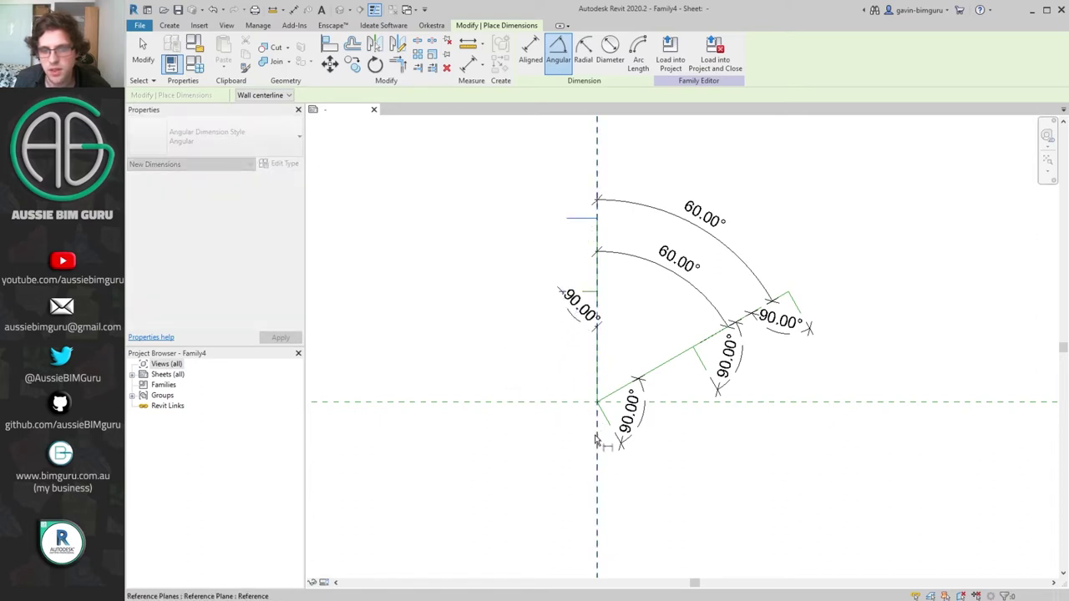
click(559, 265)
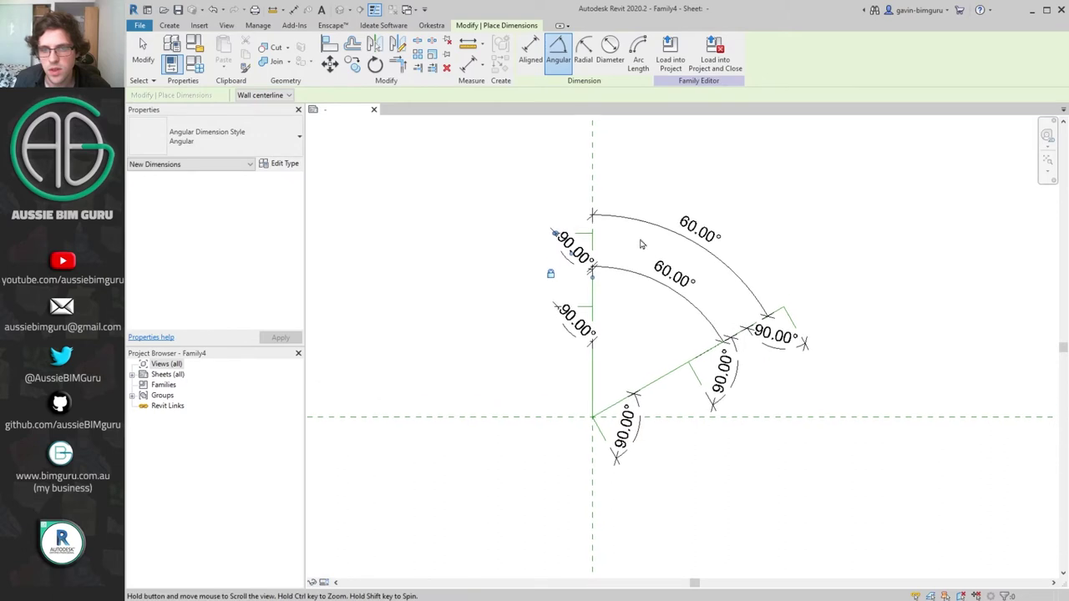
key(Escape)
key(Escape)
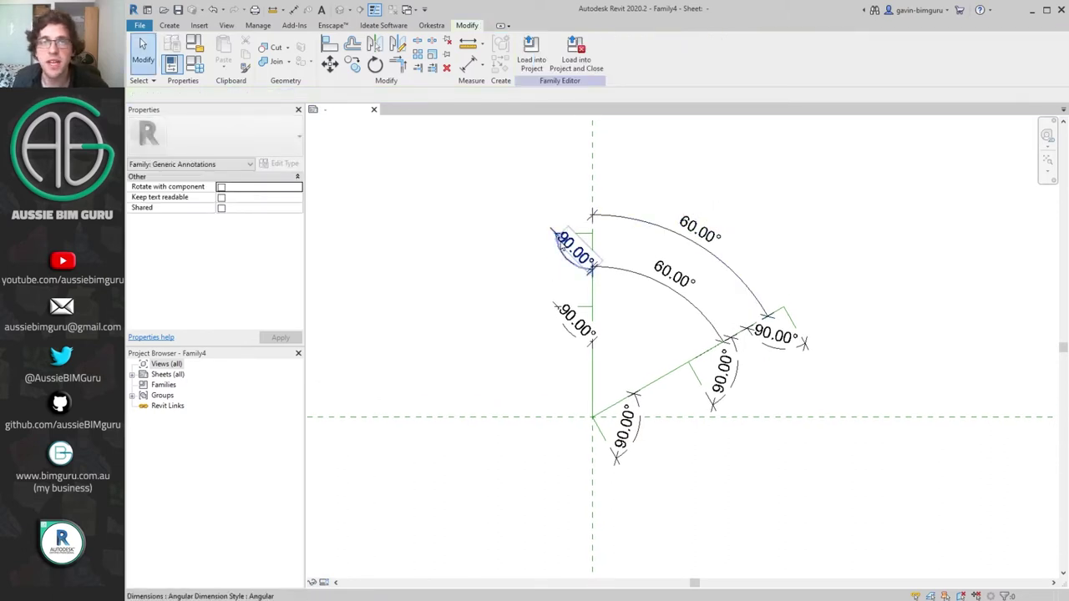
- Draw two reference lines joining the ends of the short horizontal lines to the midpoint junction and outer end of the sloped lines
click(163, 27)
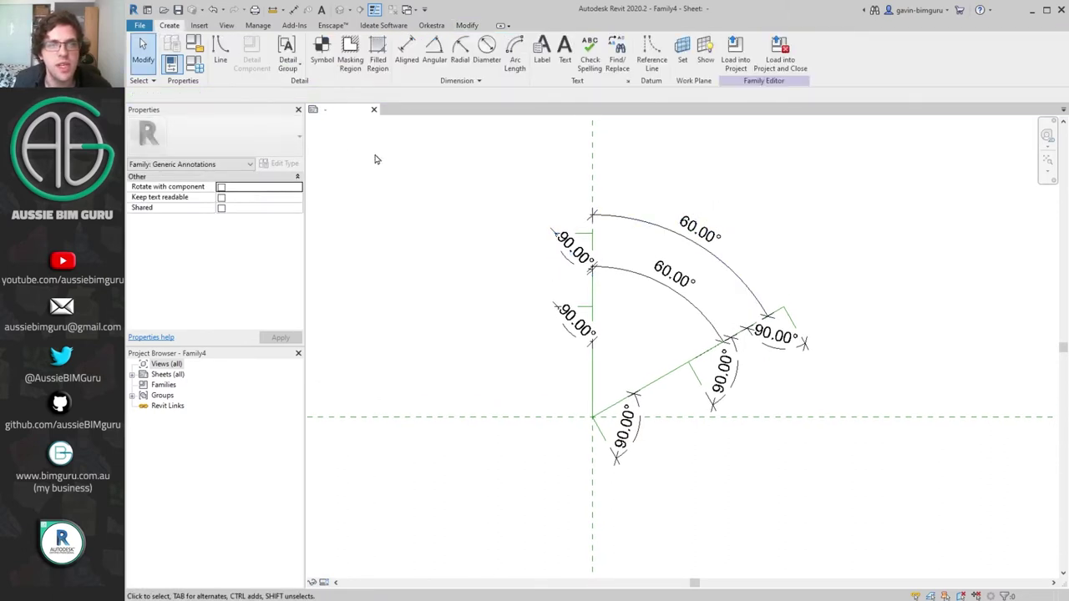
click(652, 61)
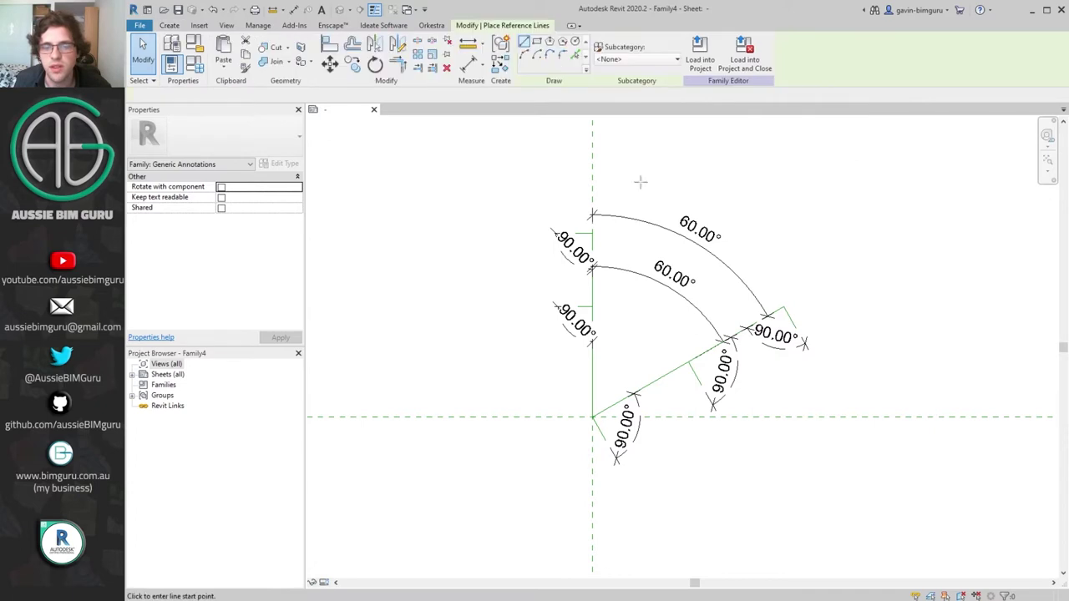
click(595, 287)
key(Escape)
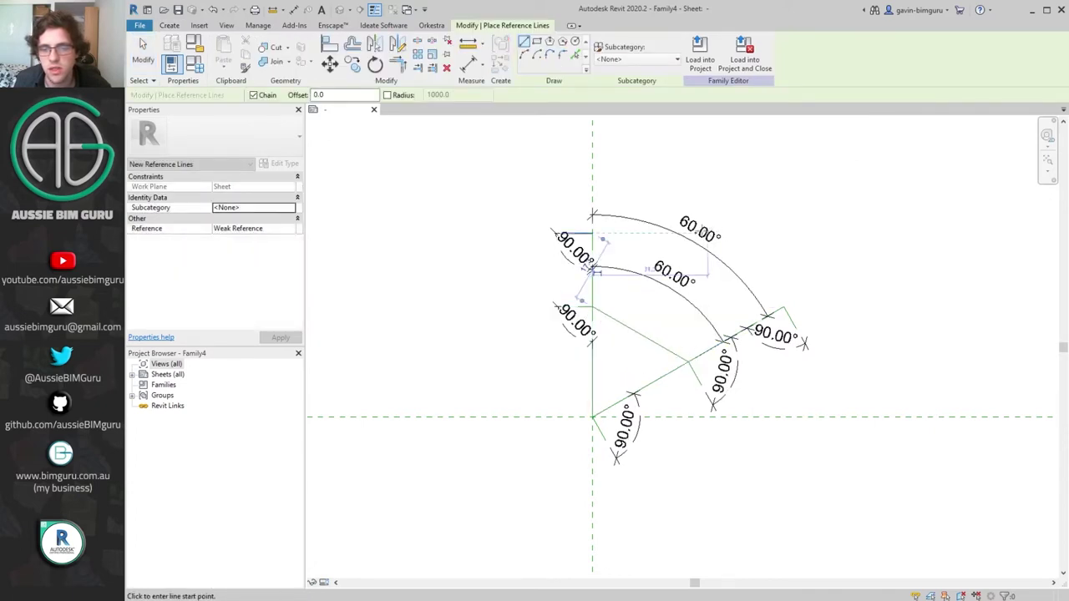
click(592, 234)
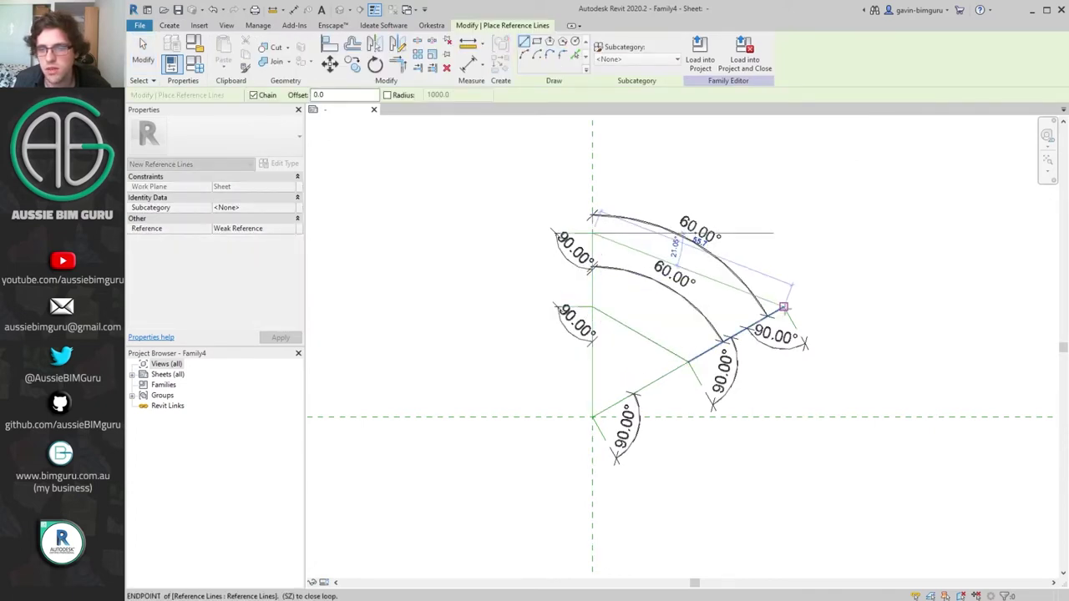
click(785, 307)
key(Escape)
key(Escape)
- Temporarily isolate the reference line category to check the framework, and restore the hidden elements
click(731, 295)
key(i)
key(c)
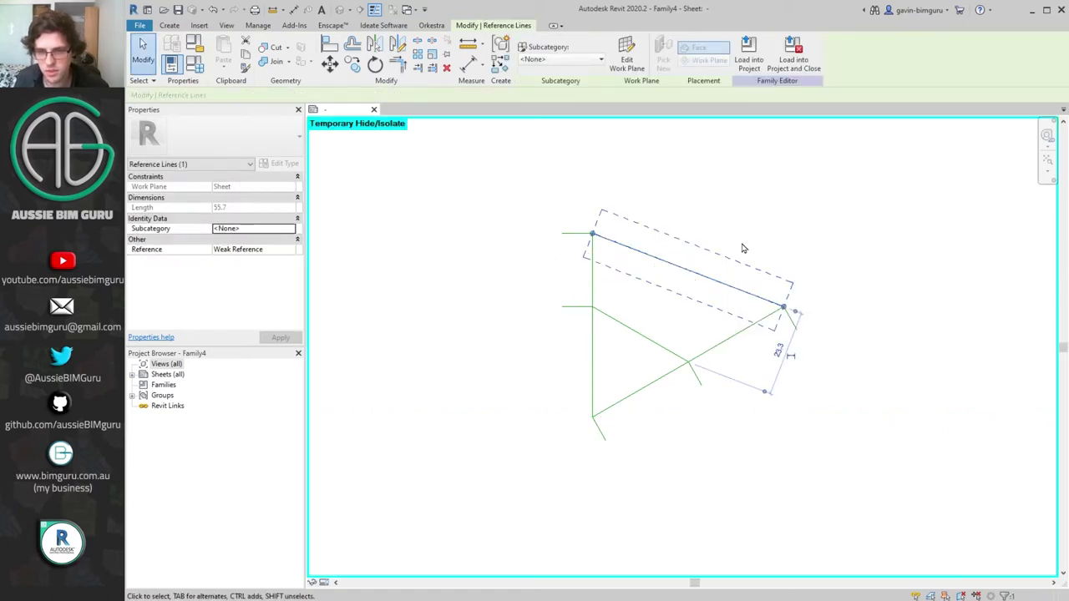
key(Escape)
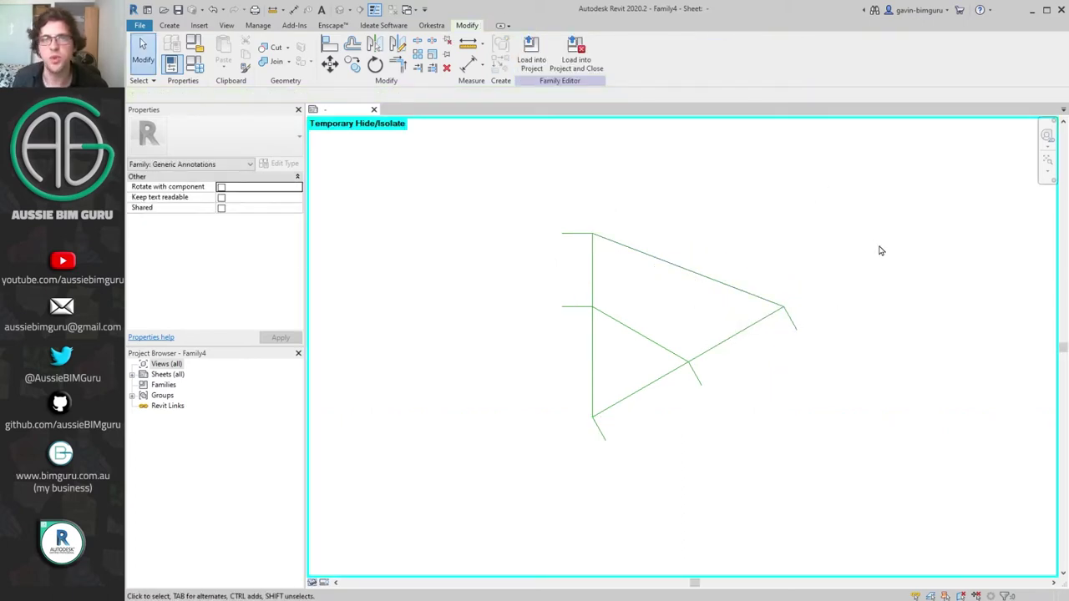
key(h)
key(r)
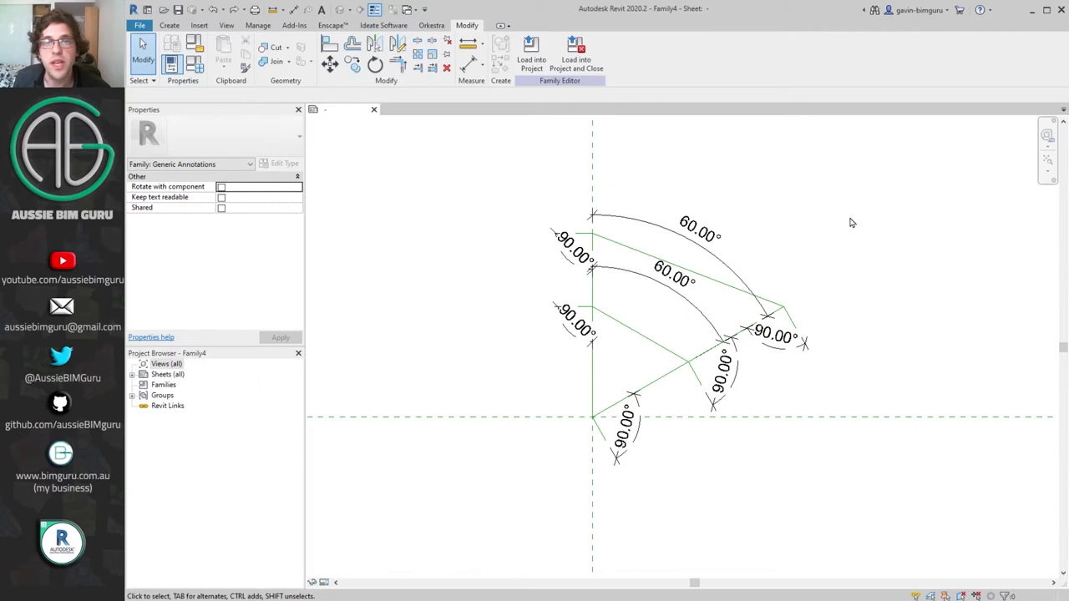
- Add aligned dimensions from the horizontal reference plane to the lower short horizontal line and between the first two short perpendicular lines
middle_drag(763, 219, 768, 221)
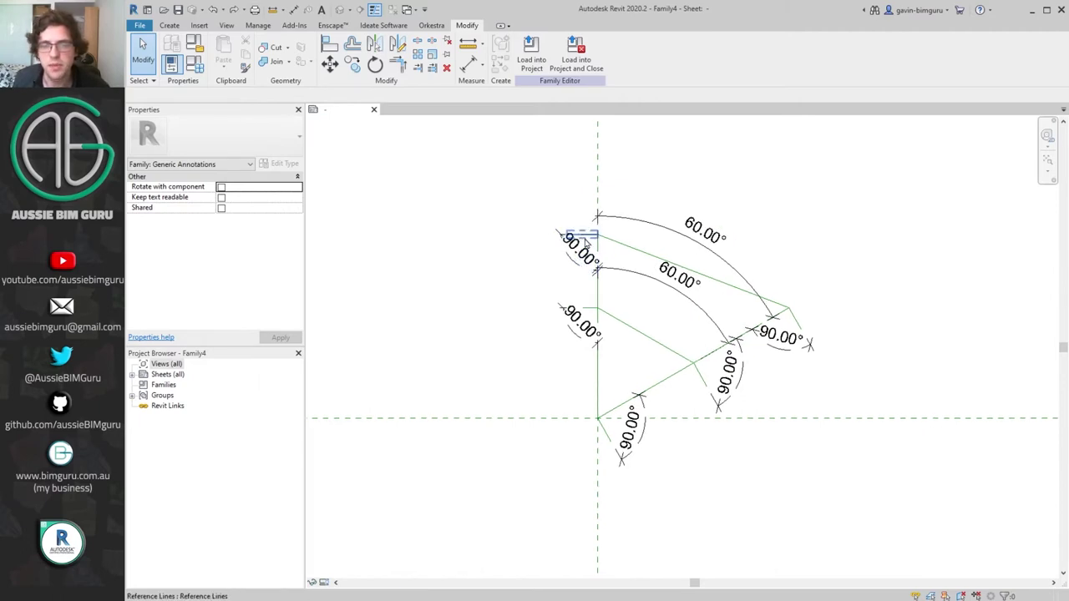
key(d)
key(i)
click(595, 311)
click(576, 415)
click(531, 362)
click(624, 451)
click(716, 409)
click(738, 438)
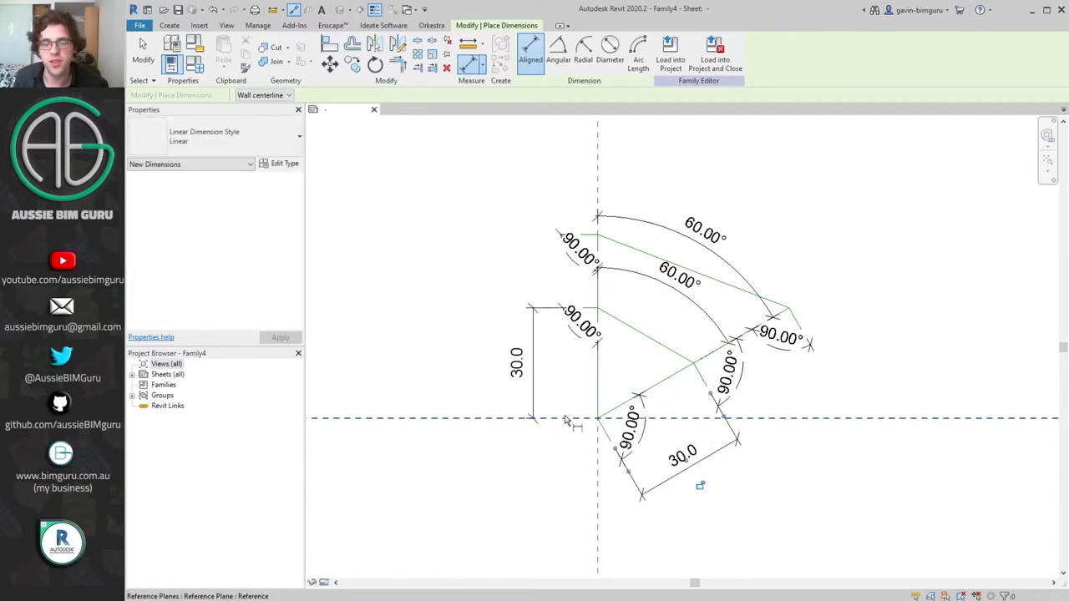
- Add overall aligned dimensions from the horizontal reference plane to the upper short line and between the first and last perpendicular lines
click(565, 421)
click(594, 237)
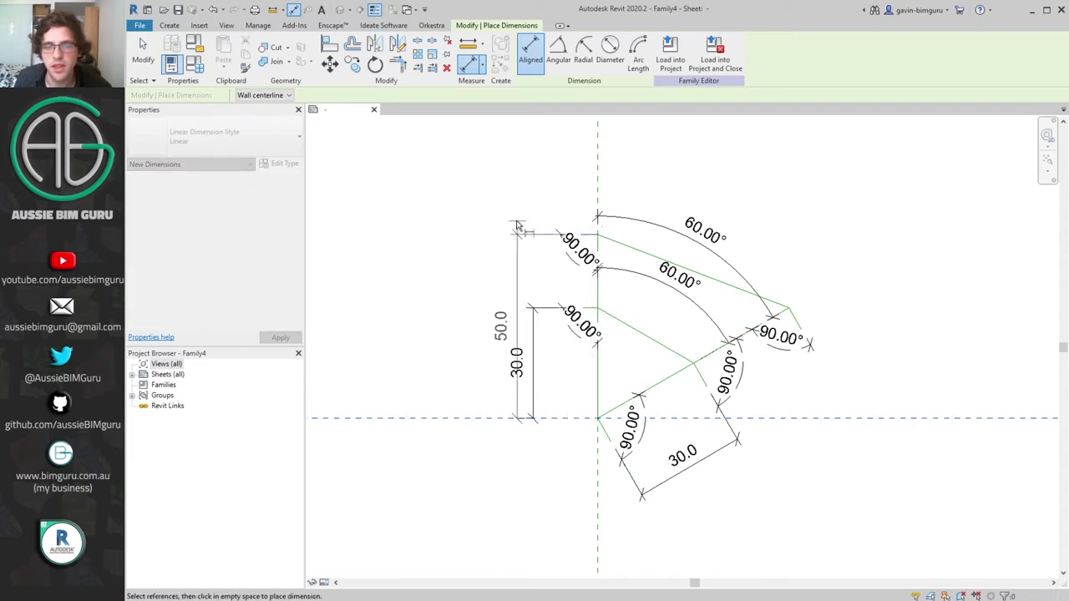
click(499, 350)
click(620, 458)
click(793, 334)
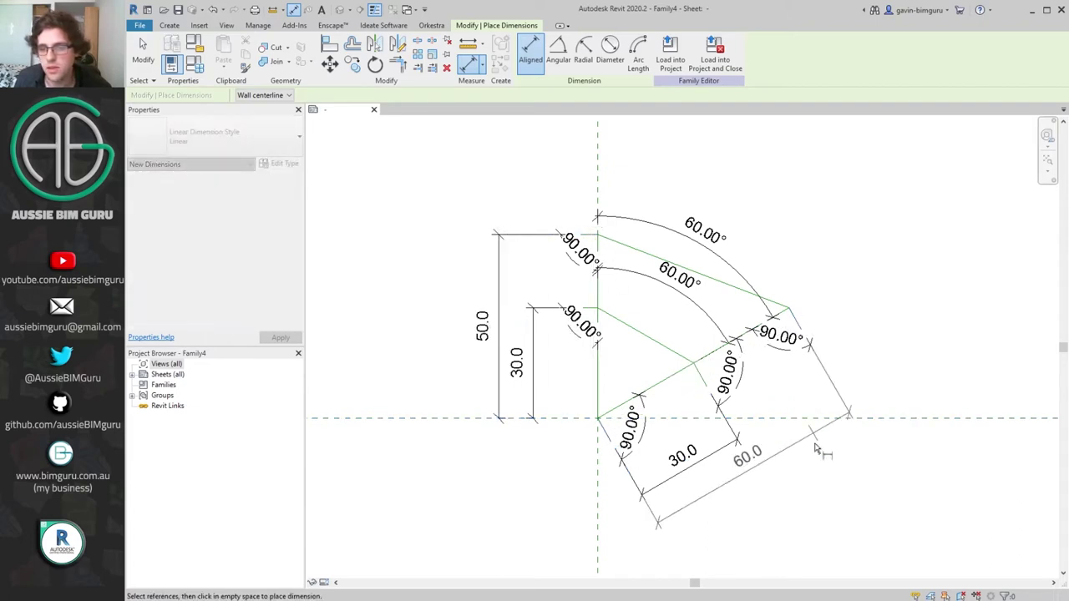
click(822, 458)
key(Escape)
key(Escape)
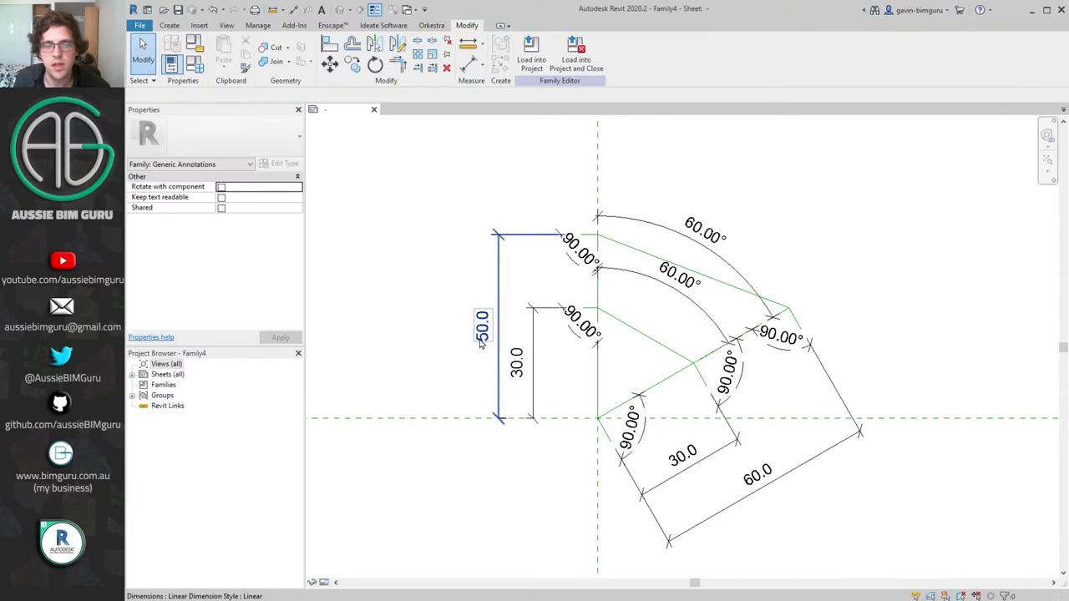
- Label the two outer linear dimensions, 50.0 and 60.0, with a new instance parameter named Length
click(534, 376)
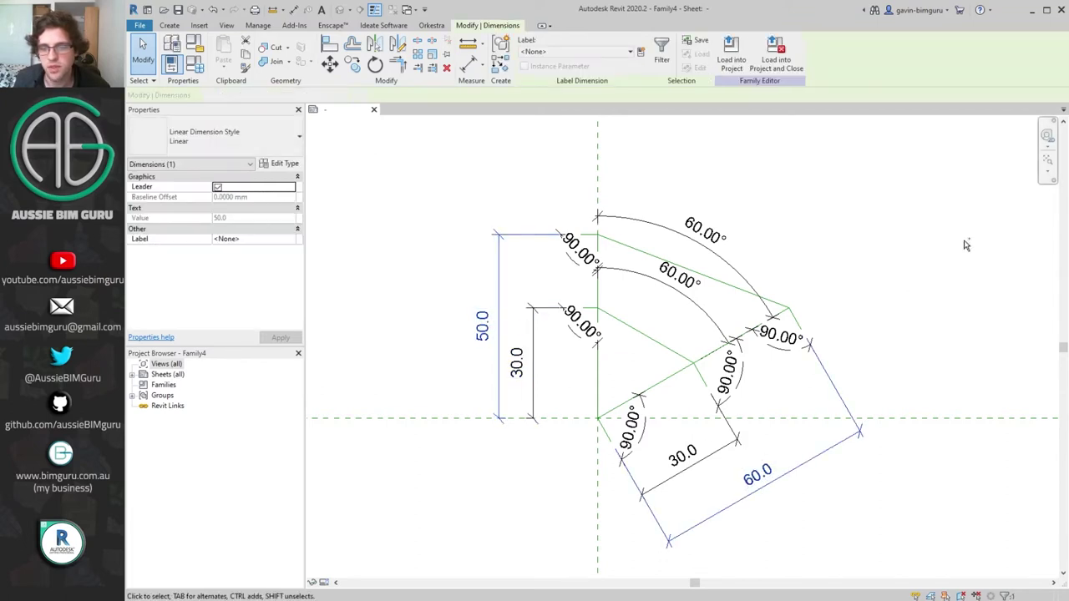
click(640, 52)
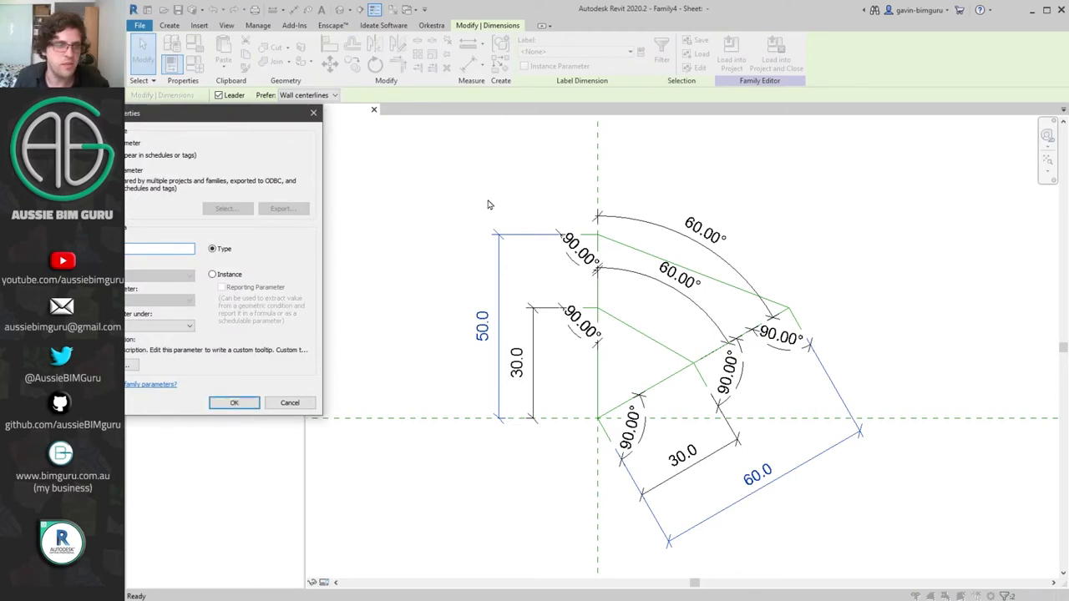
click(213, 274)
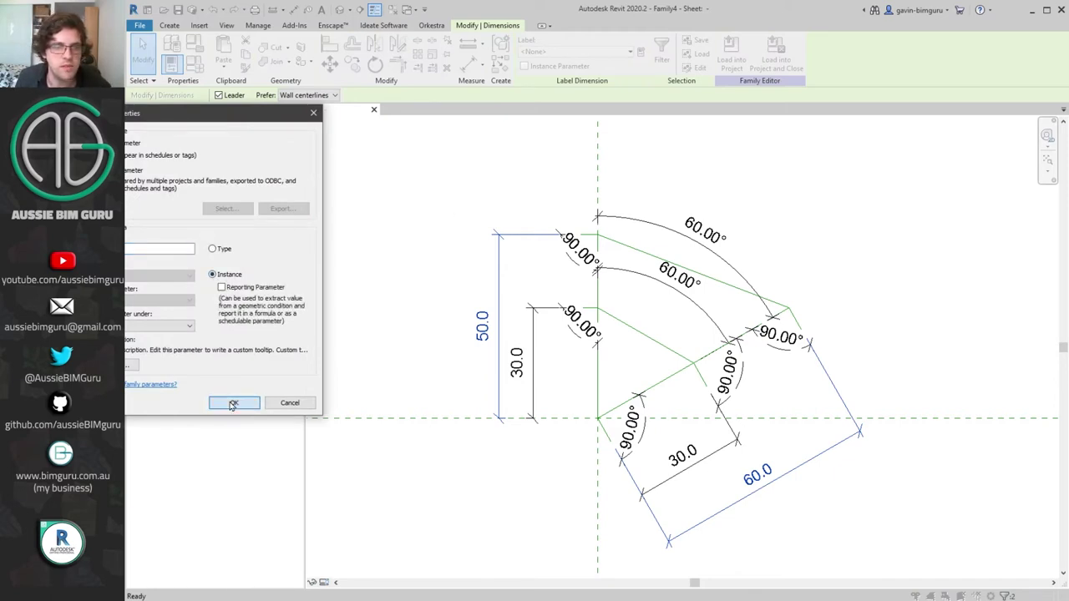
click(233, 404)
key(Escape)
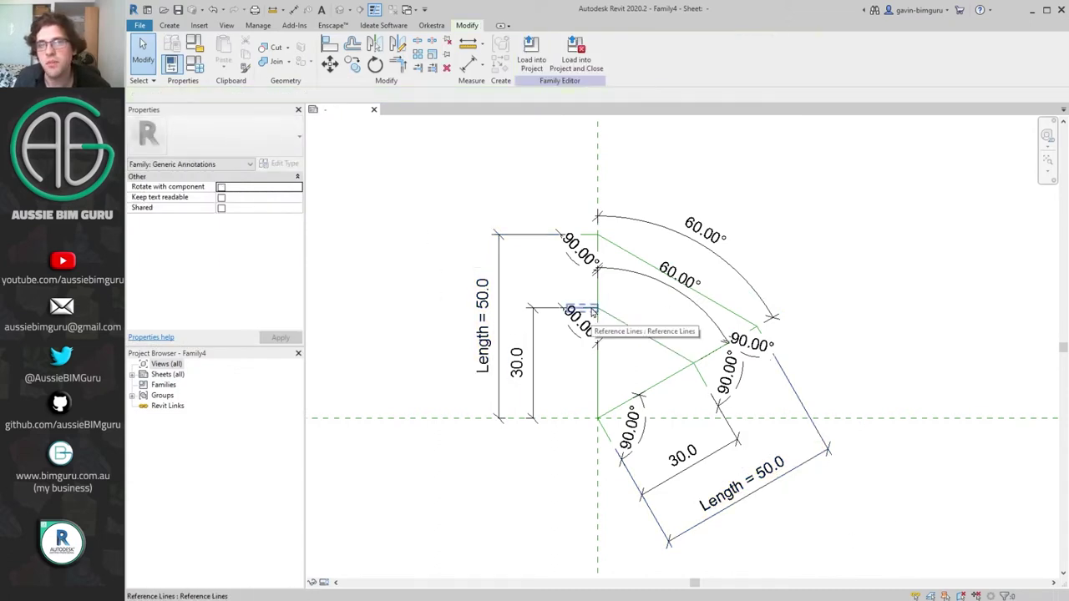
- Label the inner vertical dimension with a new instance parameter named Length L override
click(530, 359)
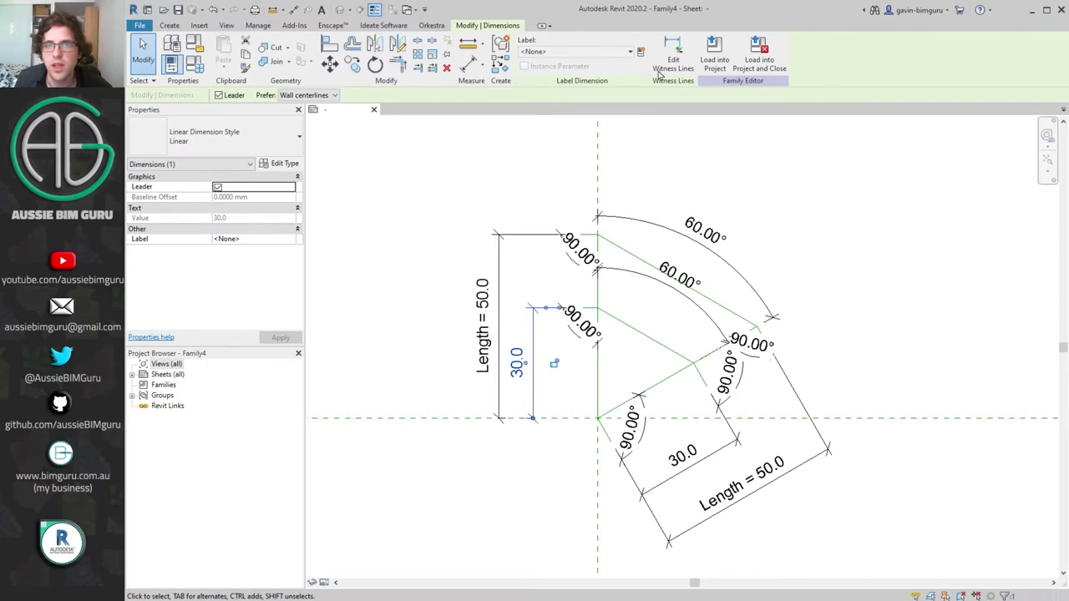
click(640, 52)
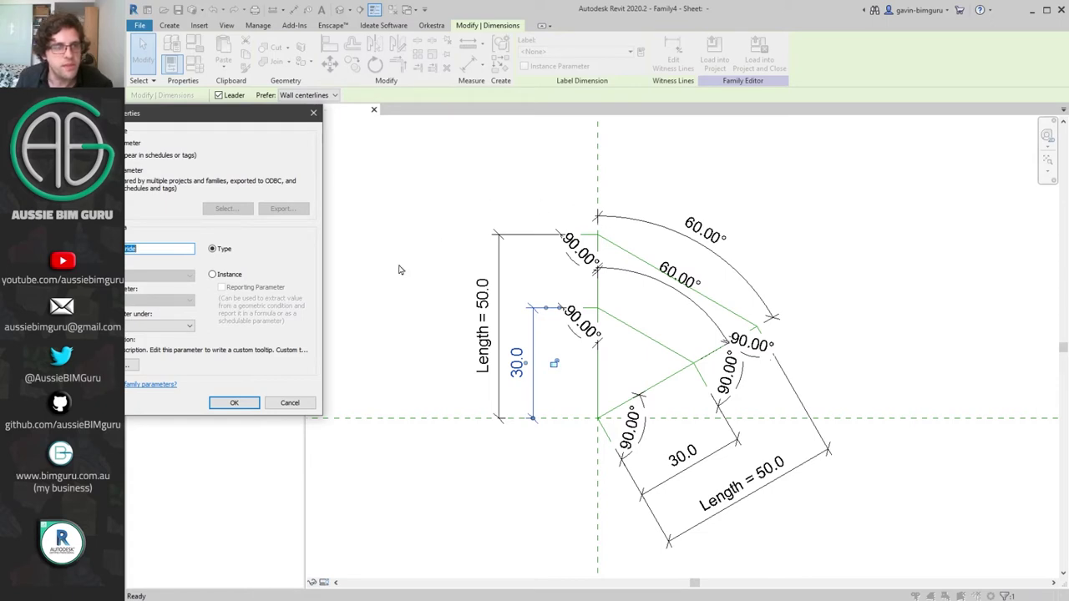
click(212, 274)
click(234, 402)
- Label the inner sloped dimension with a new instance parameter for its own length override
click(684, 454)
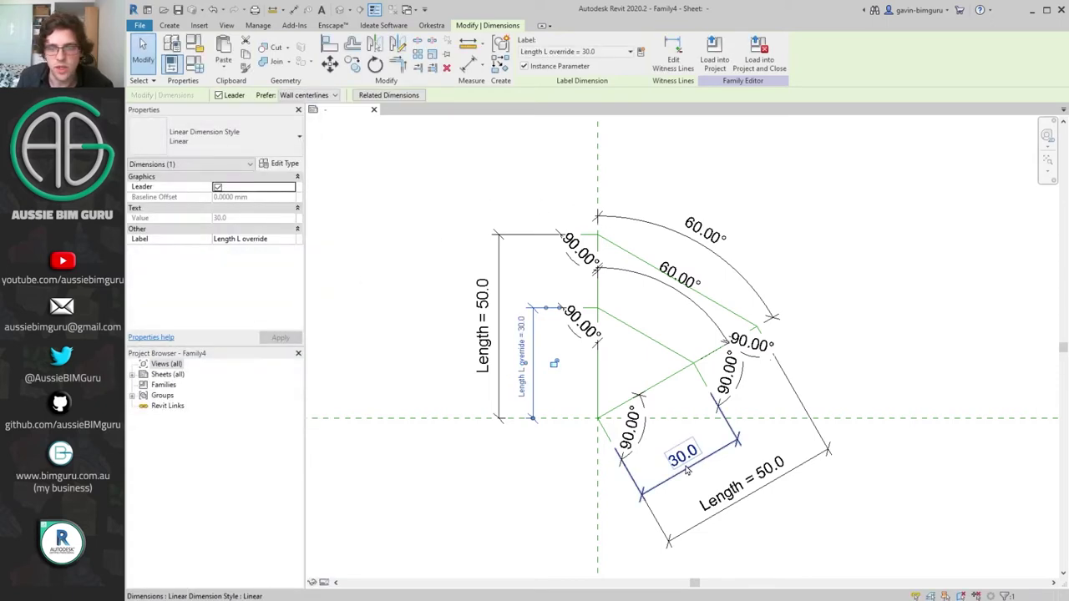
click(641, 52)
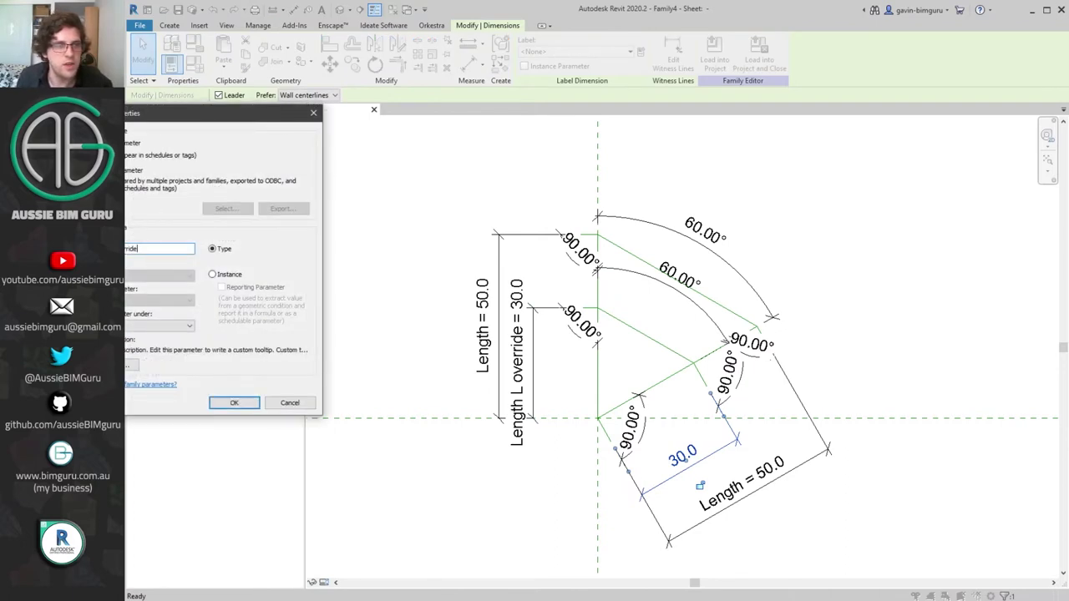
click(212, 274)
click(234, 403)
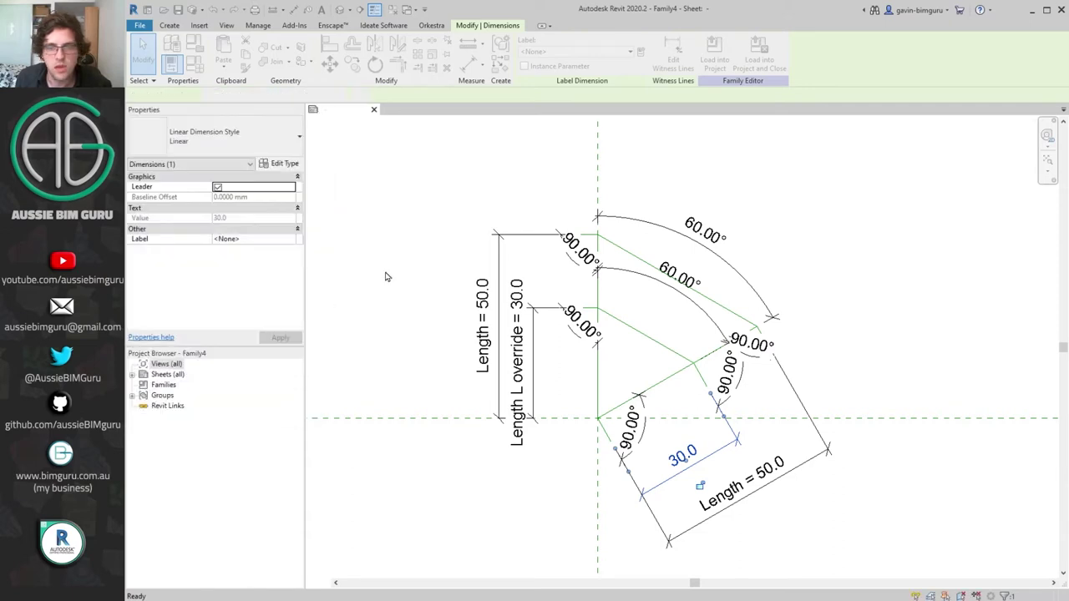
- Clear the dimension selection and save the family to the Desktop as Spider section
click(375, 277)
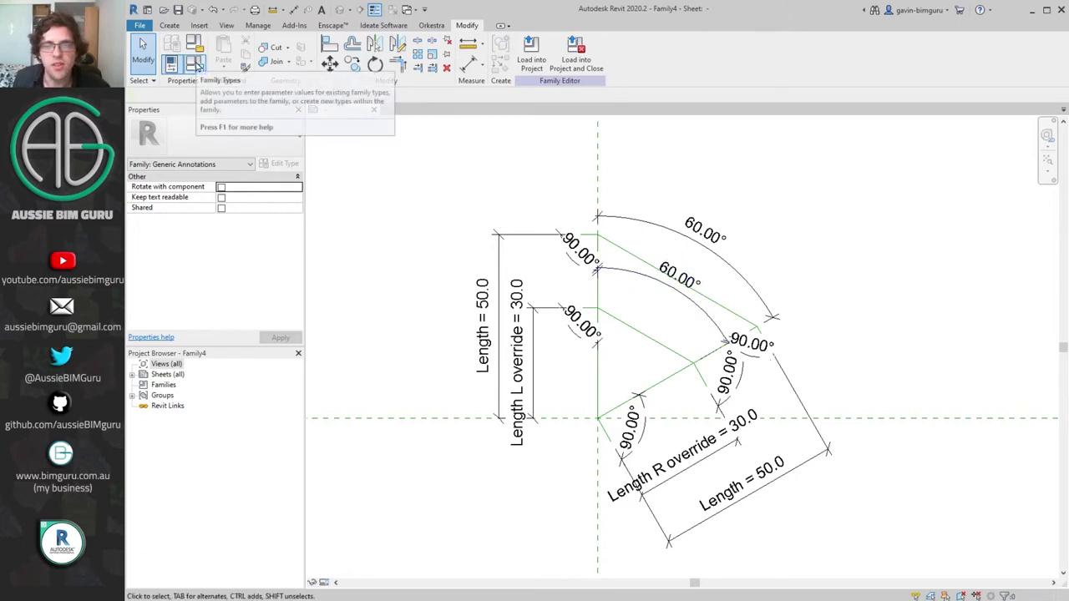
key(ctrl+s)
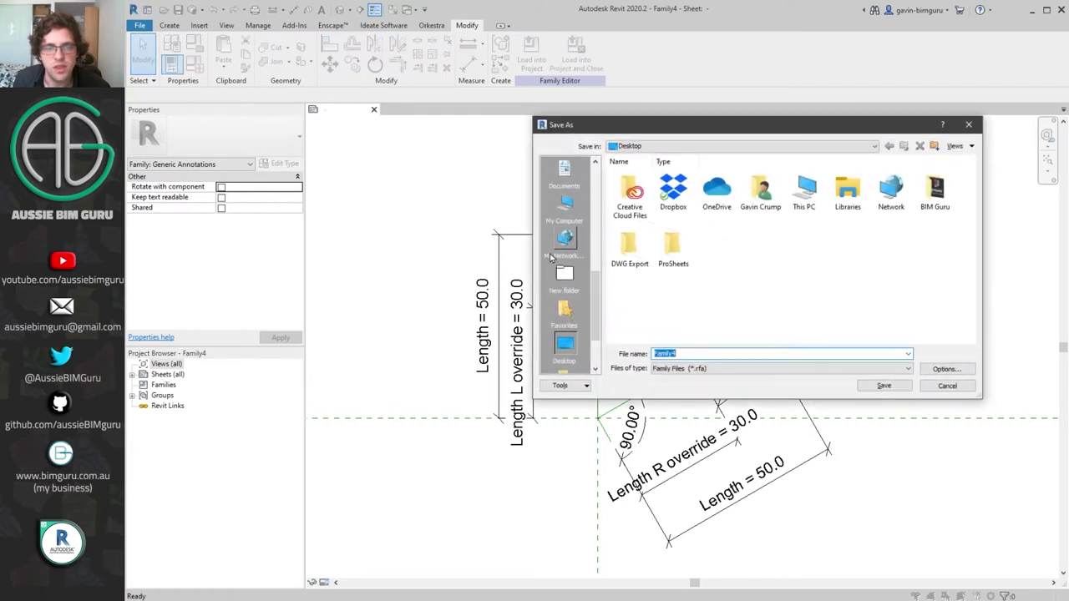
text(Spider section)
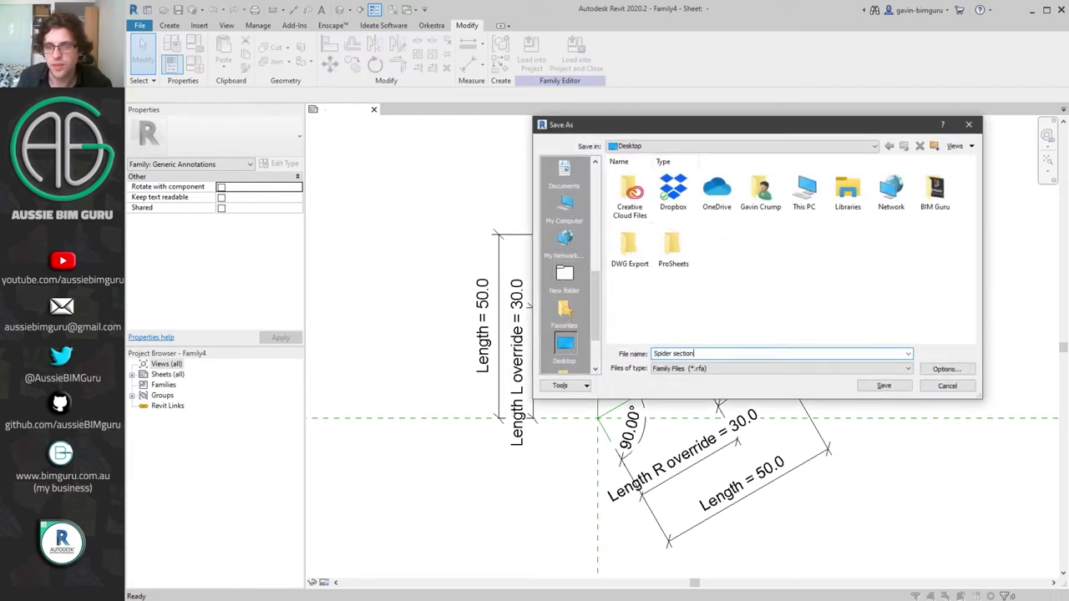
key(Return)
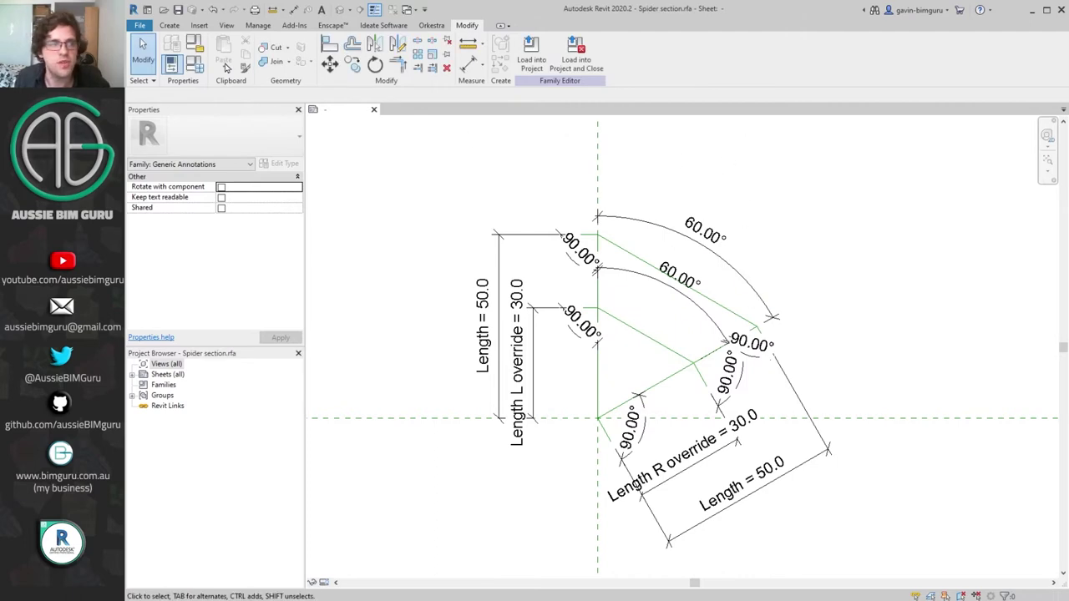
- Add a new instance length parameter named Length L in the family types, grouped under Dimensions
click(191, 72)
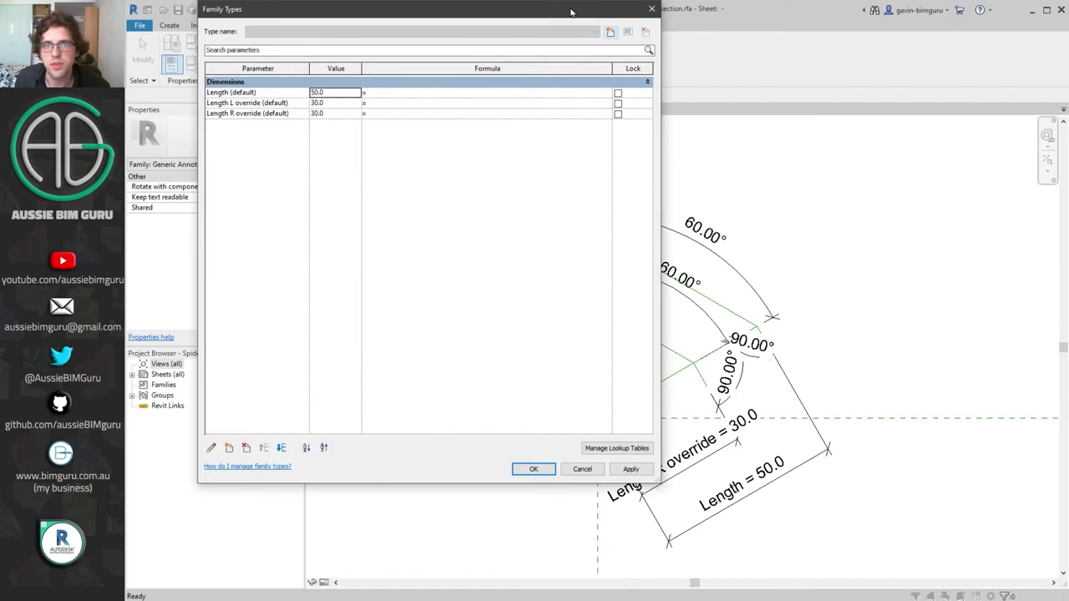
drag(613, 16, 814, 76)
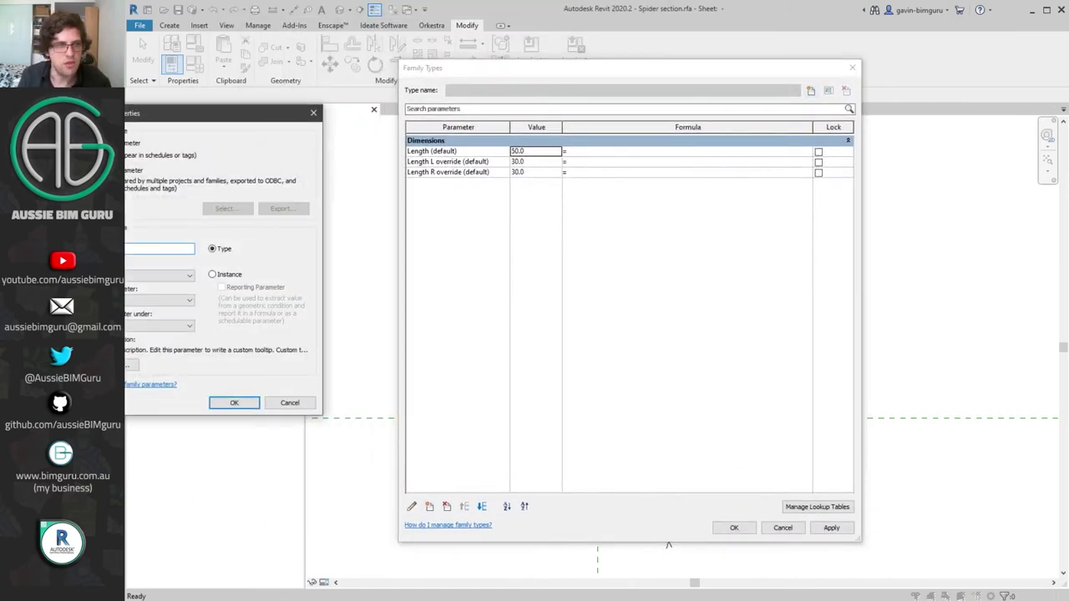
text(Length L)
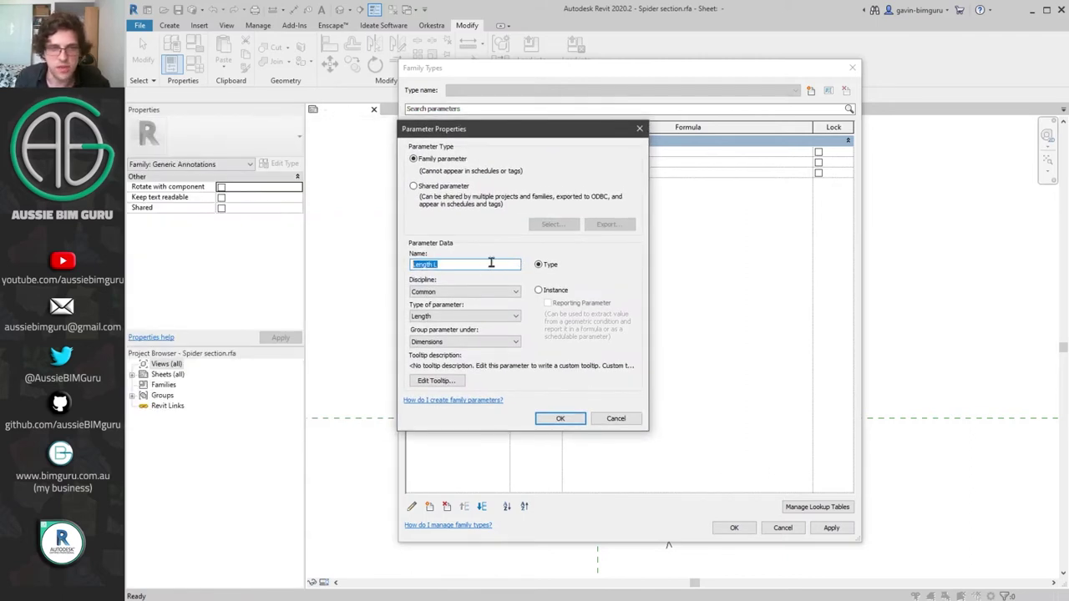
click(559, 290)
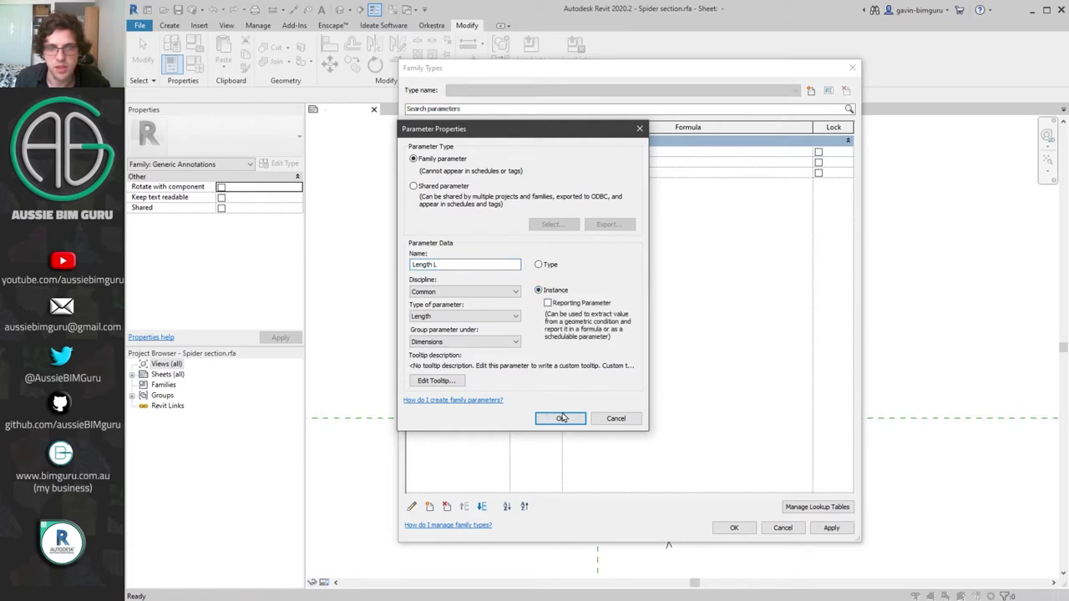
click(560, 418)
- Create a second instance length parameter named Length R, also grouped under Dimensions
click(429, 507)
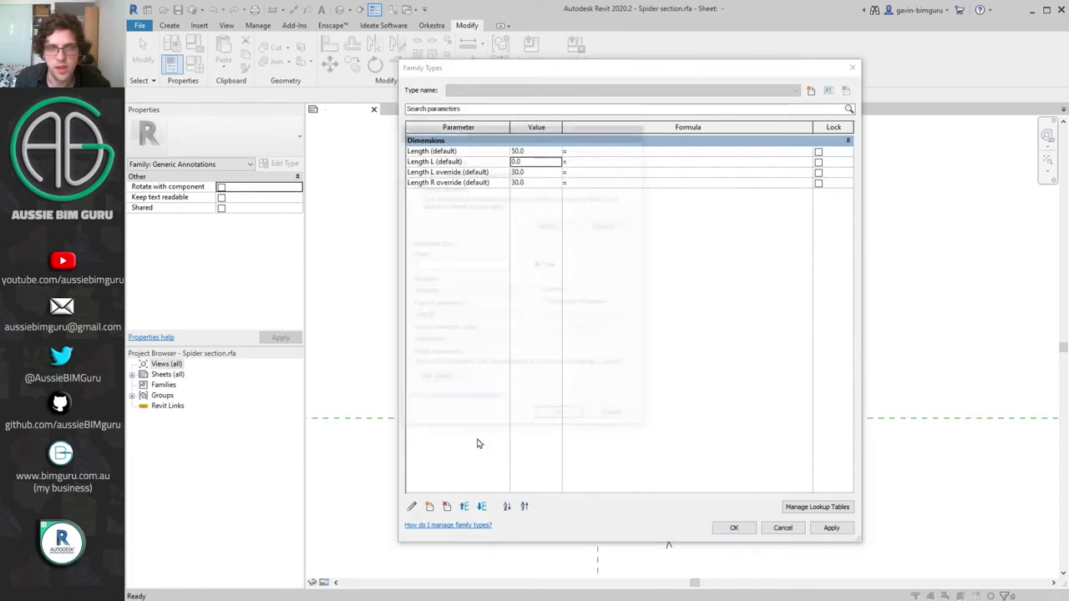
text(Length R)
click(559, 289)
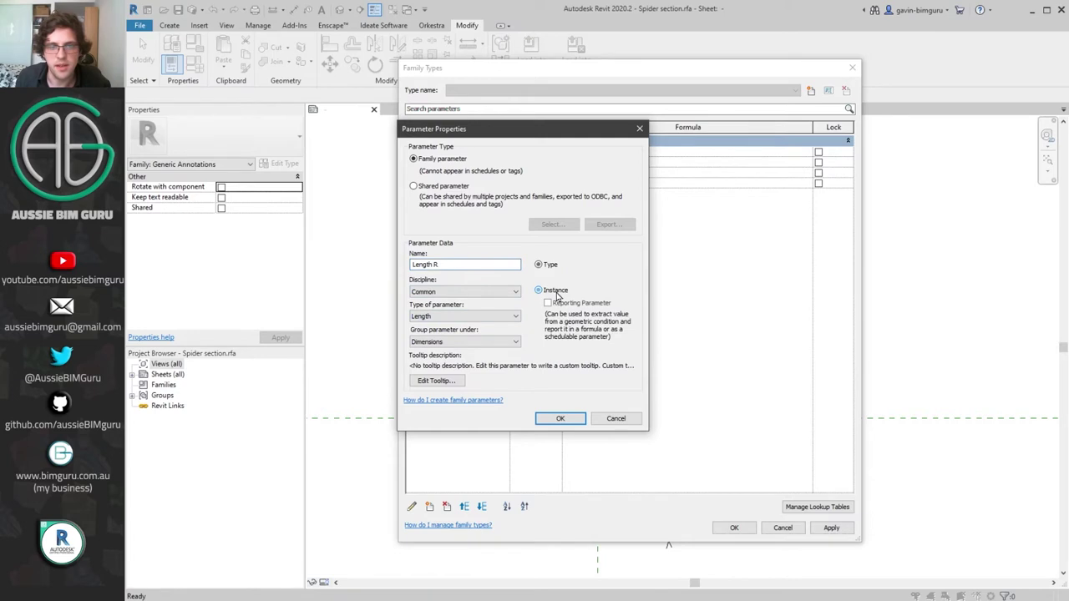
click(559, 418)
- Set the Length L value to 30 and the Length R value to 50
click(540, 162)
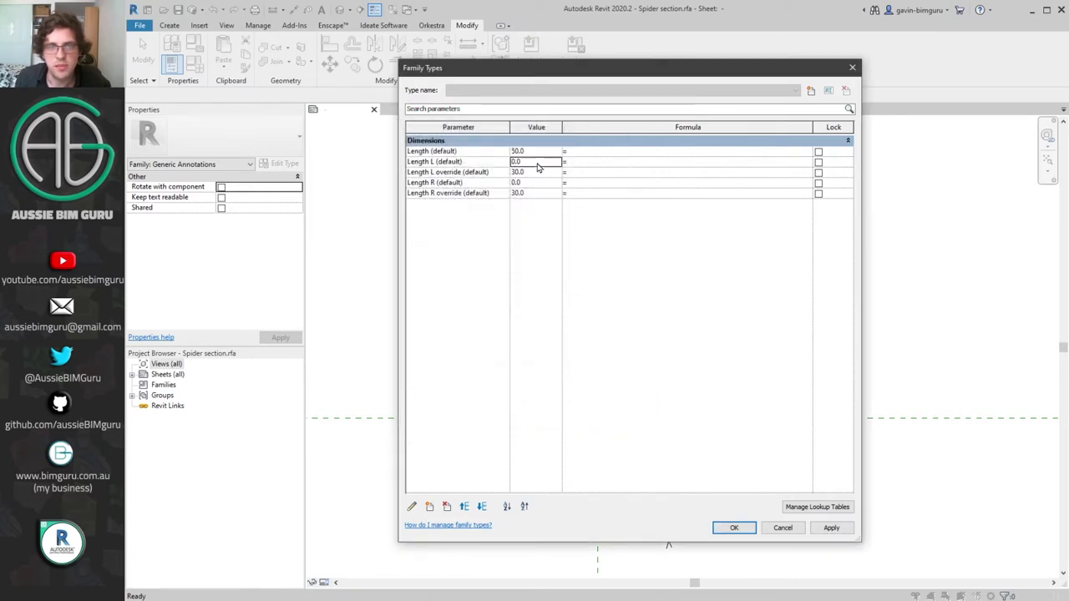
text(30)
click(543, 182)
text(50)
- Edit the Length L override parameter so that it is grouped under Other
click(487, 171)
click(471, 162)
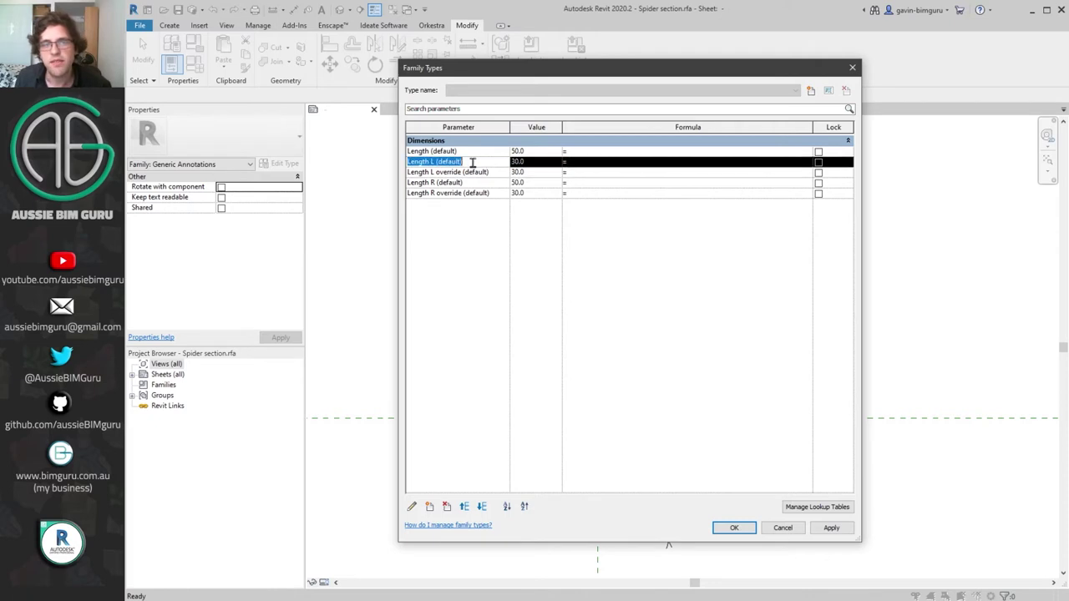
click(472, 172)
click(411, 507)
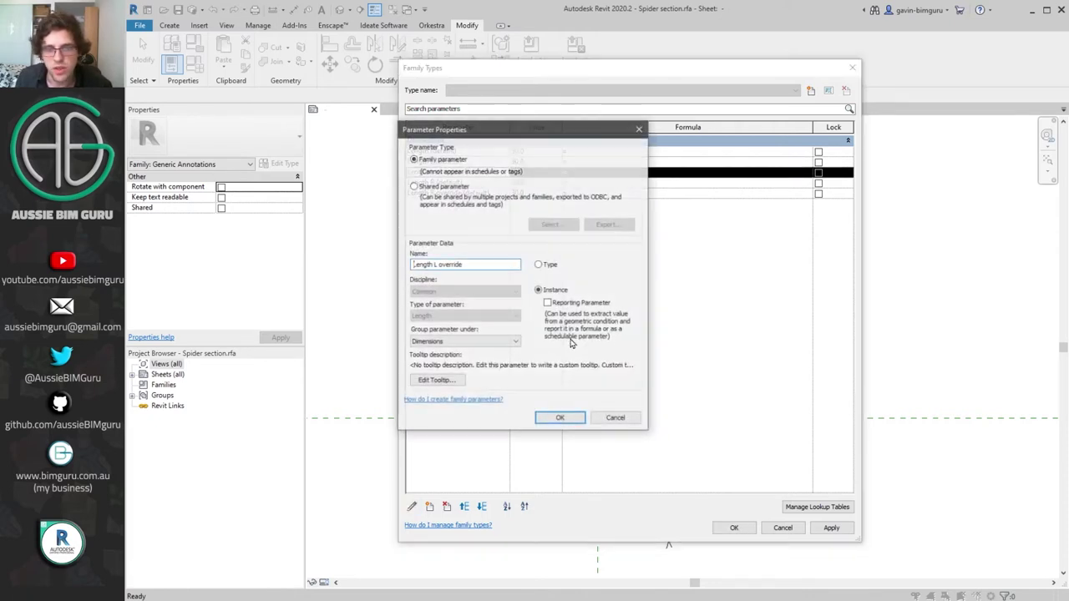
click(511, 341)
click(449, 519)
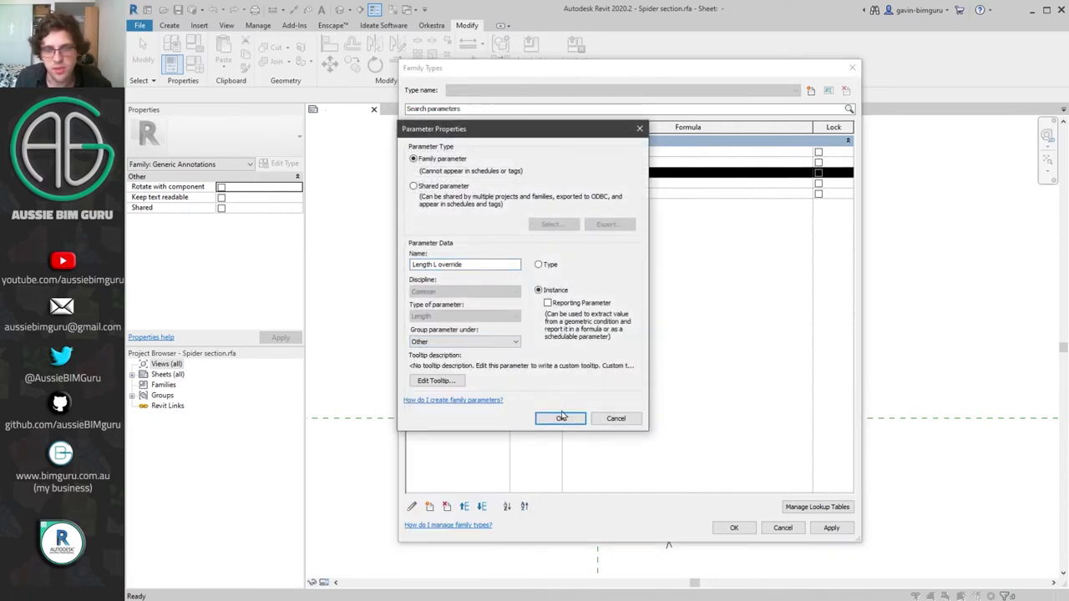
click(560, 418)
- Move the Length R override parameter to the Other group as well
click(474, 182)
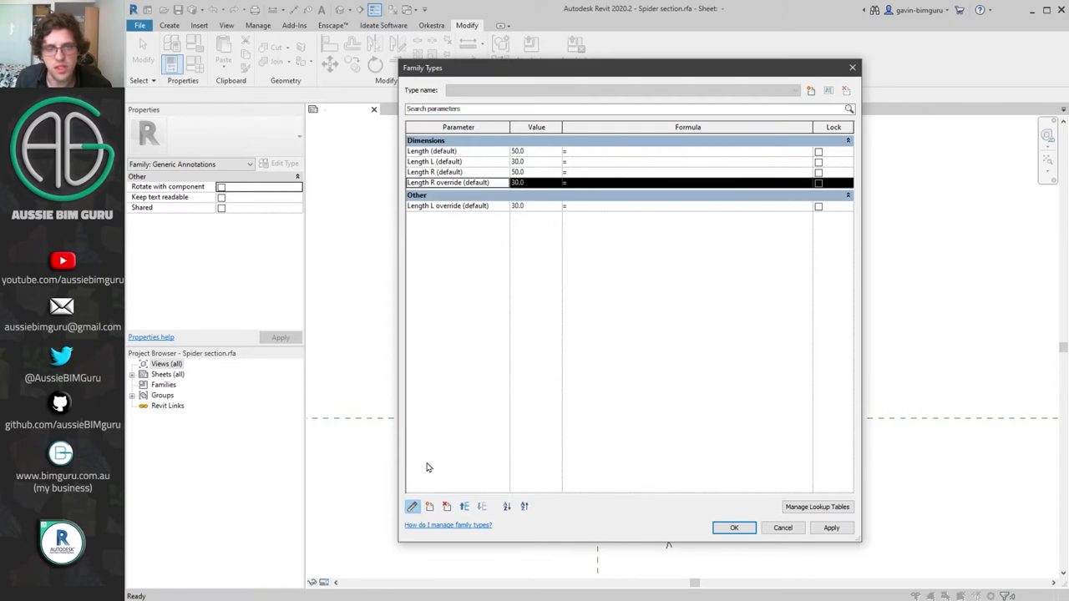
click(412, 507)
click(511, 342)
click(469, 519)
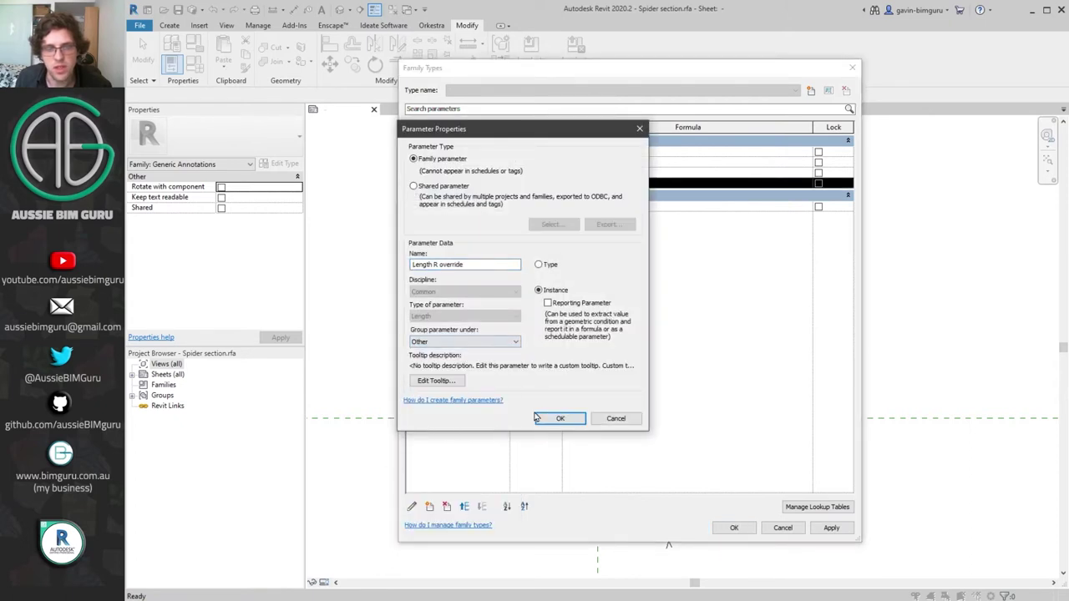
click(560, 419)
- Give Length L override the formula if(Length L<1, 1, if(Length L > Length-1, Length -1, Length L))
click(432, 163)
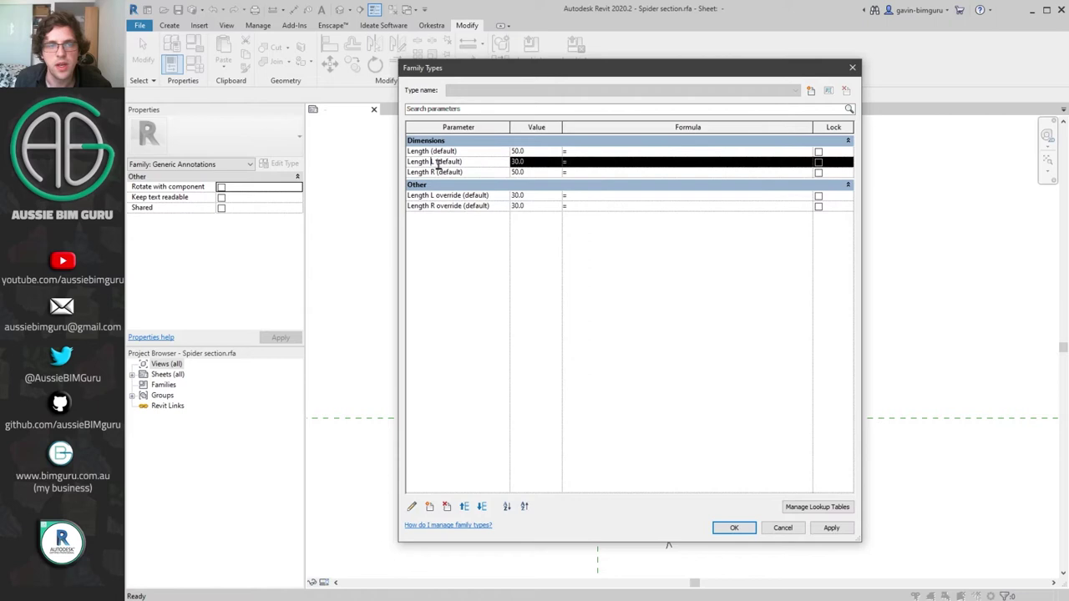
click(606, 195)
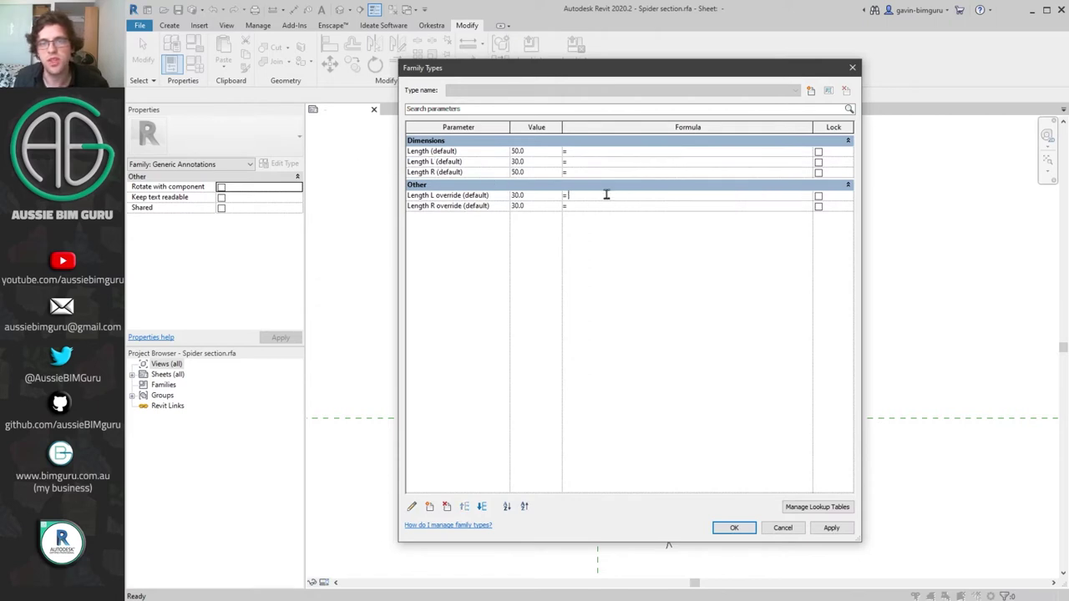
click(615, 196)
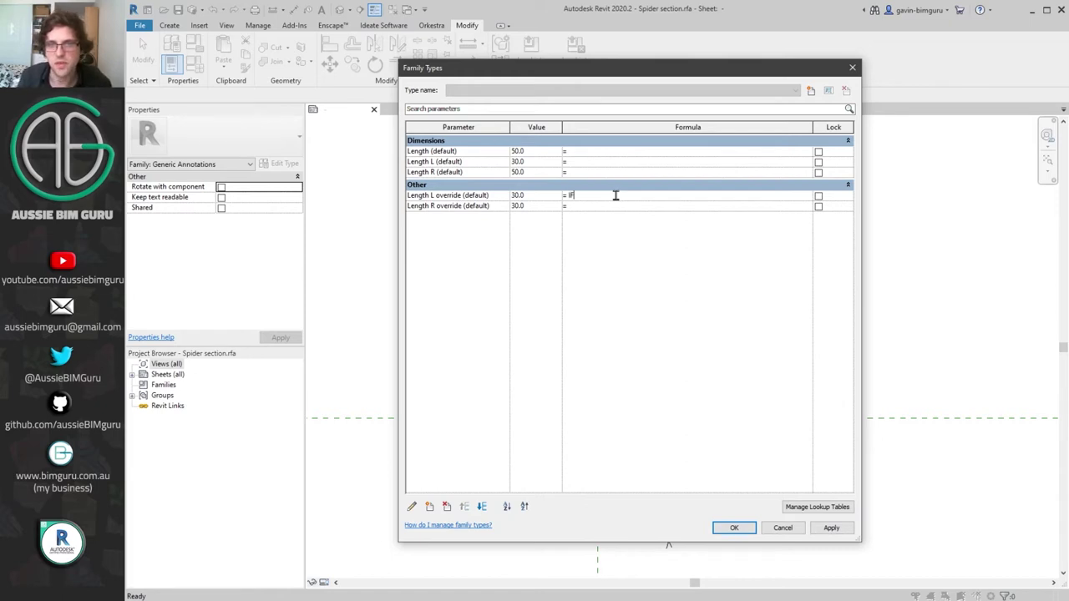
text((Length L<1, 1, if(Length L > Length-1)
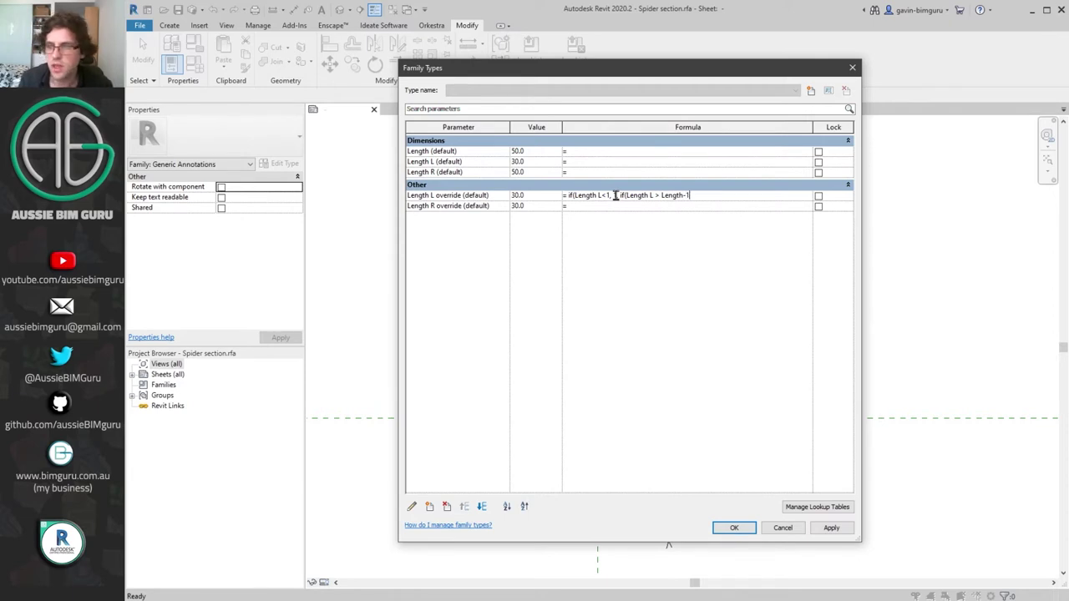
text(, Length -1,)
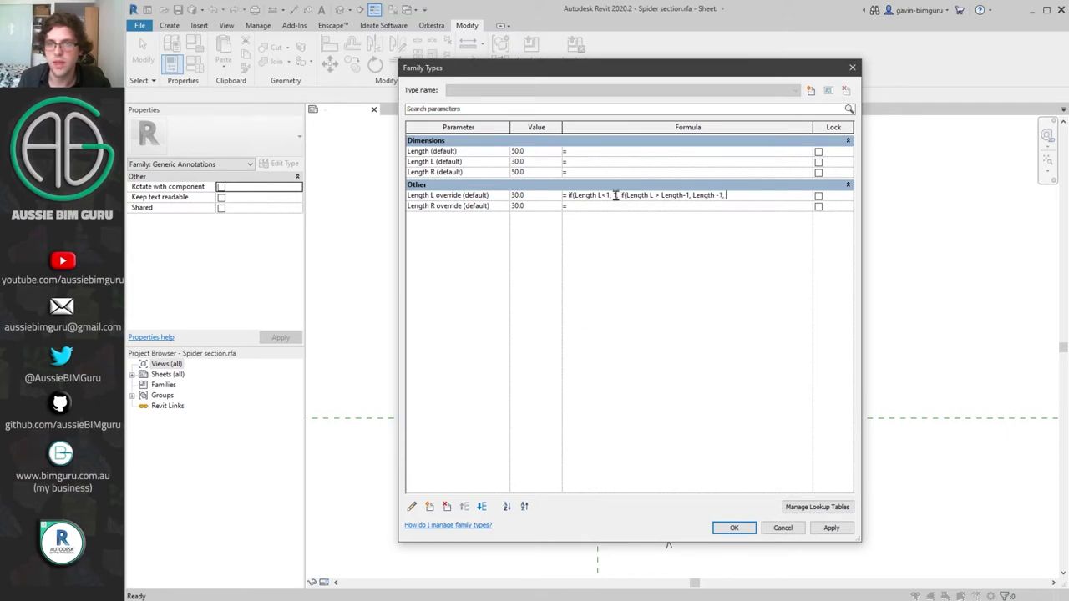
text(ength L)
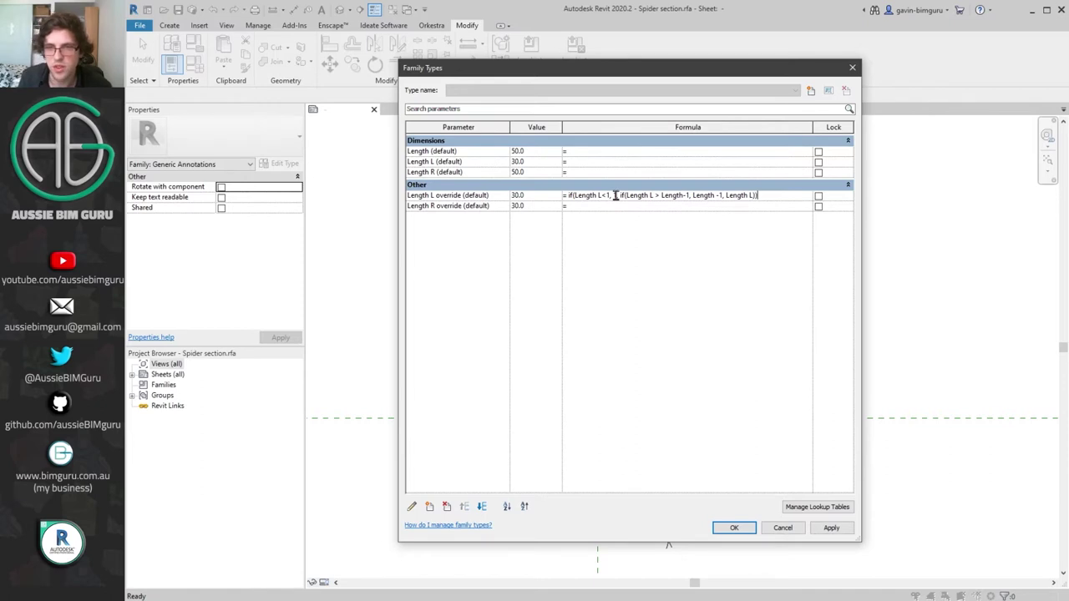
key(Return)
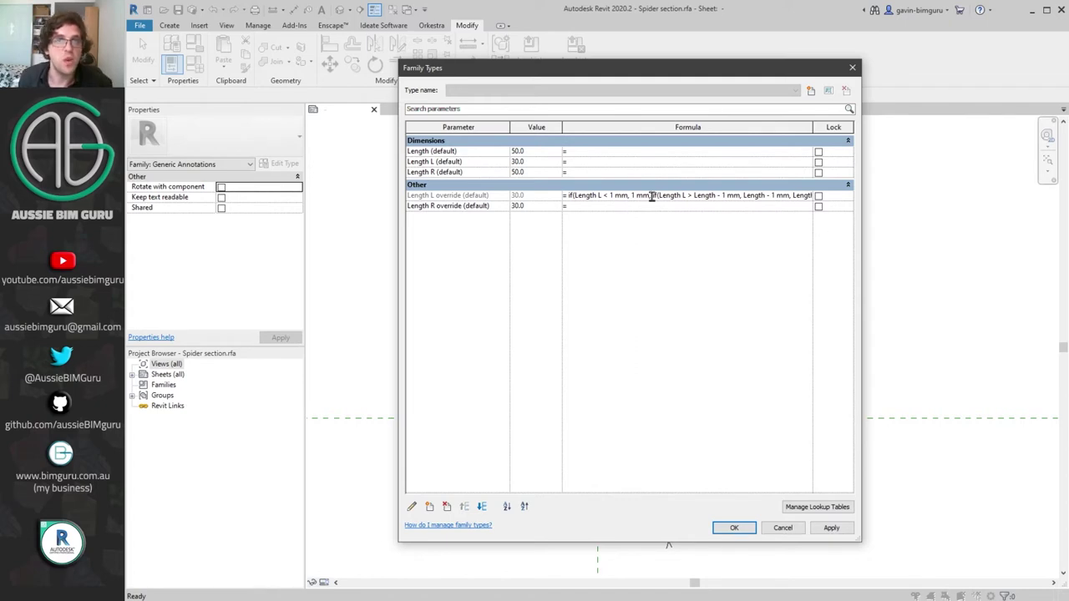
- Copy the Length L override formula into the formula of Length R override
key(ctrl+a)
key(ctrl+c)
click(655, 206)
key(ctrl+v)
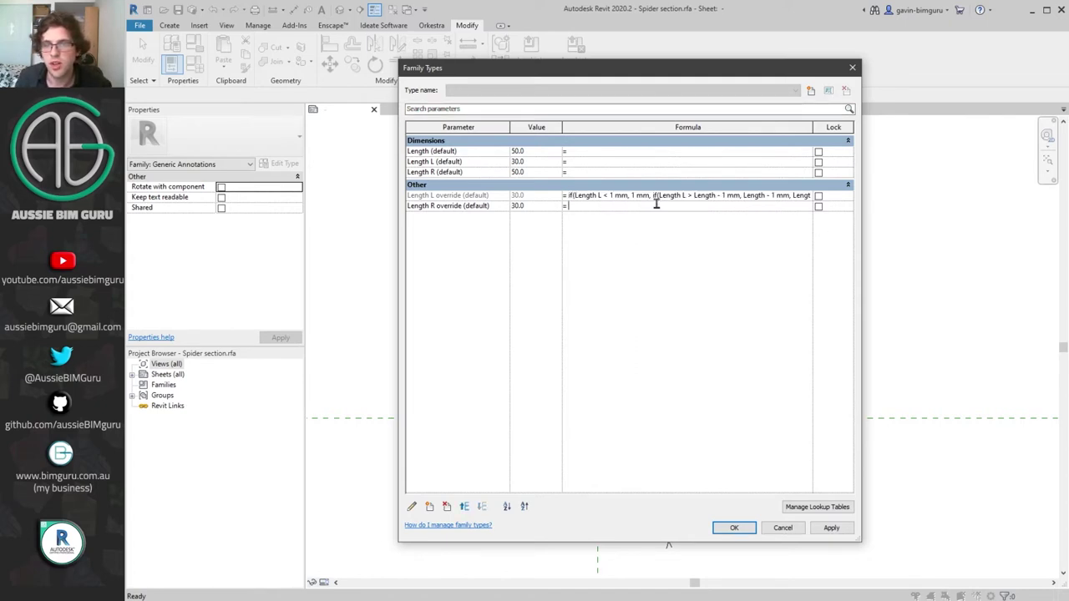
- Replace every Length L reference with Length R in the Length R override formula and commit it
click(587, 205)
key(BackSpace)
key(BackSpace)
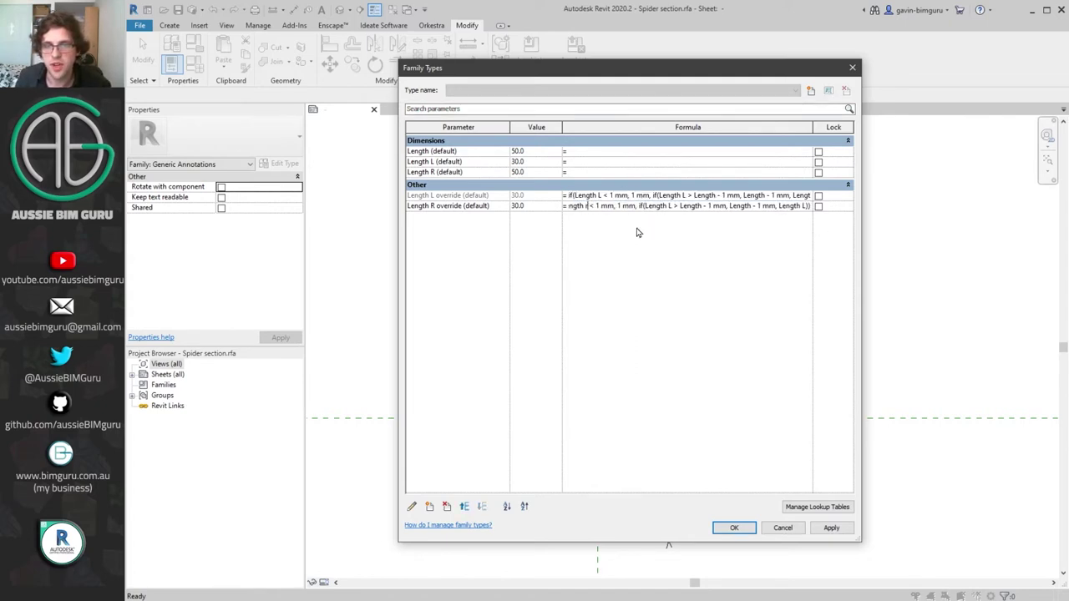
text(R)
double_click(670, 206)
text(R)
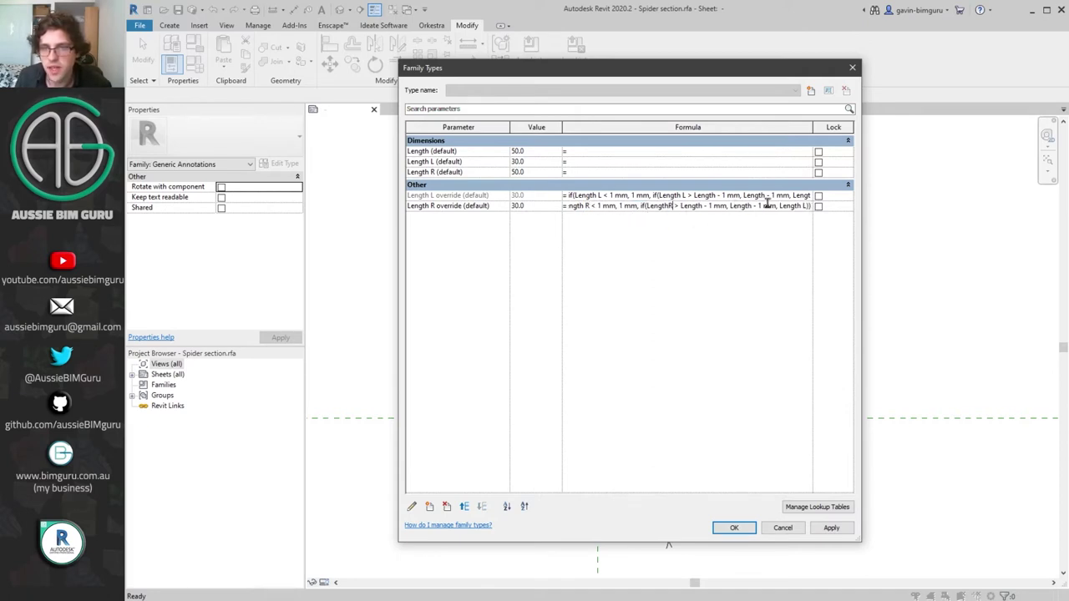
text(R)
key(Return)
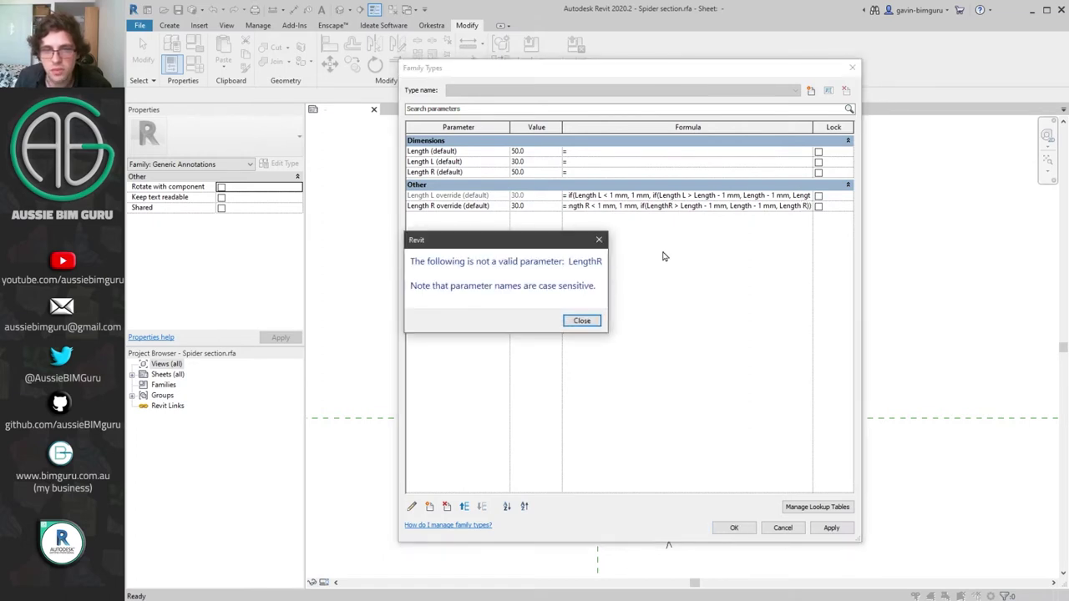
key(Return)
click(668, 205)
key(Return)
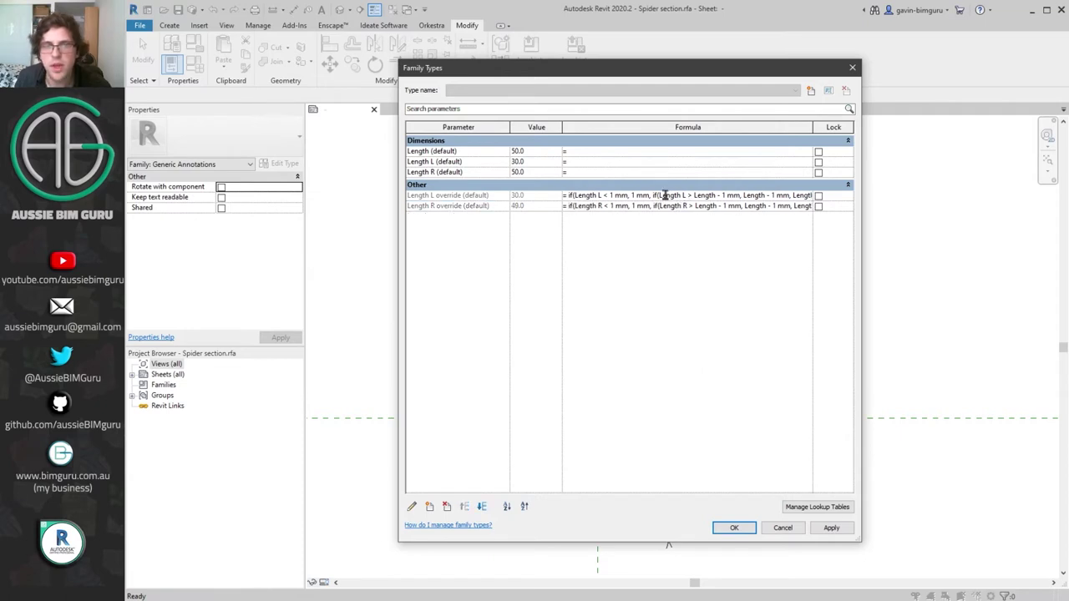
- Test the lower and upper limits of the Length L override formula by setting Length L to 0 and then 55
click(666, 195)
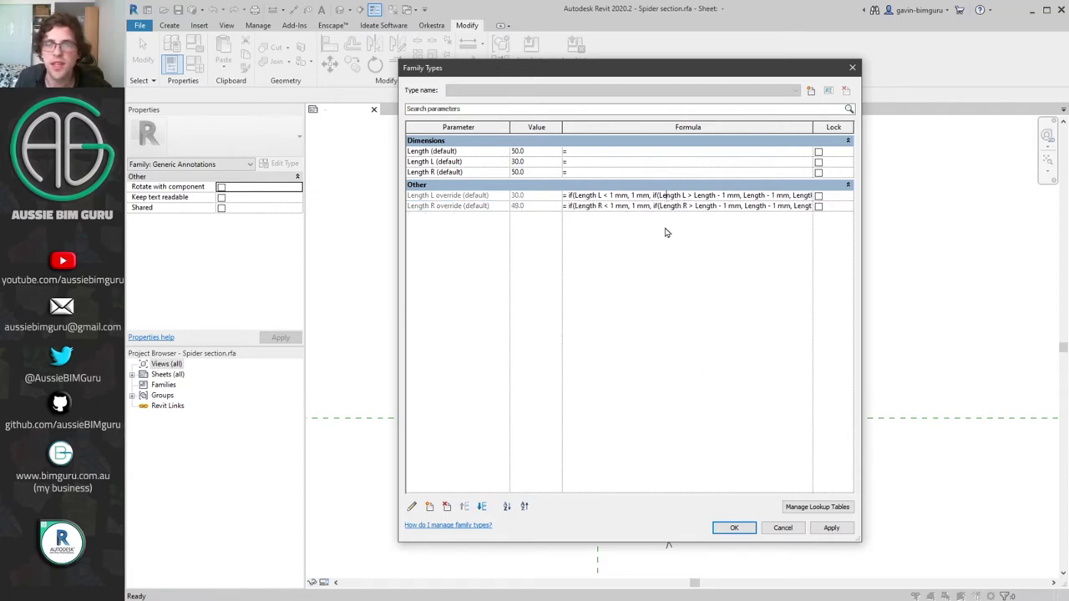
click(539, 166)
text(0)
click(544, 172)
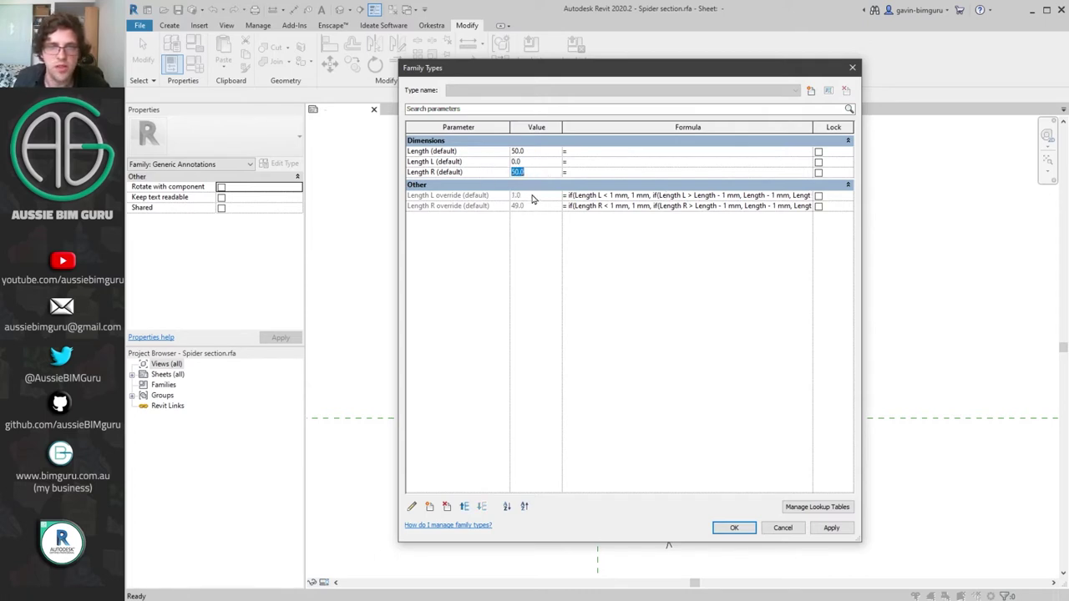
click(538, 161)
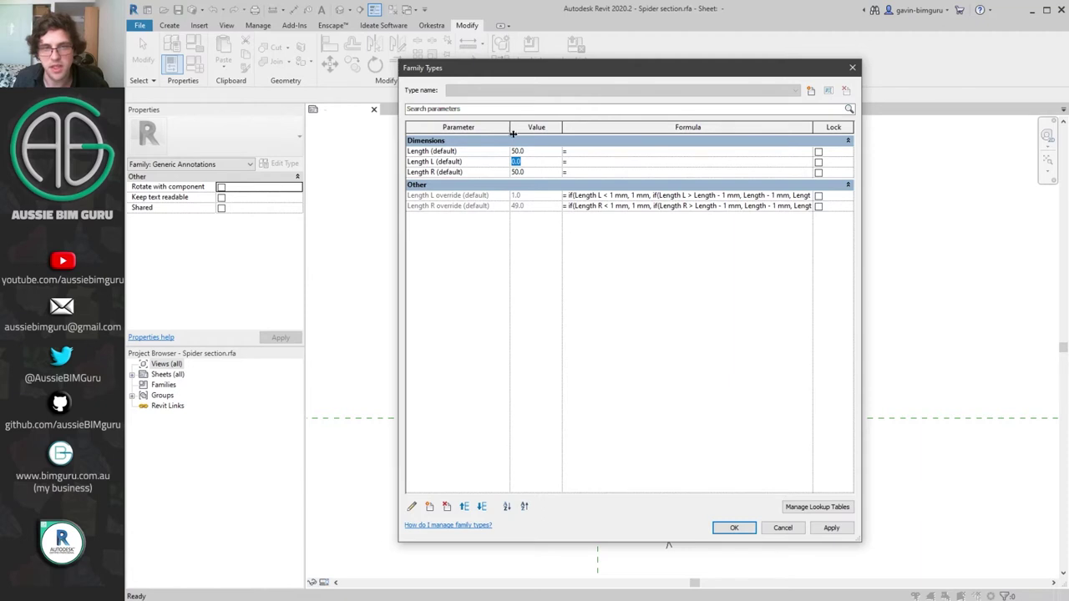
text(55)
click(539, 172)
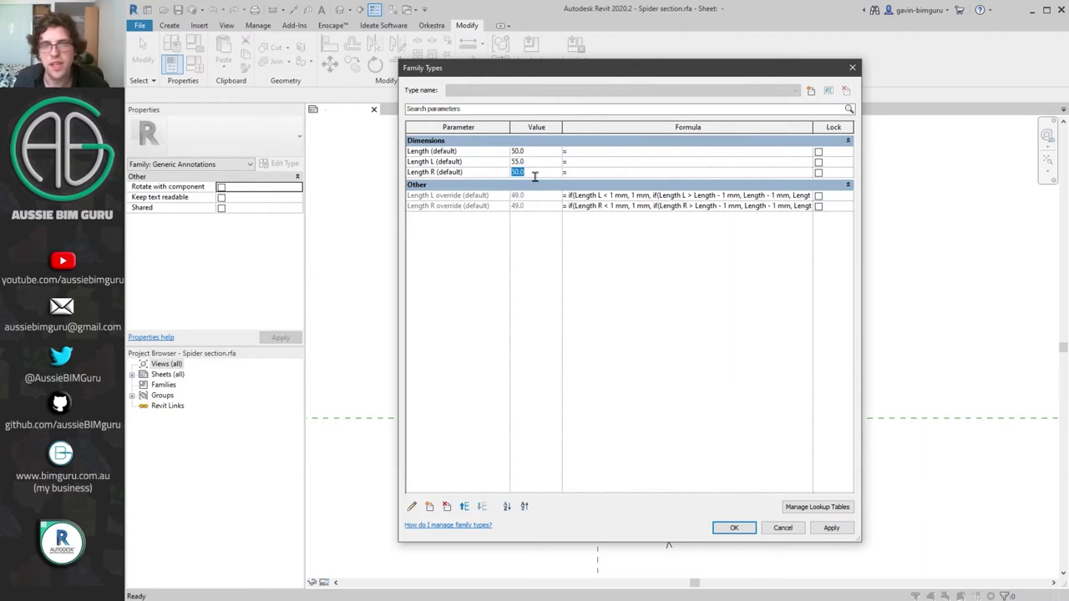
- Set Length L to 30, Length to 100 and Length R to 60, and apply these values to the family
click(542, 161)
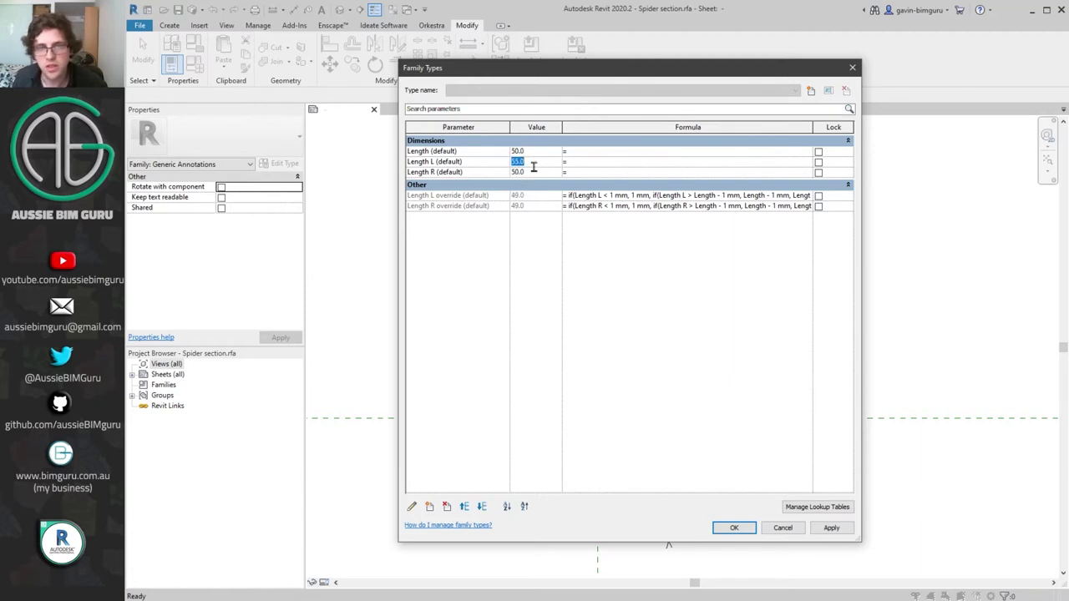
text(30)
click(541, 152)
text(100)
click(541, 172)
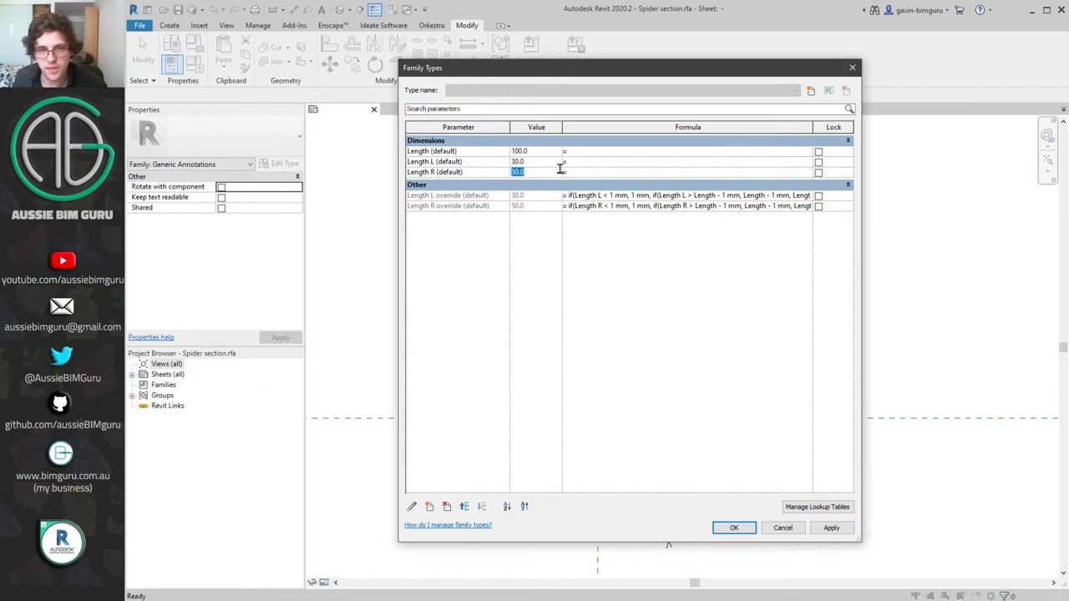
text(60)
click(617, 162)
click(735, 528)
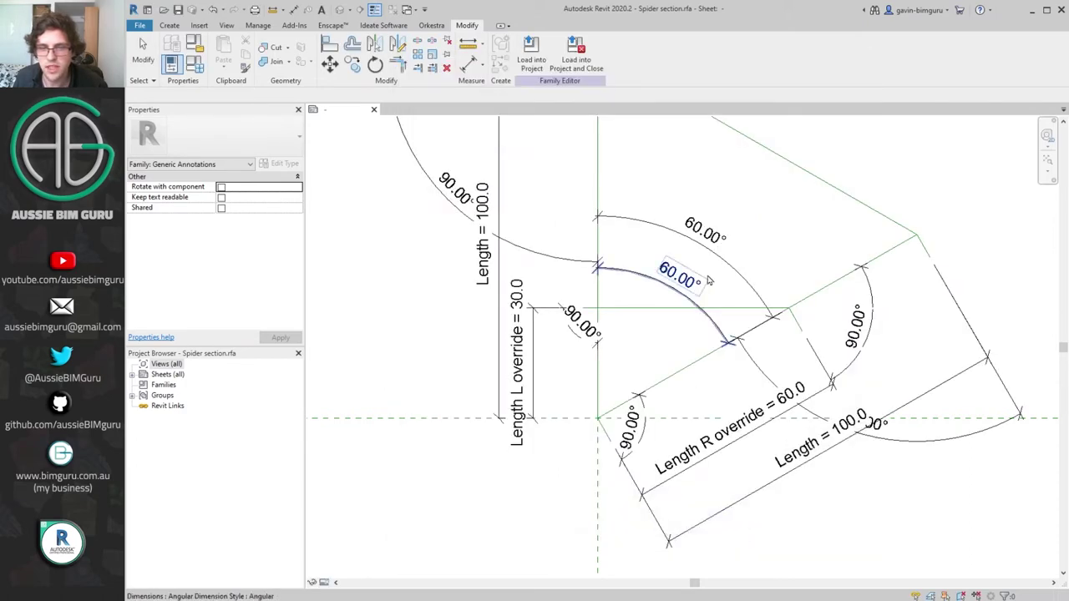
- Create a new object style subcategory named Spider_Frame under Generic Annotations
scroll(662, 324, down, 3)
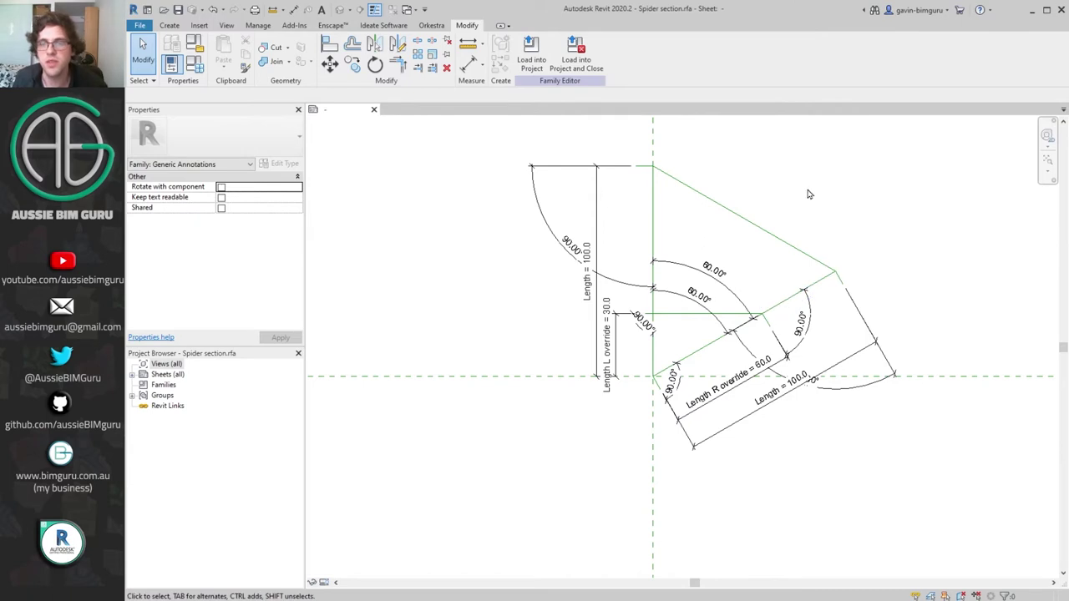
middle_drag(836, 188, 763, 203)
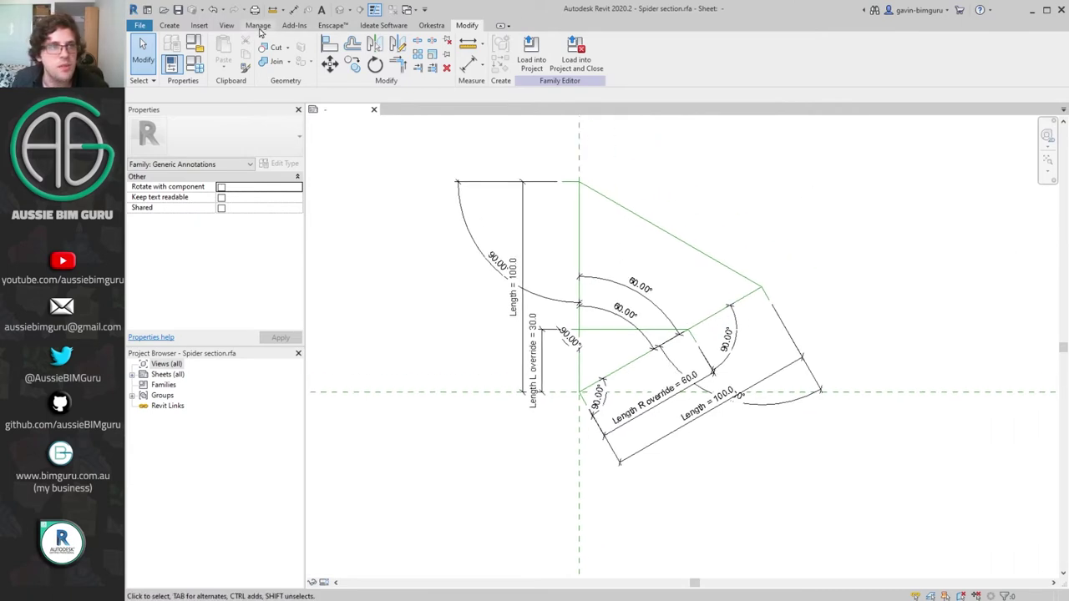
click(260, 26)
click(205, 49)
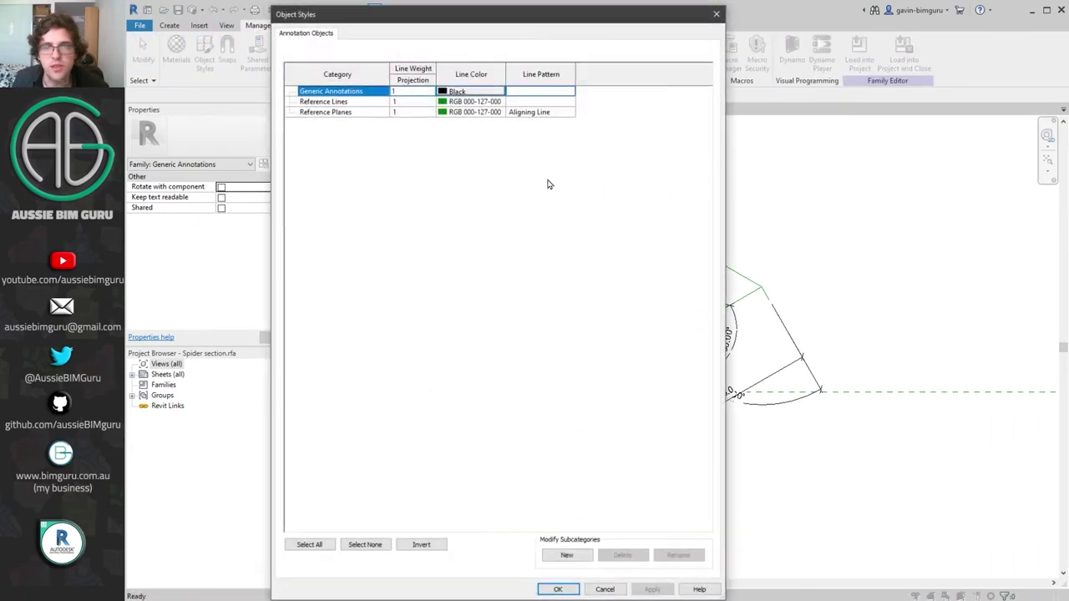
click(564, 555)
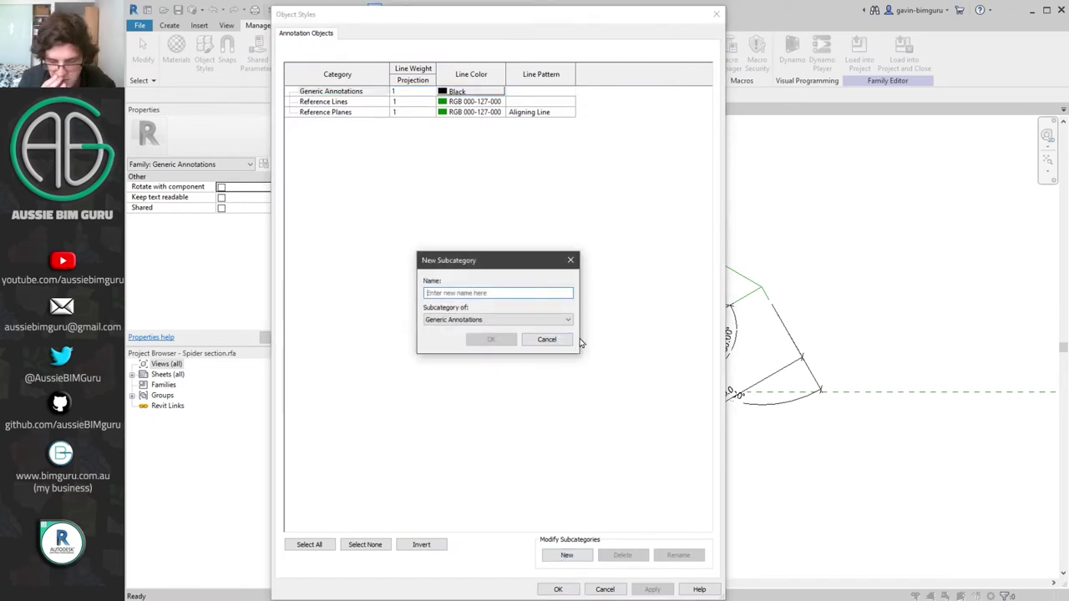
text(SPID)
key(BackSpace)
key(BackSpace)
text(Spider_Frame)
key(Return)
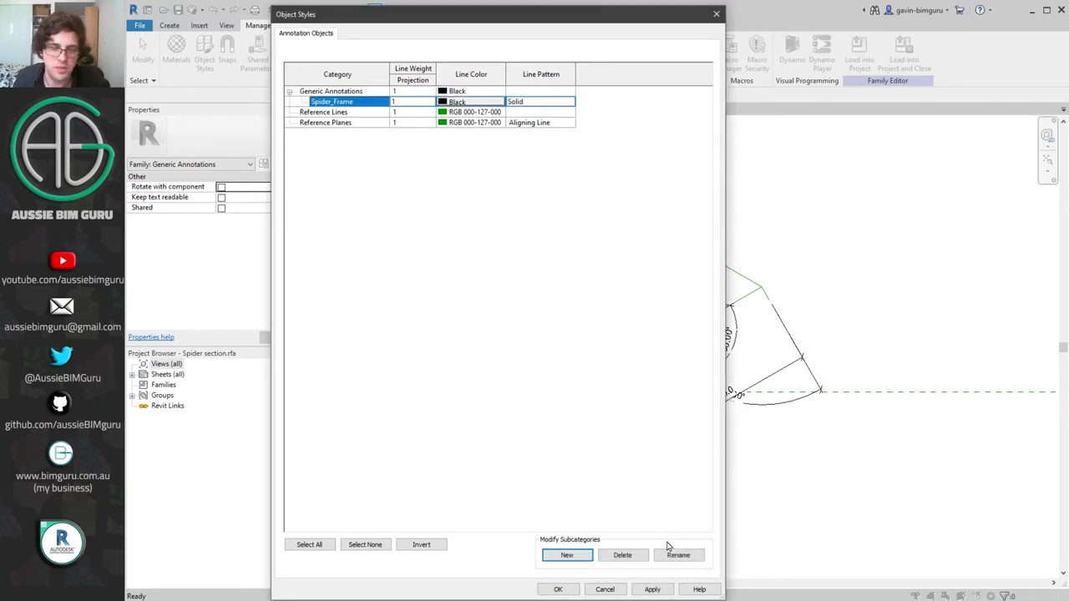
- Set the projection line weight of the Spider_Frame subcategory to 3
click(673, 560)
key(Escape)
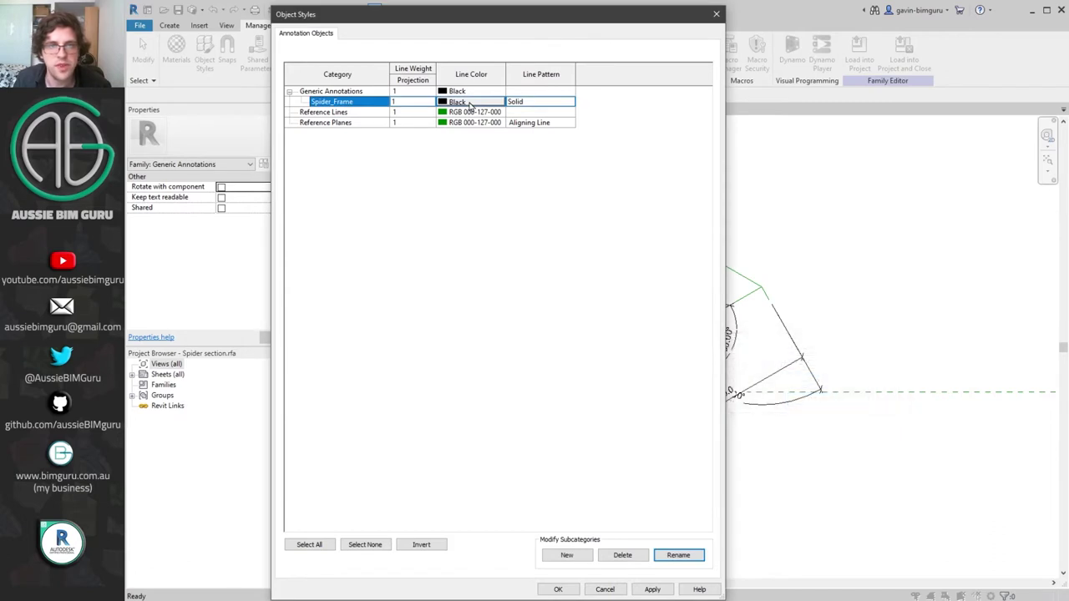
click(410, 102)
click(415, 101)
click(399, 121)
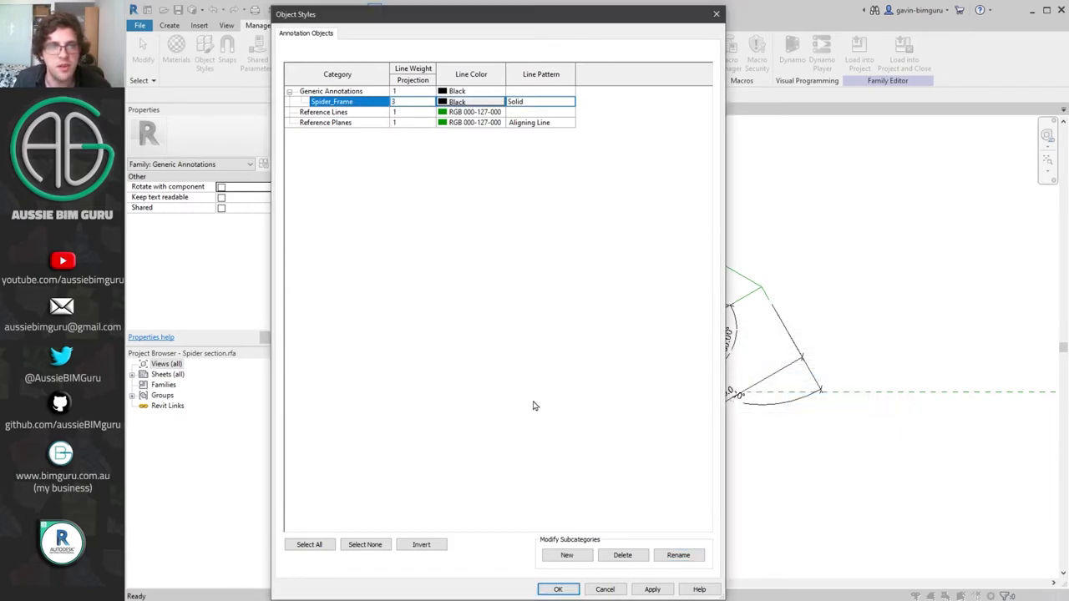
- Add a second Generic Annotations subcategory named Spider_Region
click(564, 556)
text(Spider_Frame)
drag(449, 293, 582, 311)
text(Region)
key(ctrl+a)
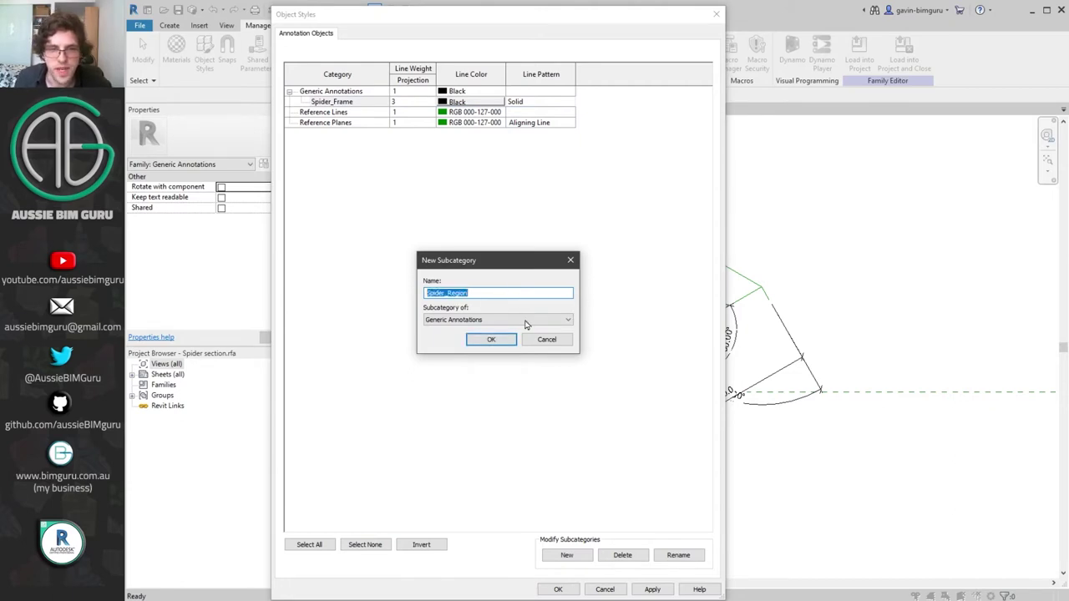
click(487, 340)
- Give the Spider_Region subcategory line weight 3 and a blue line colour, and accept the object styles
click(409, 112)
click(430, 111)
click(401, 131)
click(456, 112)
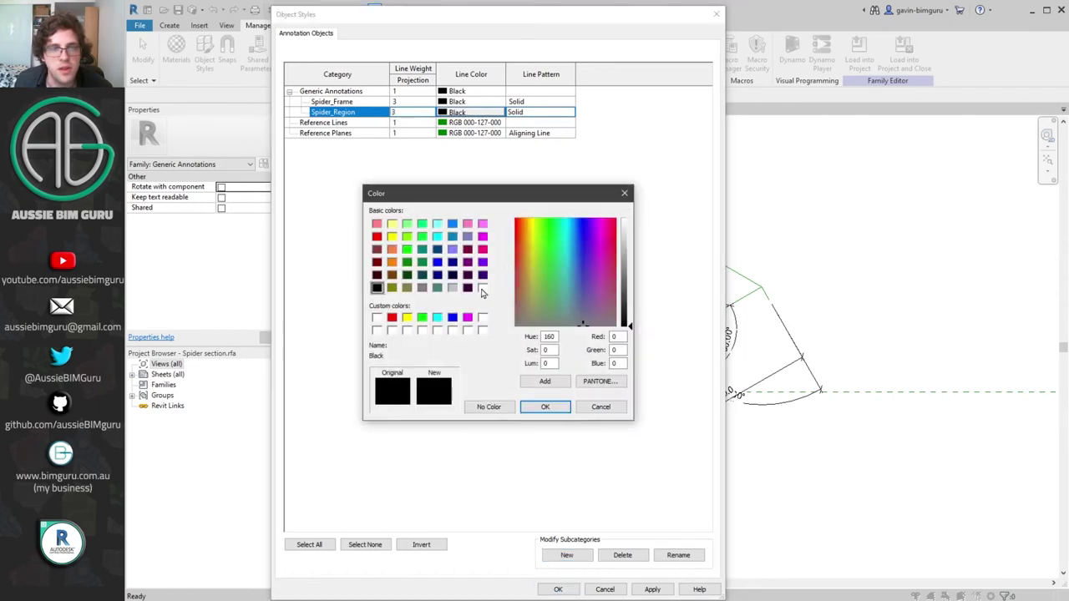
click(437, 262)
click(544, 406)
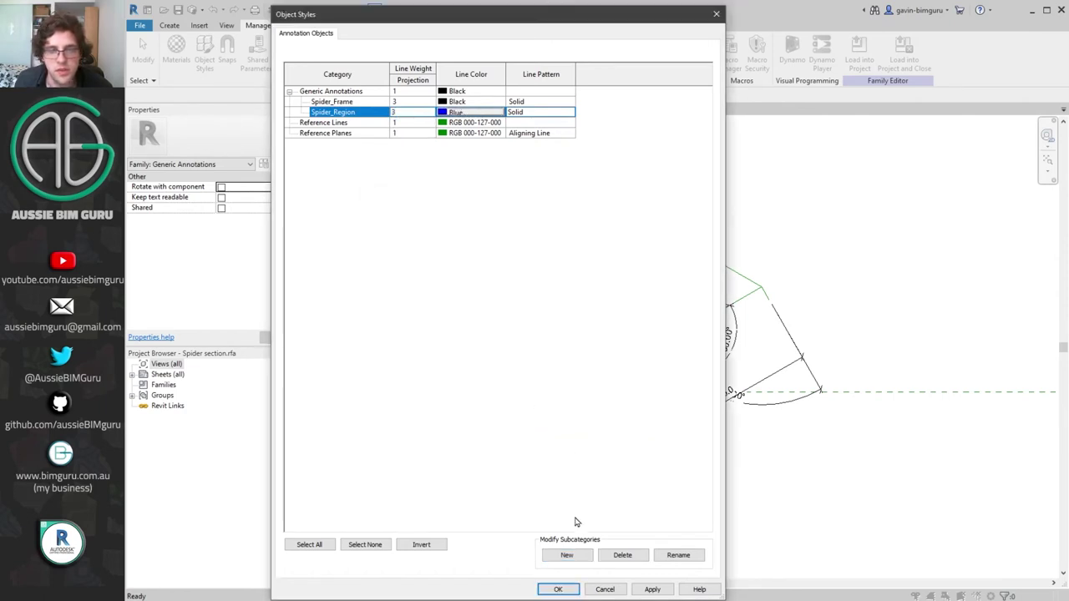
click(555, 588)
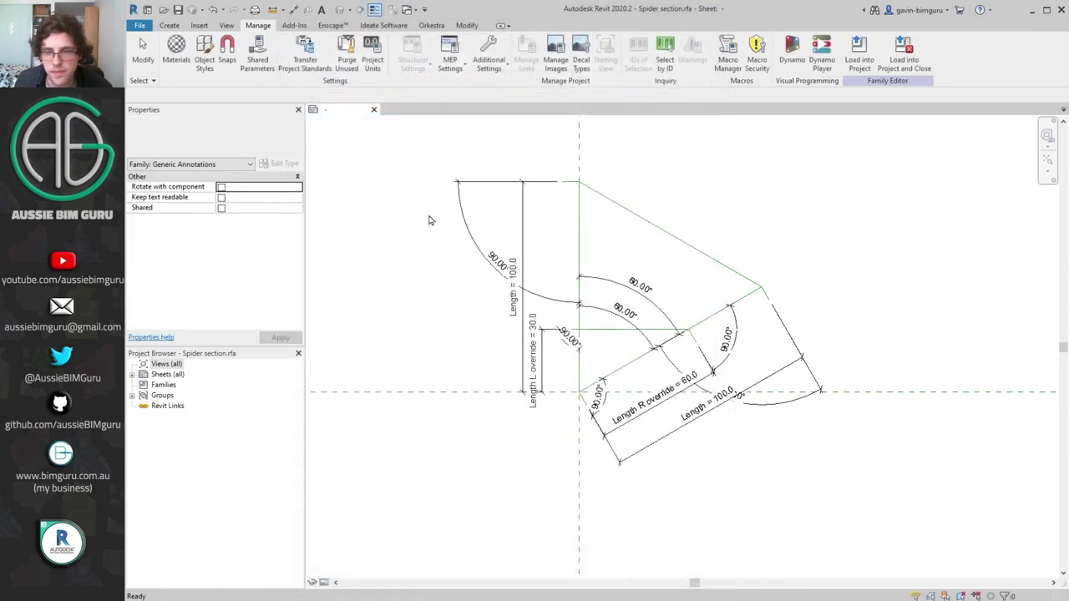
- Place Spider_Frame lines on the vertical, upper sloping and outer lower sloping reference lines by picking them, and lock them
click(169, 25)
click(221, 52)
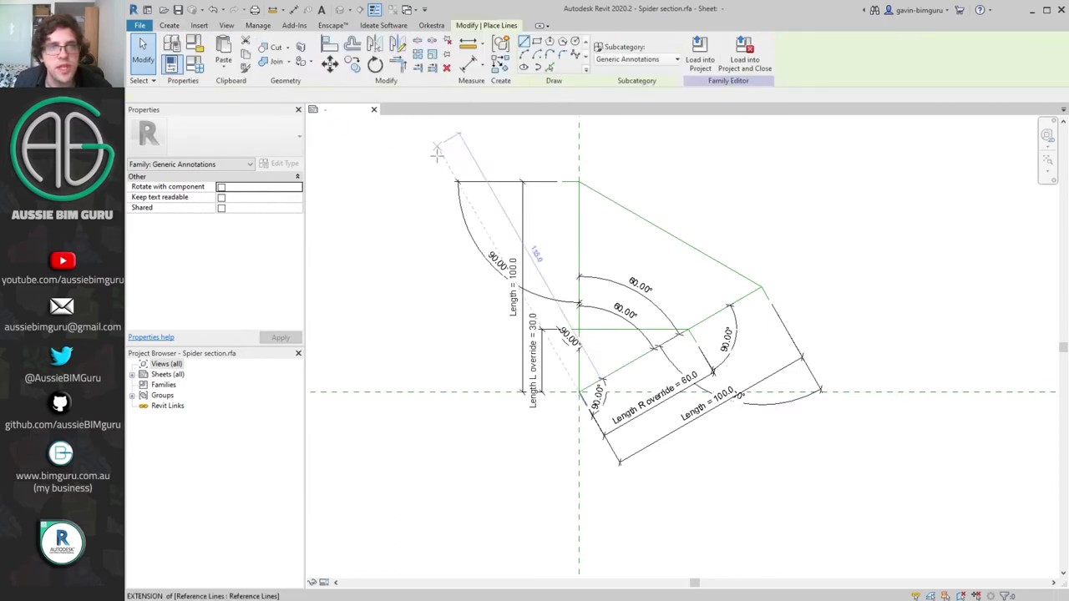
click(641, 62)
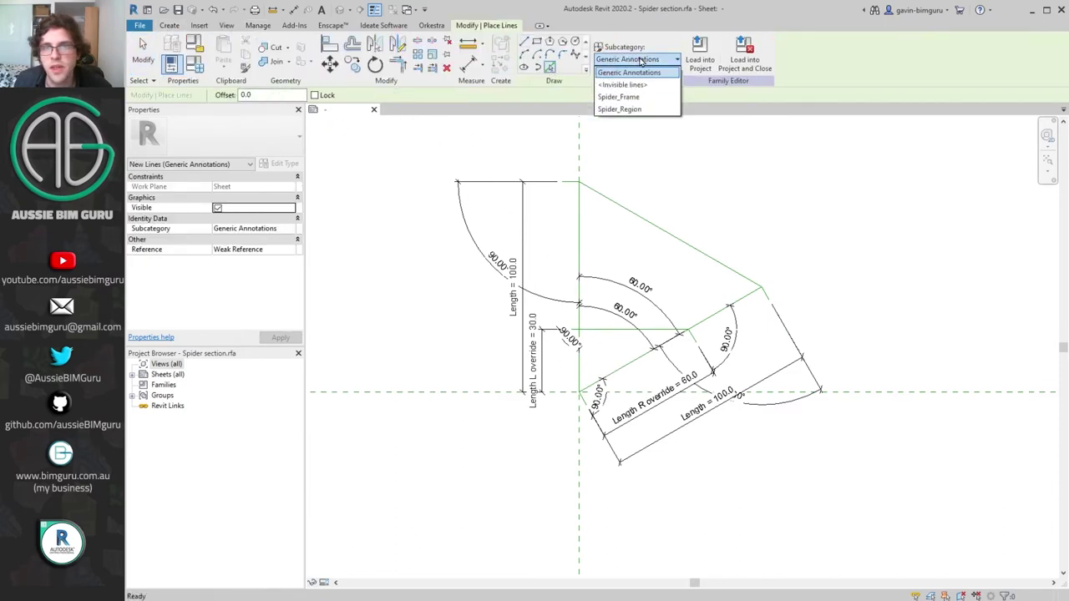
click(639, 96)
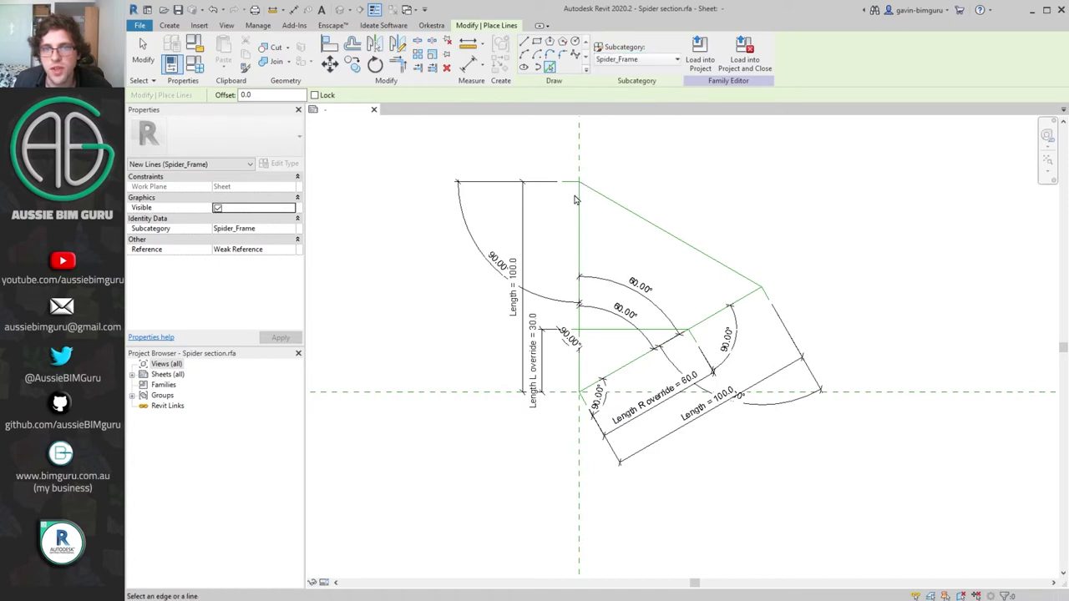
click(581, 200)
click(726, 308)
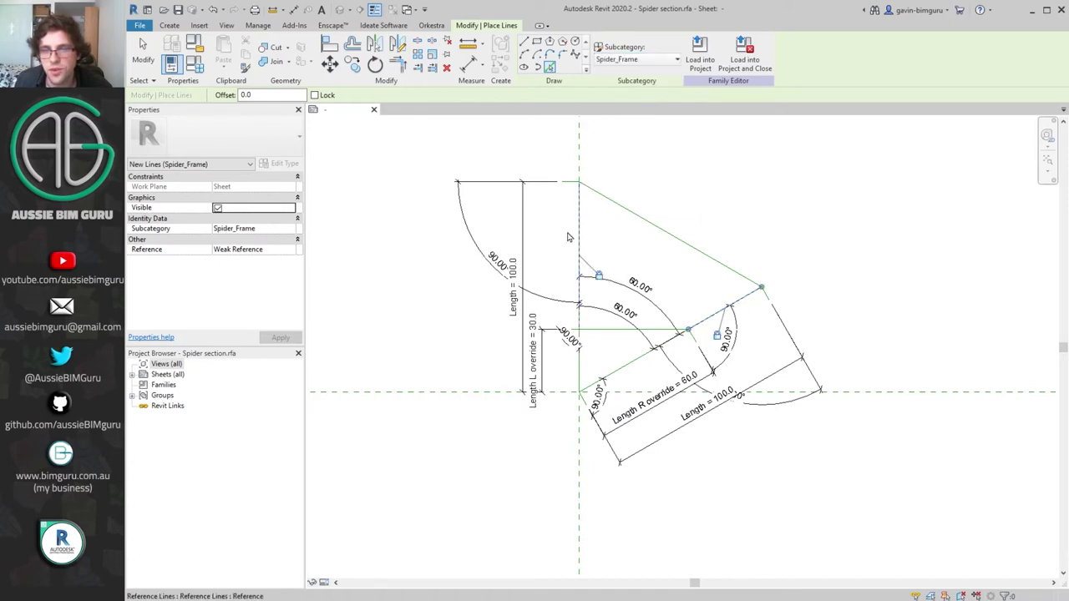
click(692, 261)
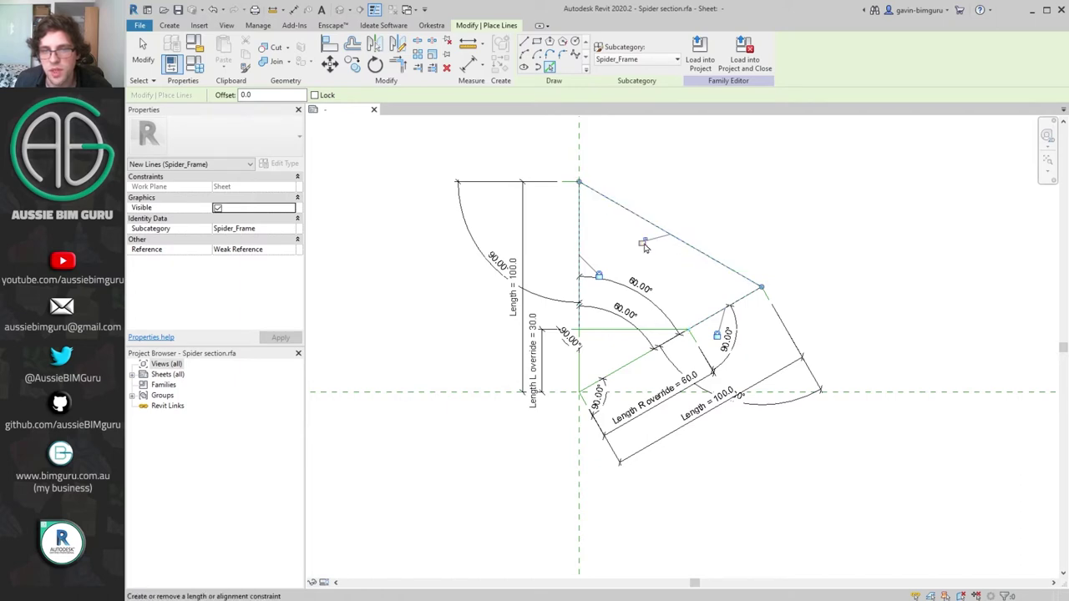
- Try to trim the vertical and lower sloping Spider_Frame lines to a corner at the origin
key(t)
key(r)
click(580, 236)
click(714, 314)
key(Escape)
middle_drag(677, 333, 692, 326)
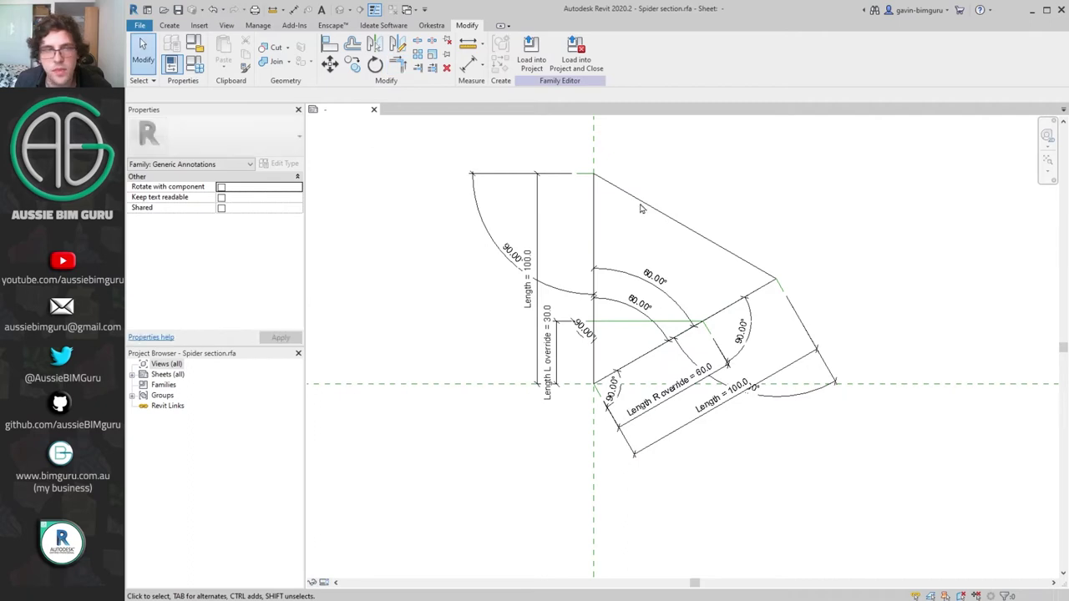
middle_drag(804, 367, 789, 375)
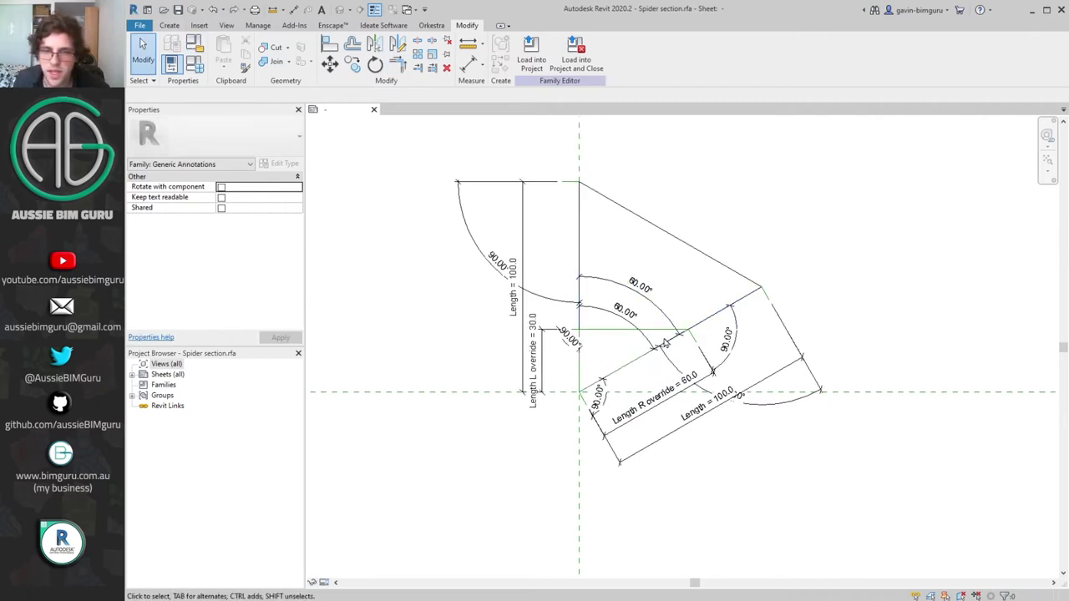
- Place a Spider_Region line on the horizontal reference line by picking it, and lock it
click(723, 313)
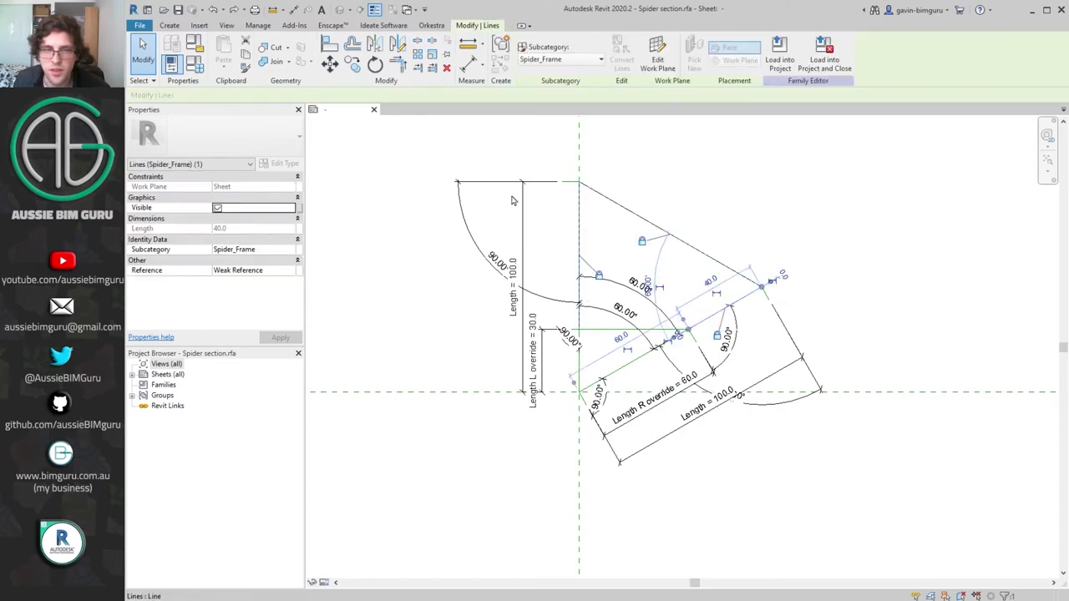
click(170, 25)
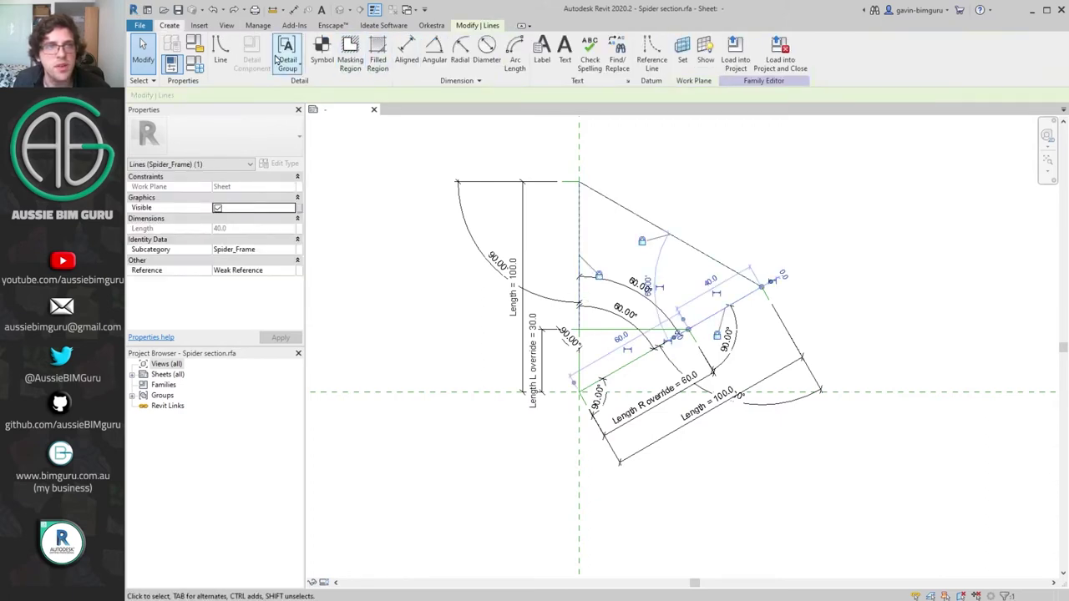
click(222, 54)
click(635, 59)
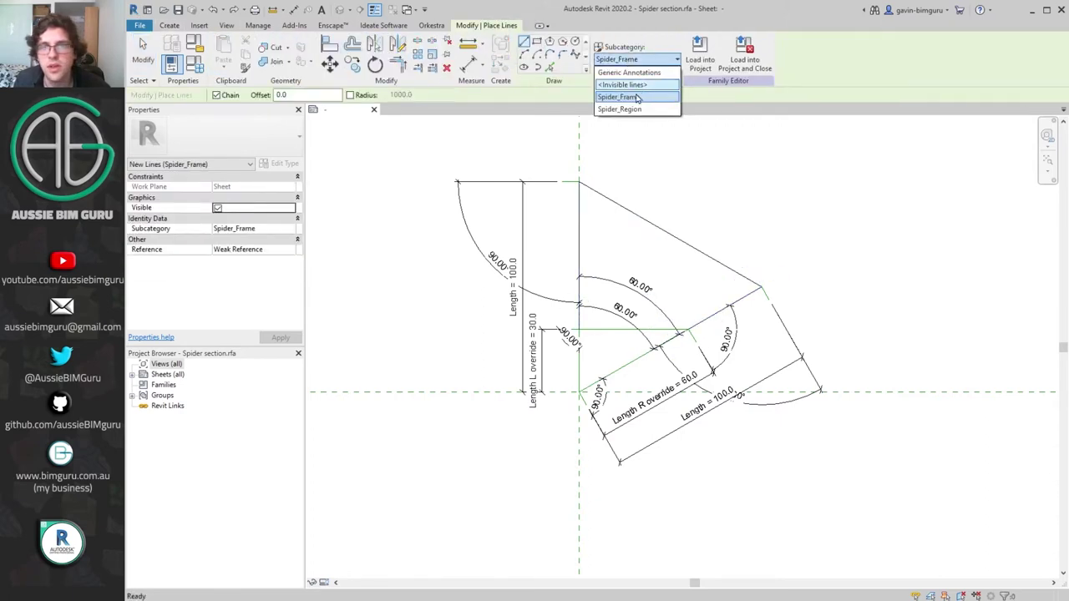
click(635, 109)
click(549, 66)
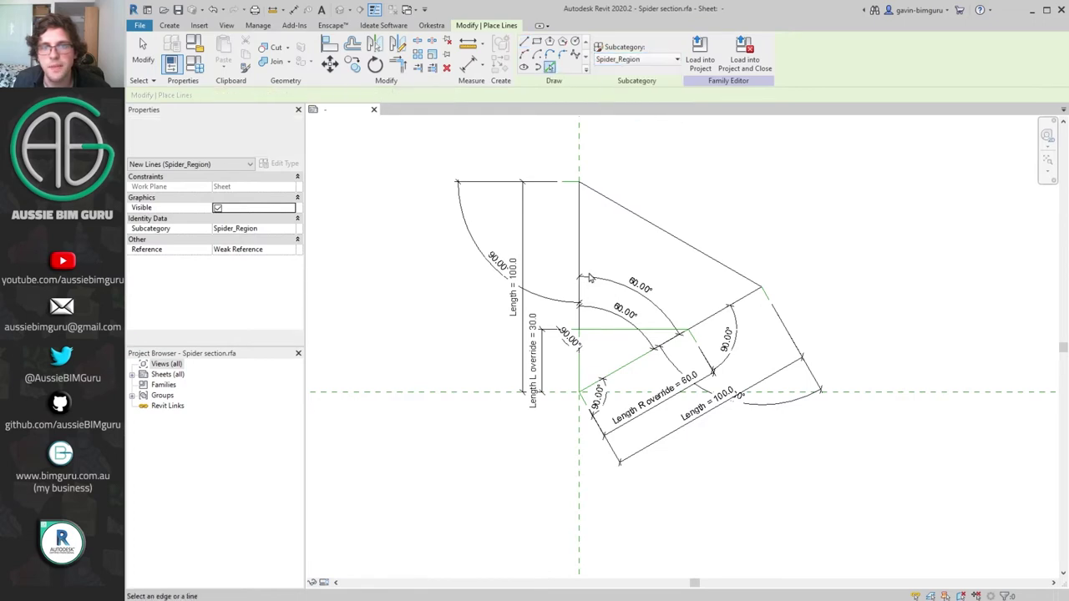
click(616, 332)
key(t)
key(r)
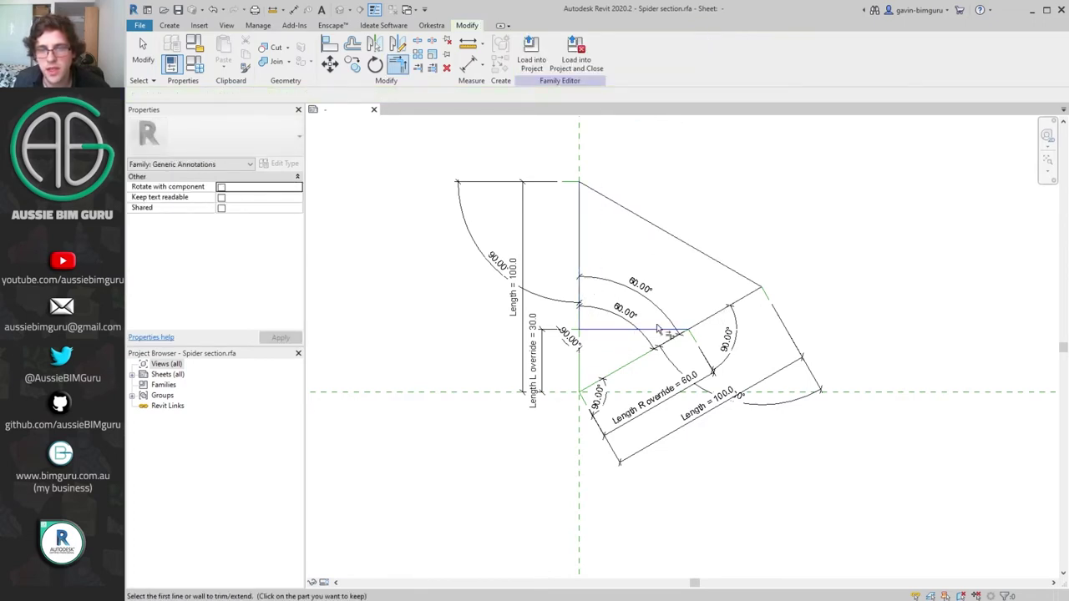
- Pick the vertical and sloping reference lines below the horizontal one to close the Spider_Region triangle, locking the new lines
click(170, 25)
click(220, 50)
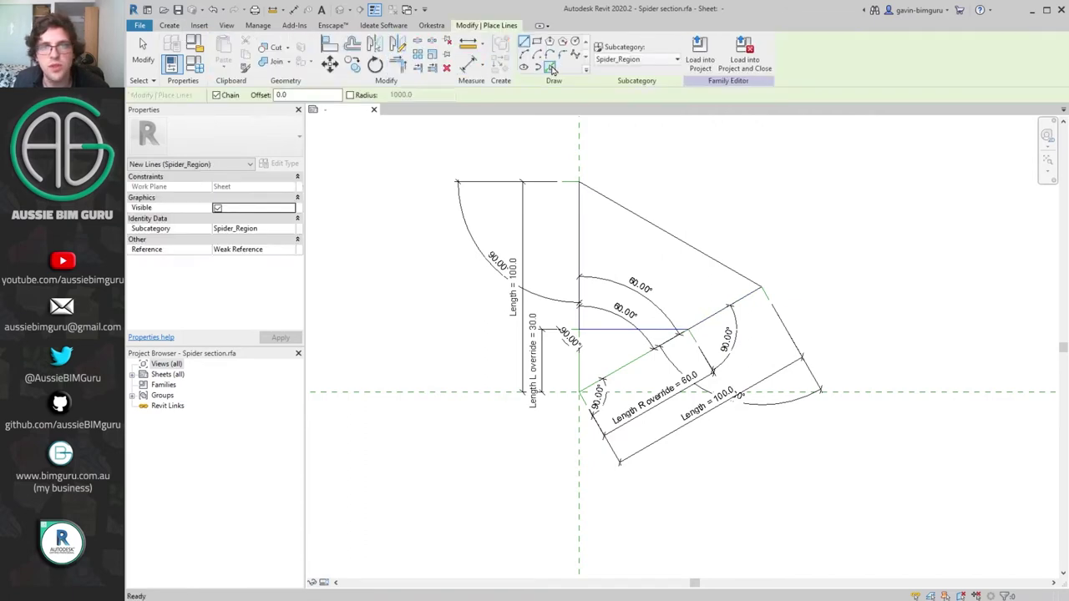
click(585, 359)
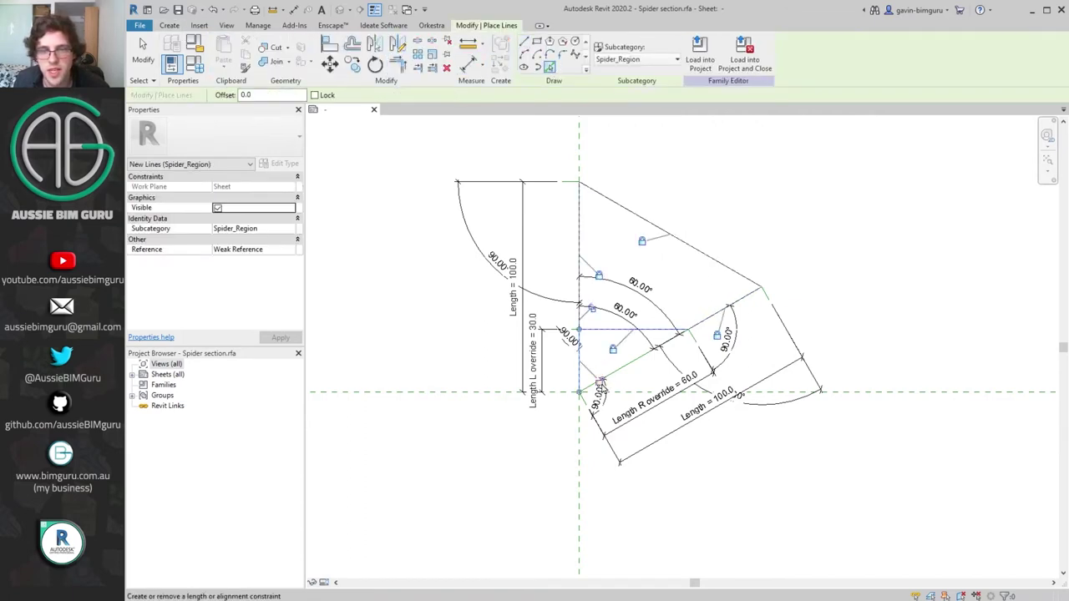
key(Escape)
key(Escape)
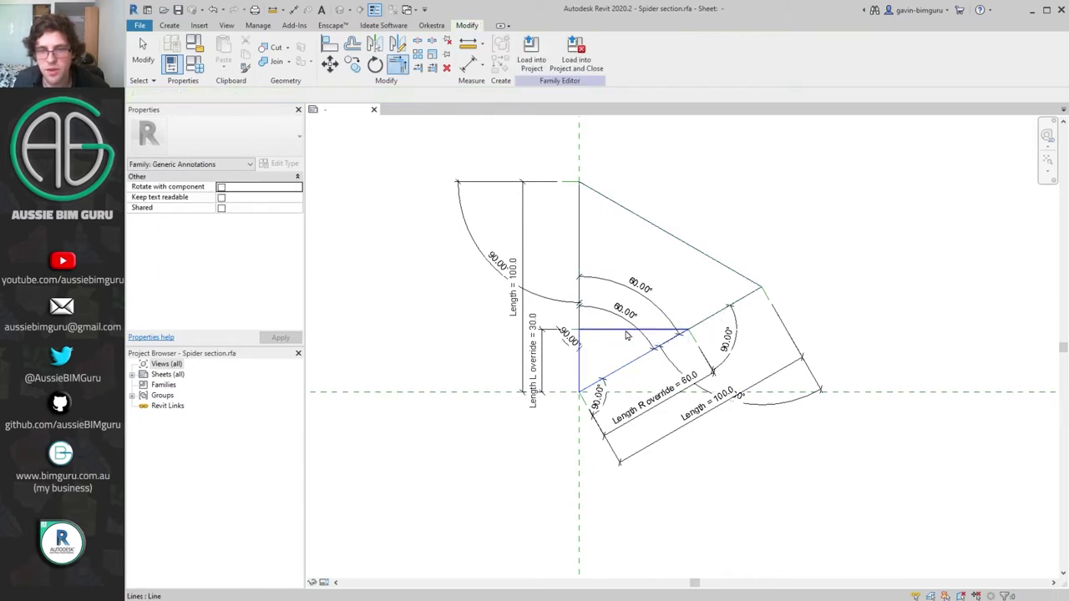
- Temporarily isolate all the symbolic lines to check the outline, and restore the full view
click(640, 217)
key(h)
key(i)
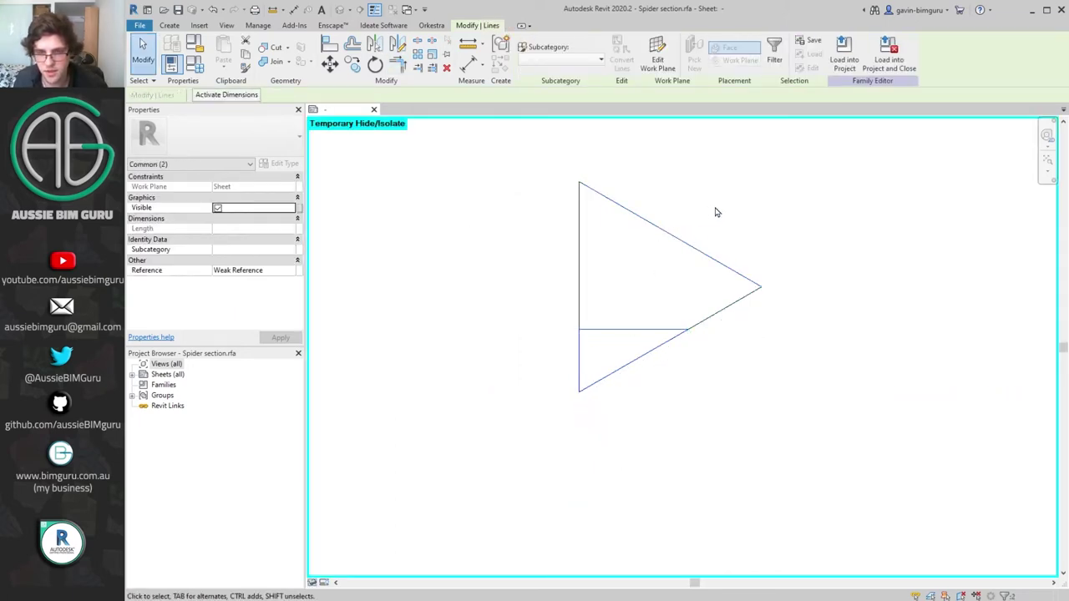
click(739, 178)
key(h)
key(r)
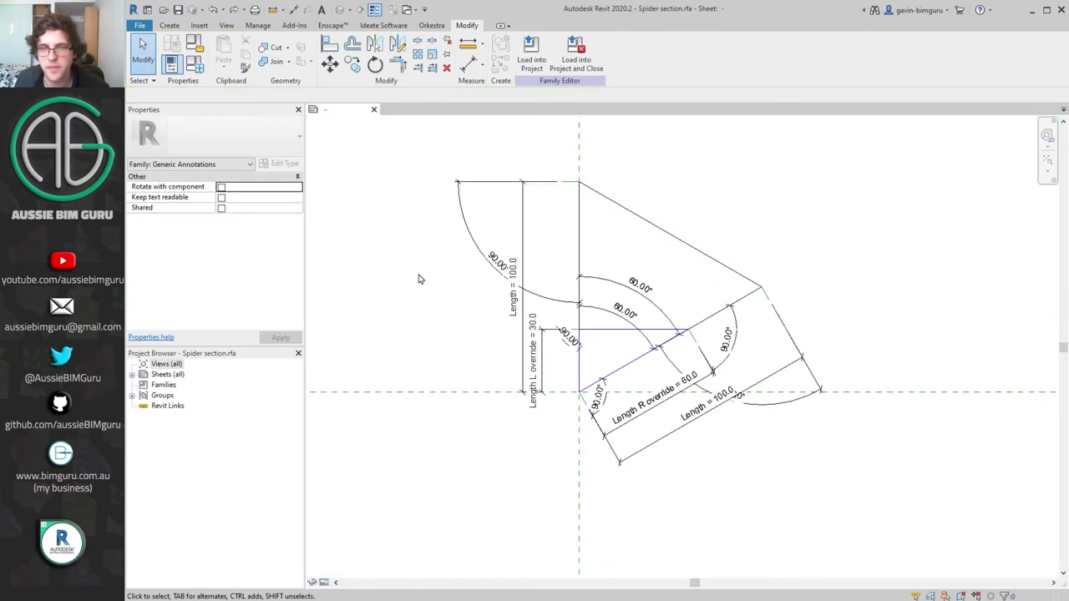
- Select the three Spider_Region lines and inspect their visibility property and its family parameter association
click(610, 334)
ctrl+click(580, 362)
ctrl+click(626, 365)
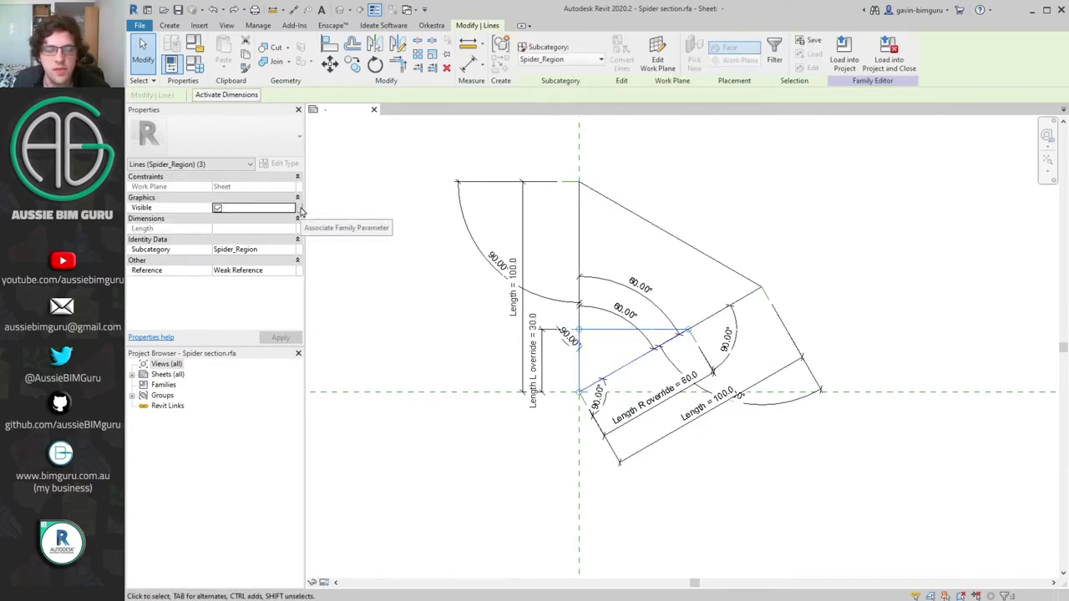
click(358, 191)
- Create a filled region over the small lower triangle by picking its three edges as locked Spider_Region boundary lines
click(171, 25)
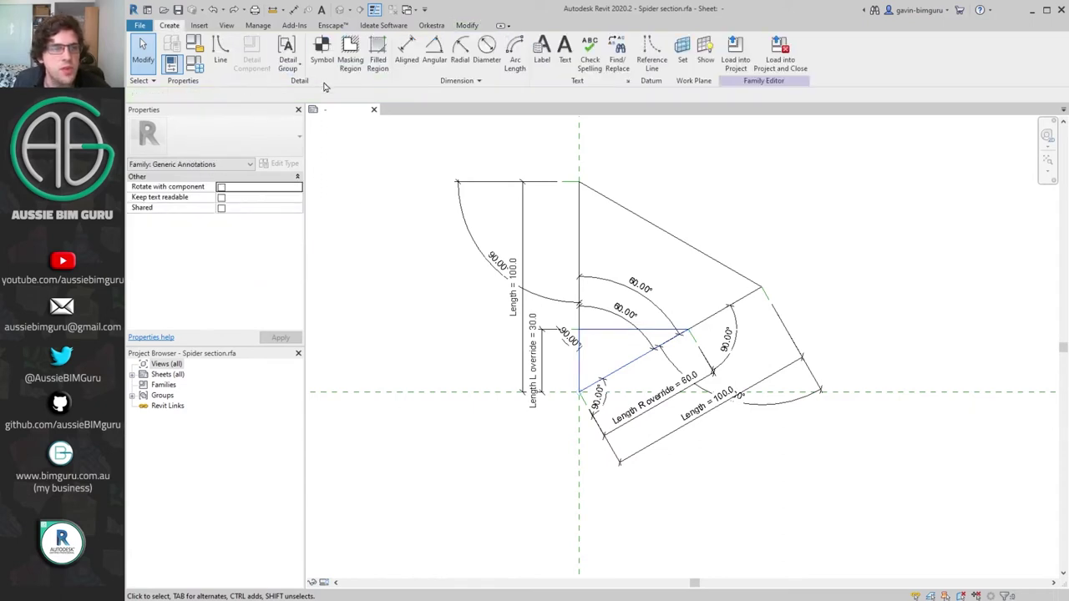
click(358, 48)
click(574, 67)
click(650, 59)
click(644, 109)
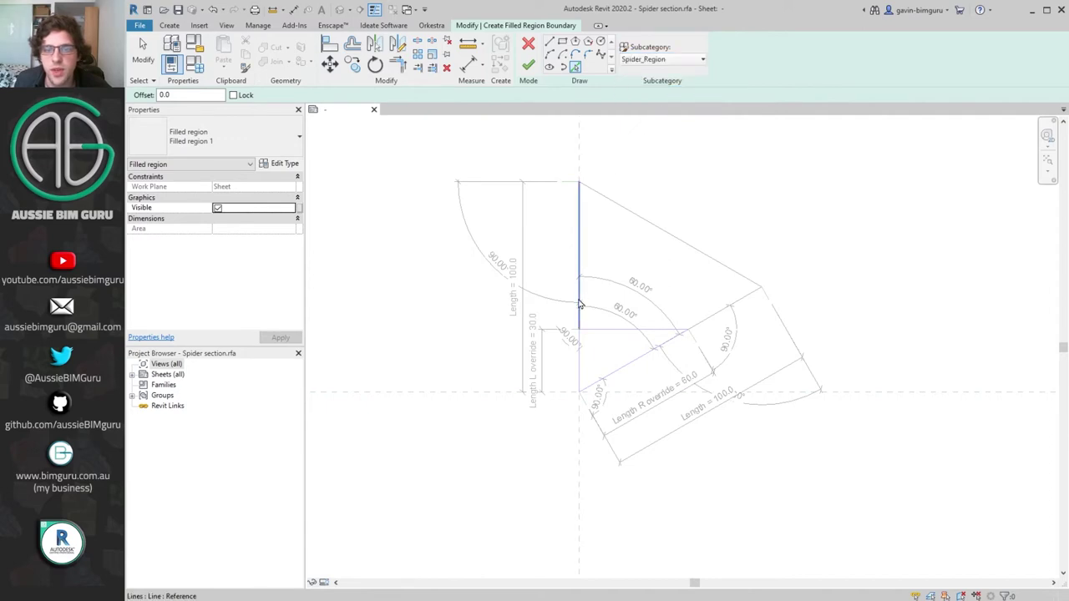
key(Tab)
click(582, 345)
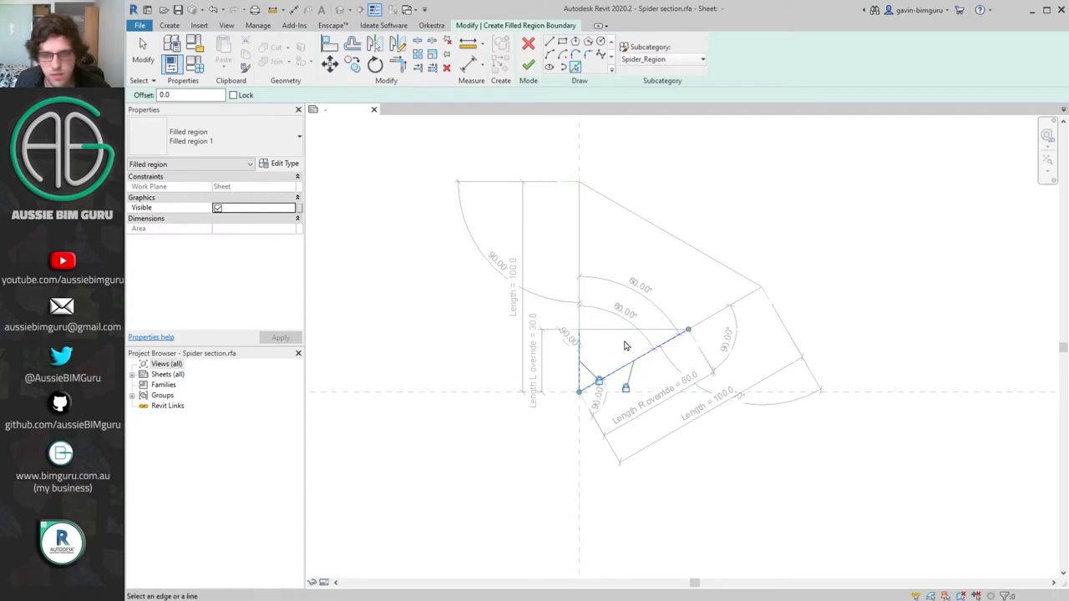
click(630, 334)
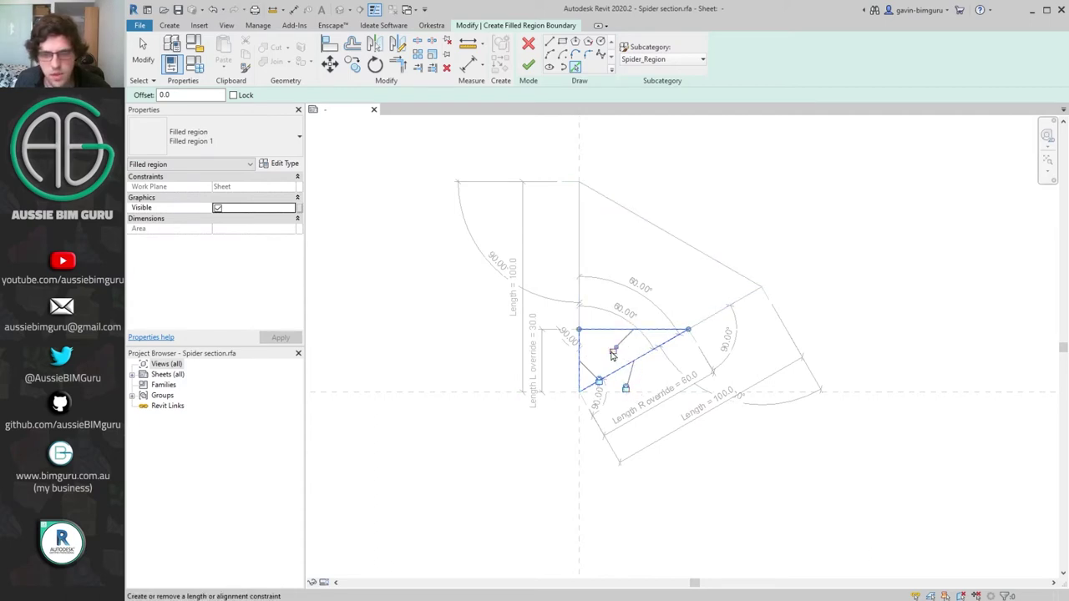
click(527, 65)
- Rename the filled region's type to Spider fill
click(283, 166)
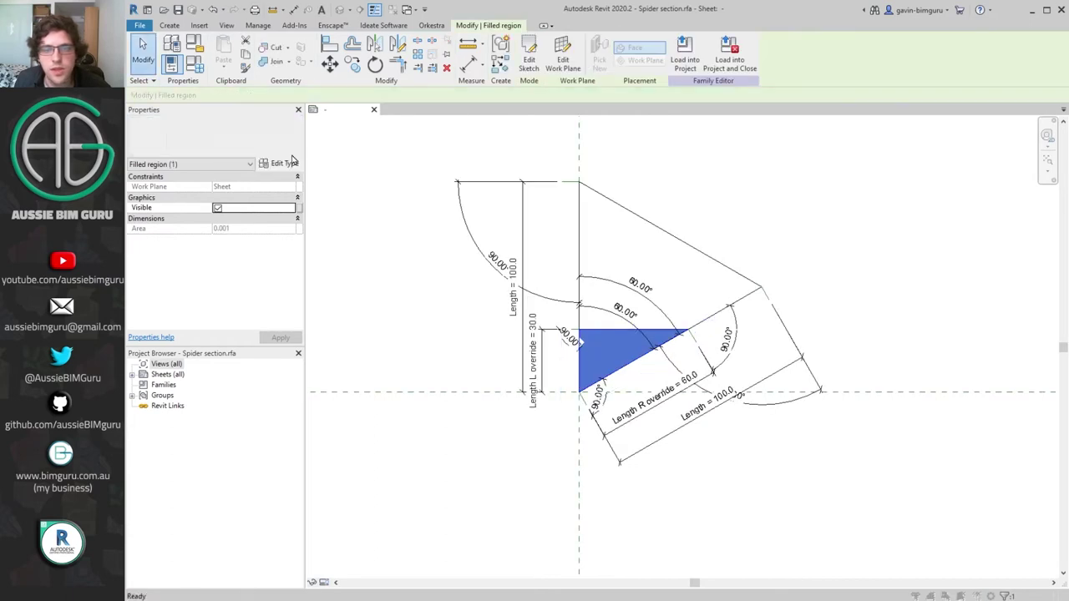
click(804, 195)
text(Spieder fill)
key(Return)
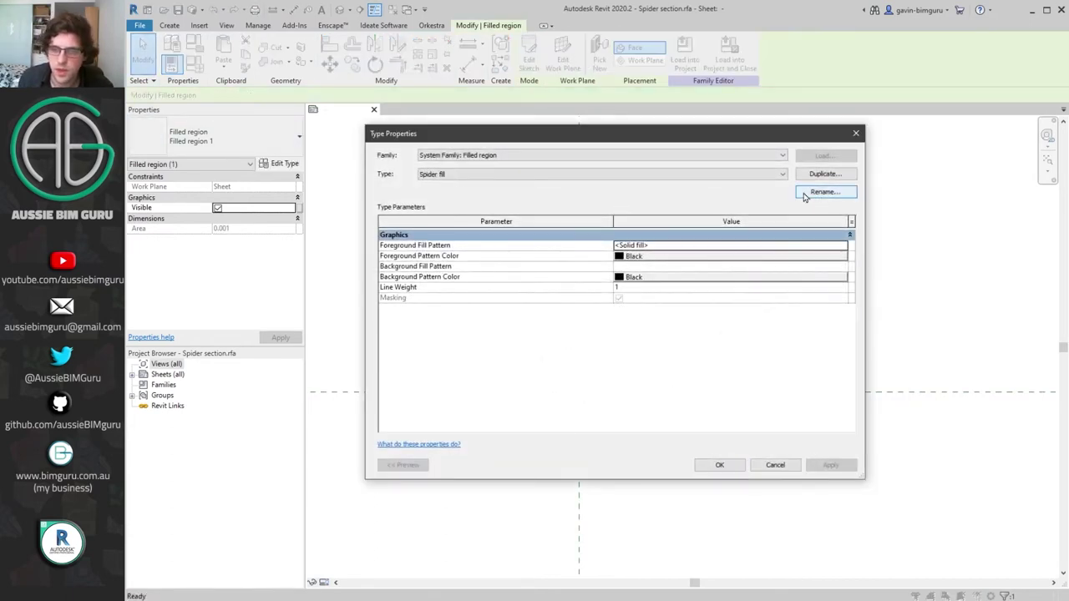
- Set the Spider fill type's foreground pattern colour to Cyan and apply the type change
click(772, 256)
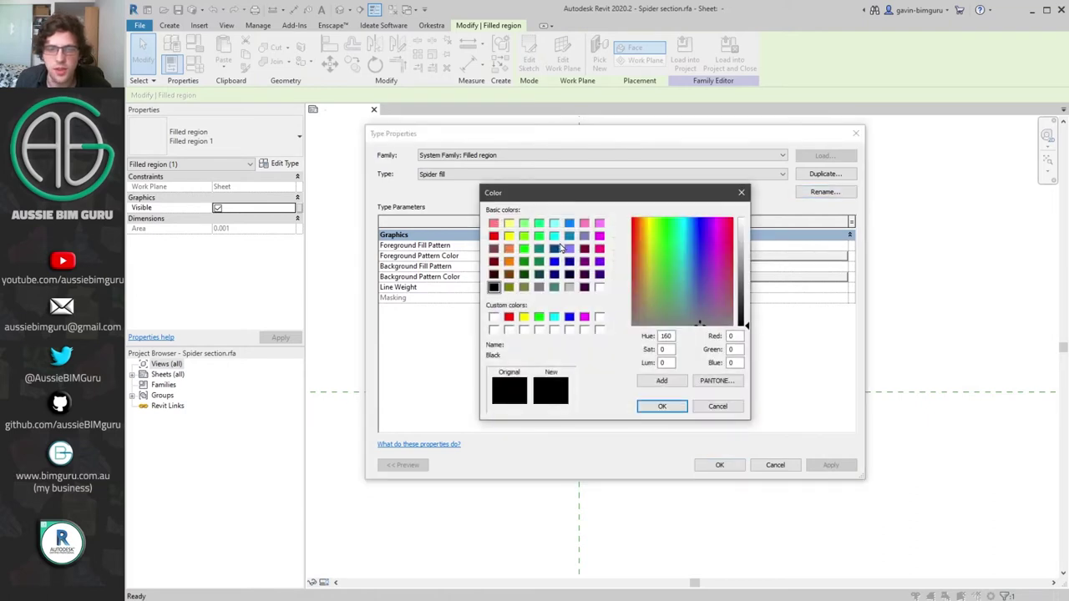
click(553, 236)
click(659, 406)
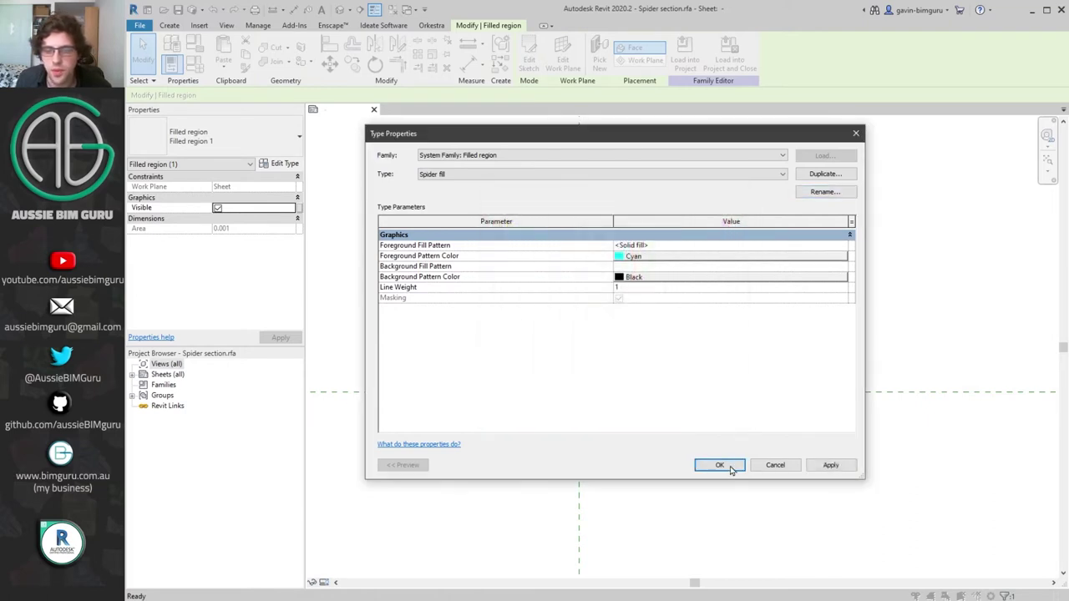
click(719, 465)
- Associate the filled region's visibility with a new instance parameter named Filled, grouped under Visibility
click(299, 209)
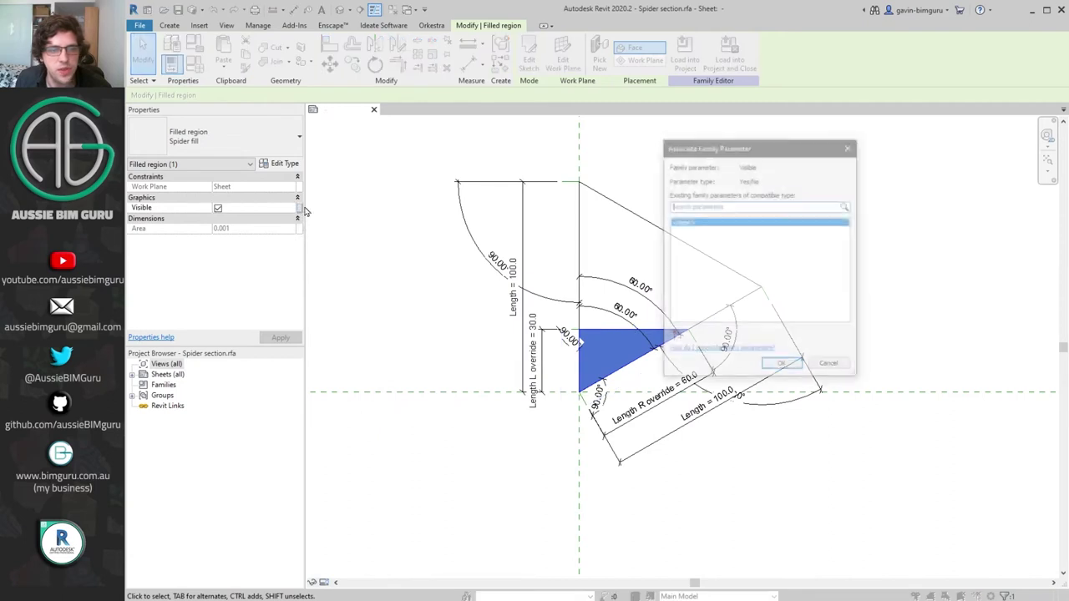
click(675, 336)
text(File)
text(ed)
key(ctrl+a)
click(539, 290)
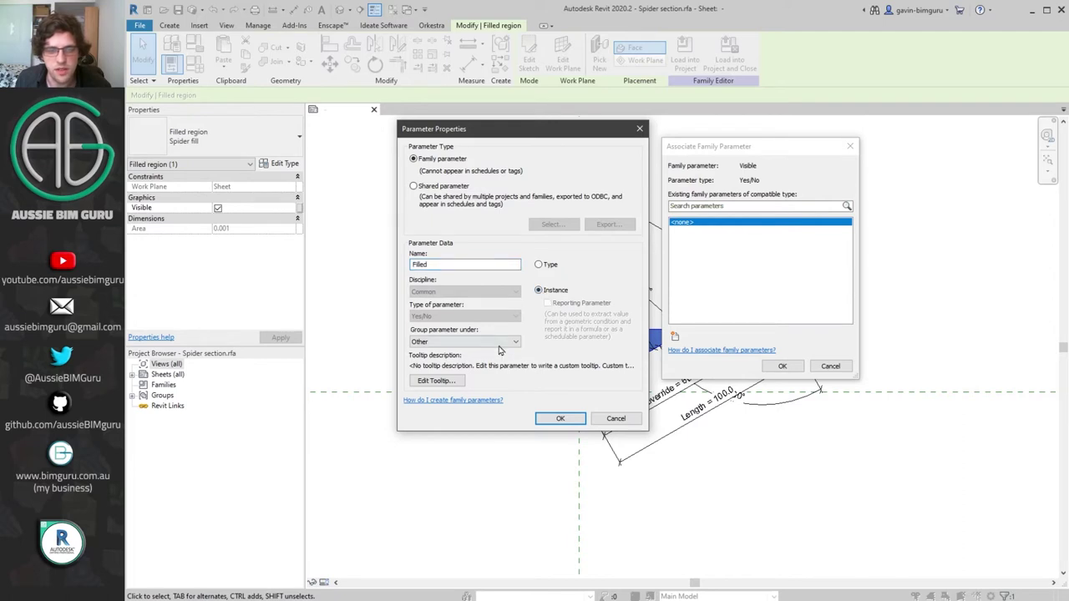
click(514, 341)
click(450, 568)
click(555, 418)
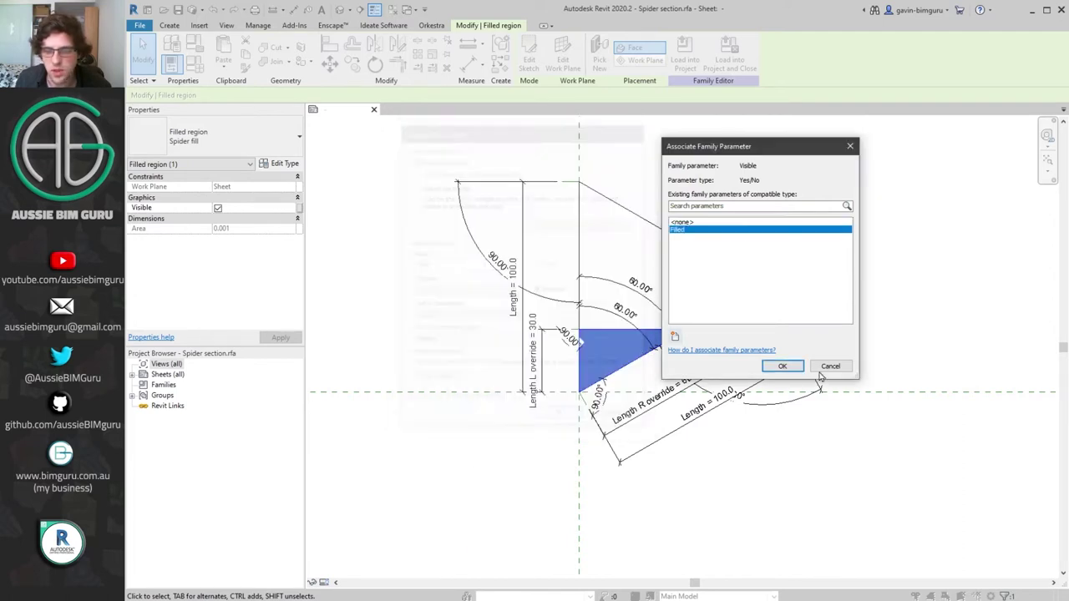
click(783, 366)
click(767, 211)
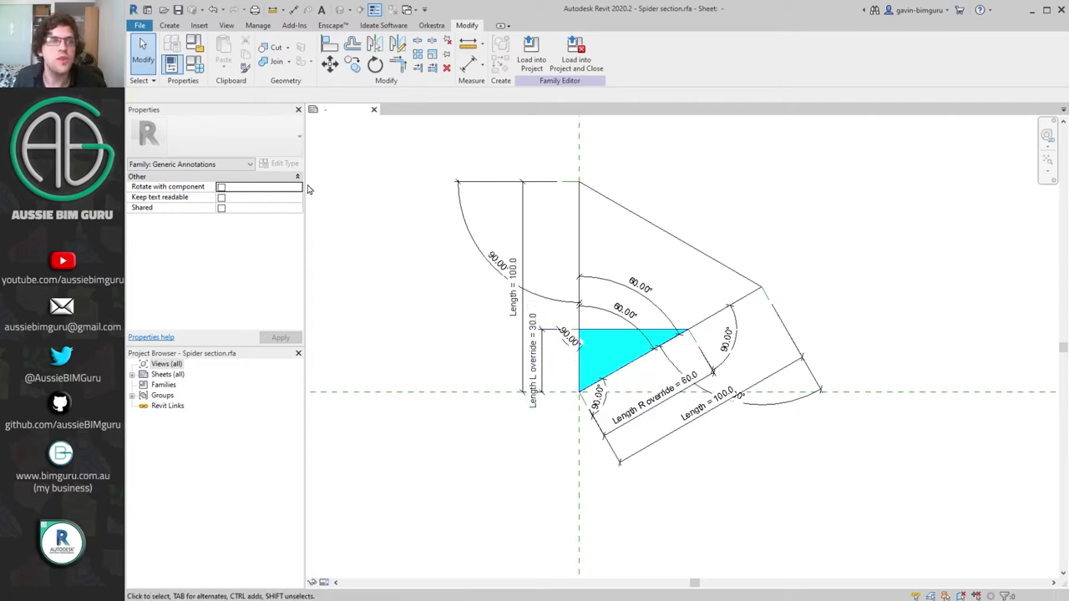
- Set the family's Length parameter to 70 and apply it to the geometry
click(194, 63)
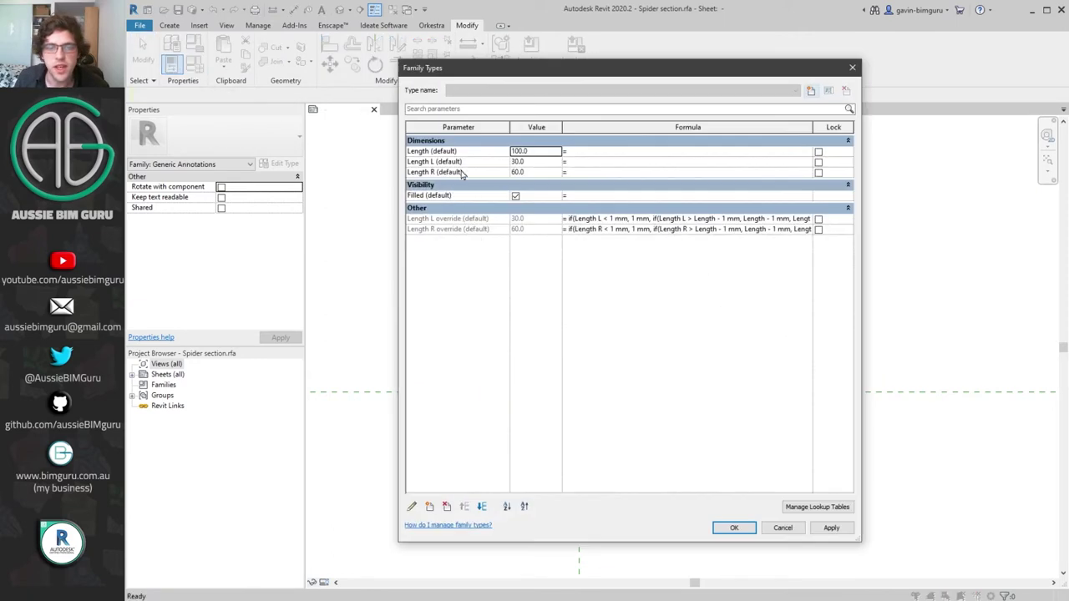
double_click(537, 152)
text(70)
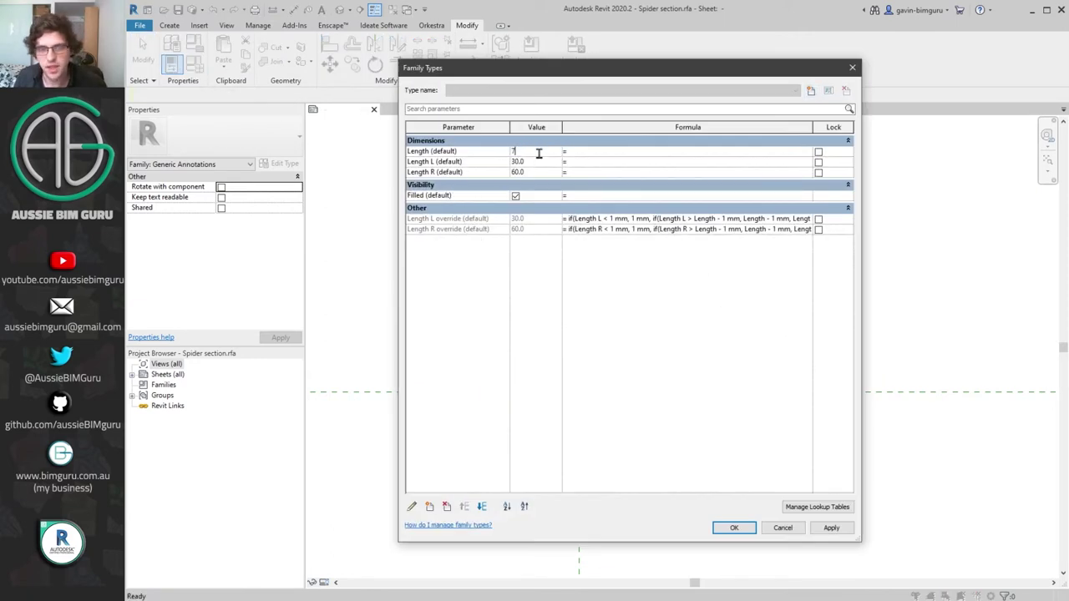
click(540, 163)
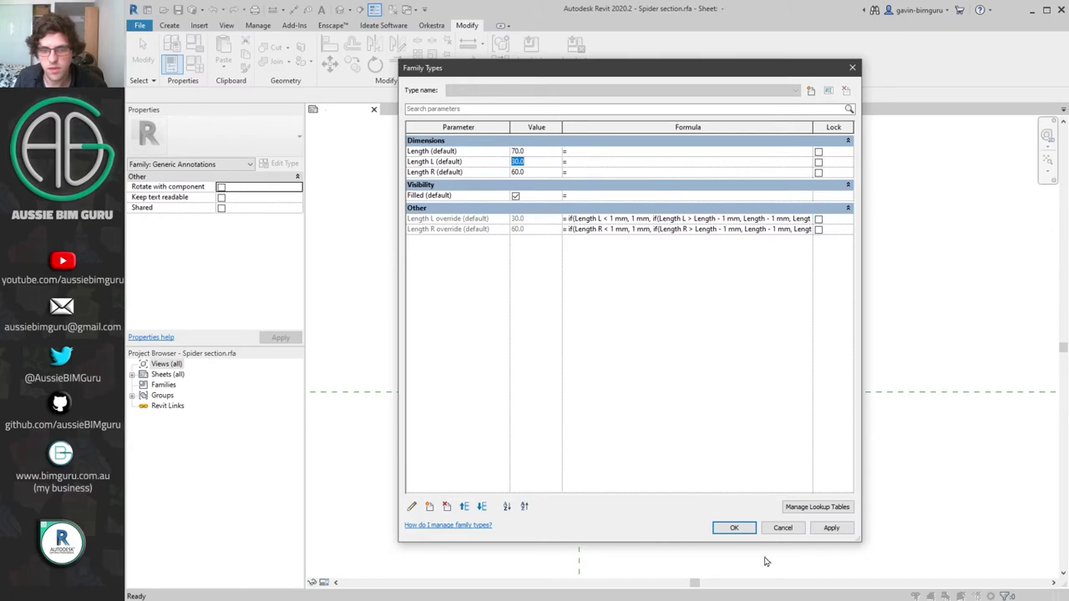
click(734, 528)
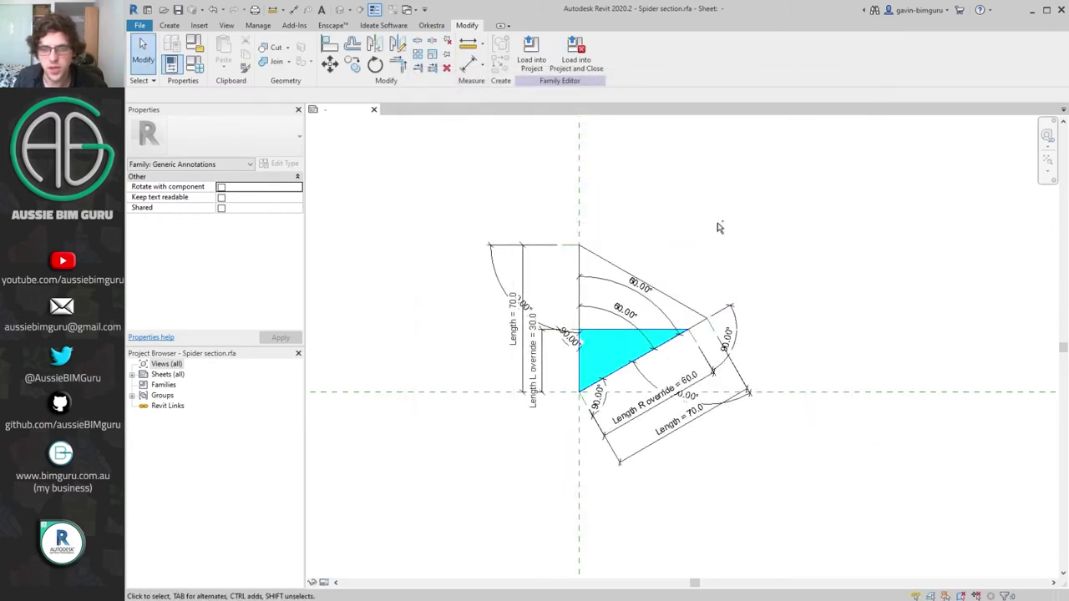
- Add an instance family parameter named Upper value of type Number, grouped under Other
click(192, 68)
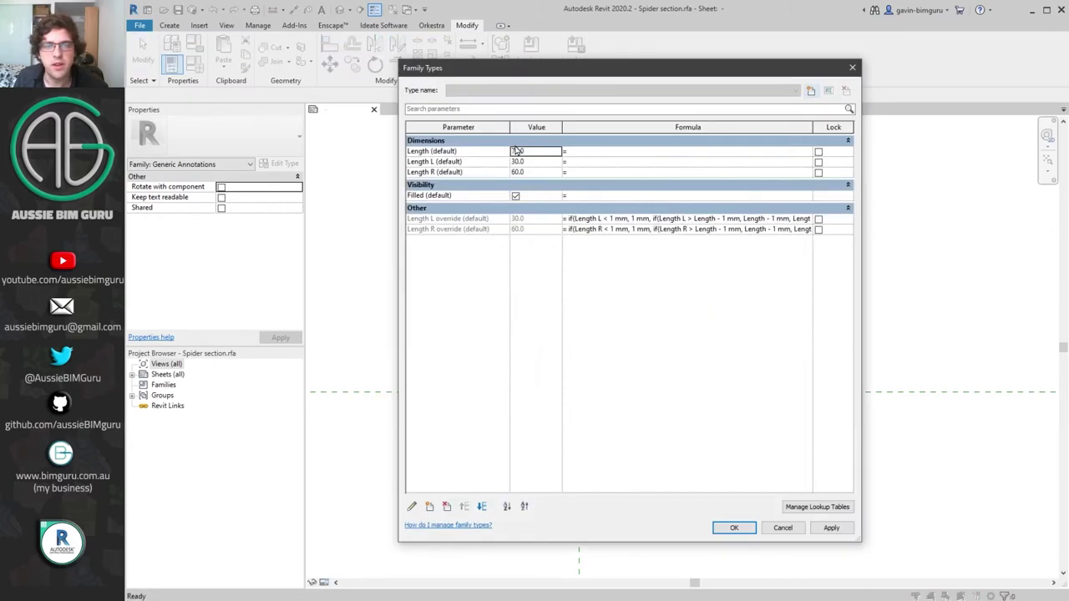
click(463, 163)
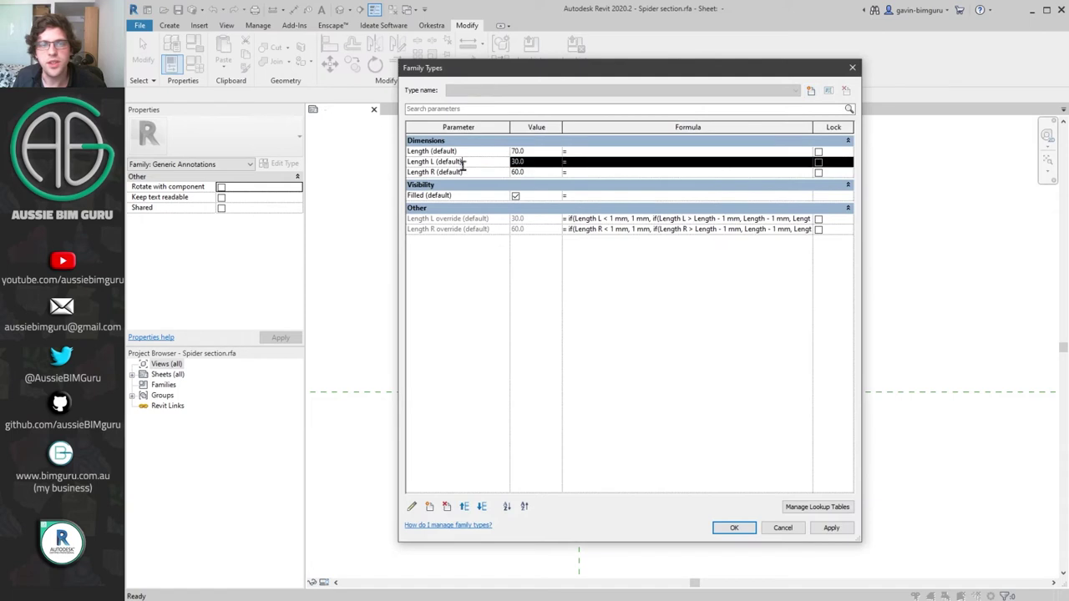
click(469, 219)
click(429, 506)
text(Tot)
key(BackSpace)
key(BackSpace)
key(BackSpace)
text(Uppe)
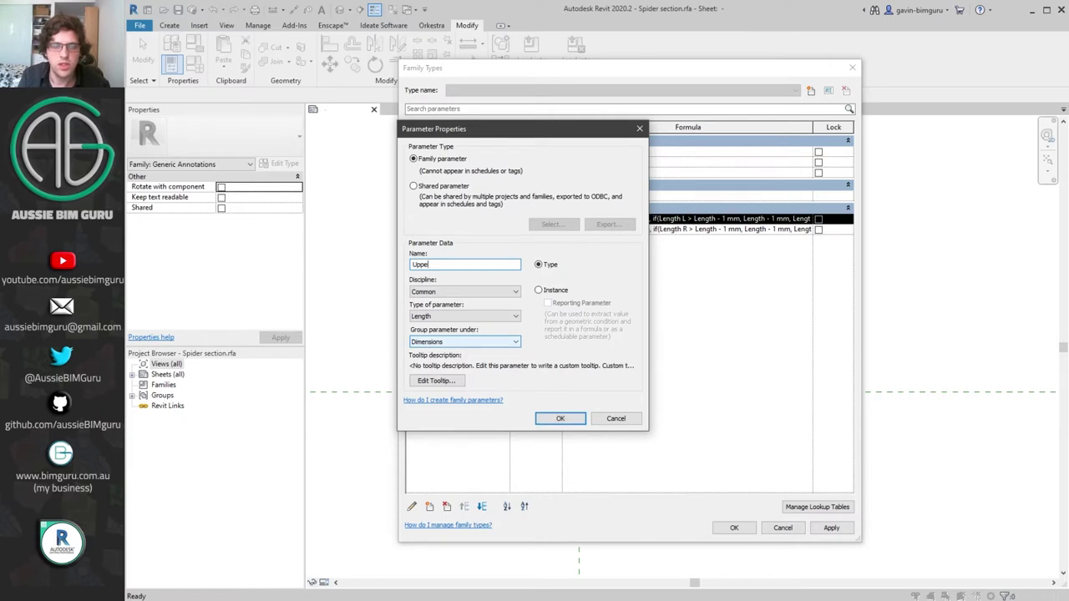
text(r value)
key(ctrl+a)
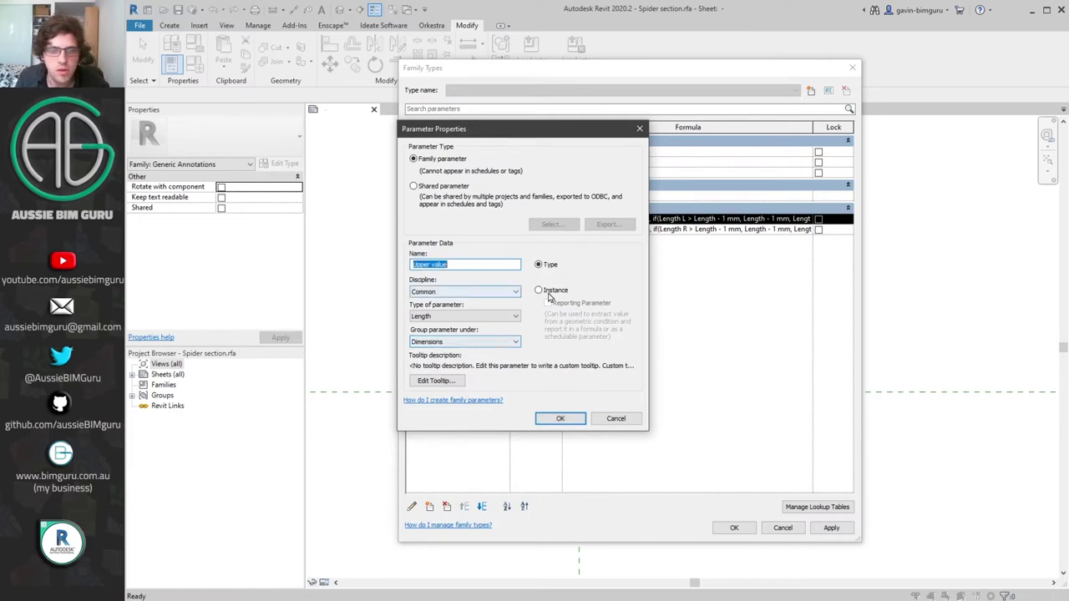
click(551, 293)
click(488, 317)
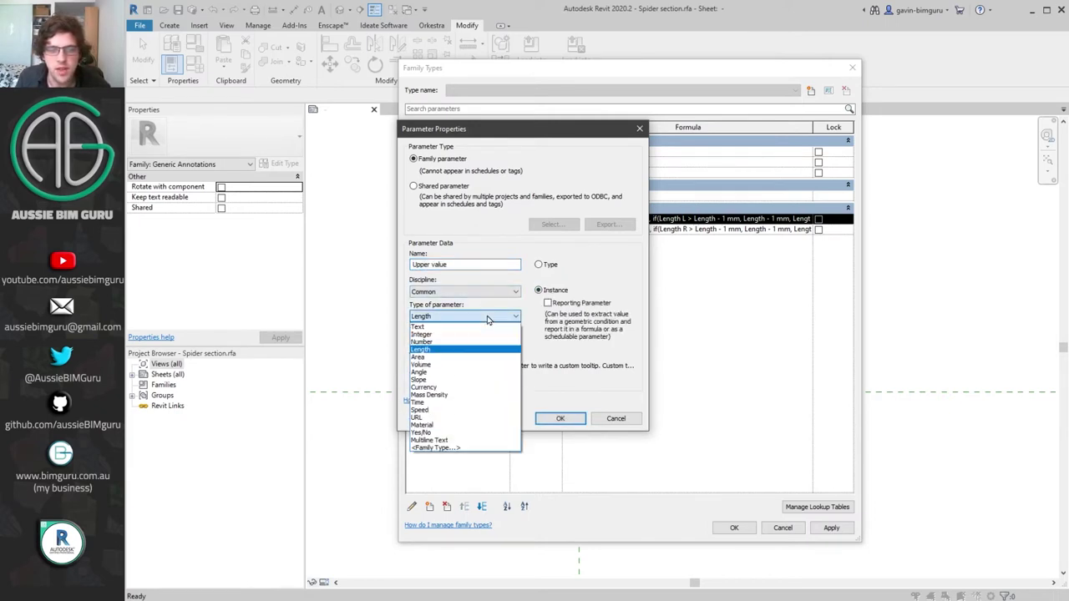
click(457, 342)
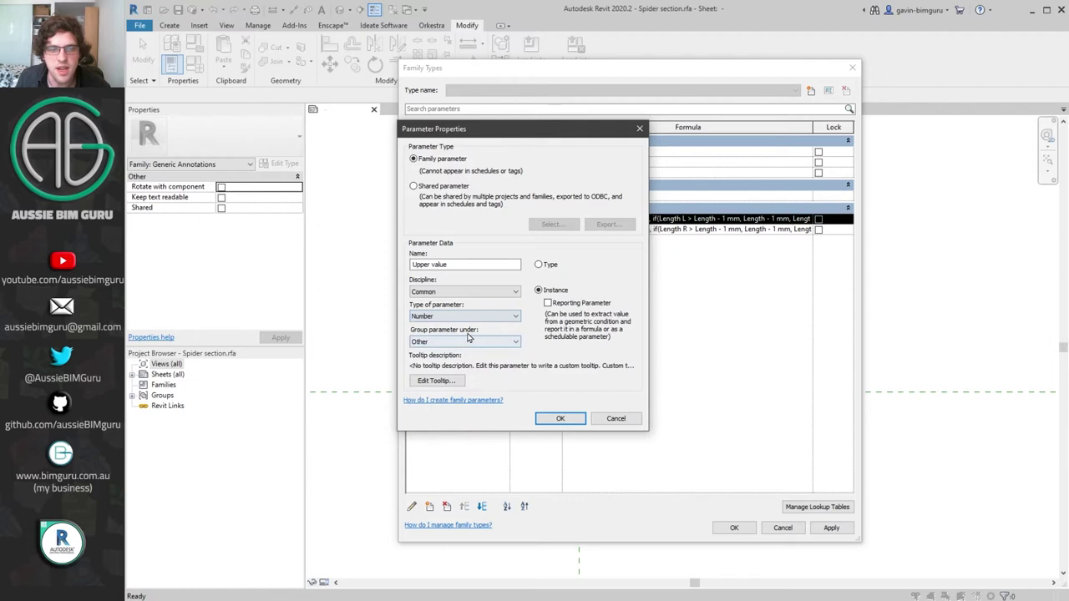
click(561, 420)
click(459, 241)
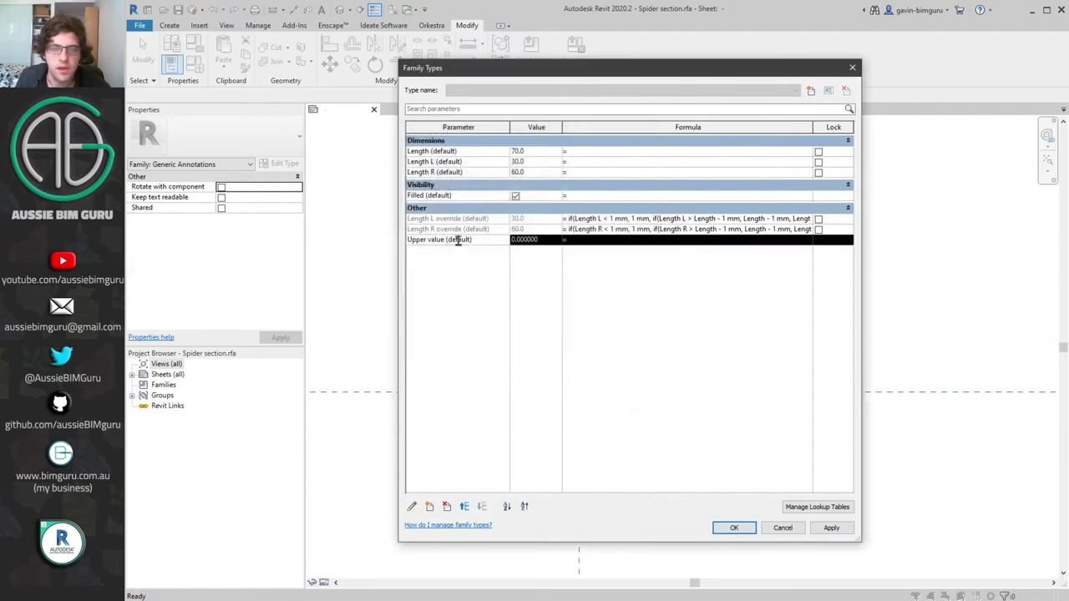
- Add an instance family parameter named Factor L of type Number, grouped under Other
click(429, 507)
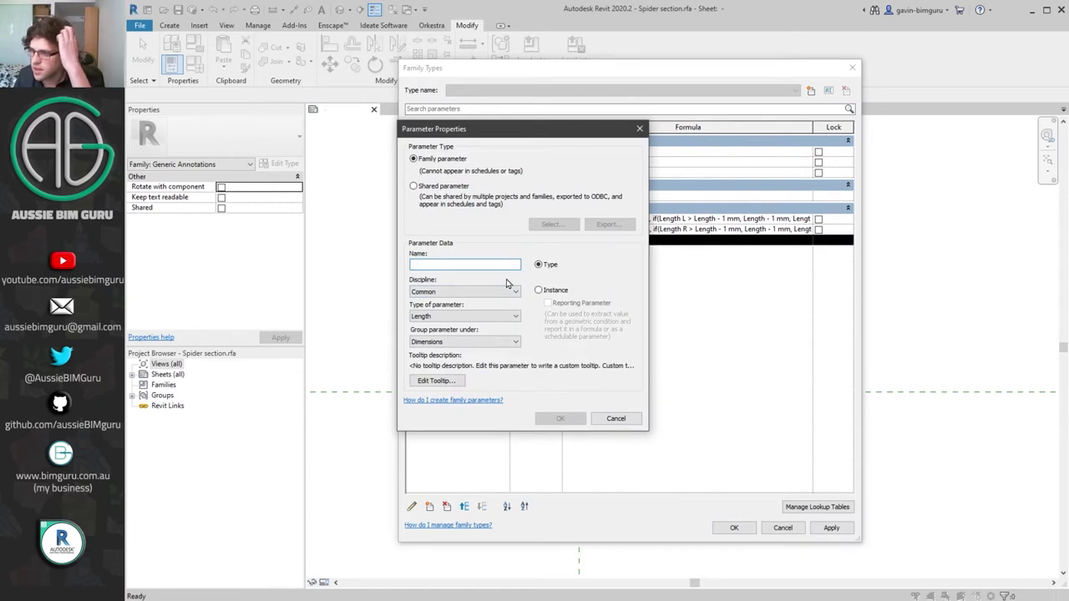
text(Factor L)
key(ctrl+a)
click(553, 291)
click(464, 316)
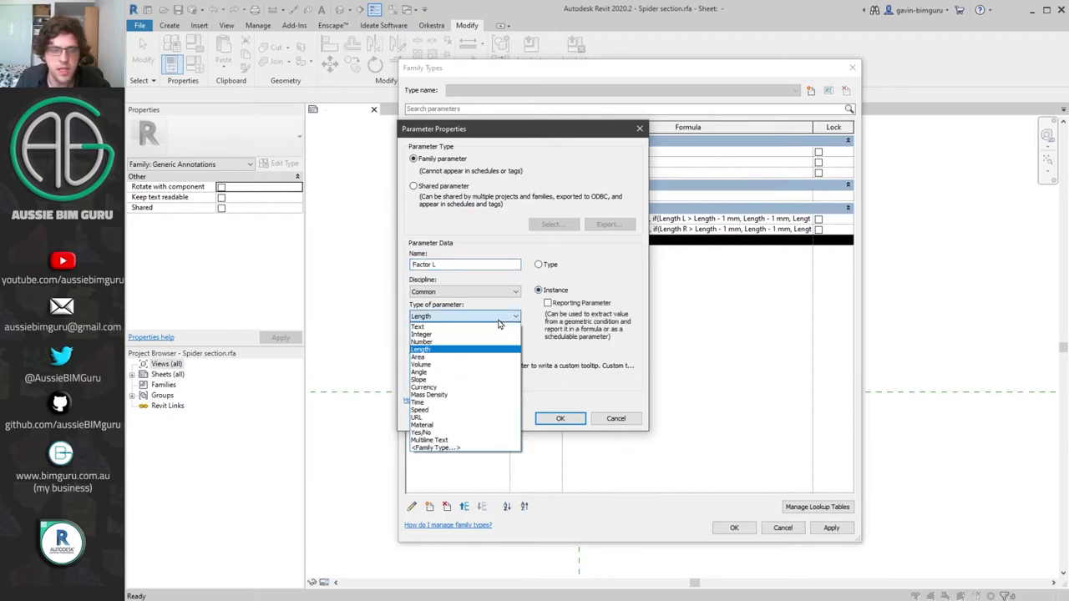
click(467, 339)
click(556, 419)
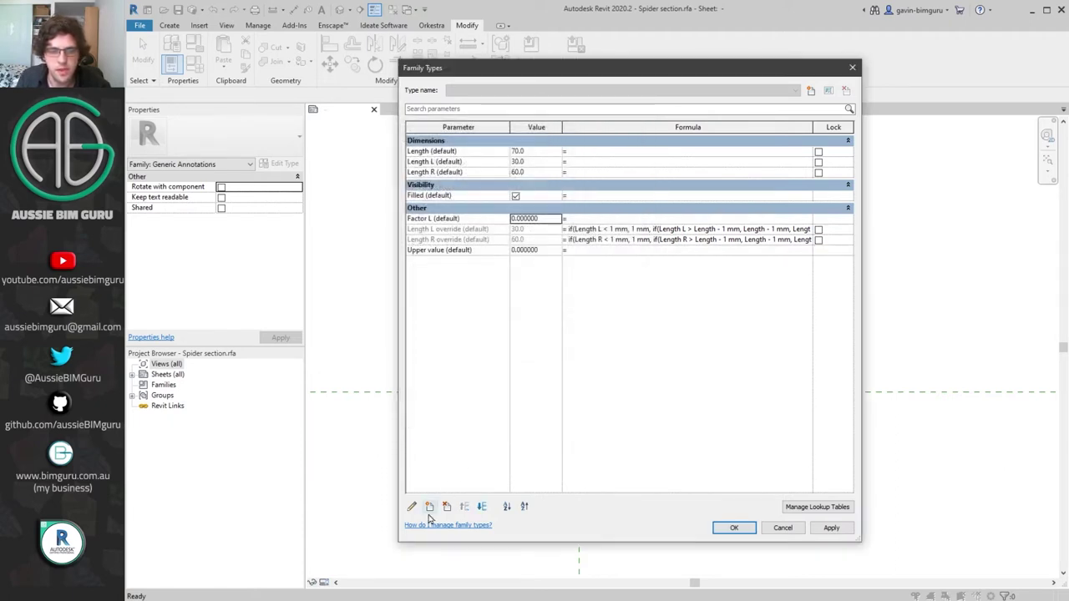
- Add an instance family parameter named Factor R of type Number, grouped under Other
click(429, 506)
key(BackSpace)
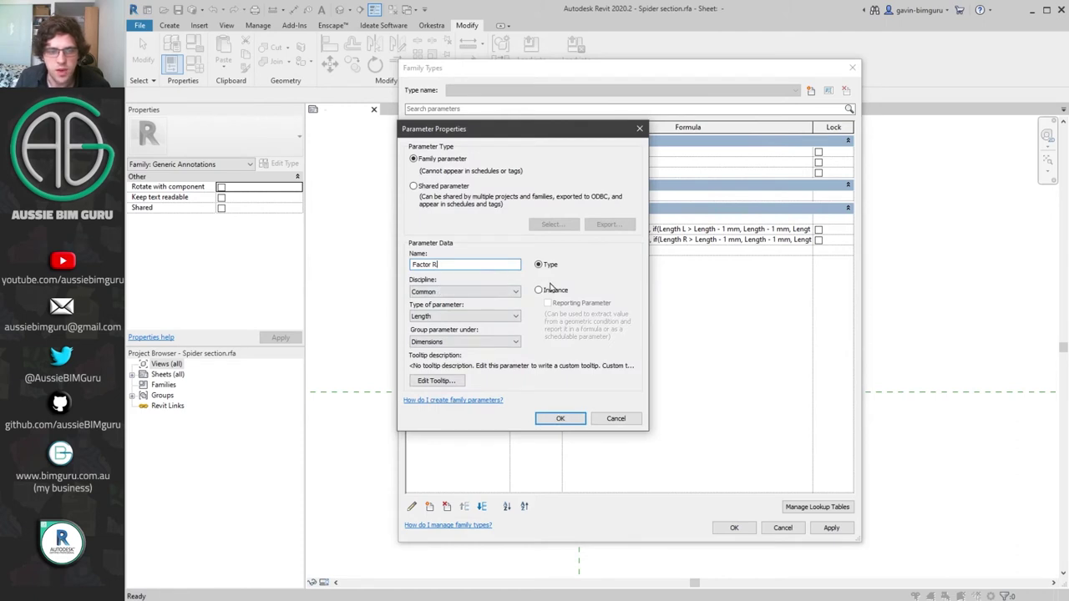
click(543, 290)
click(493, 316)
click(468, 336)
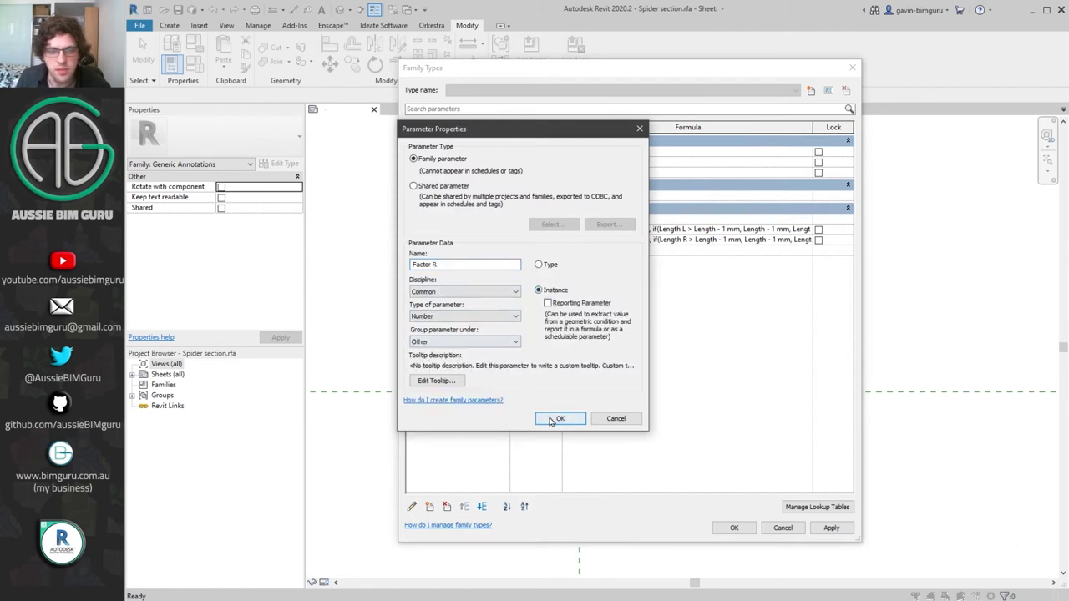
click(556, 418)
- Reorder the family parameters so Upper value comes first in the Other group
click(465, 230)
click(464, 262)
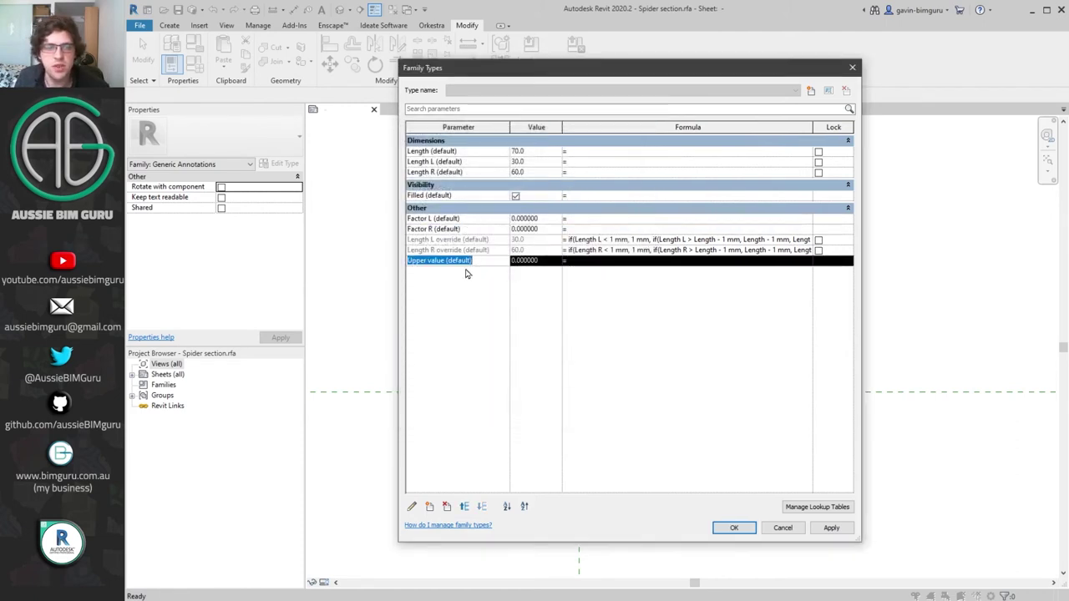
click(464, 506)
click(464, 506)
click(464, 505)
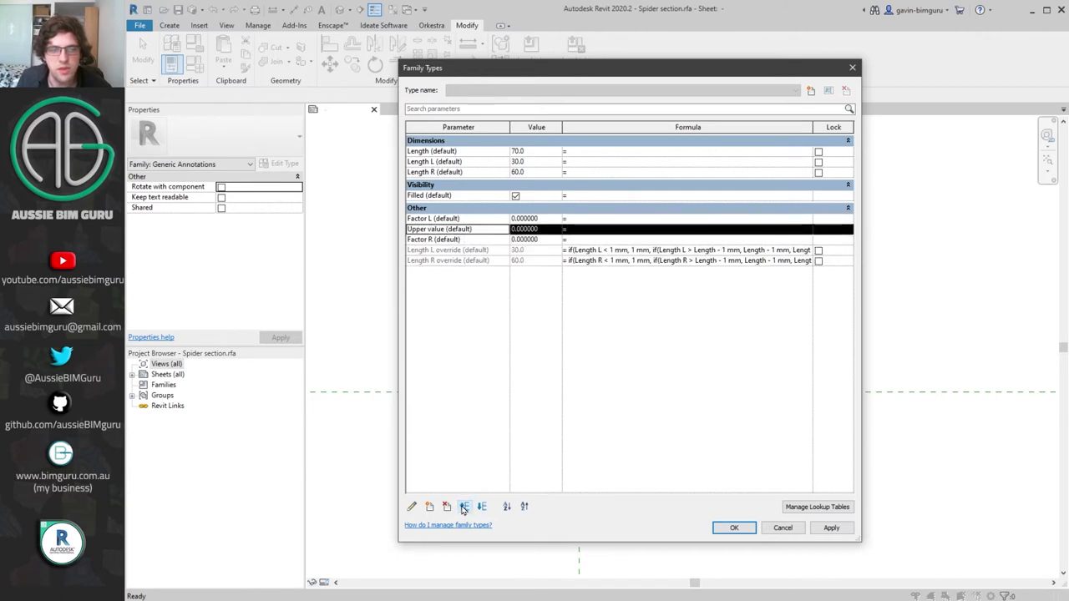
click(464, 506)
- Set Upper value to 100, Factor L to 65 and Factor R to 85
click(554, 219)
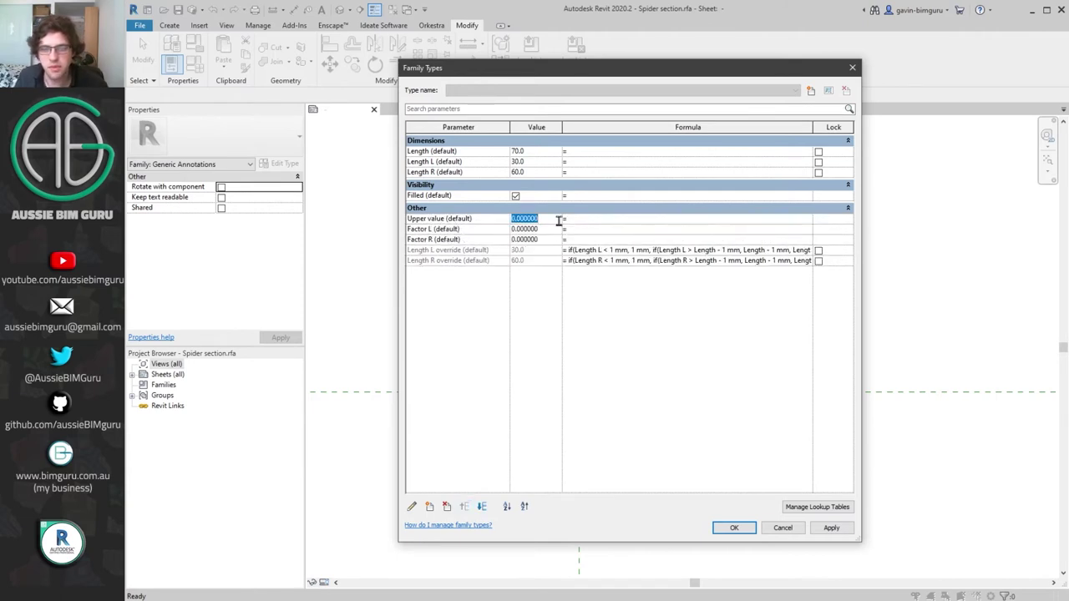
text(100)
click(464, 231)
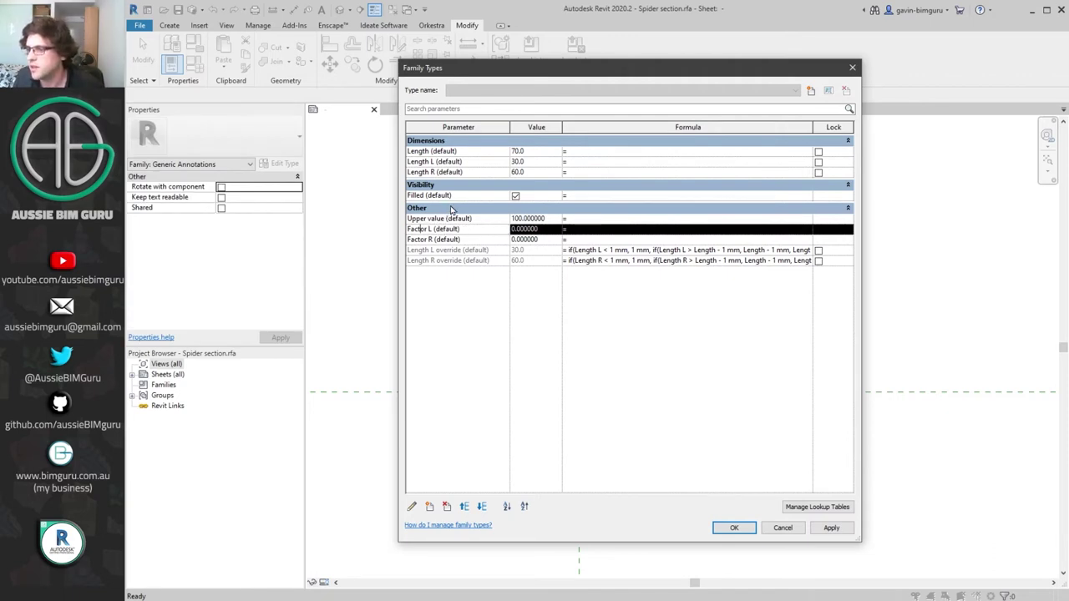
click(551, 229)
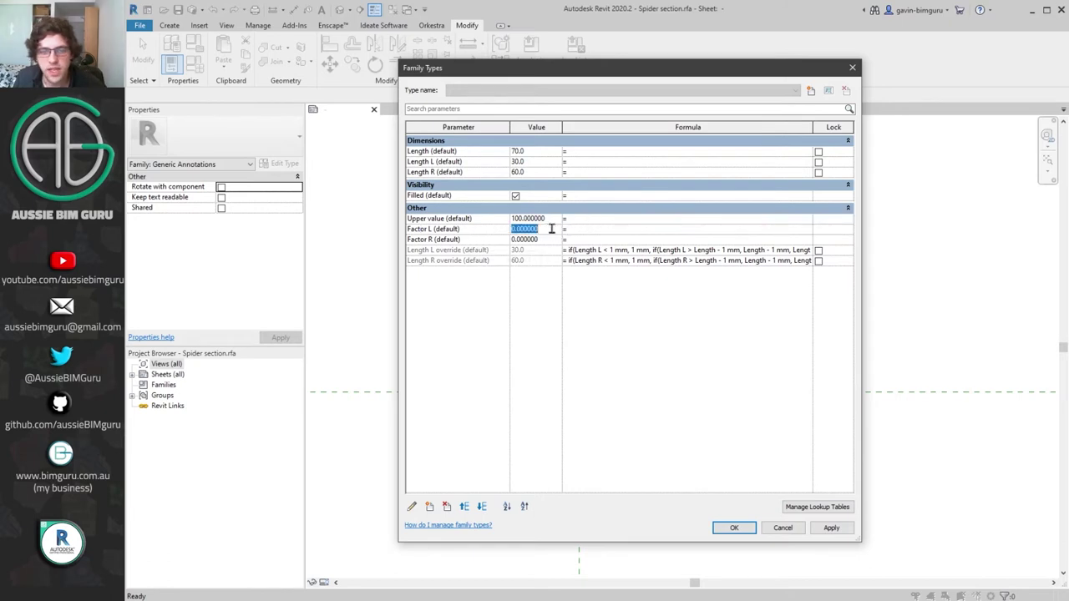
text(65)
click(548, 239)
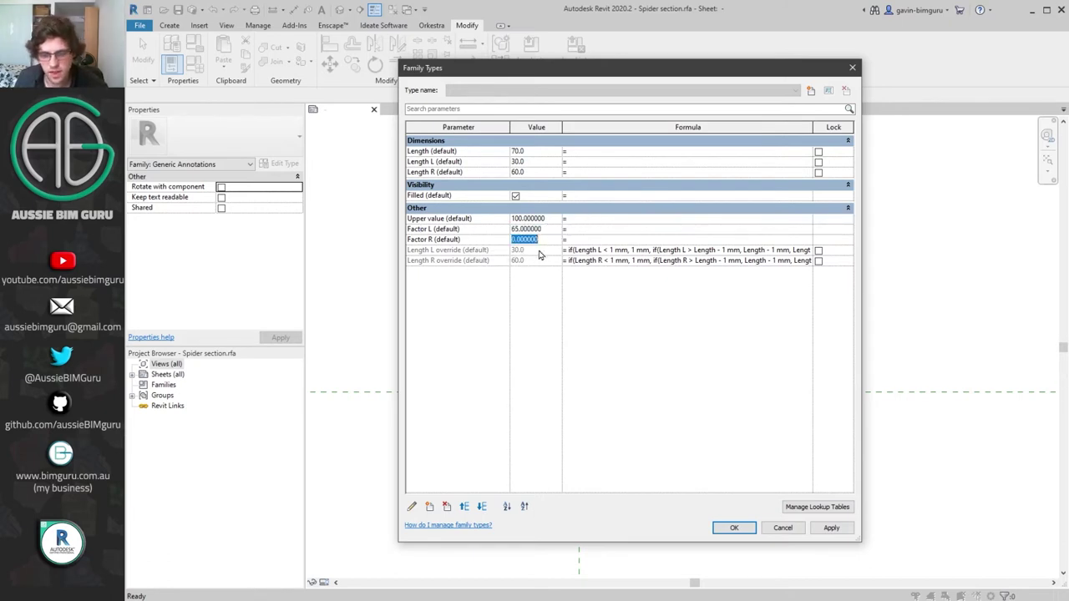
text(85)
click(443, 239)
- Give Length L the formula (Factor L/Upper value)*Length, reusing the copied parameter name
click(431, 229)
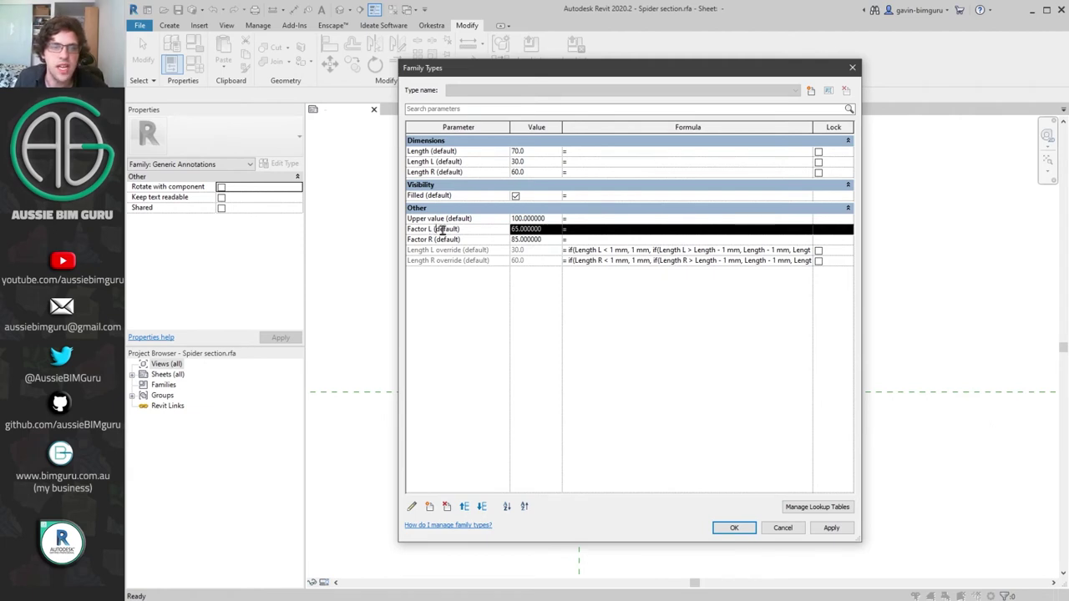
drag(435, 157, 435, 165)
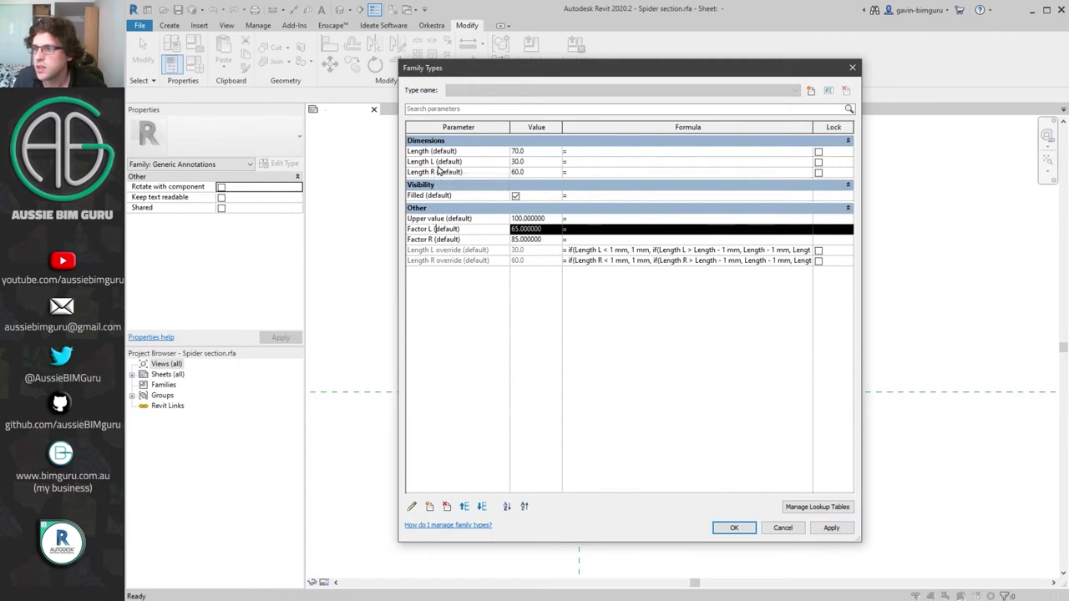
drag(435, 229, 386, 234)
key(ctrl+c)
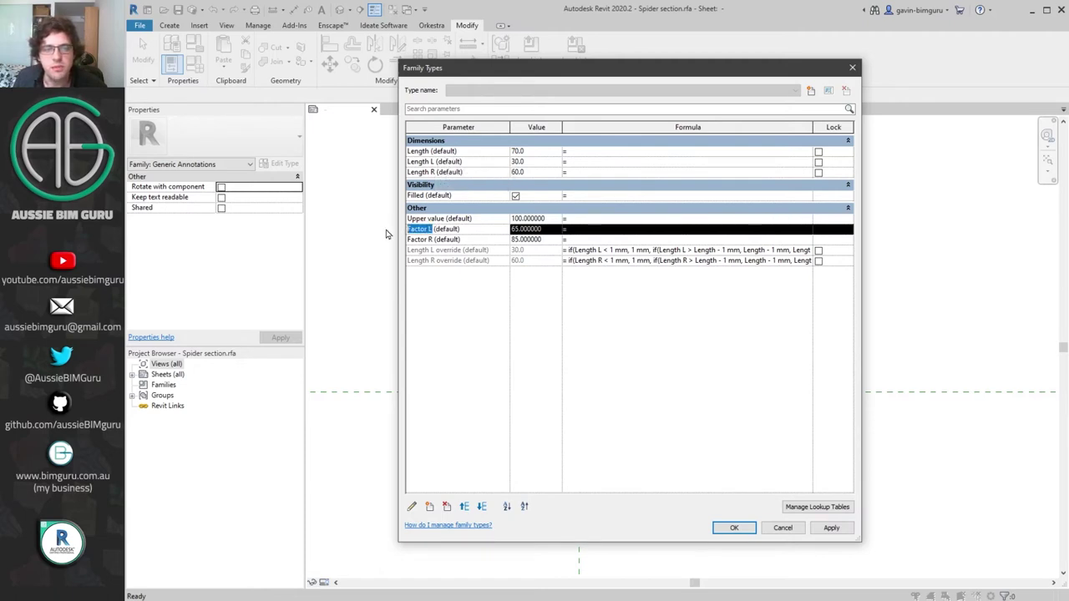
click(568, 161)
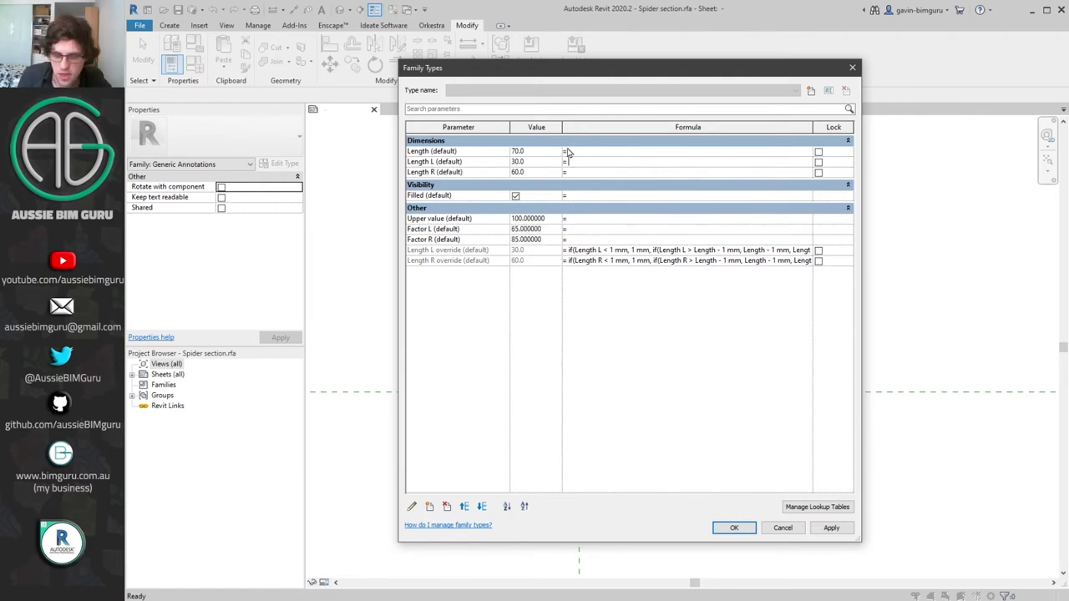
text(()
key(ctrl+v)
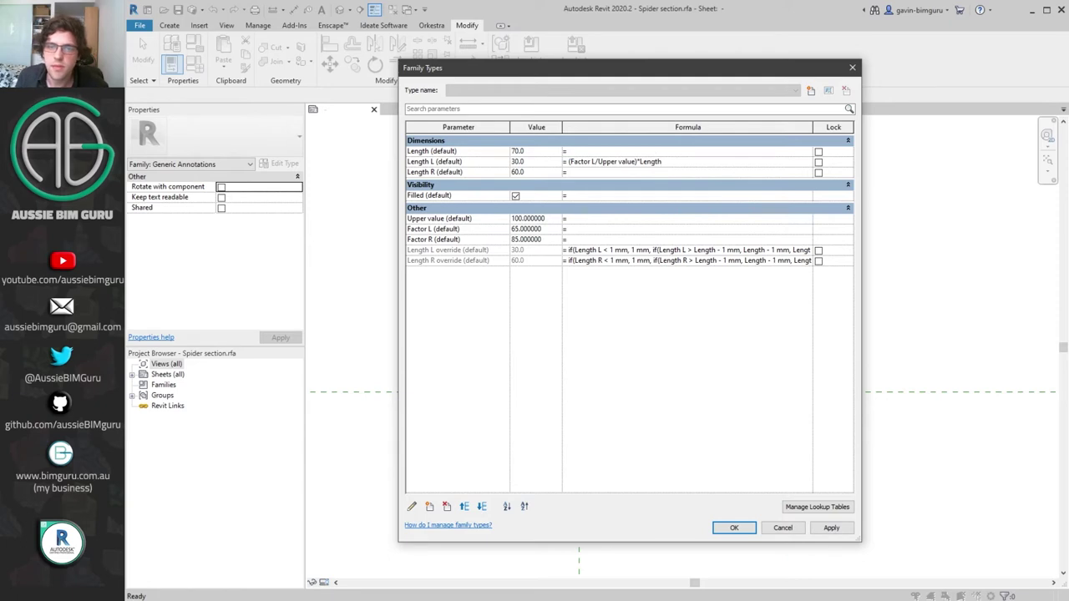
- Copy Length L's formula to Length R and change it to (Factor R / Upper value) * Length
click(701, 159)
key(ctrl+c)
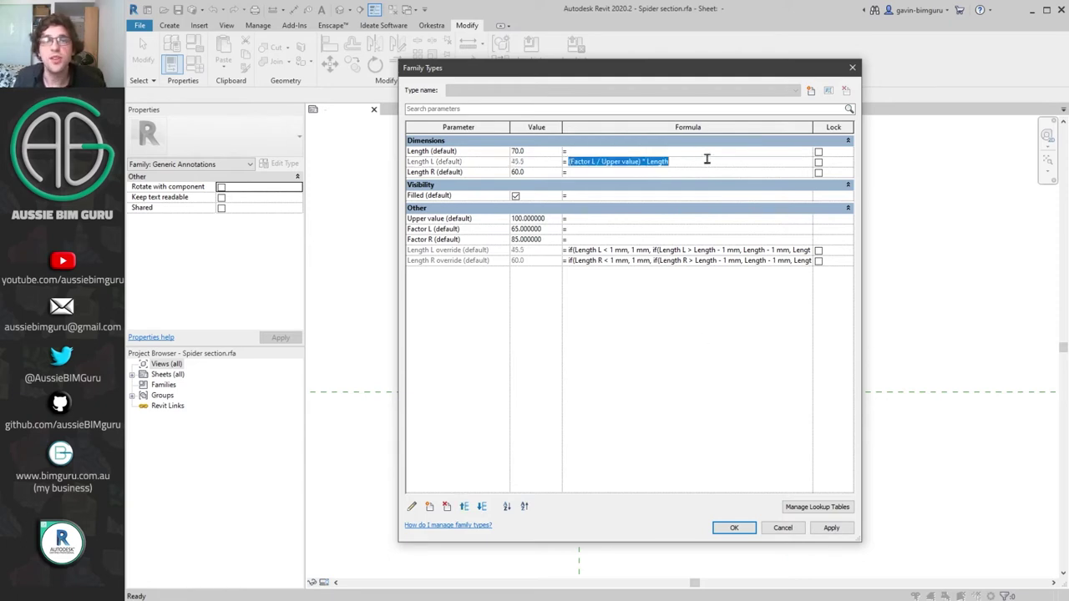
click(598, 172)
key(ctrl+v)
key(BackSpace)
text(R)
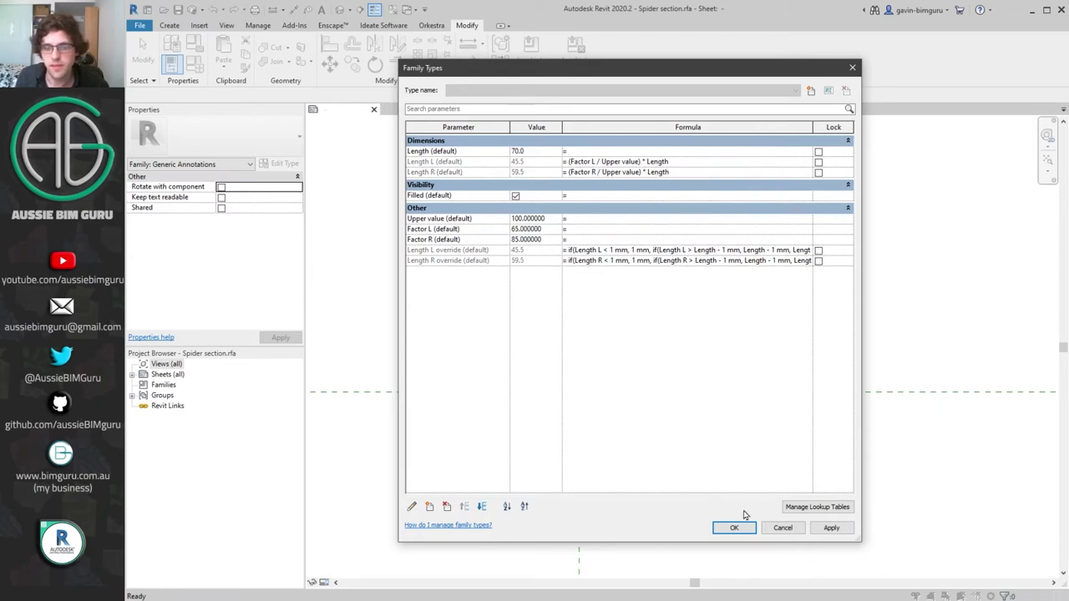
- Accept the family parameter values and formulas, and inspect the resulting framework, angular dimensions and filled region
click(734, 528)
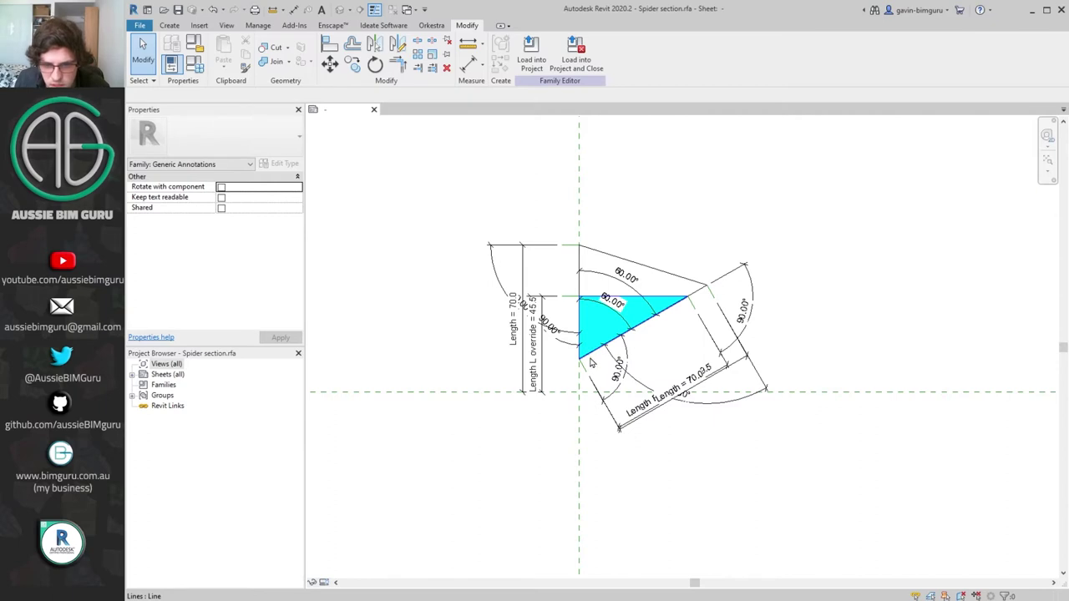
scroll(598, 339, up, 2)
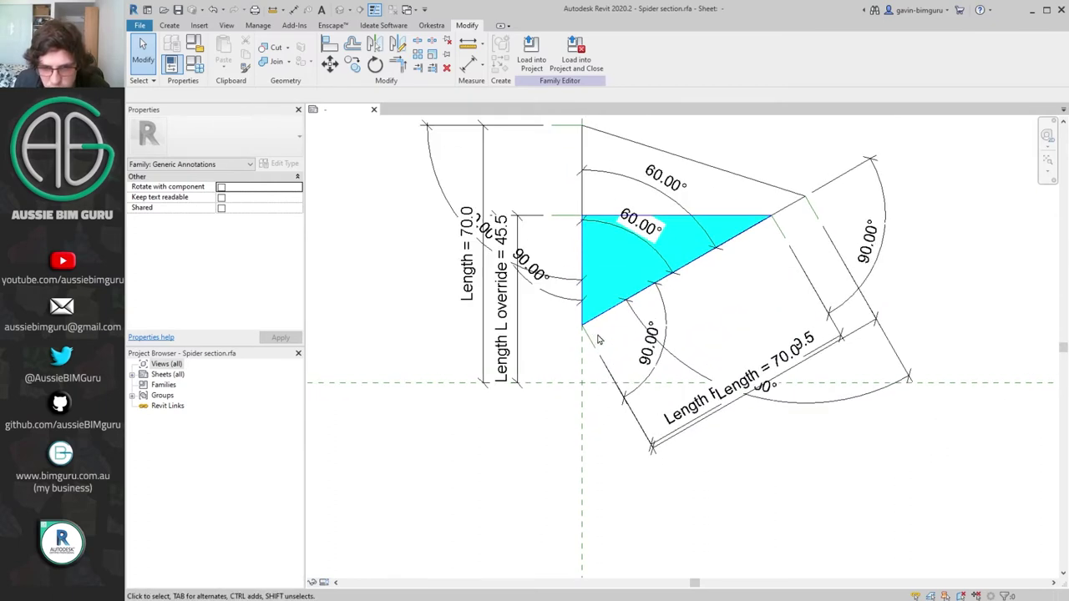
scroll(584, 328, down, 1)
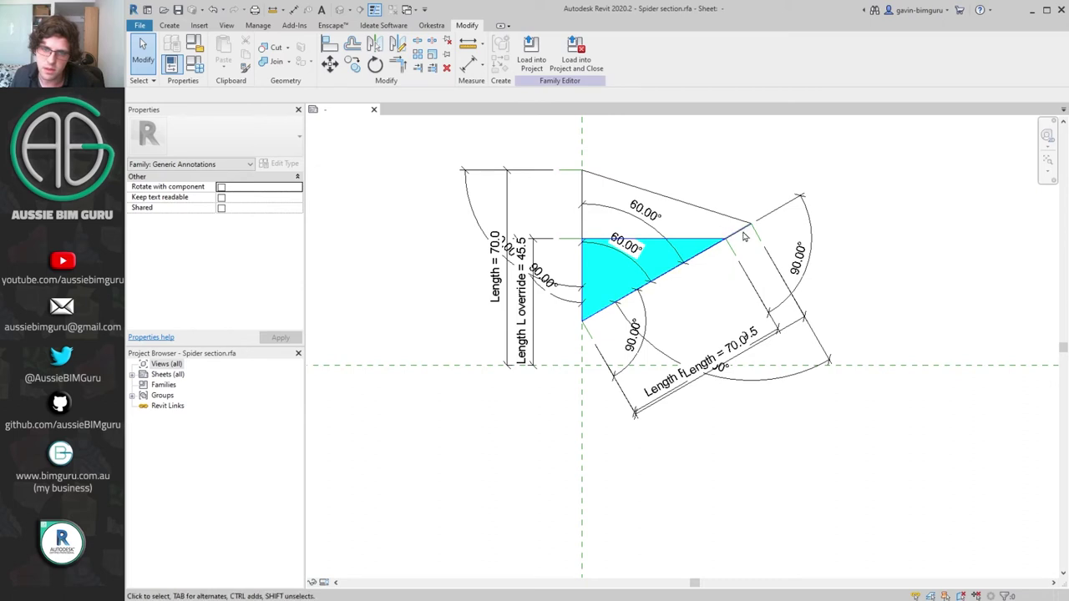
- Temporarily isolate the lines category and the reference lines category in turn to examine the framework, and restore the full view
click(743, 228)
key(h)
key(c)
key(Escape)
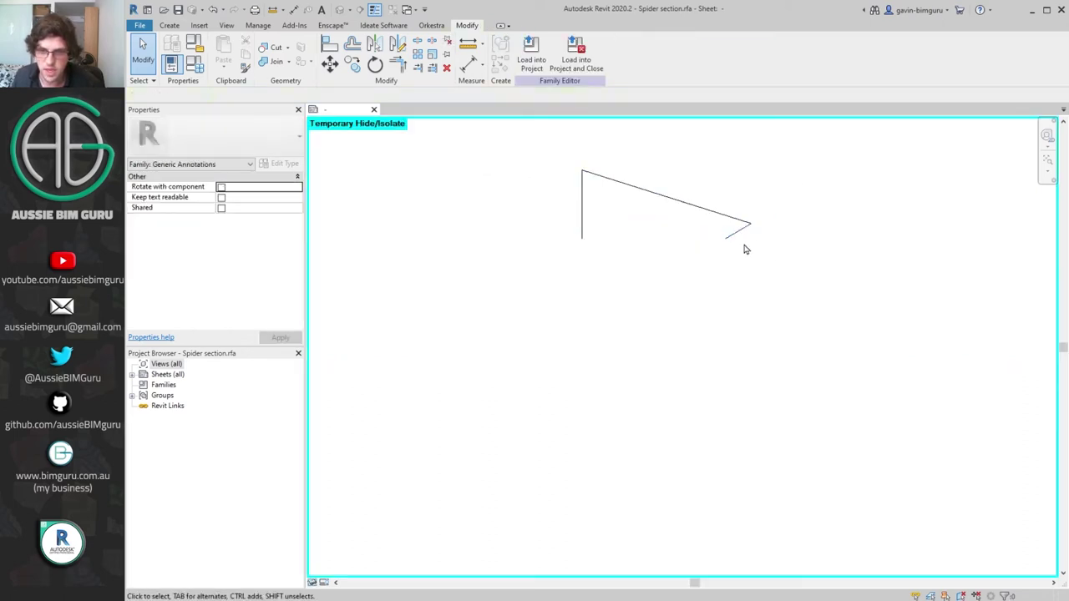
key(h)
key(r)
click(757, 238)
key(h)
key(c)
key(Escape)
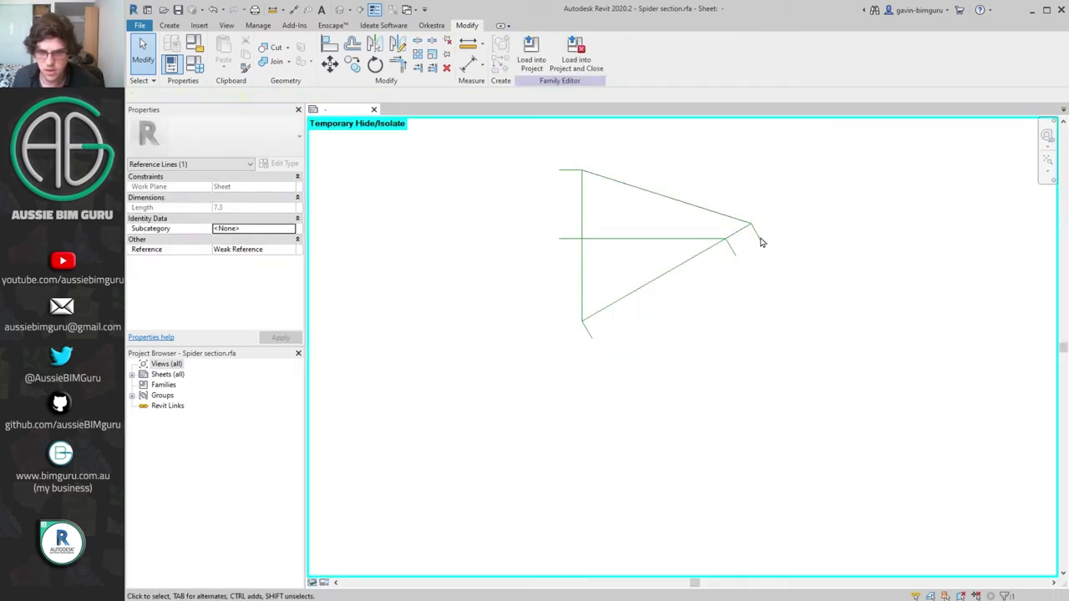
click(310, 582)
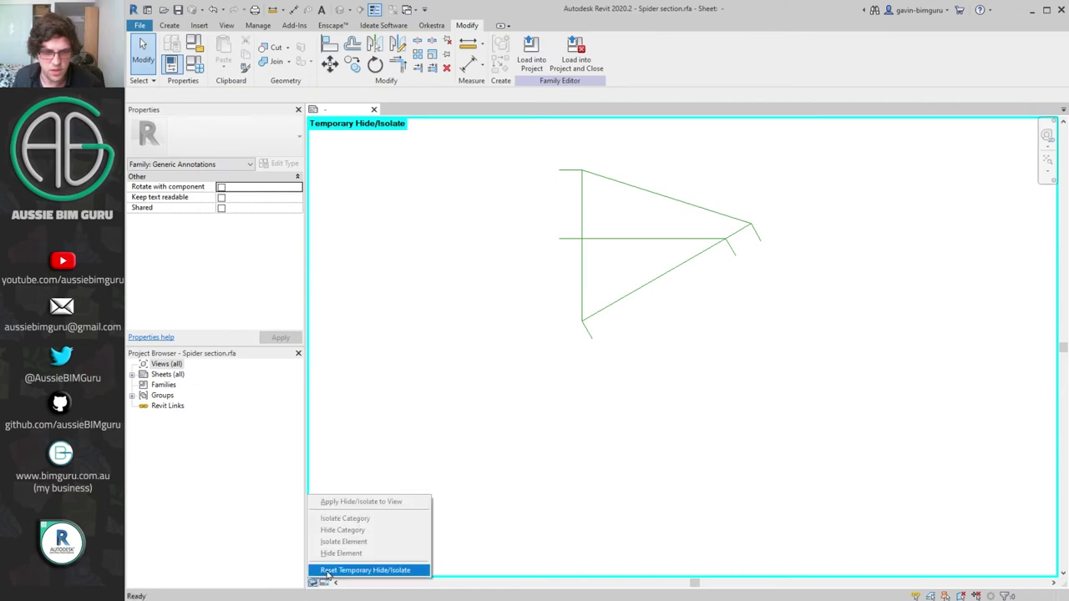
click(365, 571)
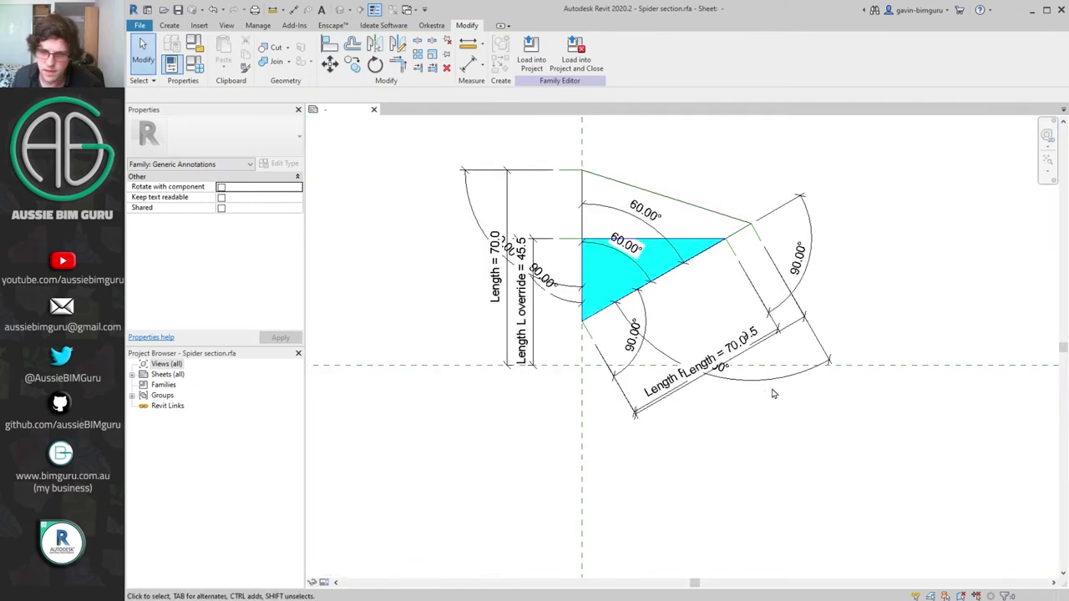
- Try to move the large angular dimension below the angled side up towards the framework's outer corner
click(735, 377)
drag(735, 378, 747, 177)
click(852, 209)
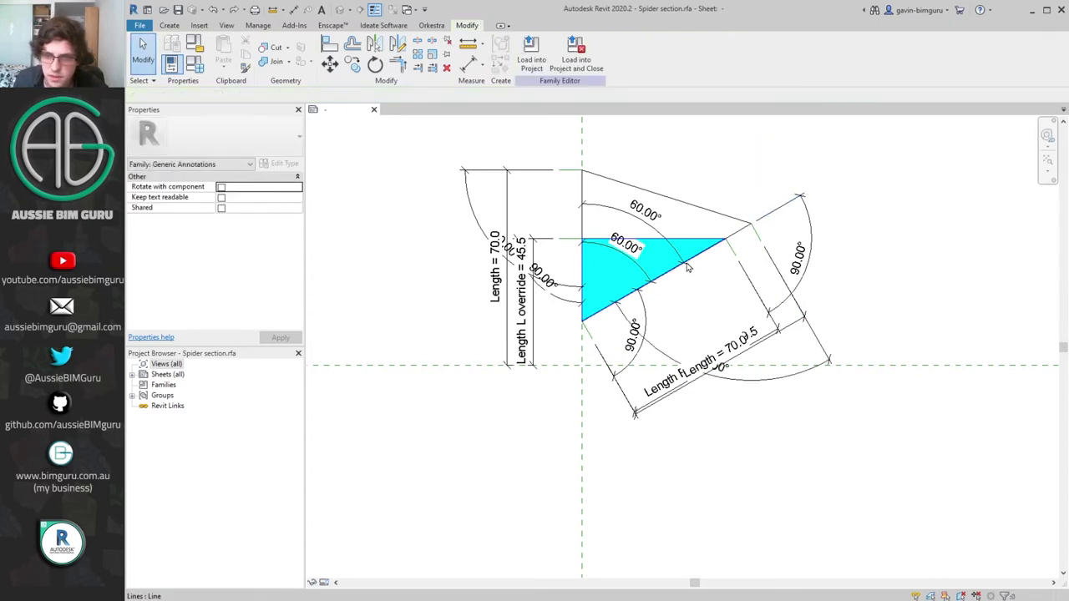
click(739, 240)
key(Escape)
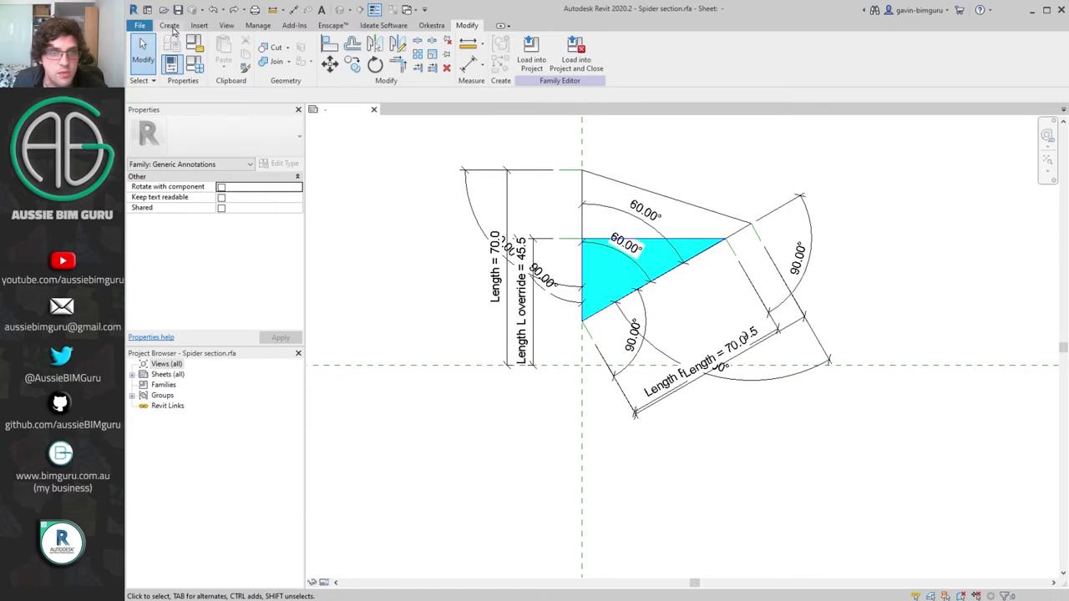
- Delete the framework's angled side, including its perpendicular reference ticks, lines, reference lines, 60° dimensions and the cyan filled region
click(591, 342)
key(Delete)
click(733, 250)
key(Delete)
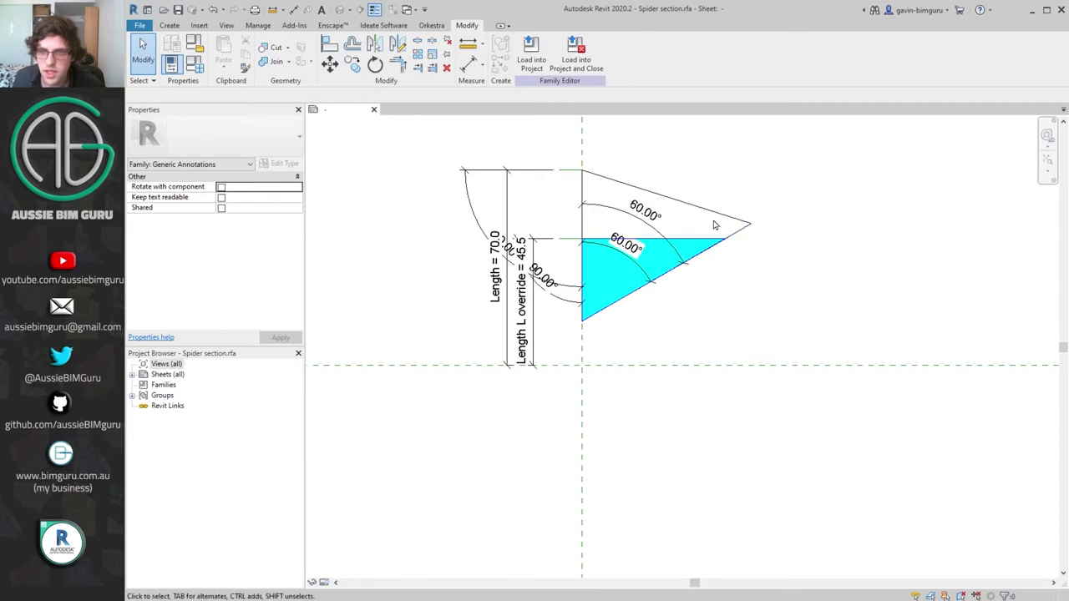
drag(747, 217, 788, 275)
key(Delete)
drag(575, 155, 839, 370)
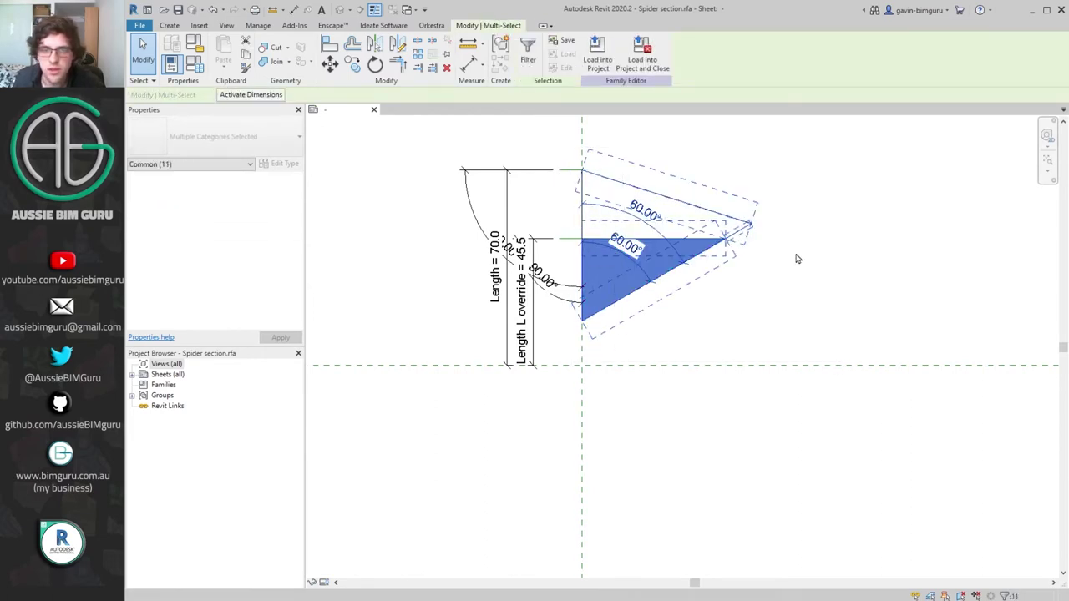
key(Delete)
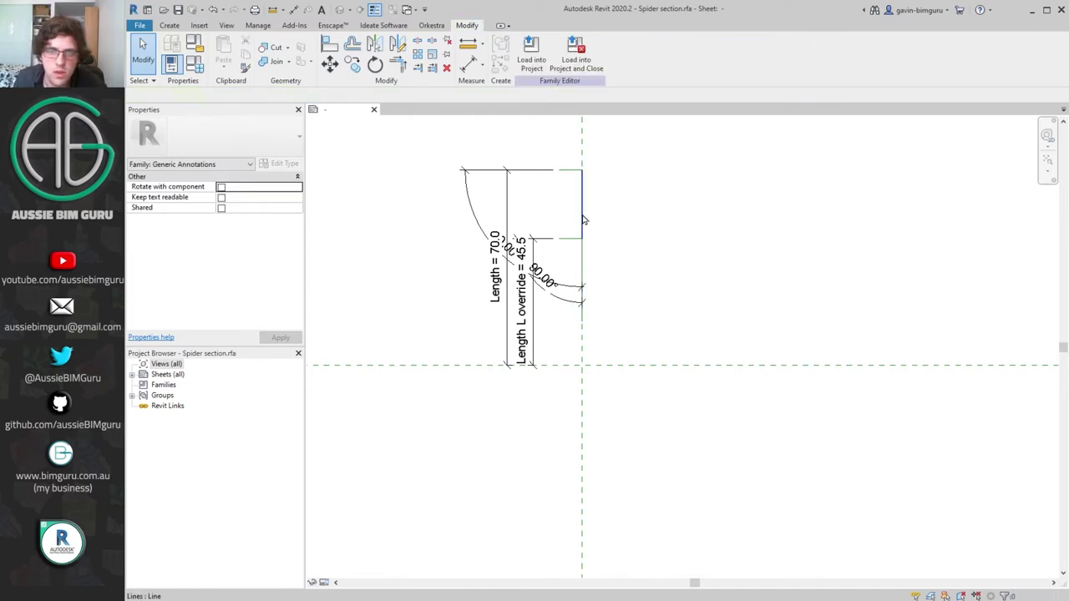
click(581, 268)
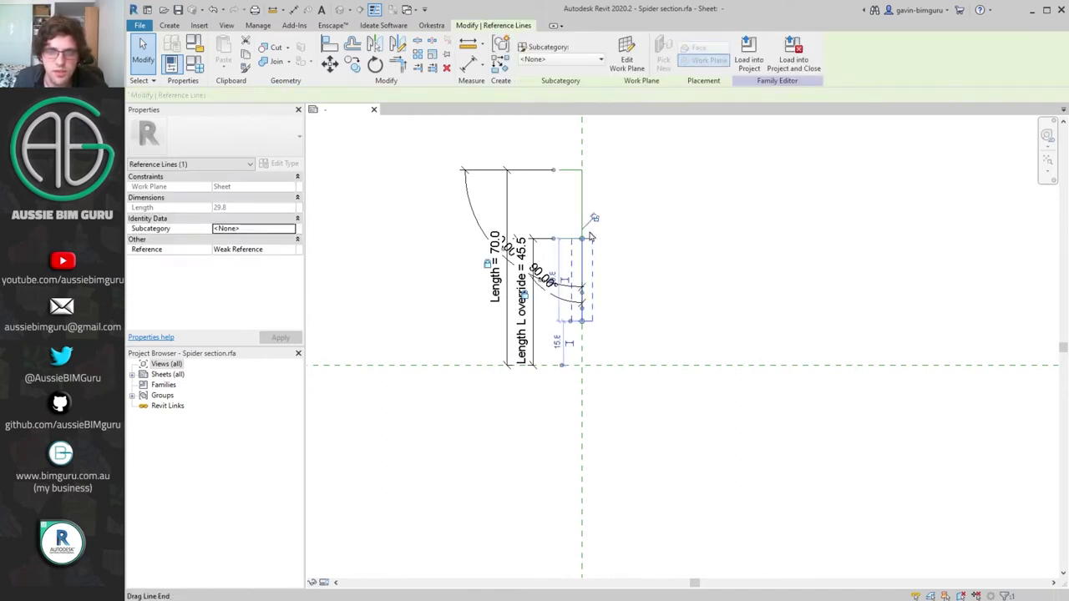
key(Escape)
click(170, 25)
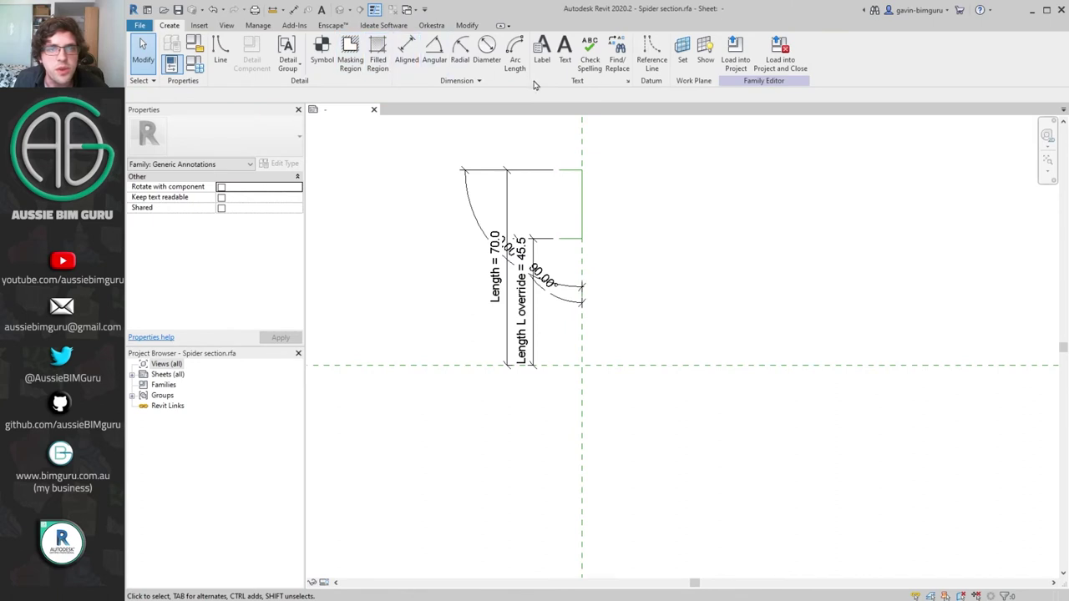
click(652, 52)
click(582, 365)
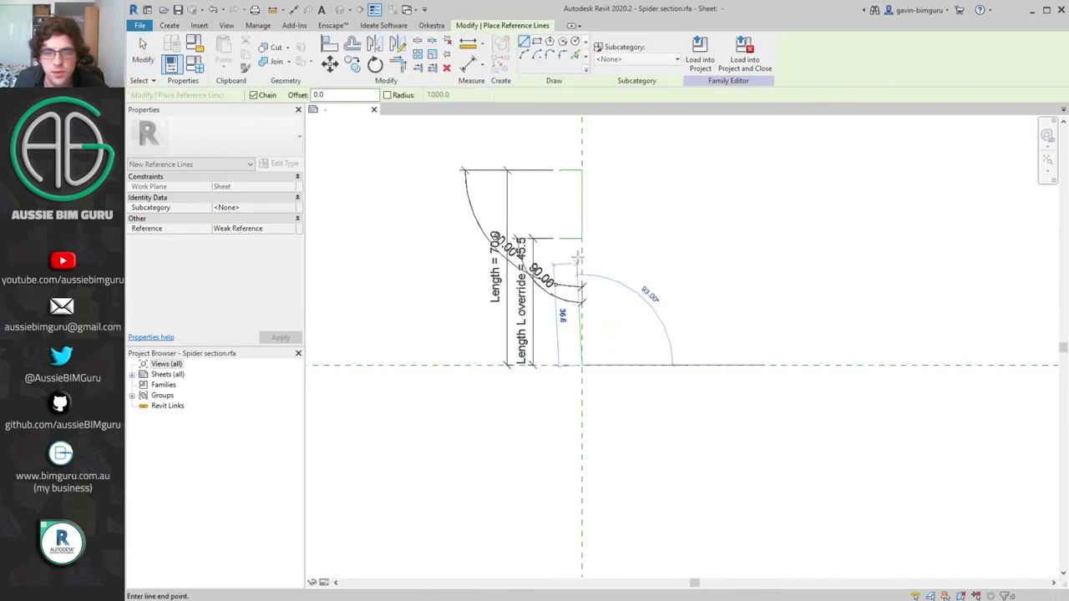
key(Escape)
key(Escape)
- Align the lower end of the vertical reference line to the horizontal centre reference plane
key(a)
key(l)
click(583, 377)
click(580, 302)
key(Escape)
key(Escape)
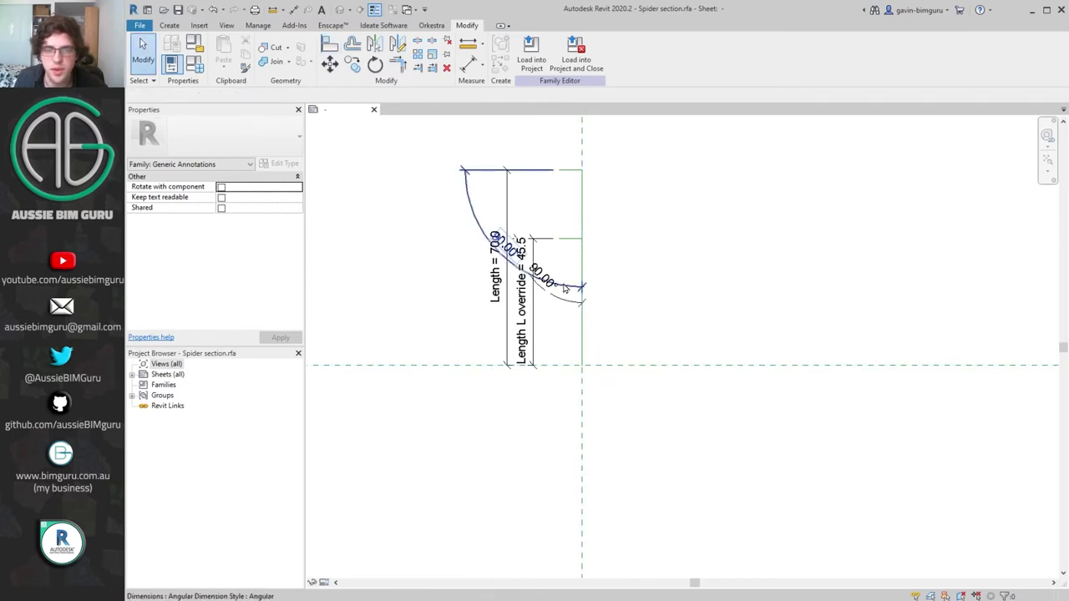
- Pull the upper 90° angular dimension in close to the top corner of the vertical reference line
click(564, 288)
drag(564, 288, 567, 179)
click(645, 186)
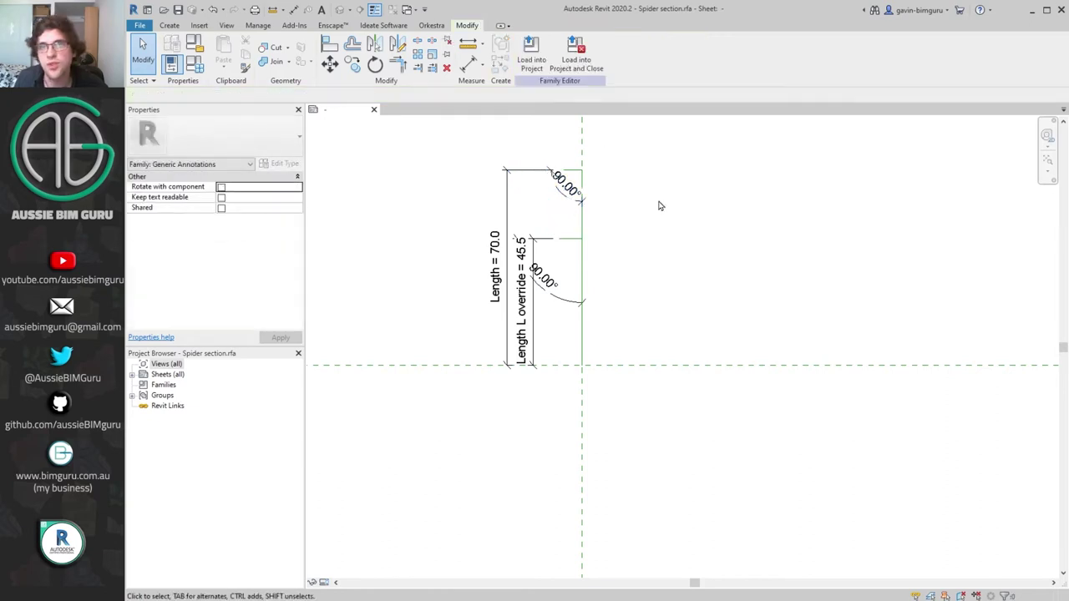
- Draw a reference line about 55 mm long from the reference plane intersection at 30° above horizontal, and shorten it from its outer end
middle_drag(668, 225, 626, 238)
click(169, 26)
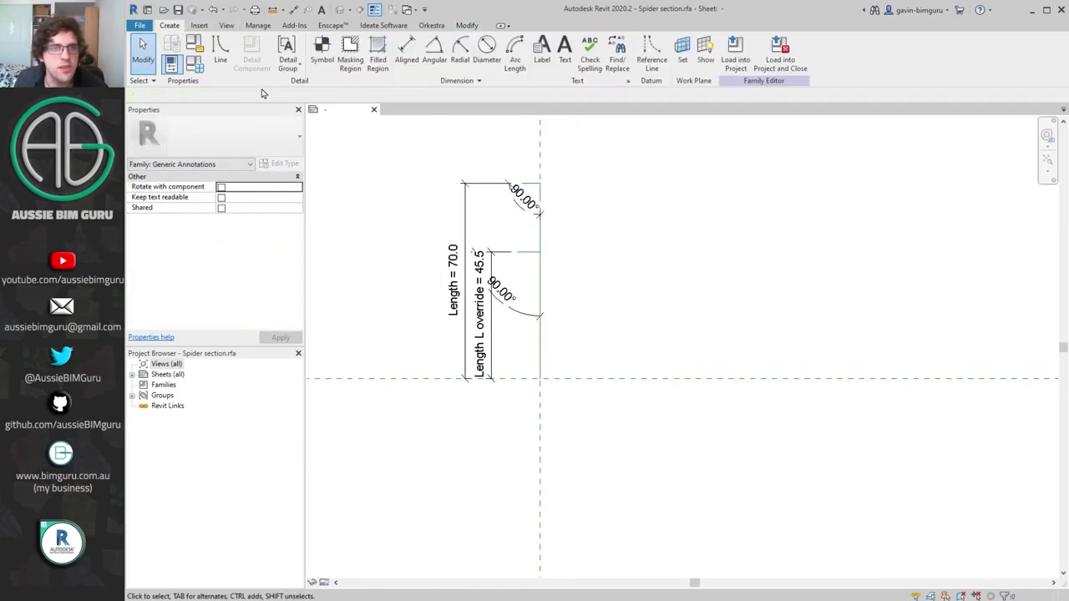
click(651, 52)
click(540, 378)
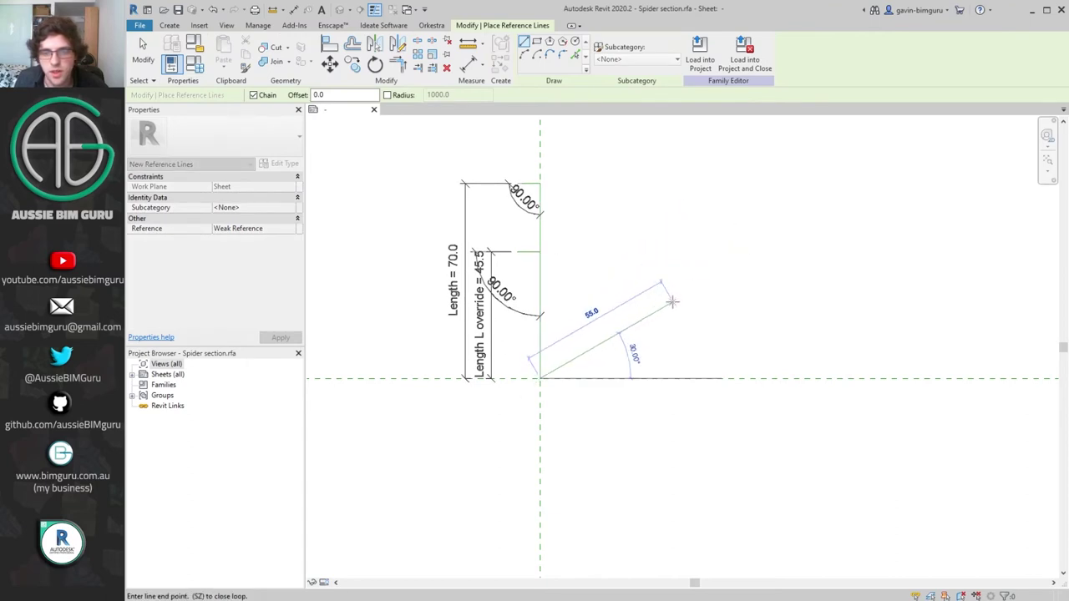
click(673, 302)
key(Escape)
key(Escape)
key(Escape)
click(673, 303)
drag(673, 302, 648, 316)
key(Escape)
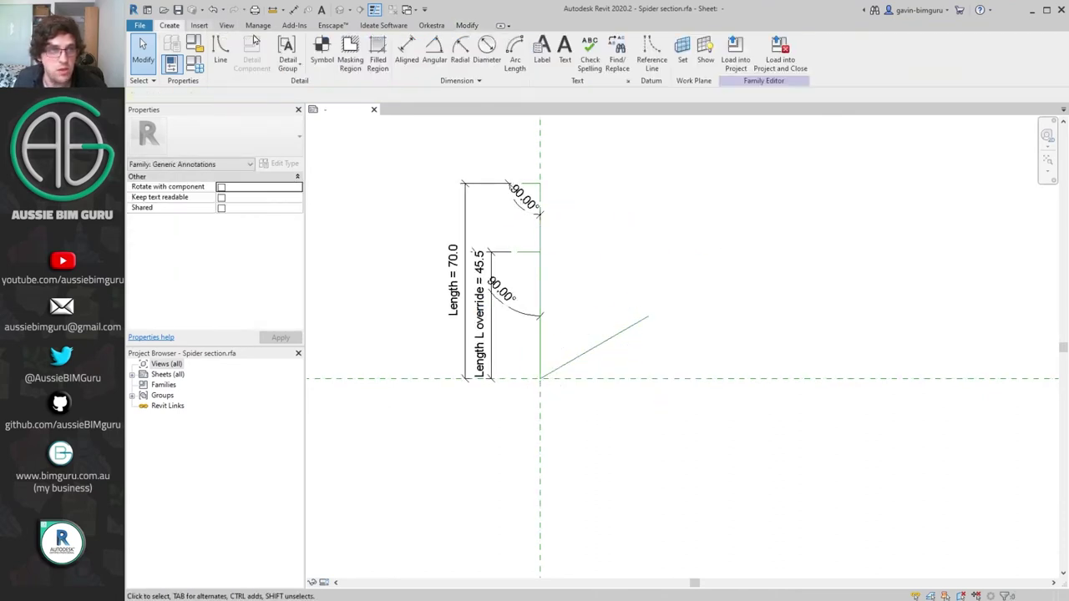
- Draw a second reference line continuing in the same direction from the outer end of the angled reference line
click(651, 55)
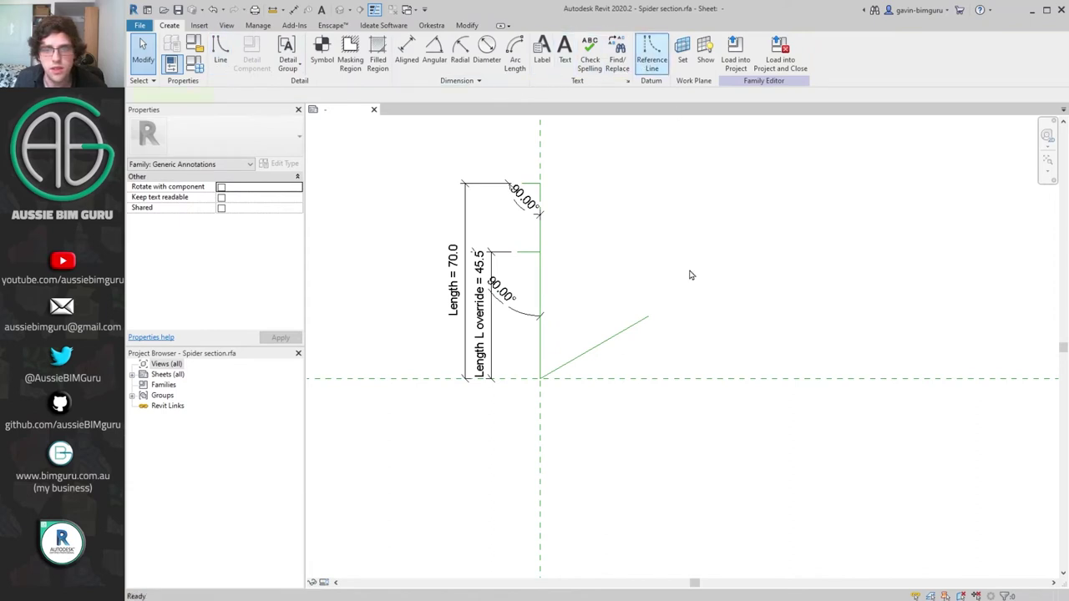
click(648, 317)
click(708, 282)
key(Escape)
key(Escape)
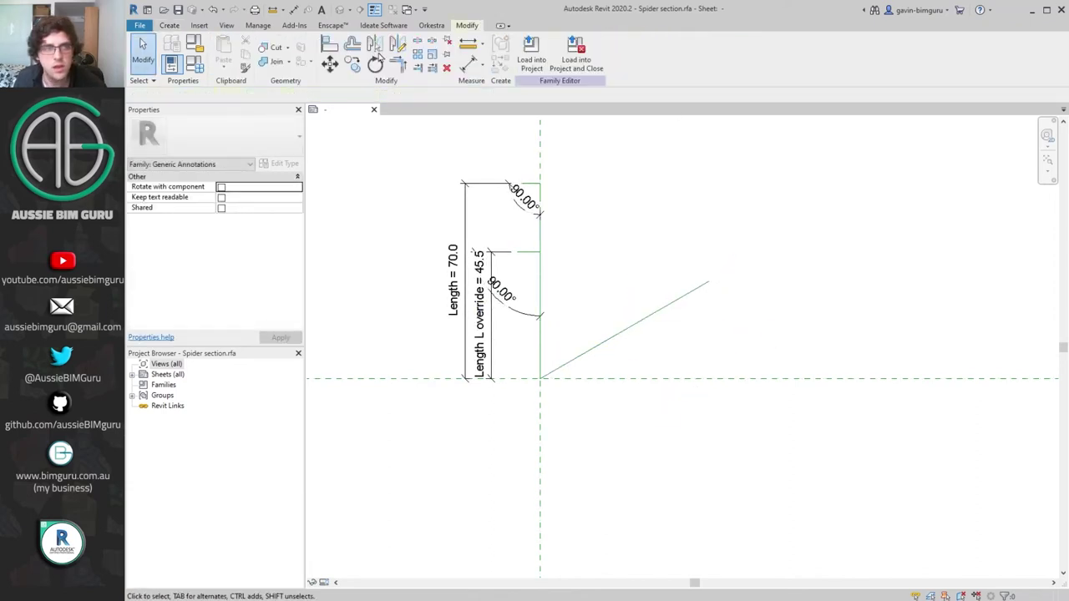
- Add angular dimensions from the vertical reference plane to the inner and the outer angled reference lines
click(169, 25)
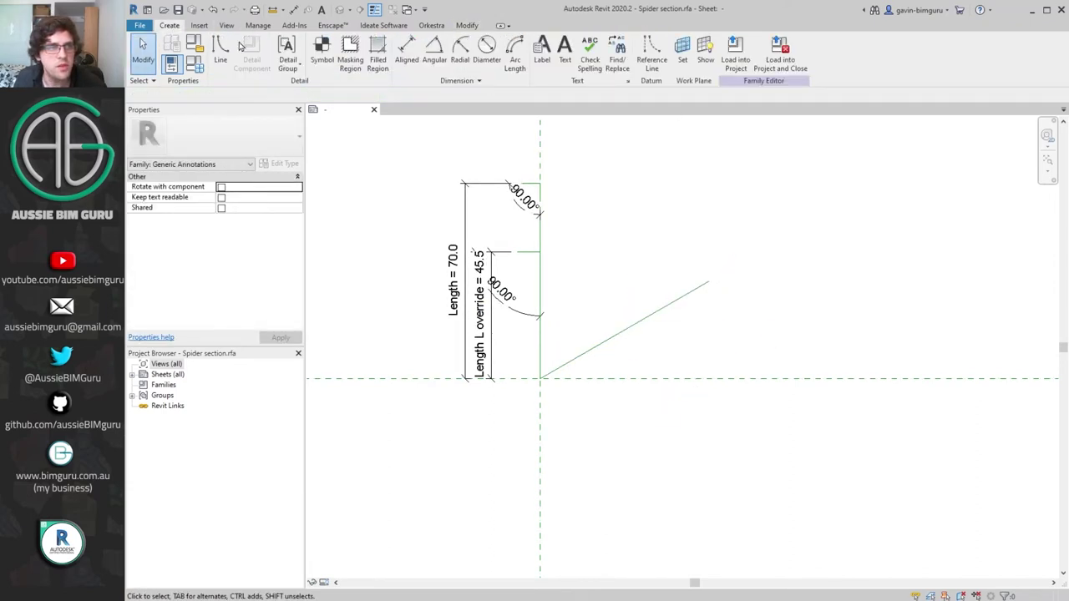
click(435, 62)
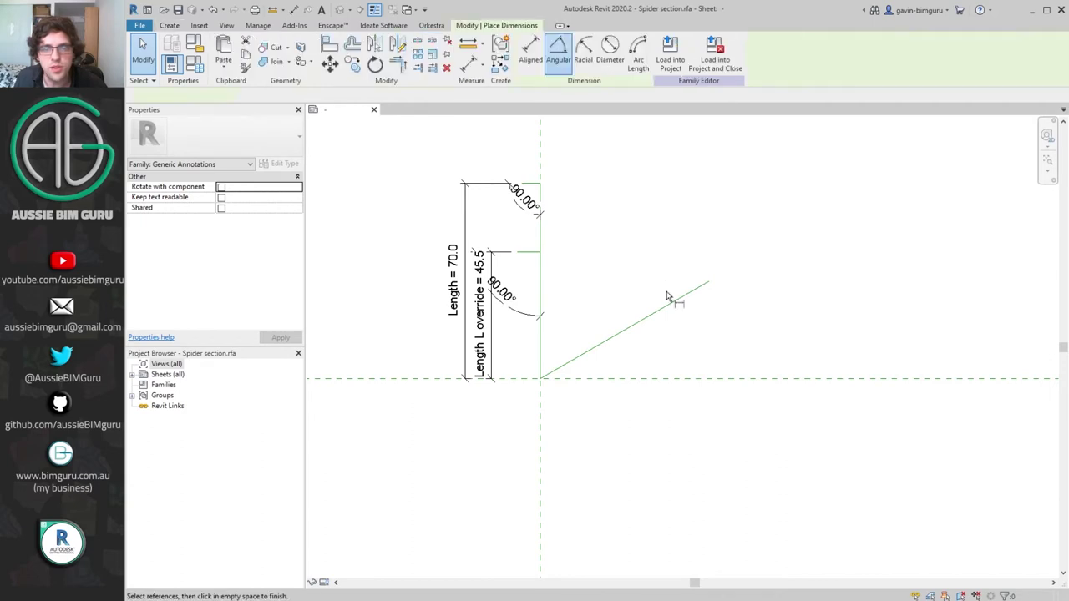
click(543, 164)
click(614, 336)
click(574, 321)
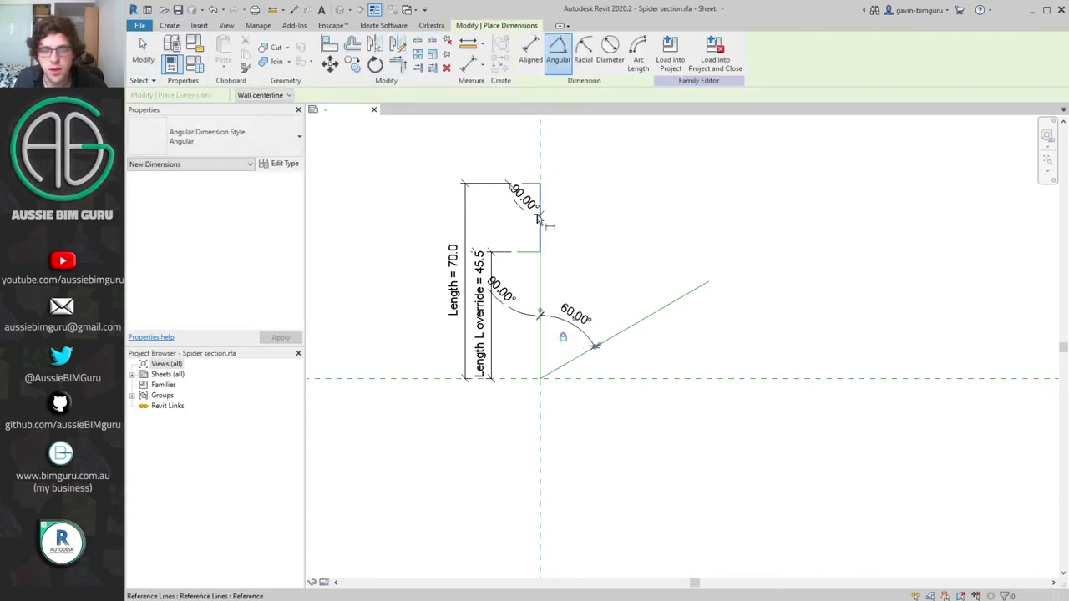
click(539, 151)
click(677, 298)
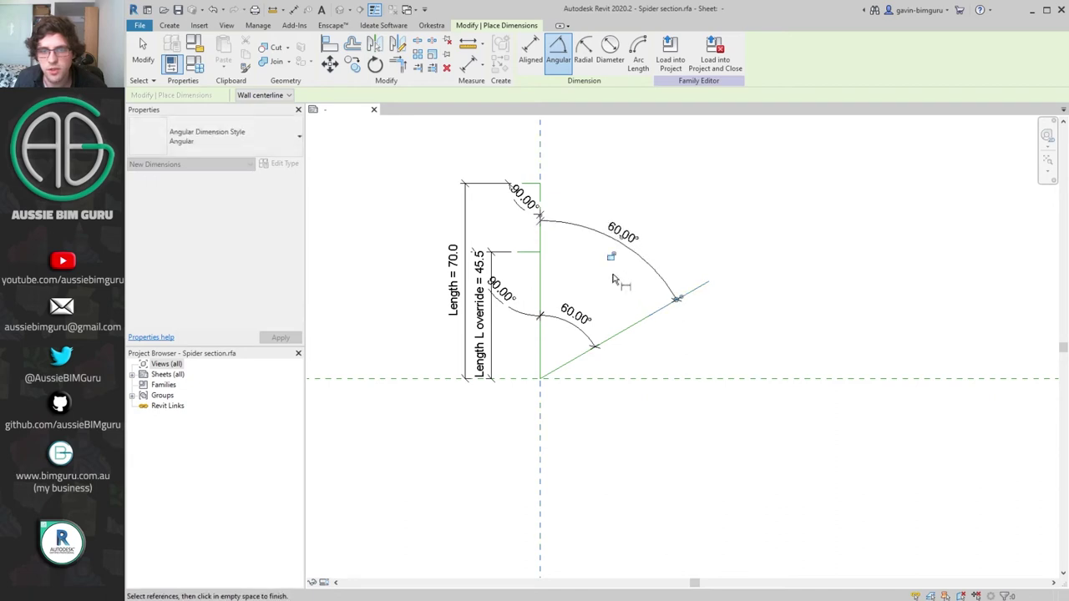
click(644, 255)
key(Escape)
key(Escape)
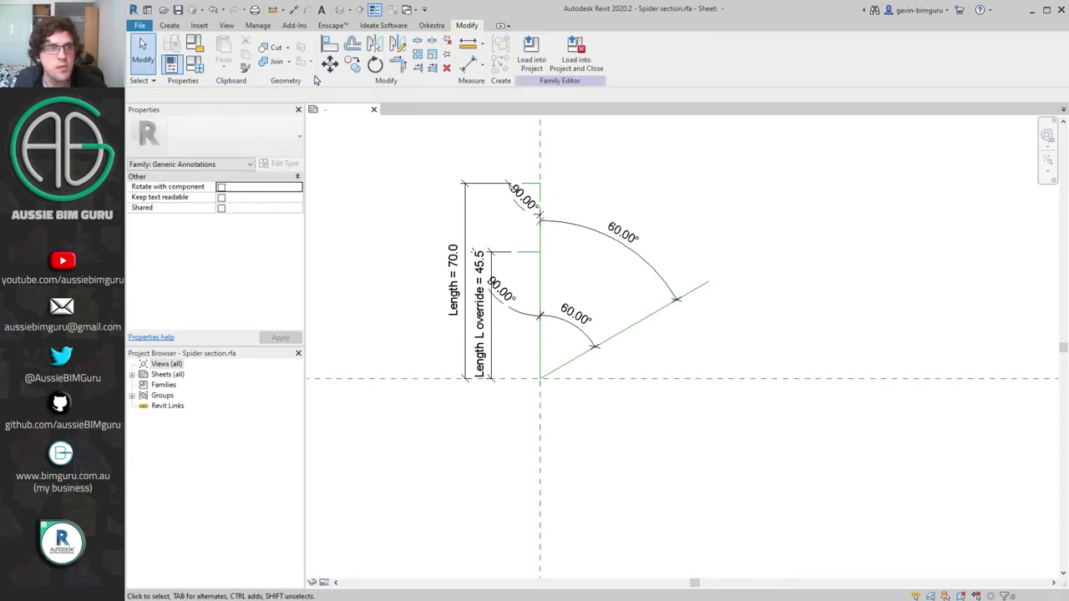
- Draw short perpendicular reference lines at the joint, outer end and origin of the angled reference lines, and lengthen the one at the origin
click(170, 26)
click(662, 67)
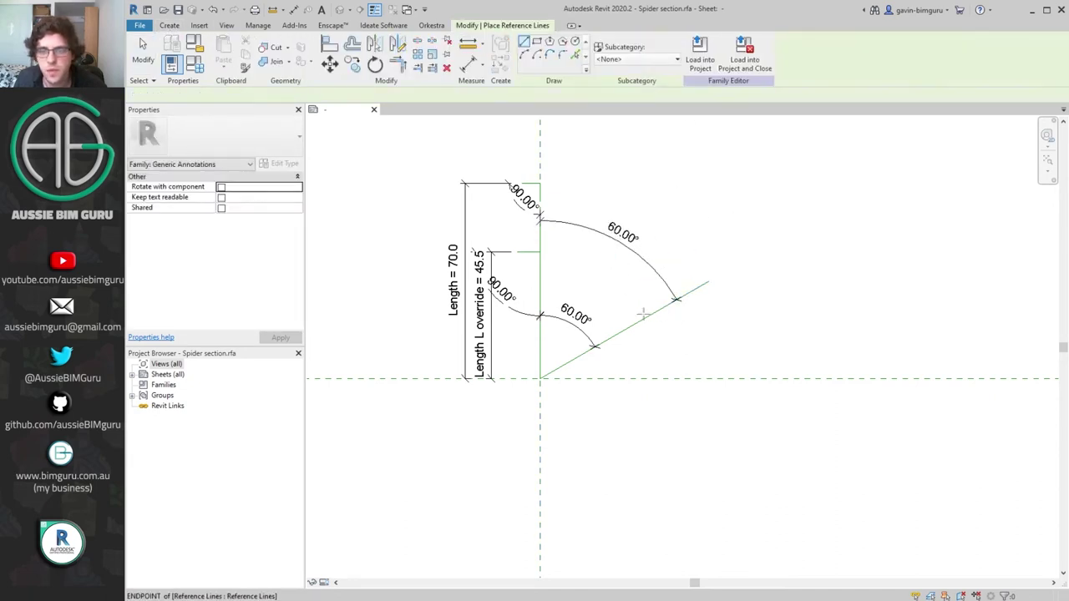
click(652, 315)
click(650, 317)
click(716, 291)
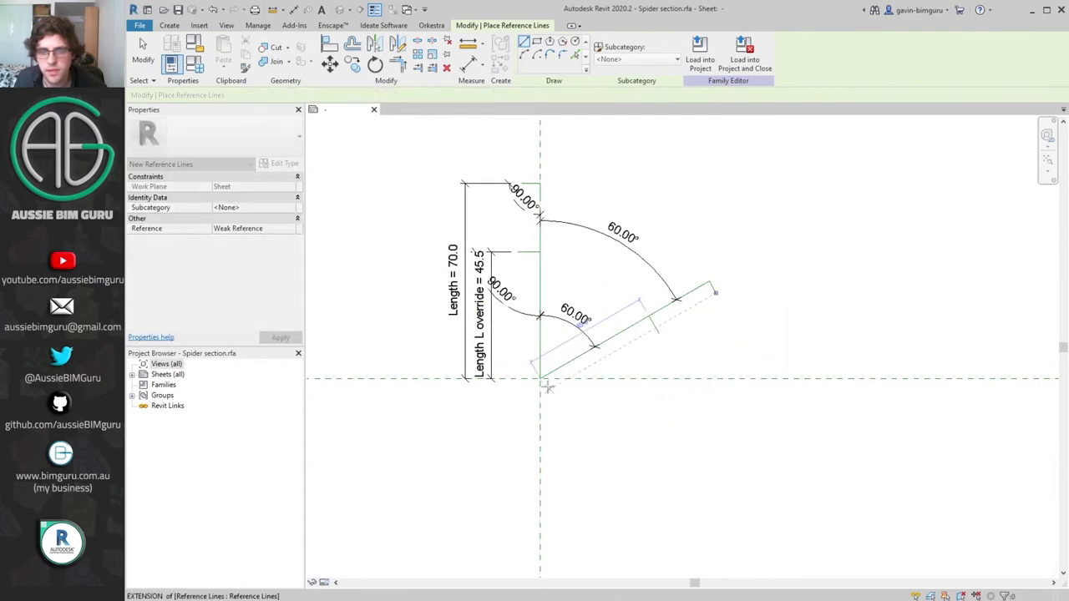
click(544, 382)
key(Escape)
key(Escape)
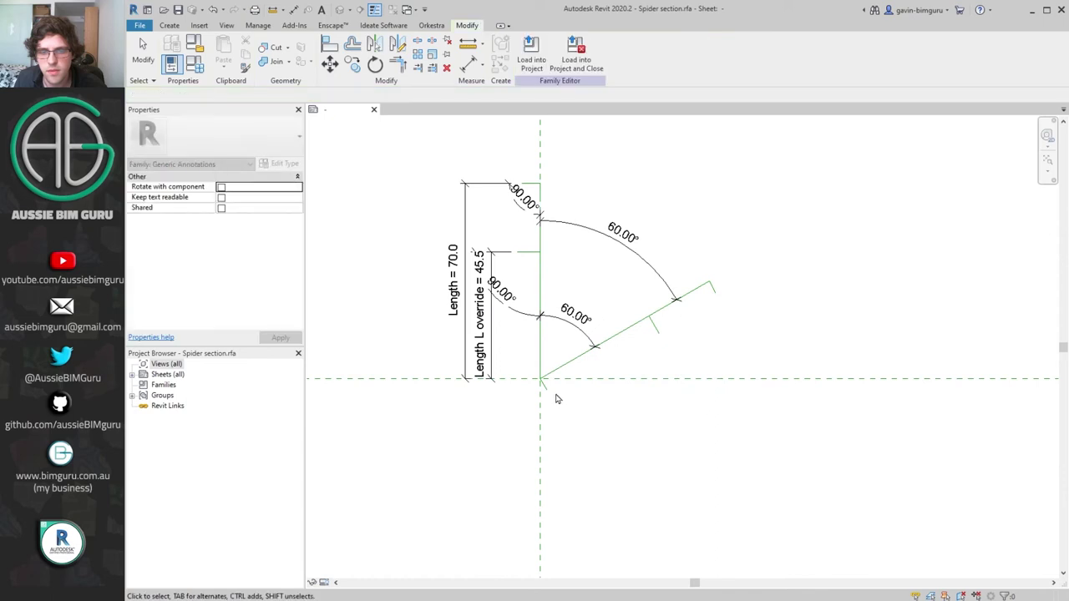
click(557, 376)
click(622, 415)
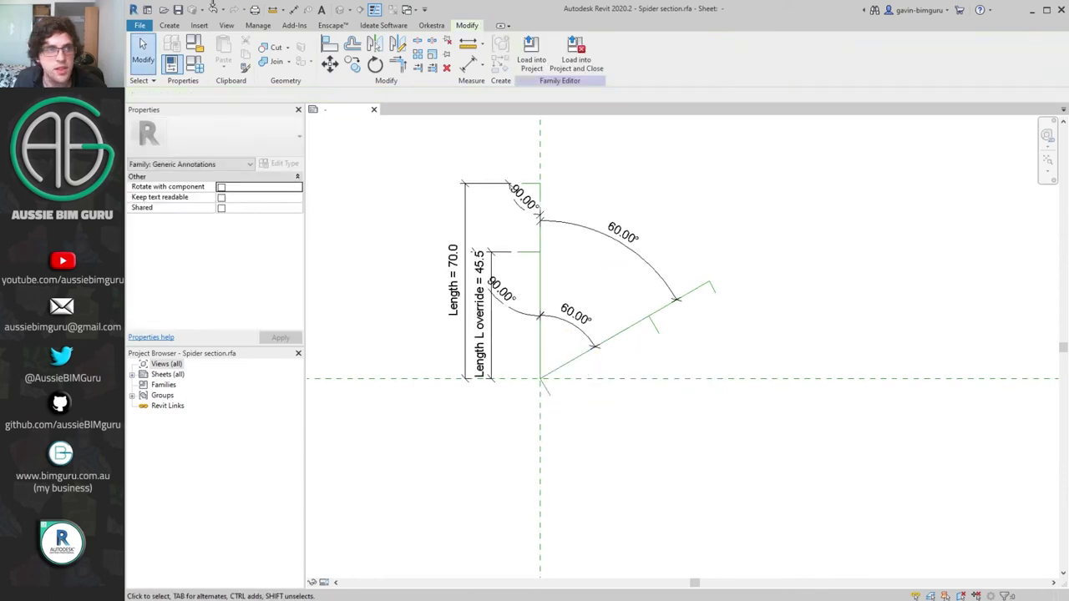
- Add angular dimensions between the angled reference lines and the short perpendicular lines at the origin, joint and outer end
click(169, 25)
click(434, 50)
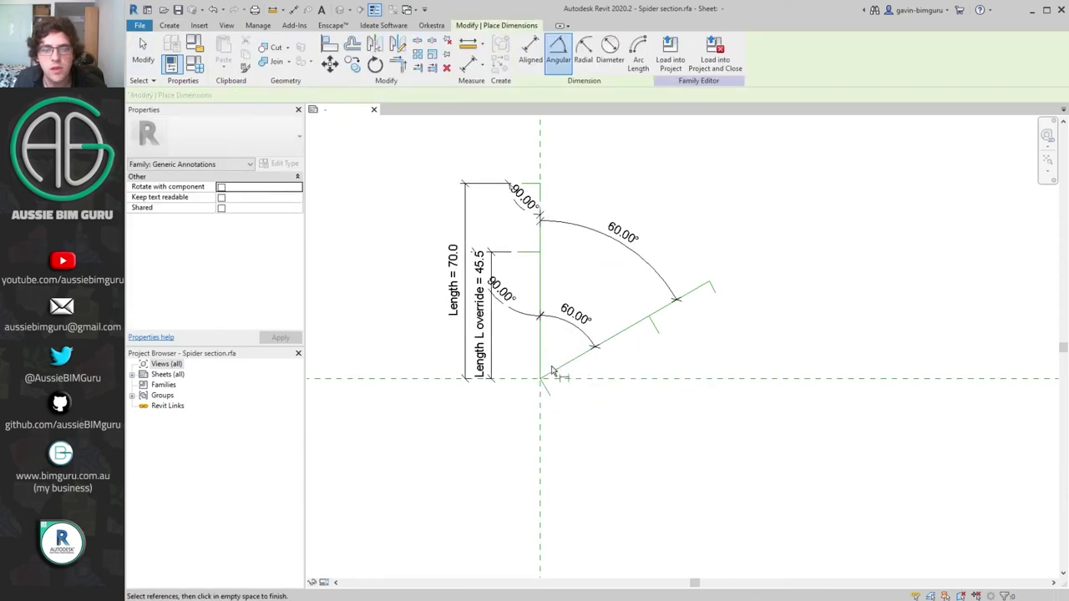
click(576, 395)
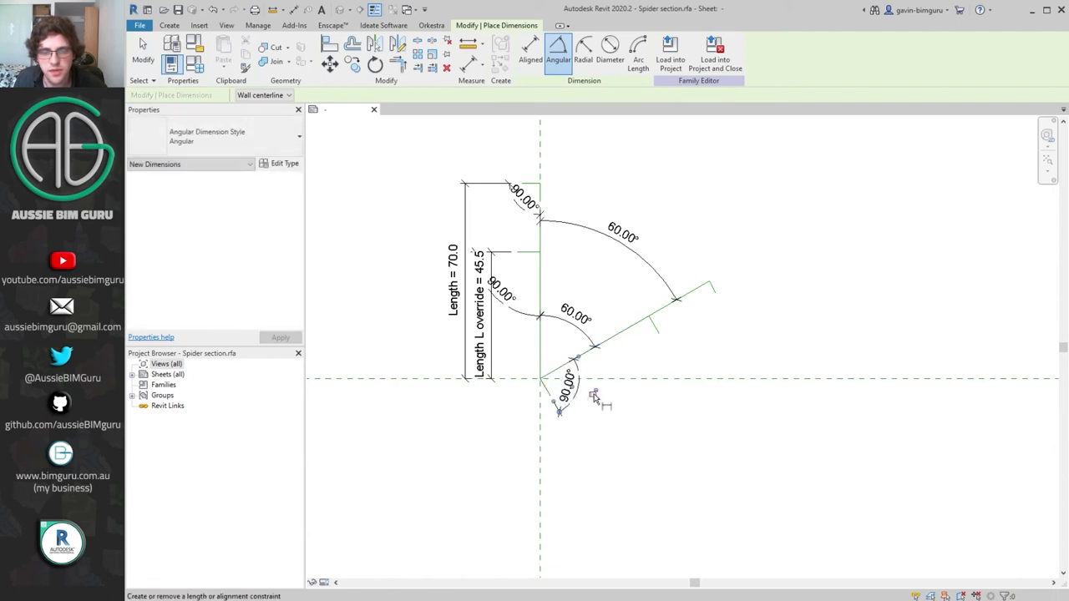
click(663, 323)
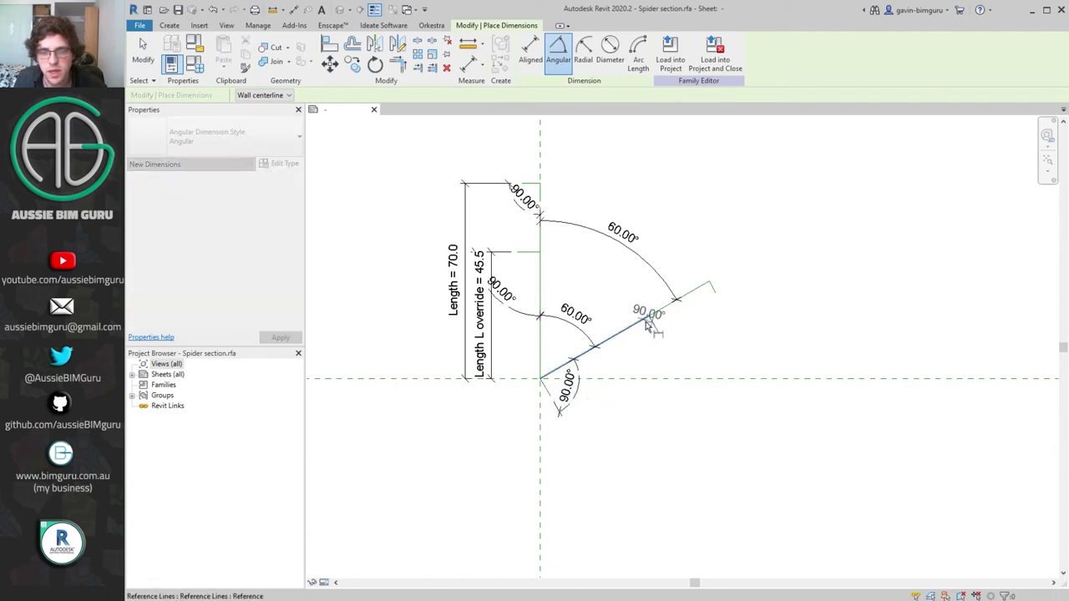
click(639, 365)
click(712, 290)
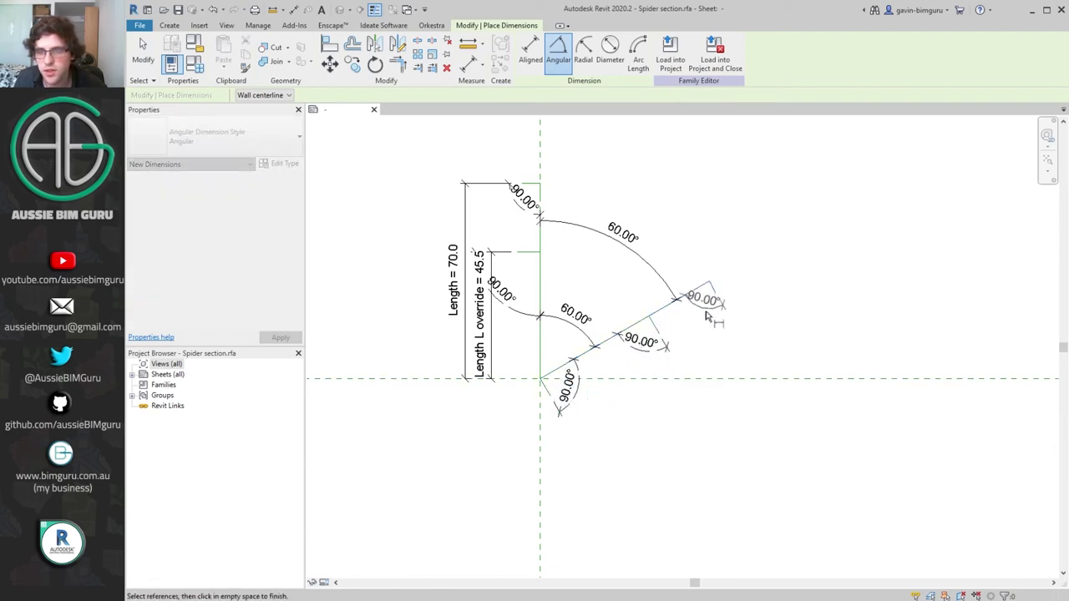
click(708, 313)
key(Escape)
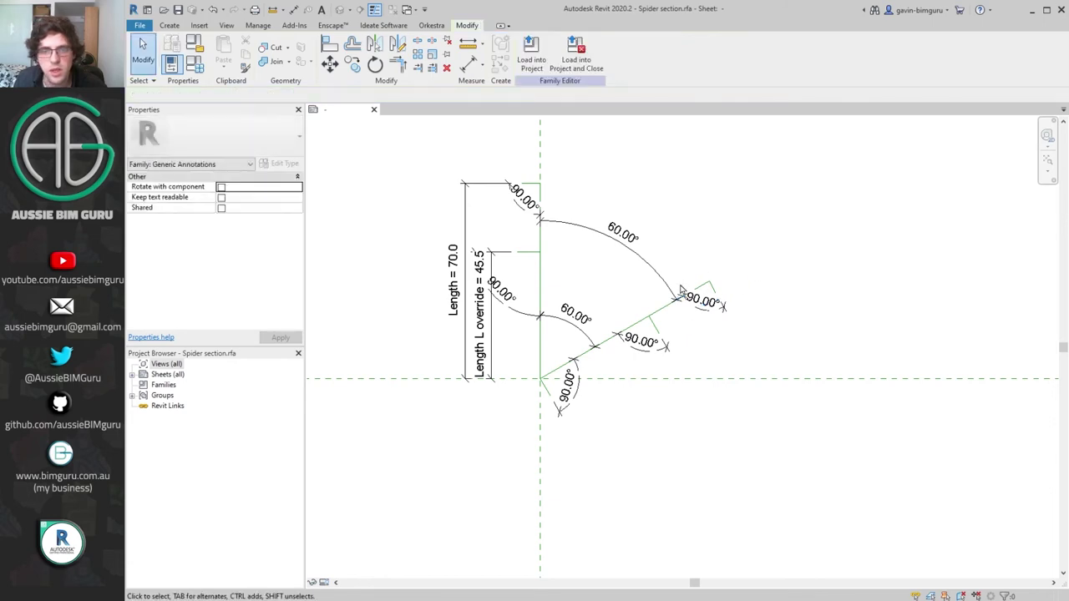
- Draw reference lines joining the outer ends and the inner joints of the vertical and angled reference lines
click(170, 25)
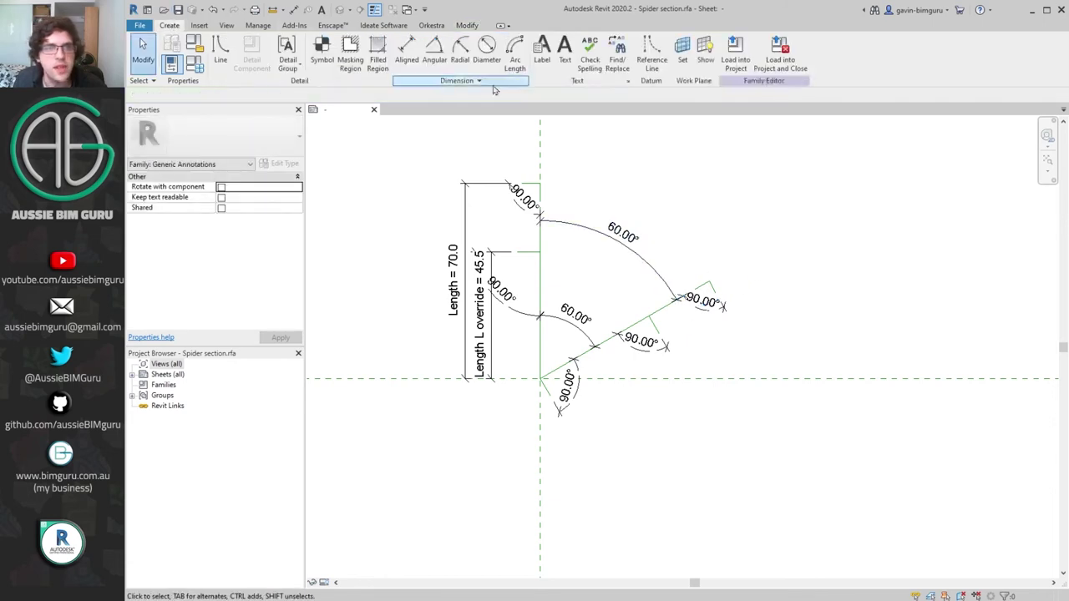
click(652, 61)
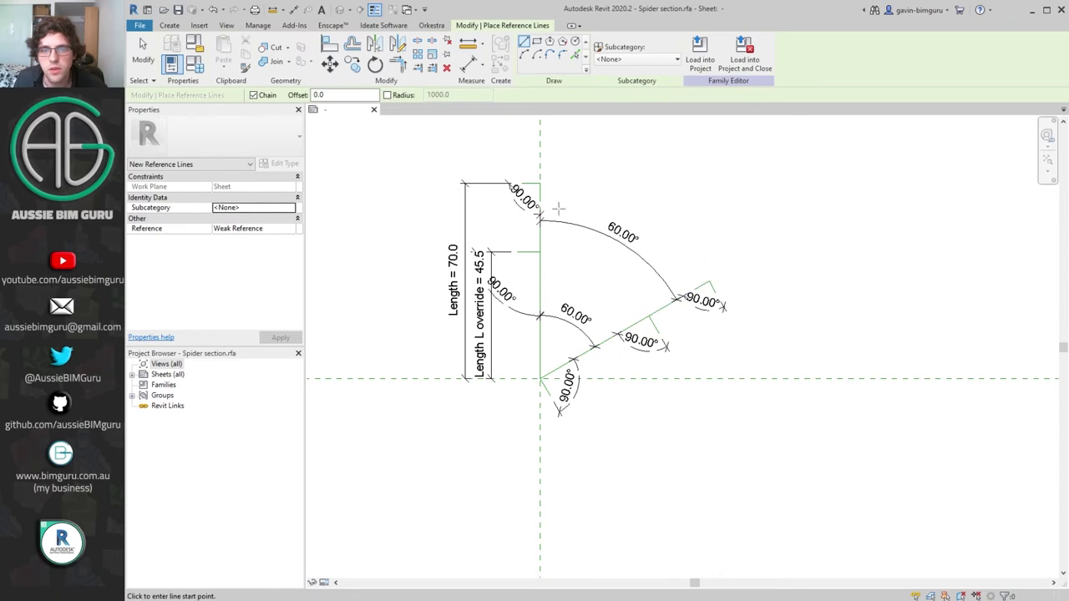
click(541, 178)
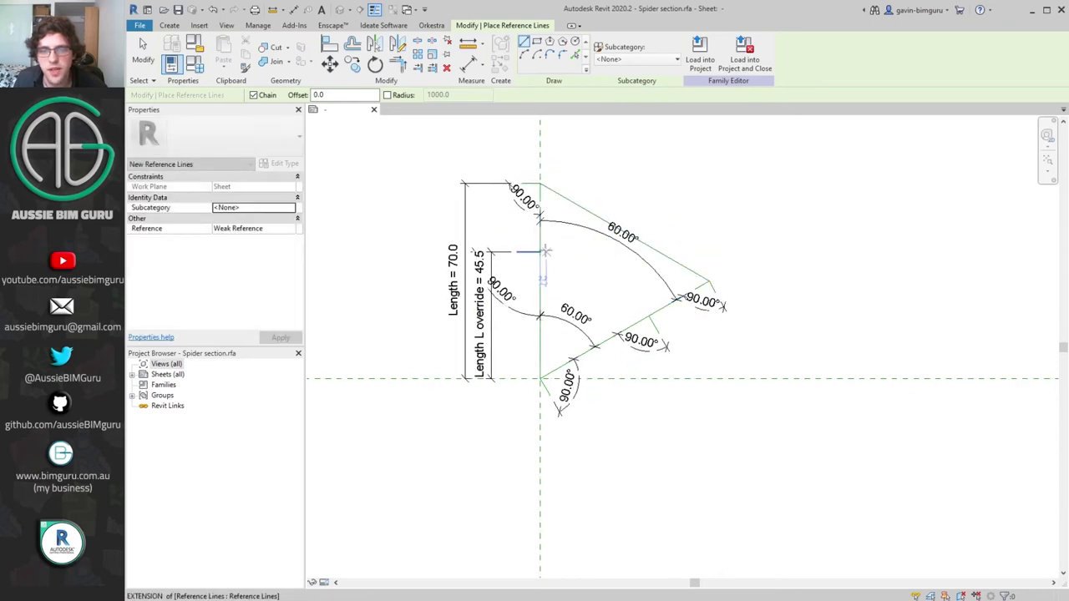
key(Escape)
key(Escape)
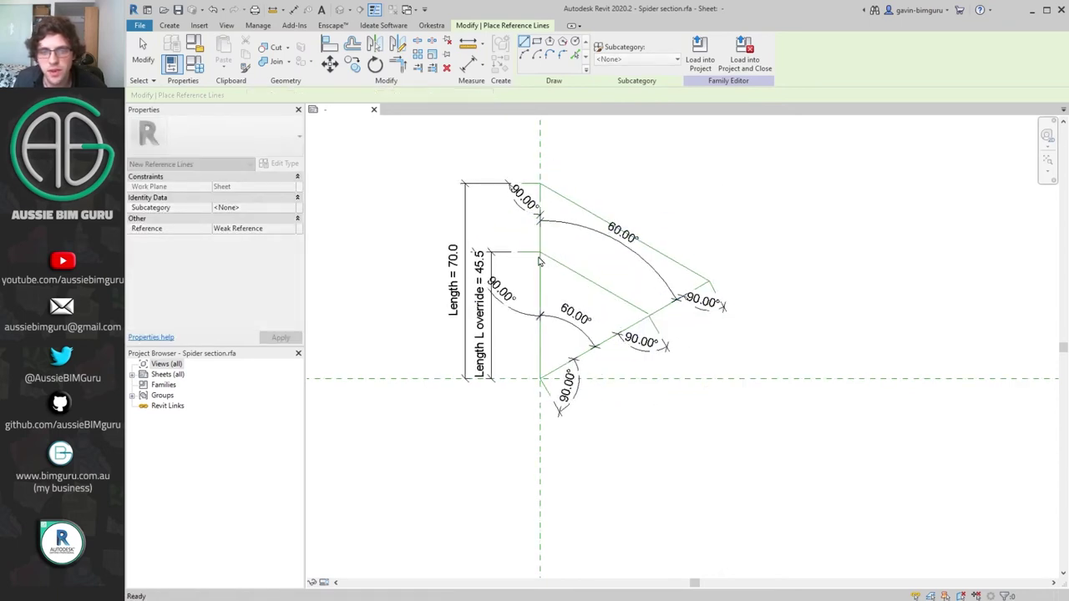
key(Return)
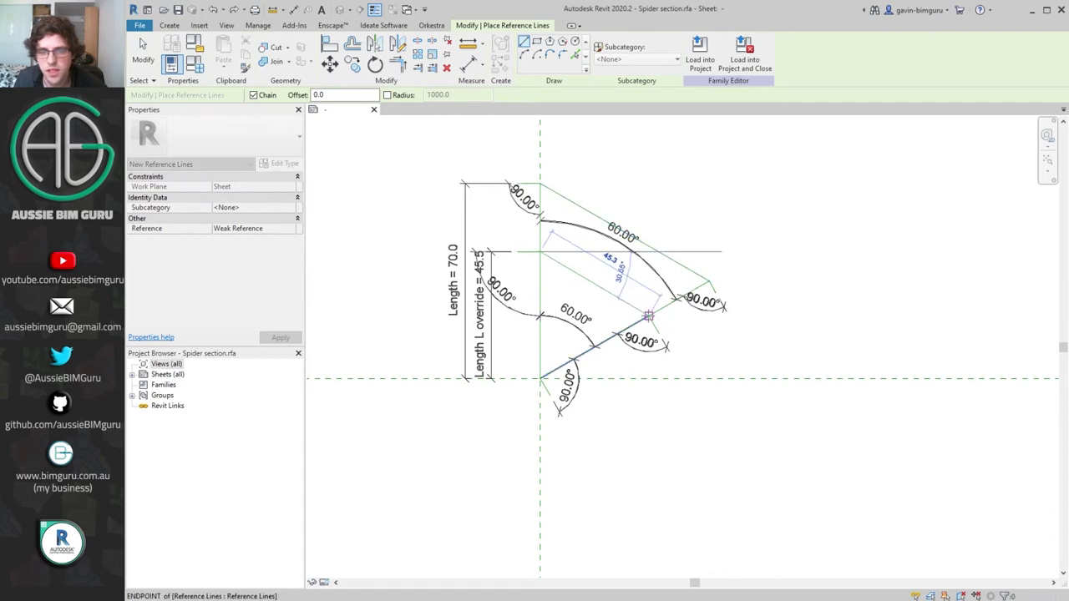
key(Escape)
- Trace the outer and inner triangles with Spider_Frame lines picked from the reference lines and lock them in place
click(169, 25)
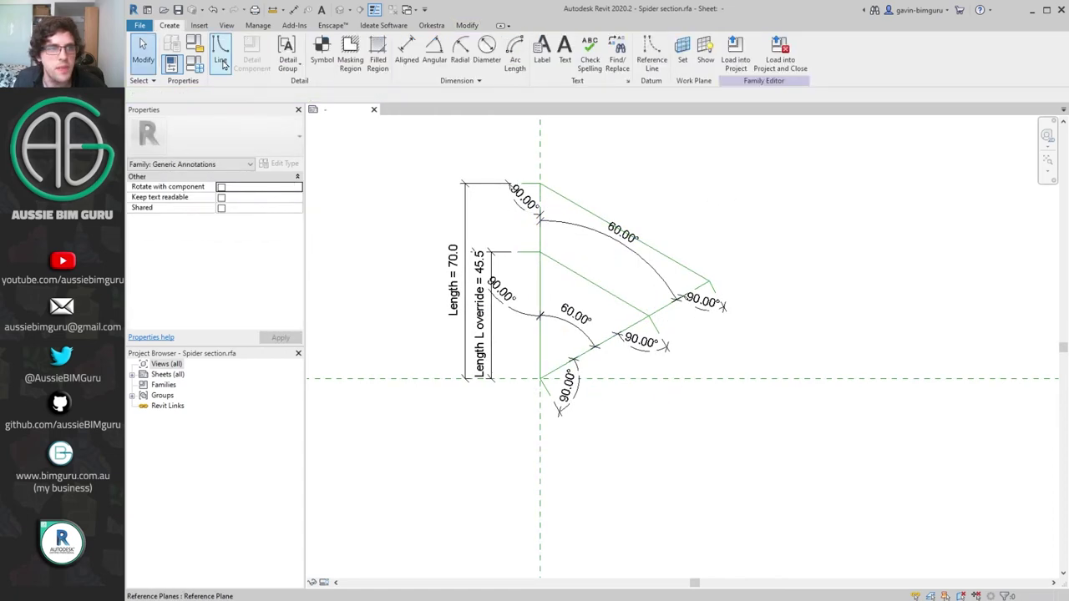
click(222, 49)
click(643, 59)
click(626, 99)
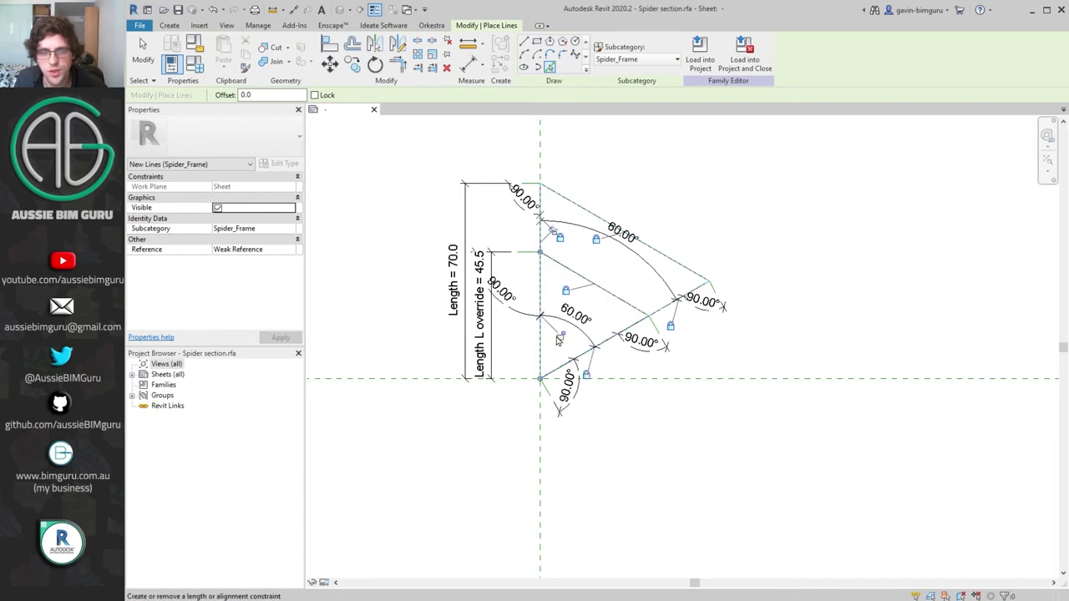
key(Escape)
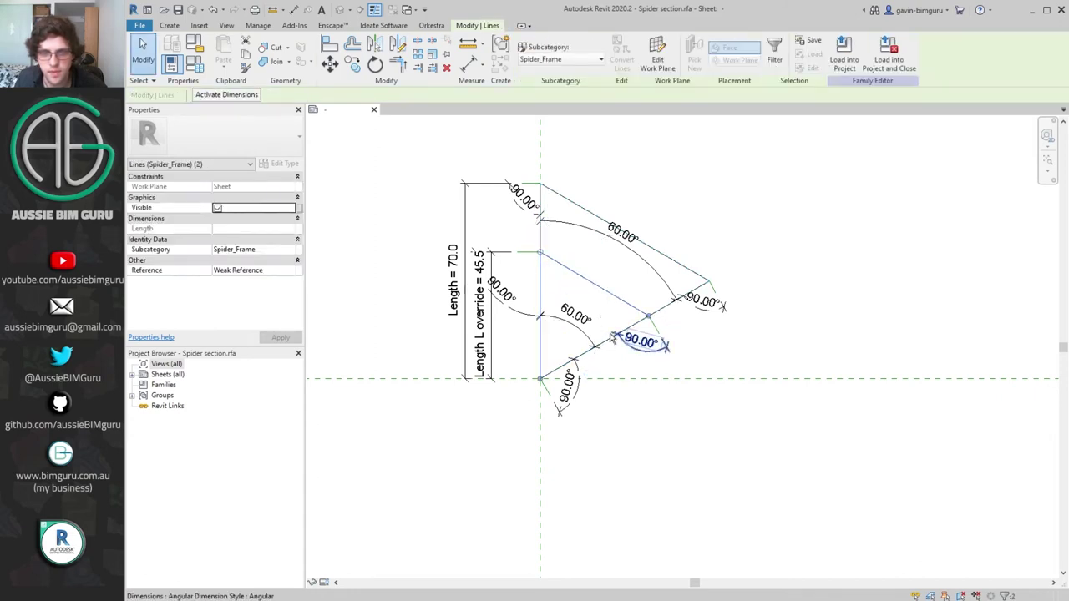
- Assign the three lines of the inner triangle to the Spider_Region subcategory
ctrl+click(613, 337)
click(608, 342)
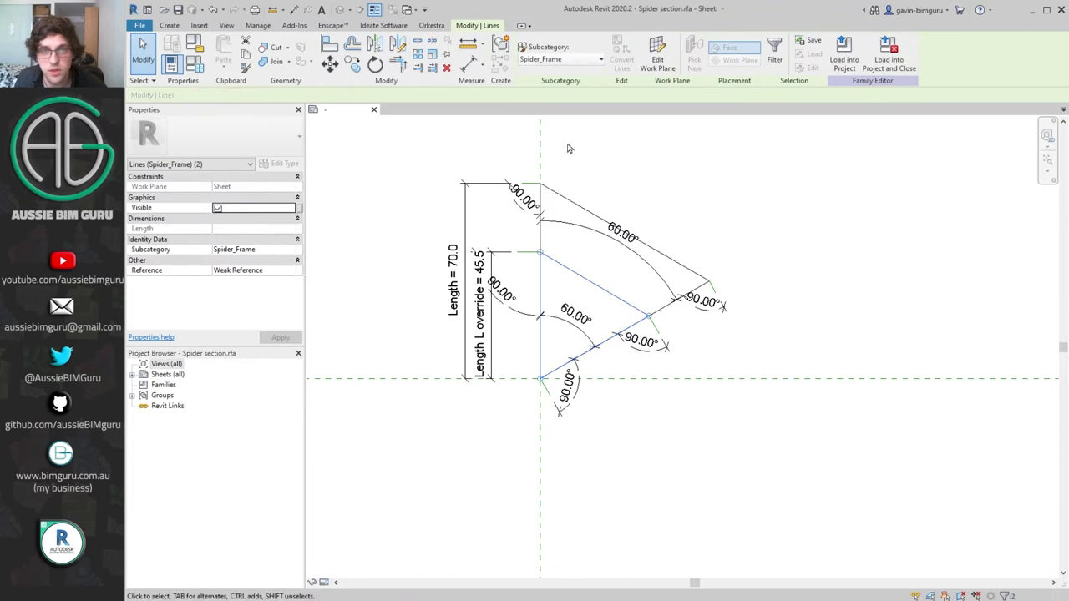
click(579, 60)
click(563, 108)
key(Escape)
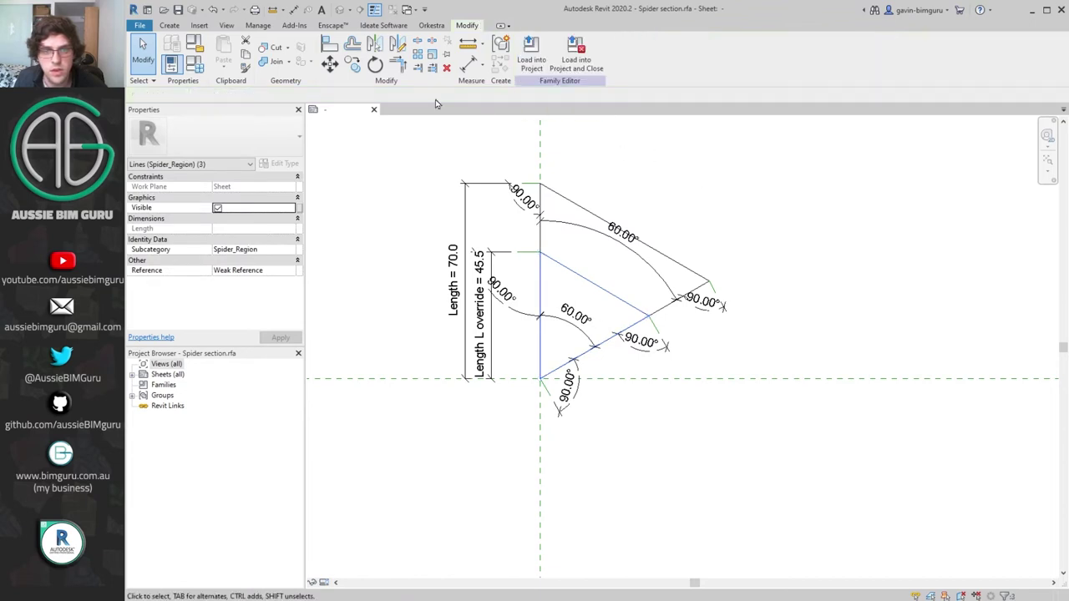
- Create a Spider fill filled region over the inner triangle, with its Spider_Region boundary picked from and locked to the triangle's edges
click(171, 26)
click(369, 63)
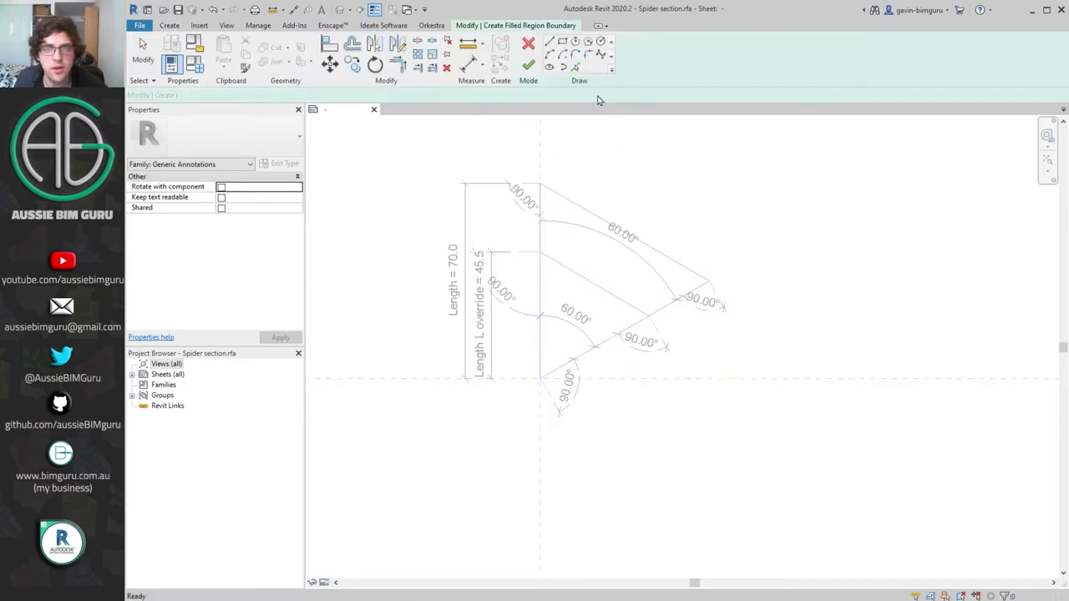
click(667, 59)
click(669, 64)
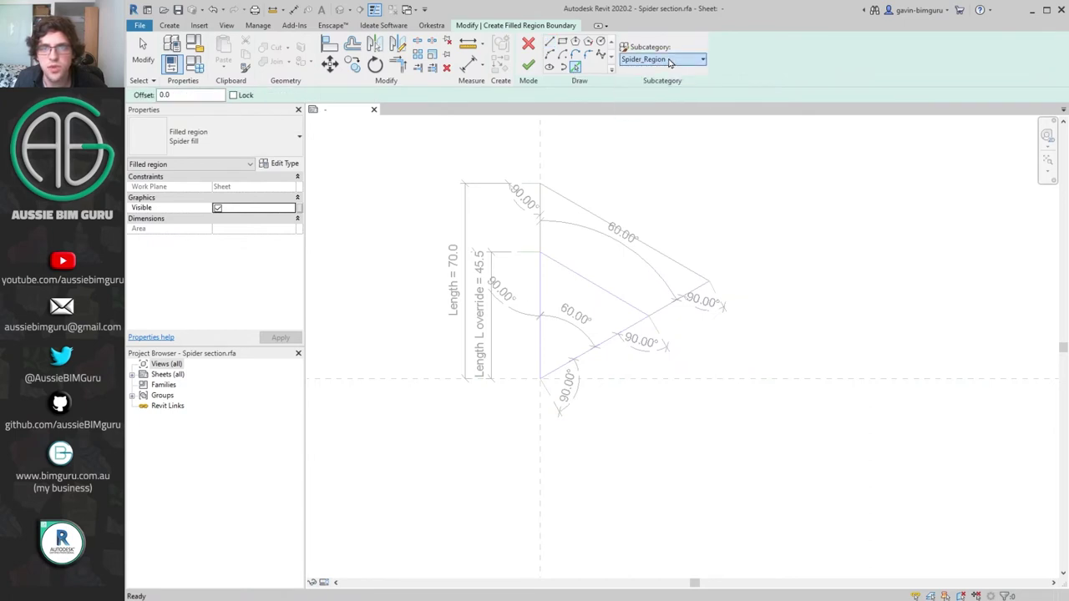
key(Tab)
click(543, 273)
key(Tab)
key(Tab)
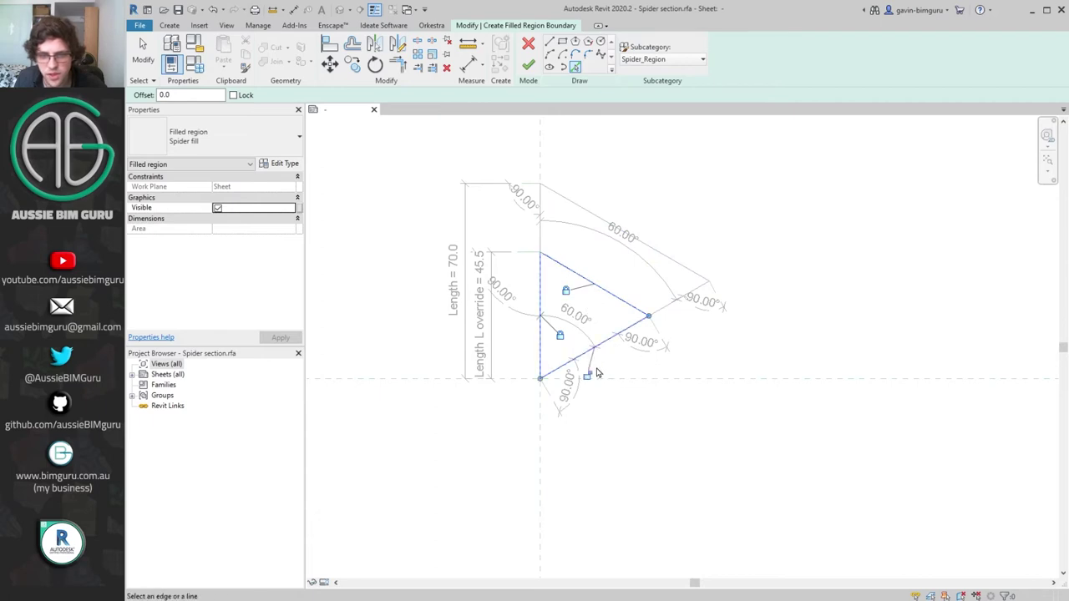
click(527, 68)
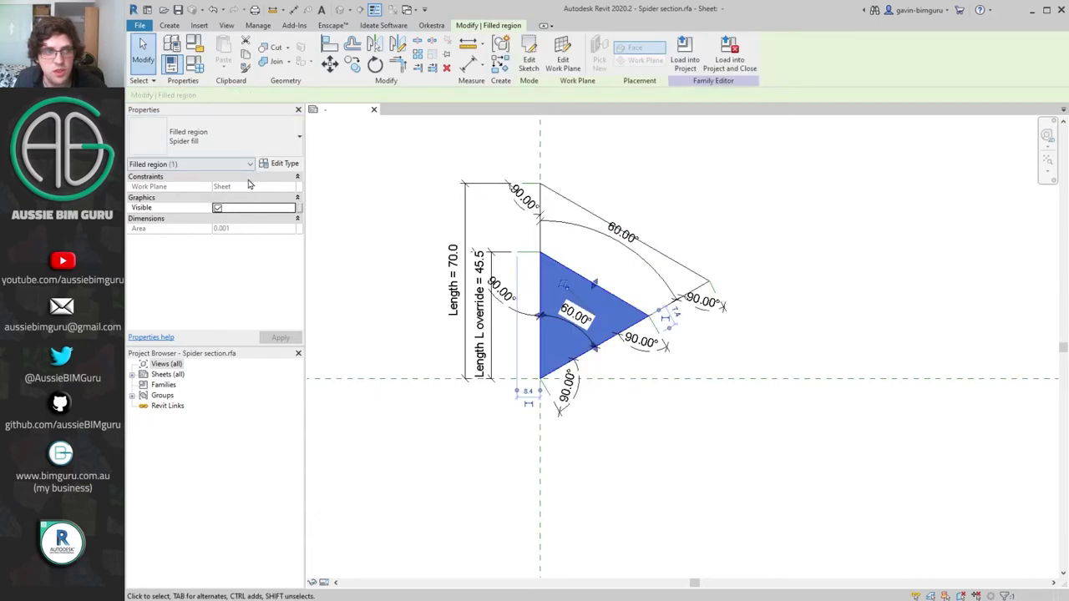
- Link the filled region's visibility to the Filled parameter
click(299, 207)
click(680, 231)
click(782, 366)
click(793, 190)
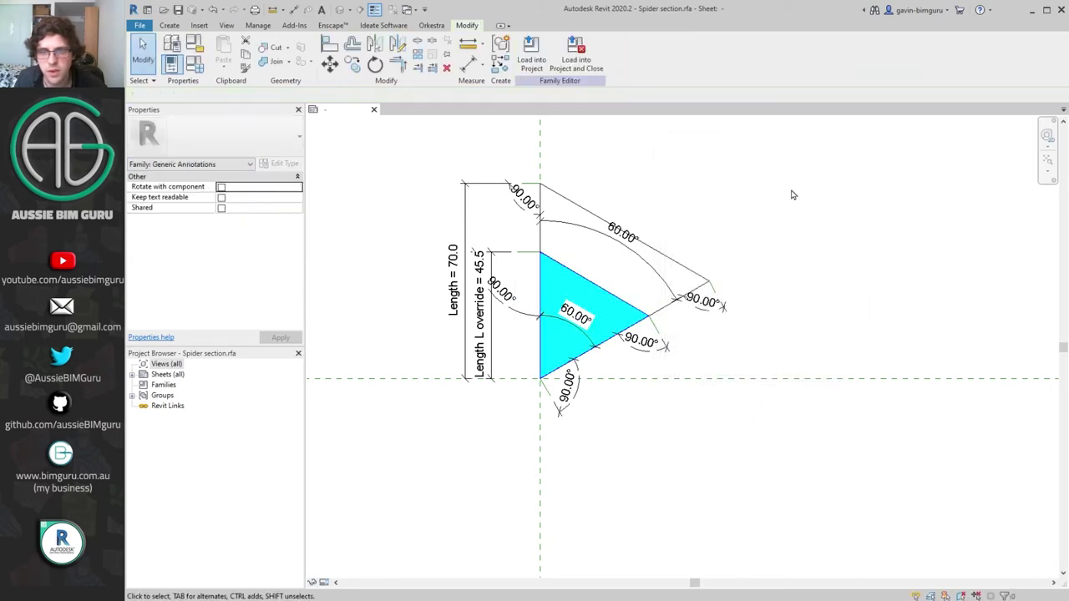
- Test the framework with the Length parameter set to 80 and undo the change
click(191, 71)
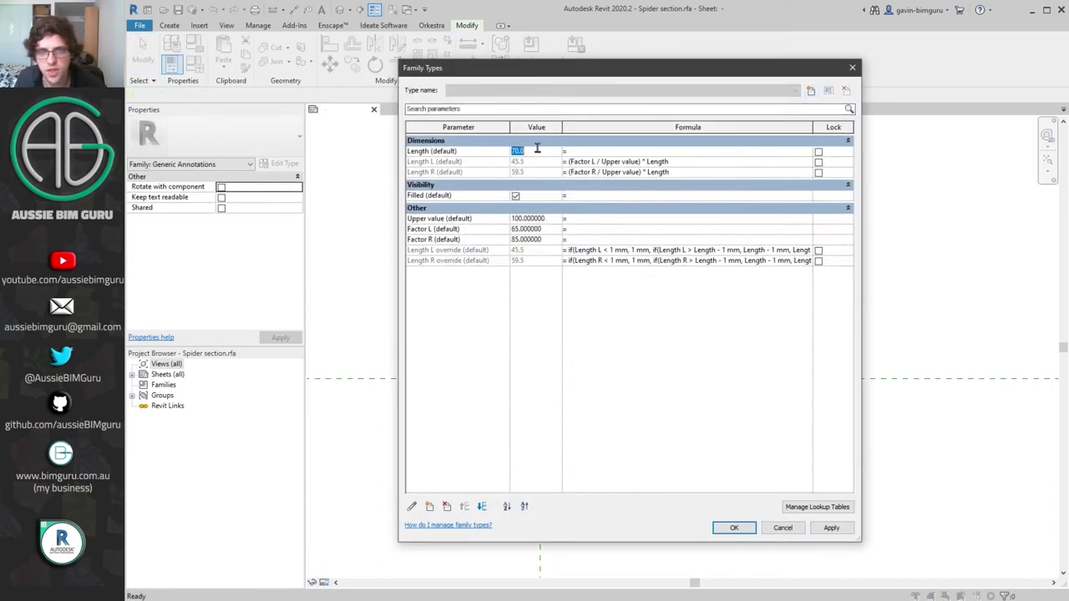
text(80)
click(742, 526)
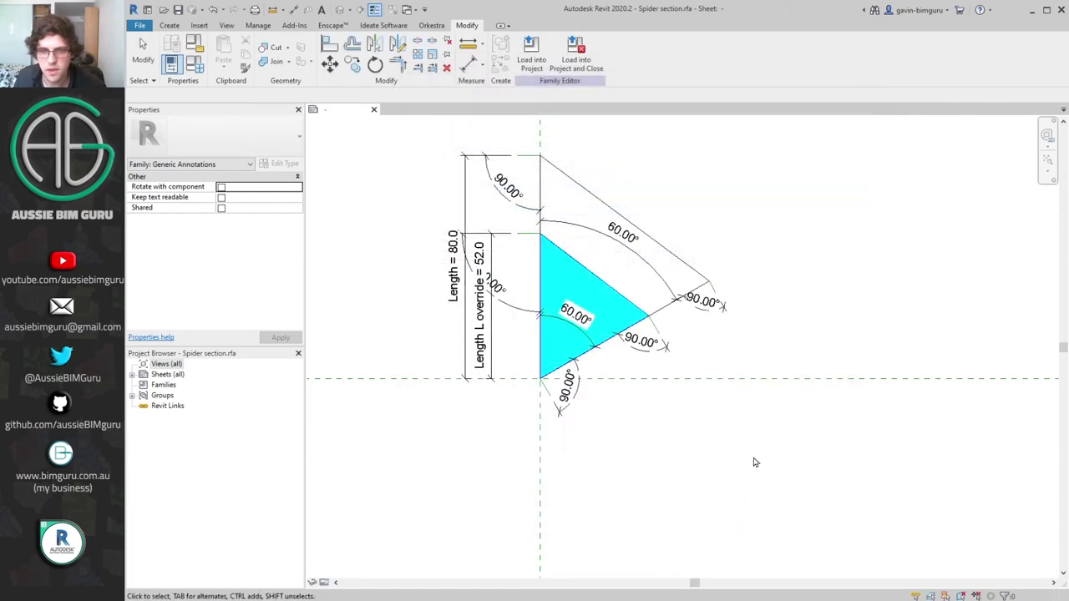
key(ctrl+z)
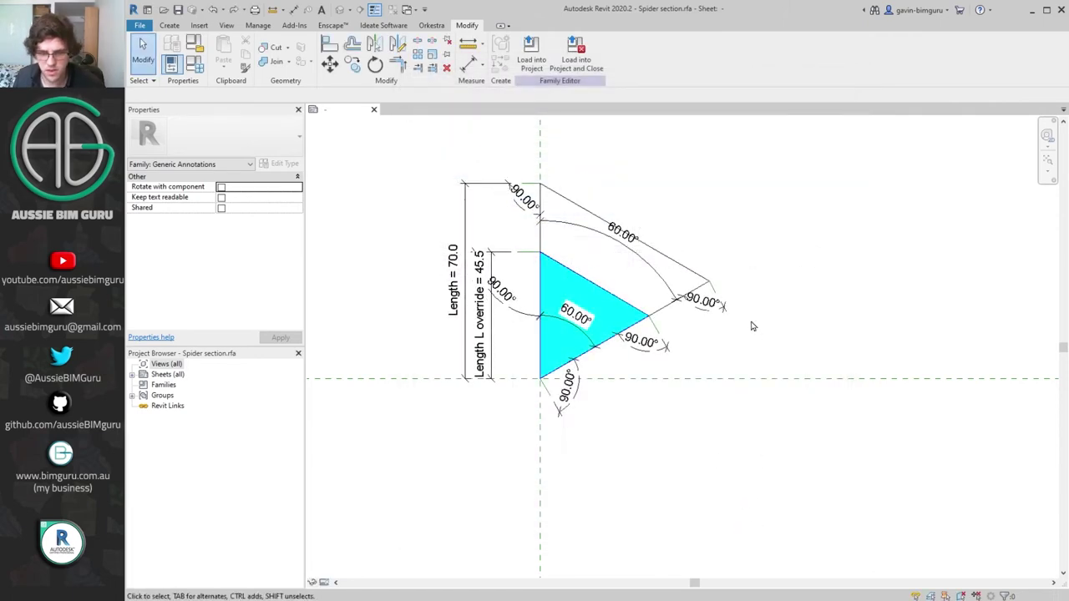
- Add aligned dimensions from the perpendicular line at the origin to those at the joint and outer end of the angled lines
key(d)
key(i)
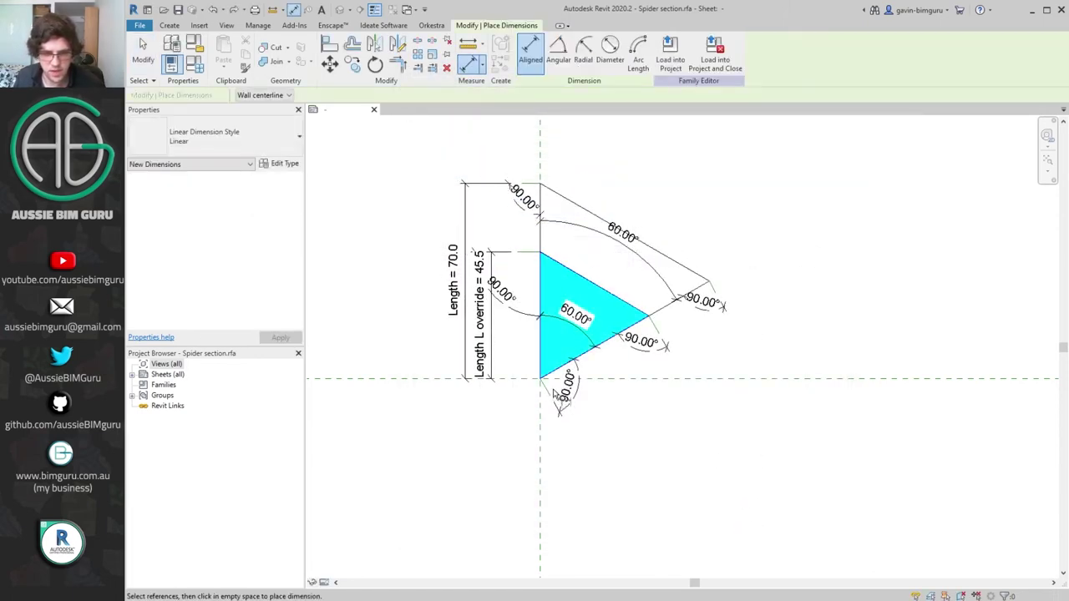
click(670, 334)
click(556, 401)
click(639, 427)
click(716, 301)
click(555, 401)
click(697, 458)
key(Escape)
- Label the angled side's outer dimension with Length and its inner dimension with Length R override
click(576, 52)
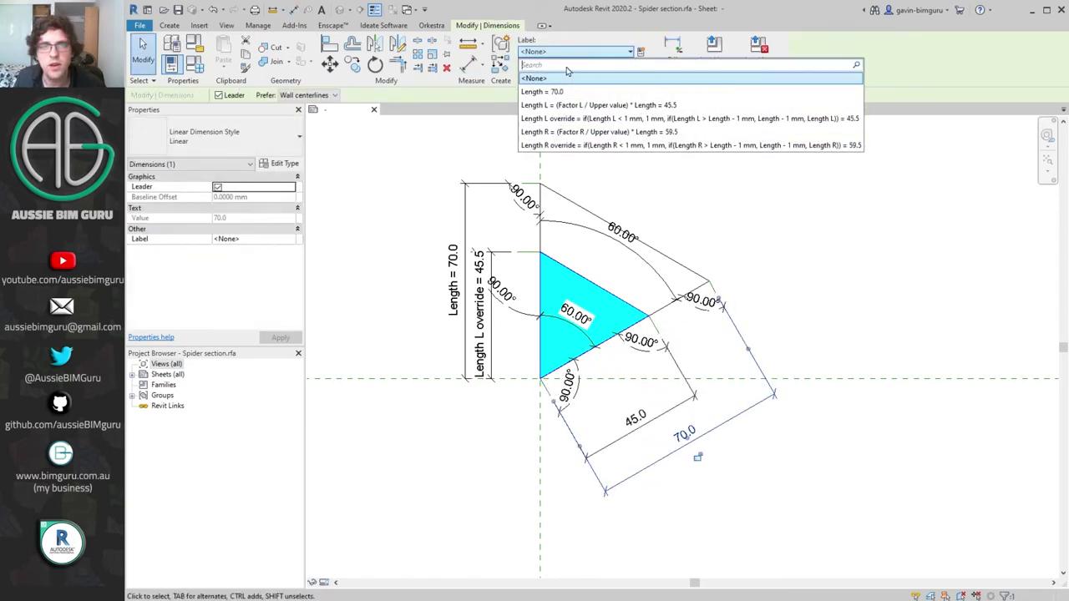
click(543, 92)
click(635, 417)
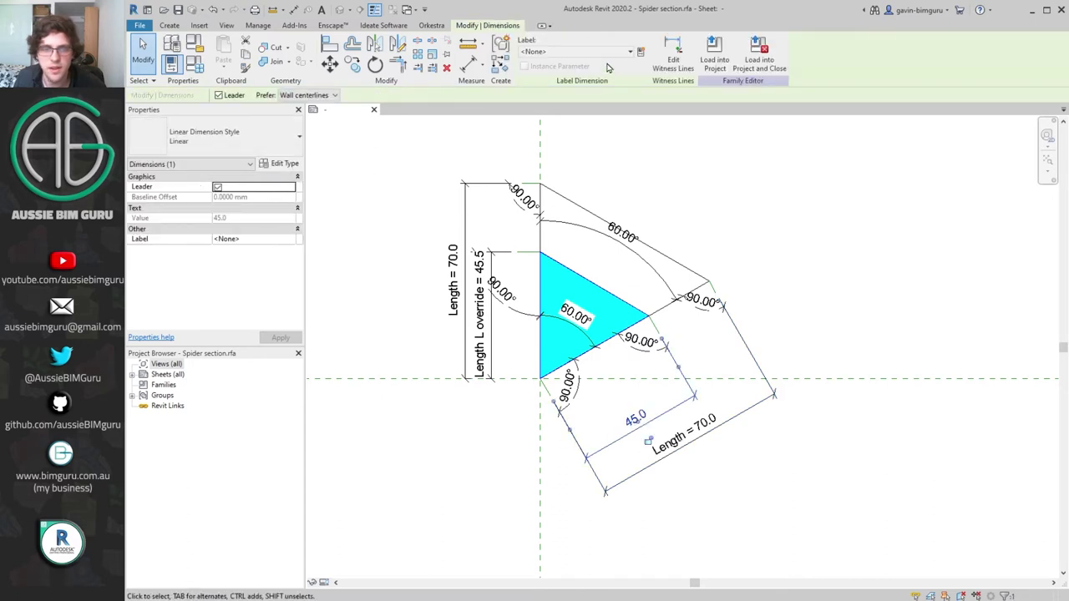
click(584, 52)
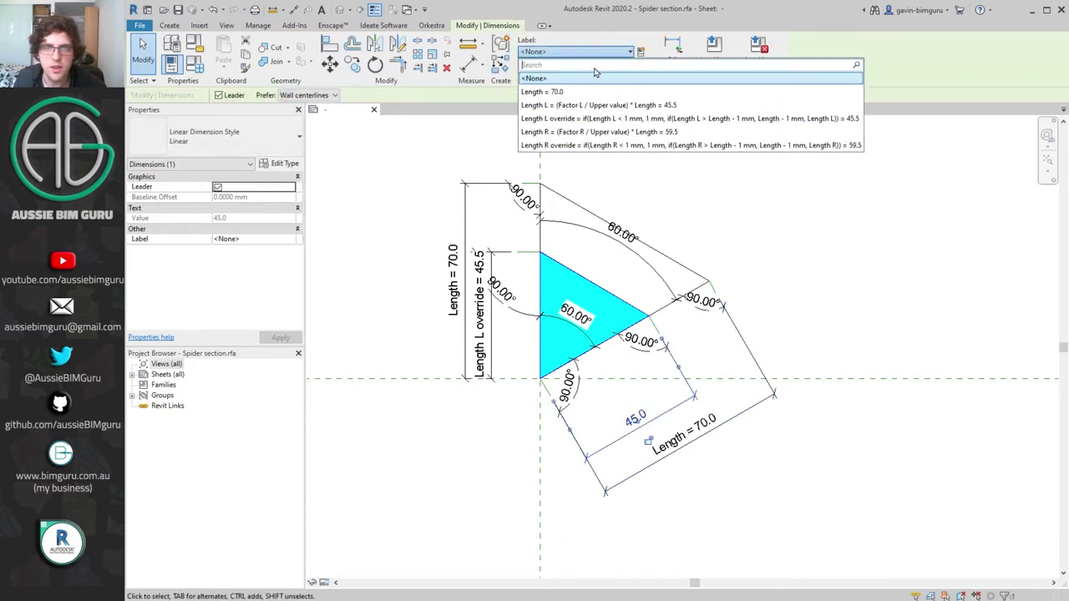
click(598, 145)
click(785, 221)
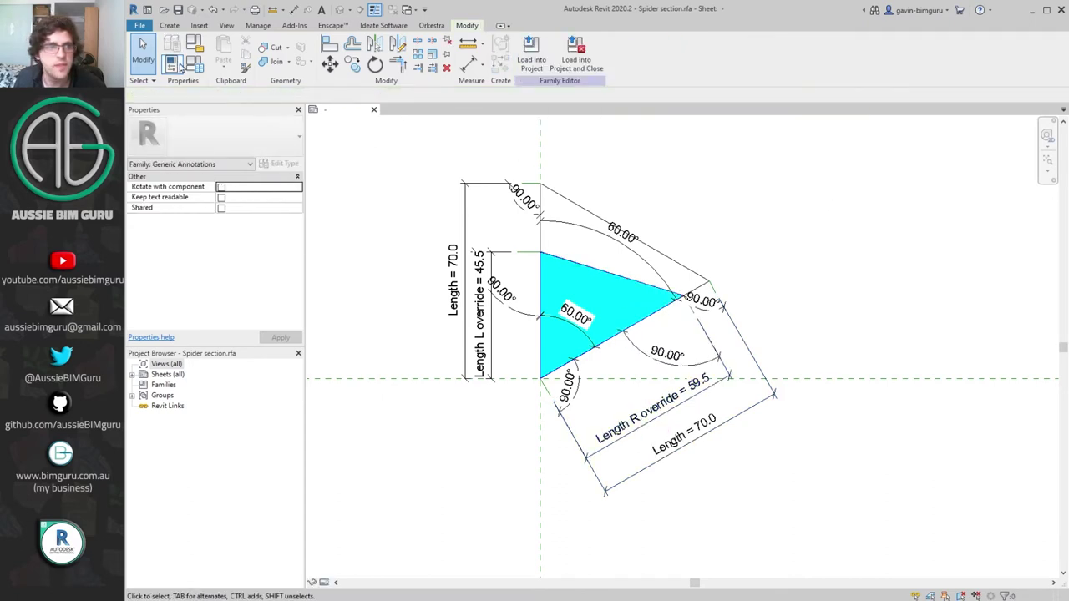
- Flex the fully labelled framework by setting Length to 80, toggle the change with undo and redo, and leave it undone
click(172, 64)
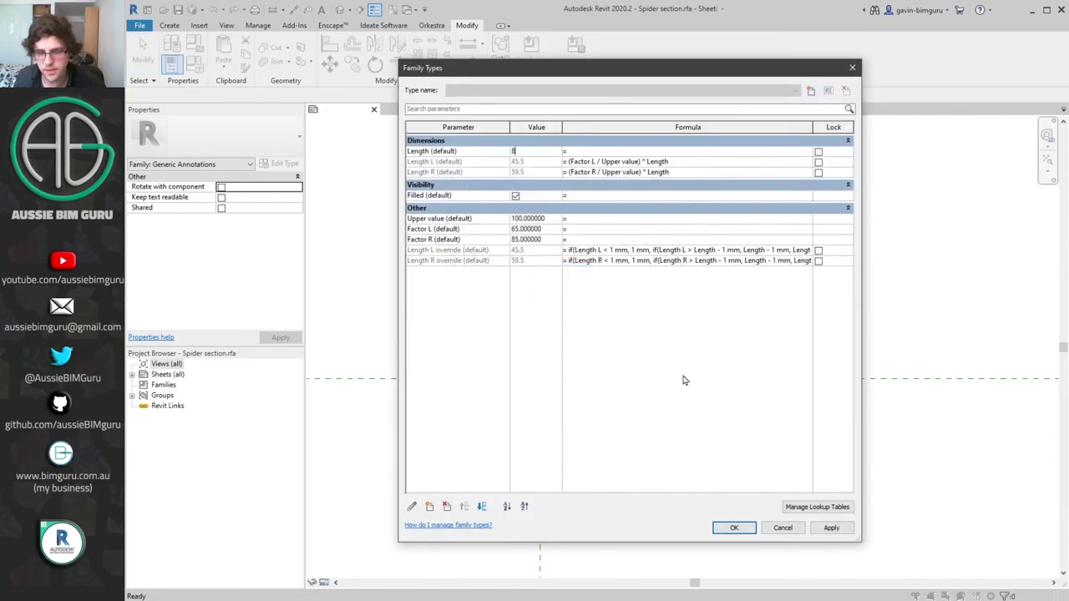
text(80)
click(733, 528)
key(ctrl+z)
key(ctrl+y)
key(ctrl+z)
key(ctrl+y)
key(ctrl+z)
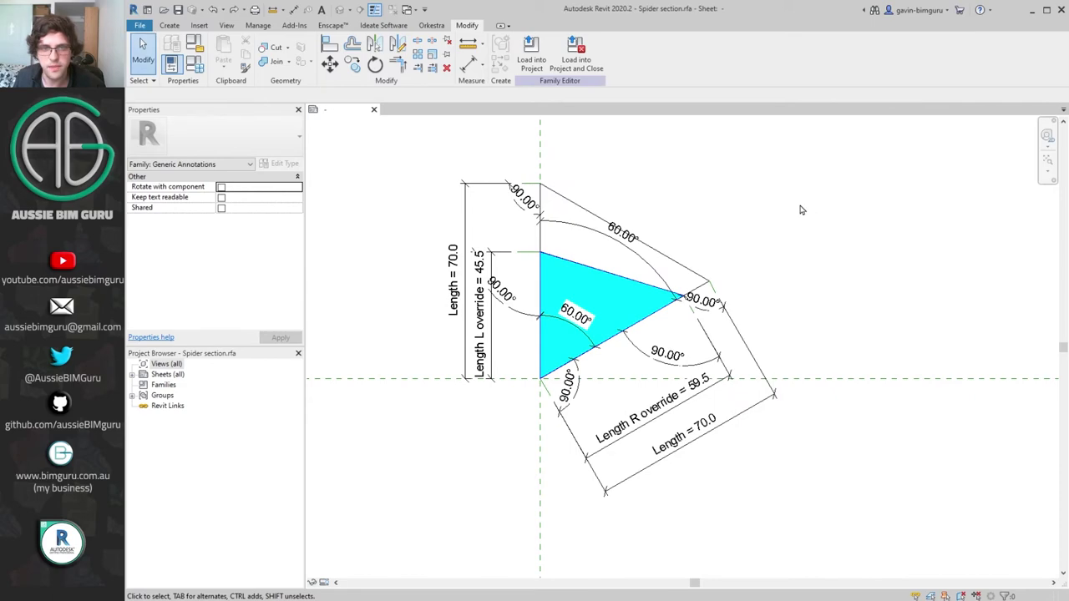
- Set Factor L to 55 and Factor R to 45 in the family types, and compare the shape using undo and redo
click(194, 64)
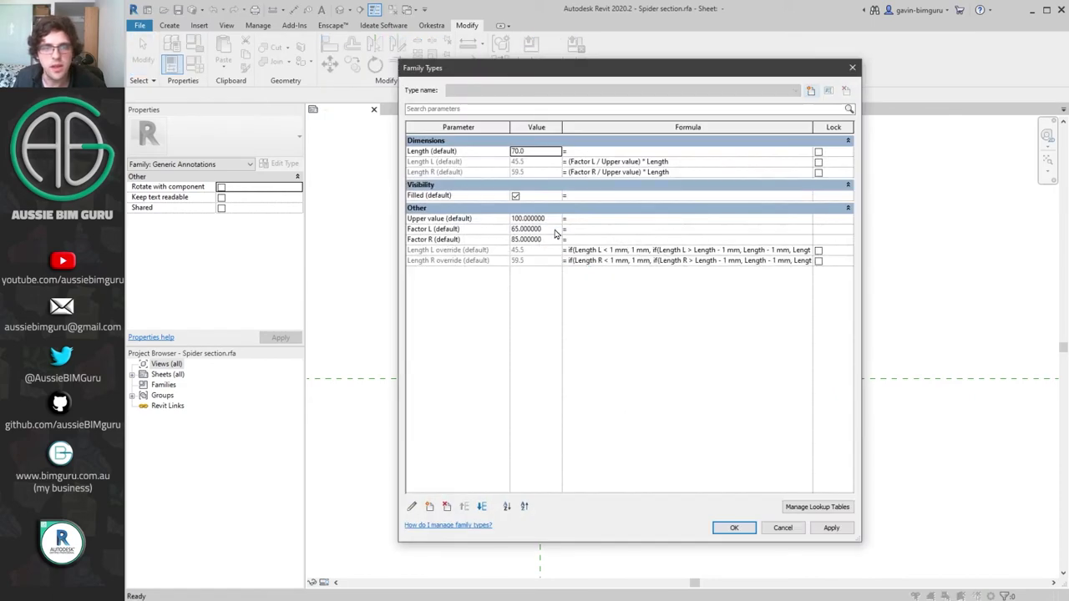
click(735, 527)
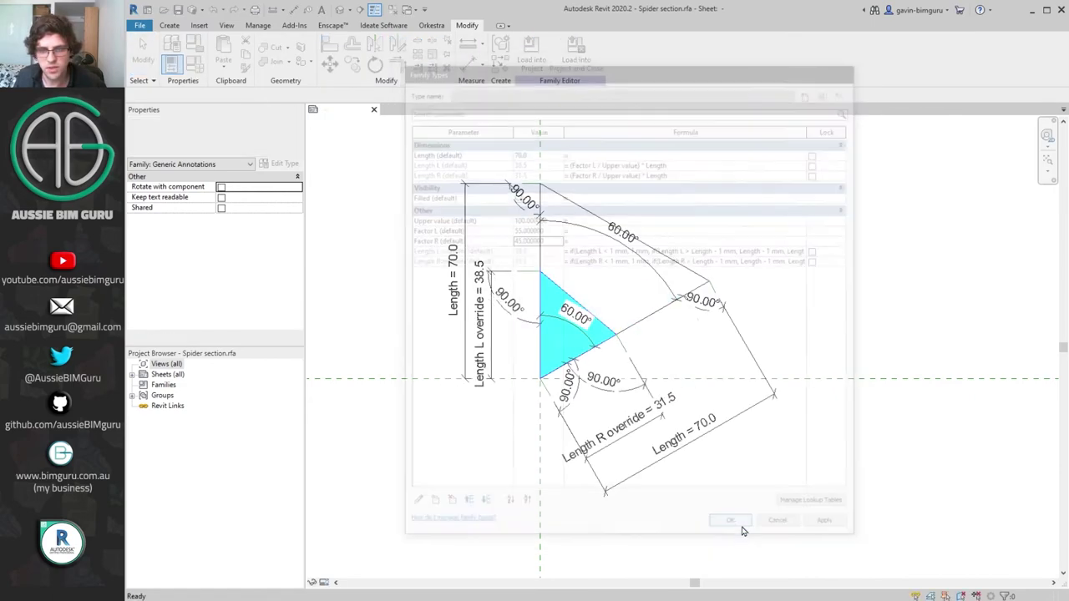
key(ctrl+z)
key(ctrl+y)
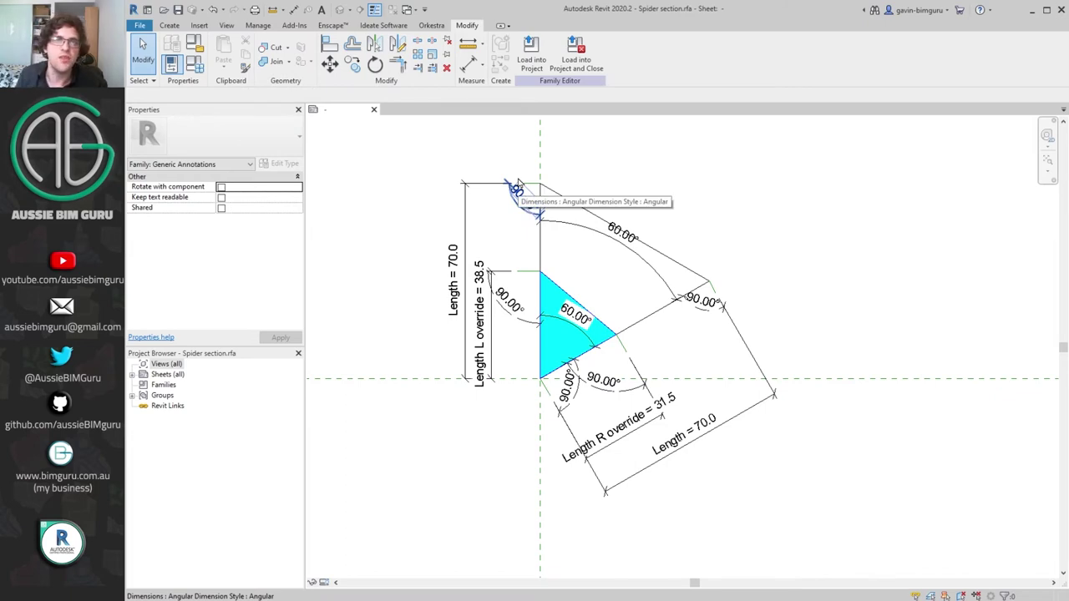
middle_drag(596, 167, 608, 220)
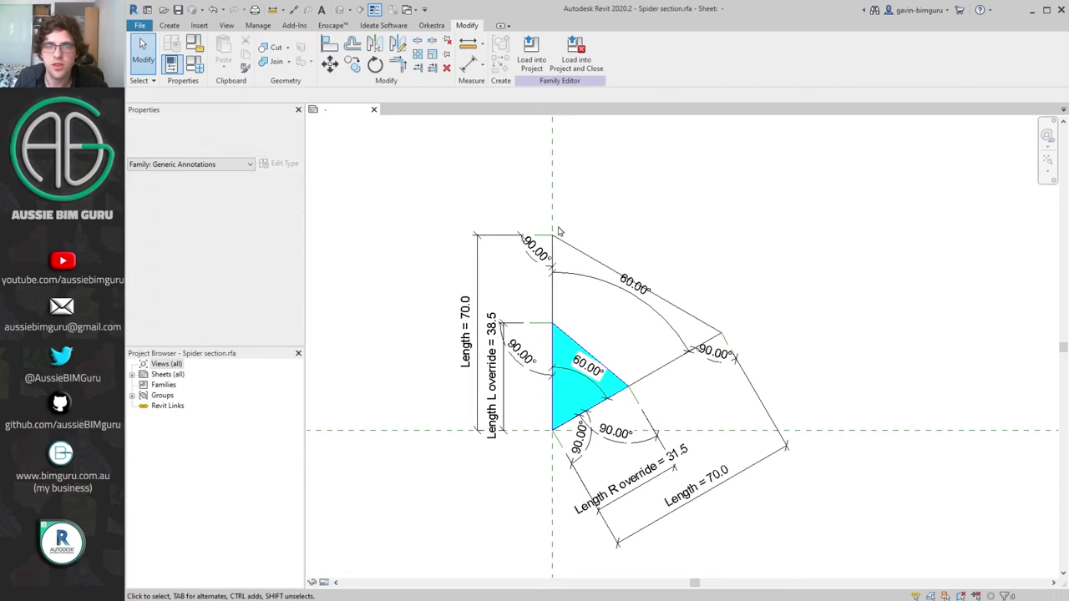
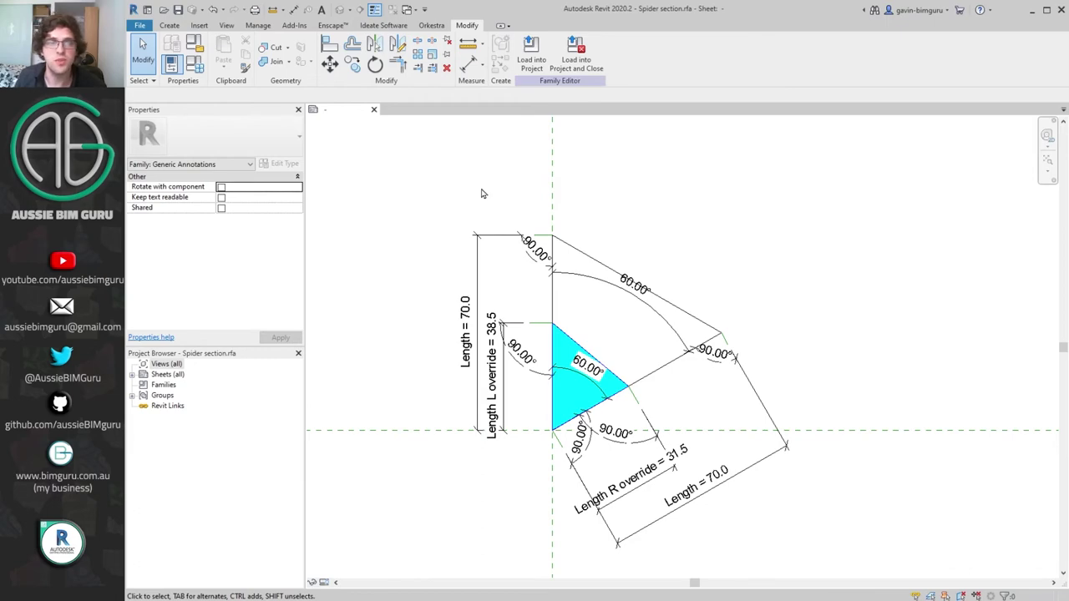
- Create a new family from the Metric Generic Annotation template in the Annotations folder
click(139, 25)
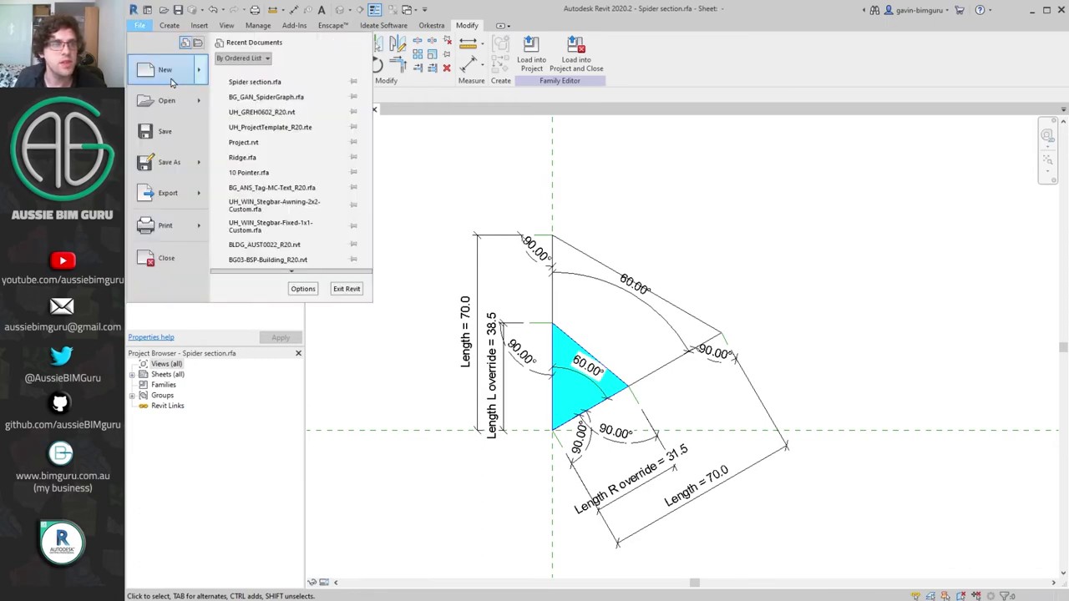
mouse_move(171, 81)
click(251, 104)
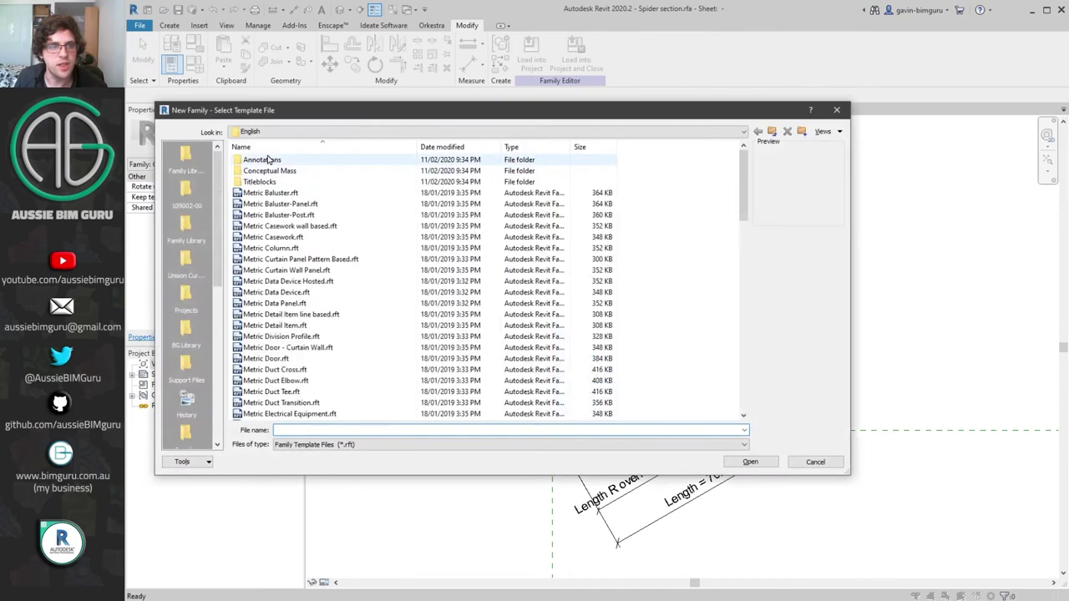
double_click(266, 158)
click(284, 247)
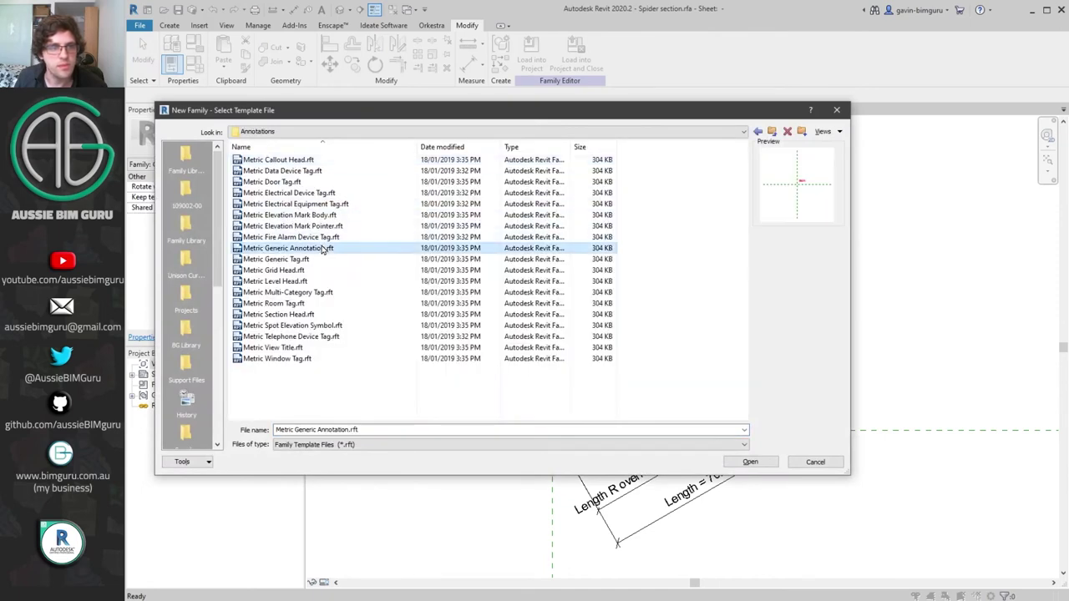
click(748, 461)
- Delete the template's instruction note and fit the view to the reference planes
click(714, 327)
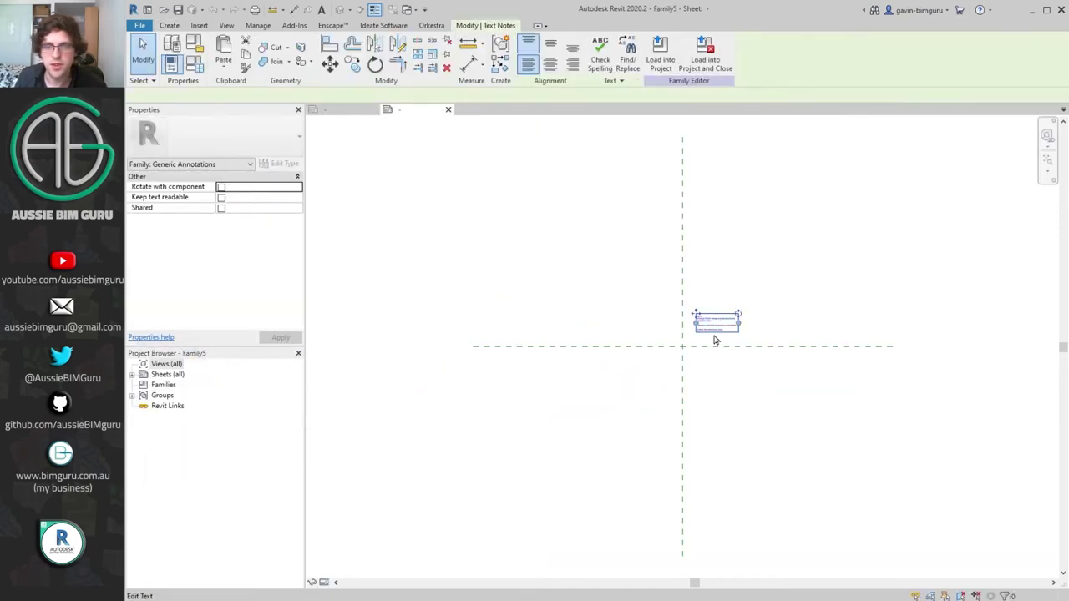
key(Delete)
key(z)
key(f)
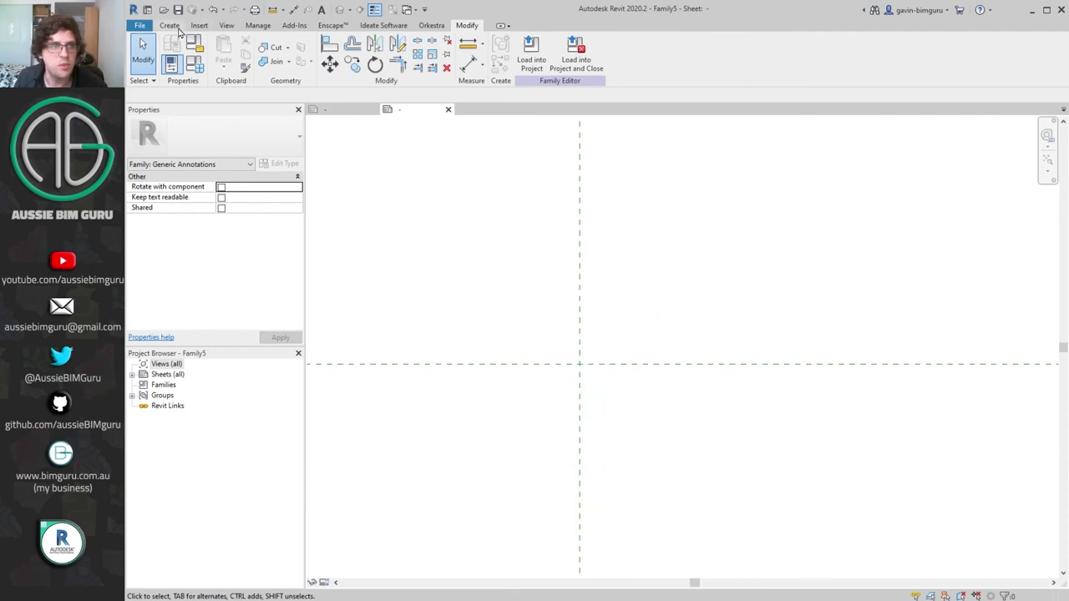
- Place a label at the reference plane intersection, showing a new instance text parameter named Value
click(170, 25)
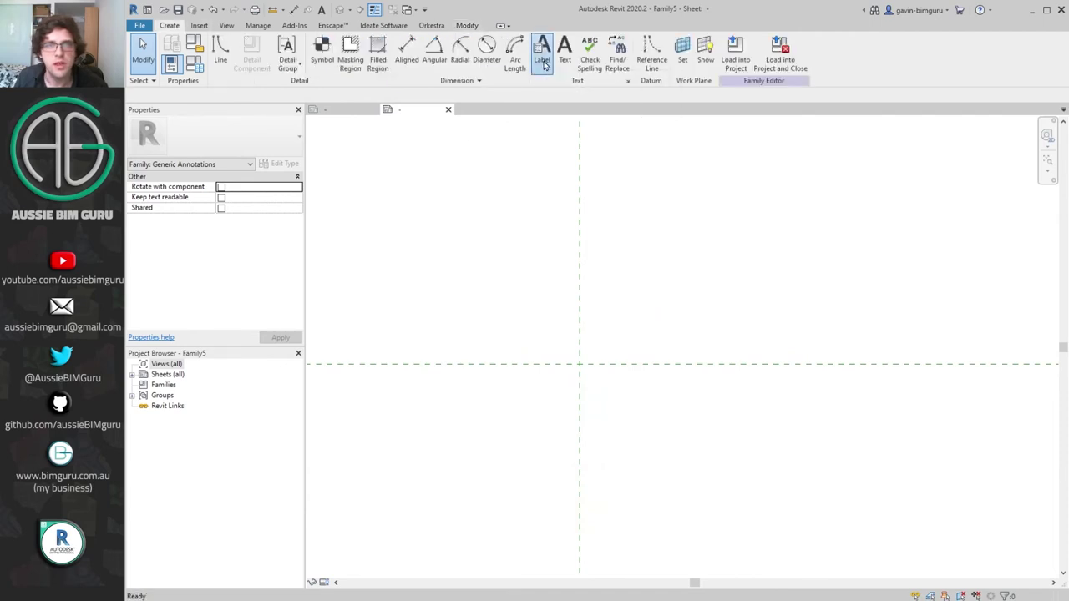
click(542, 50)
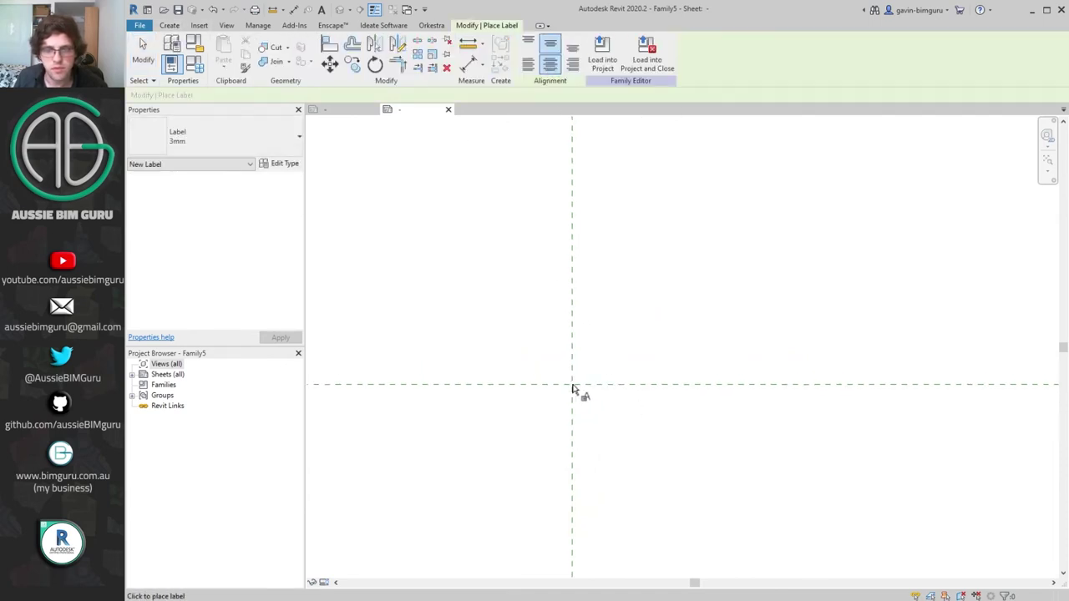
click(572, 389)
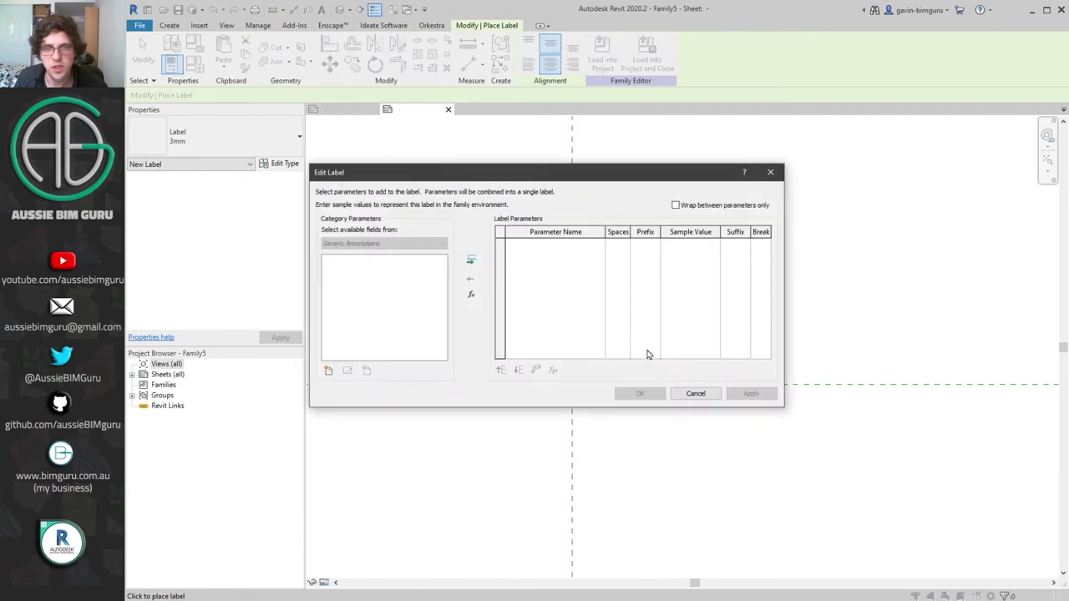
click(329, 371)
text(vAL)
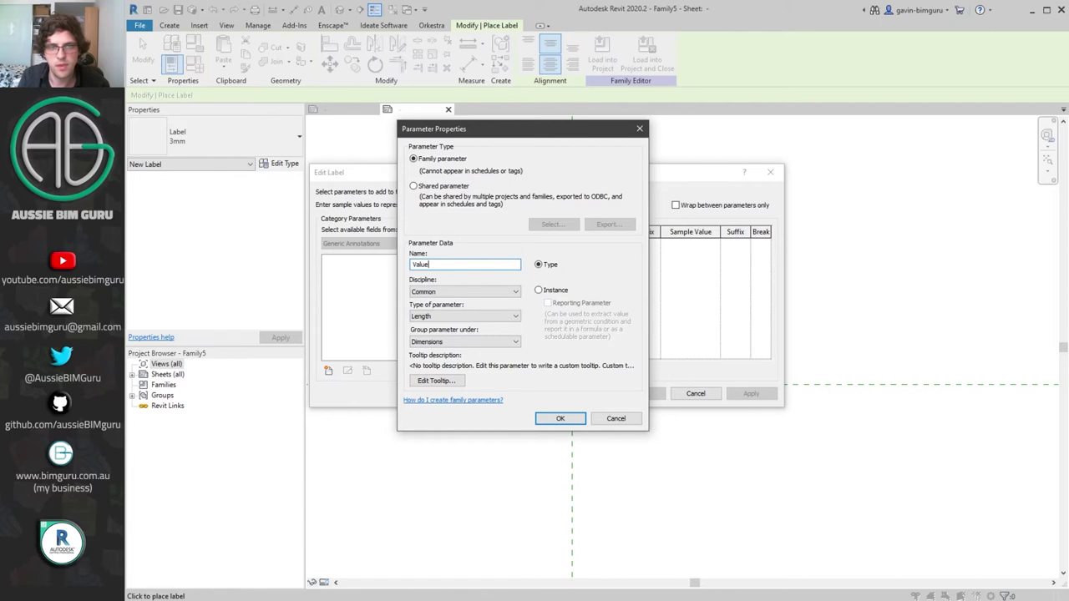
click(544, 292)
click(493, 316)
click(488, 327)
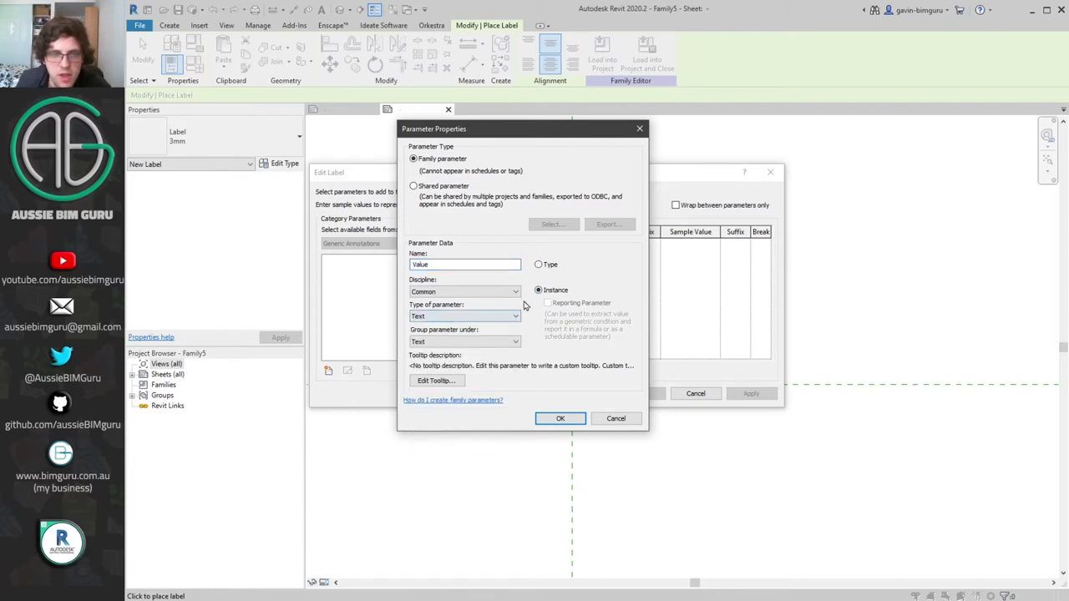
click(560, 419)
click(471, 260)
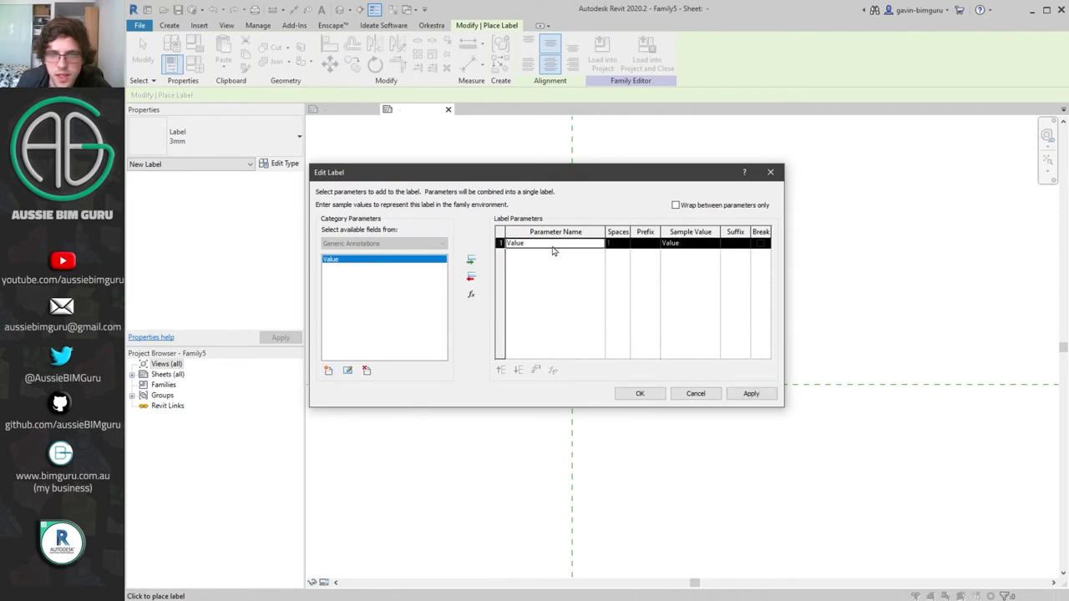
click(640, 394)
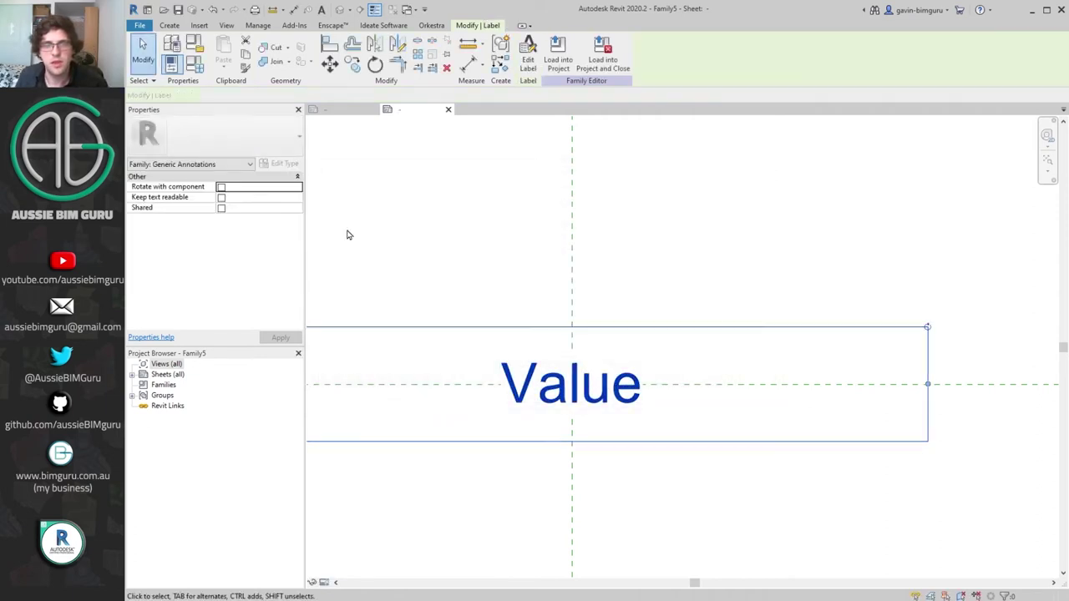
- Set the 3mm label type's background to Transparent and enable wrapping between parameters only for the label
click(280, 163)
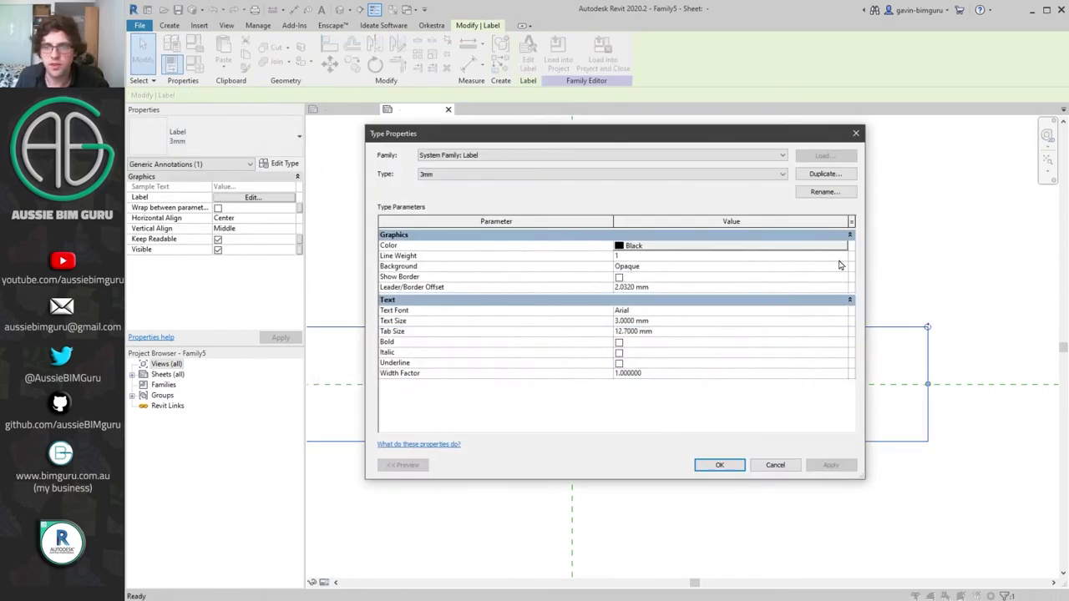
click(844, 271)
click(833, 286)
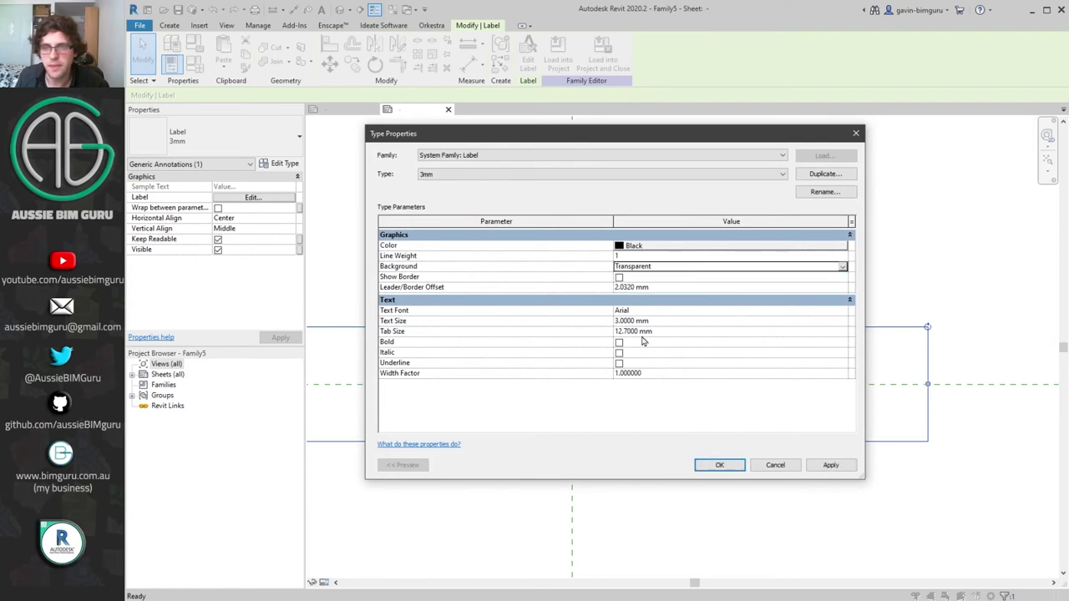
click(720, 465)
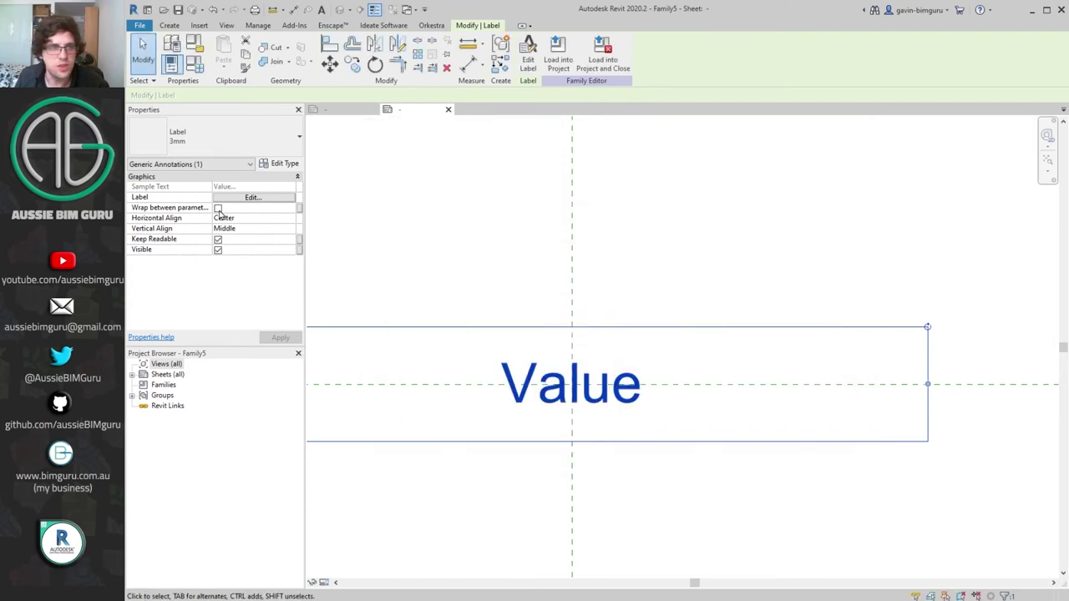
click(218, 208)
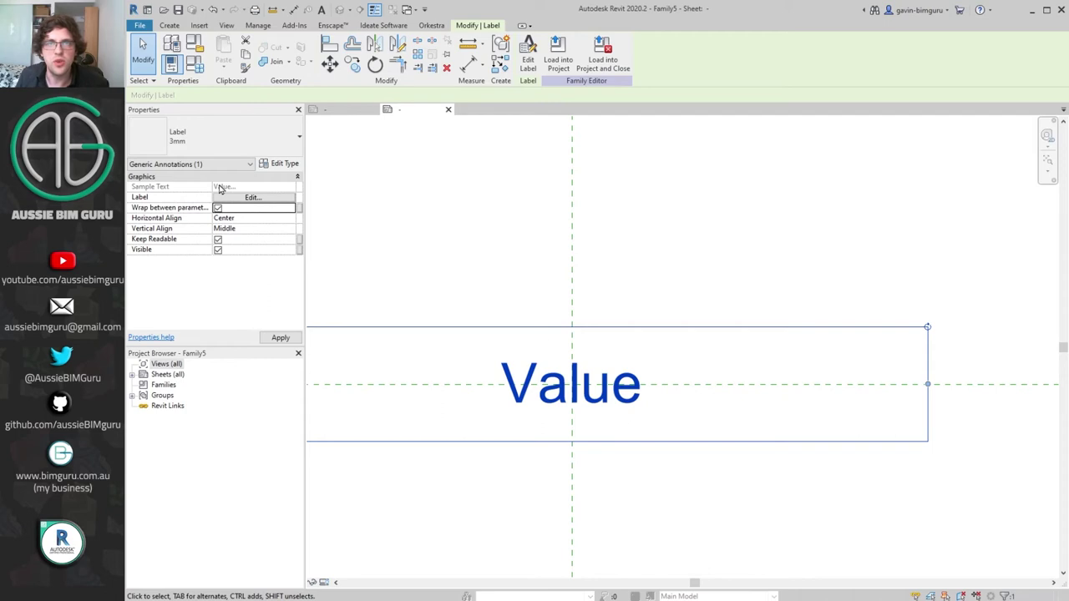
scroll(544, 243, down, 4)
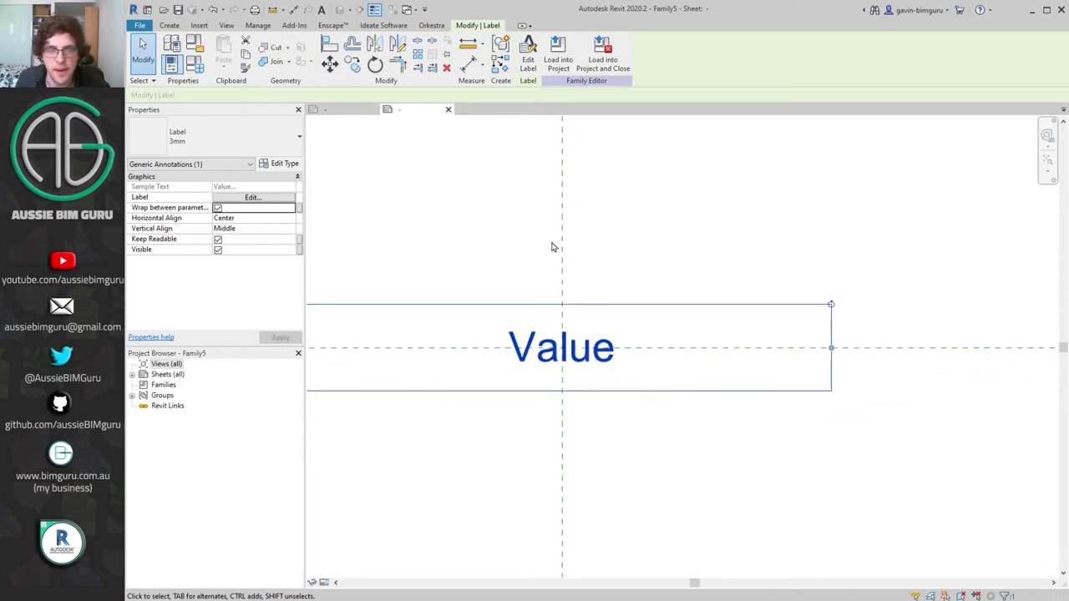
click(666, 268)
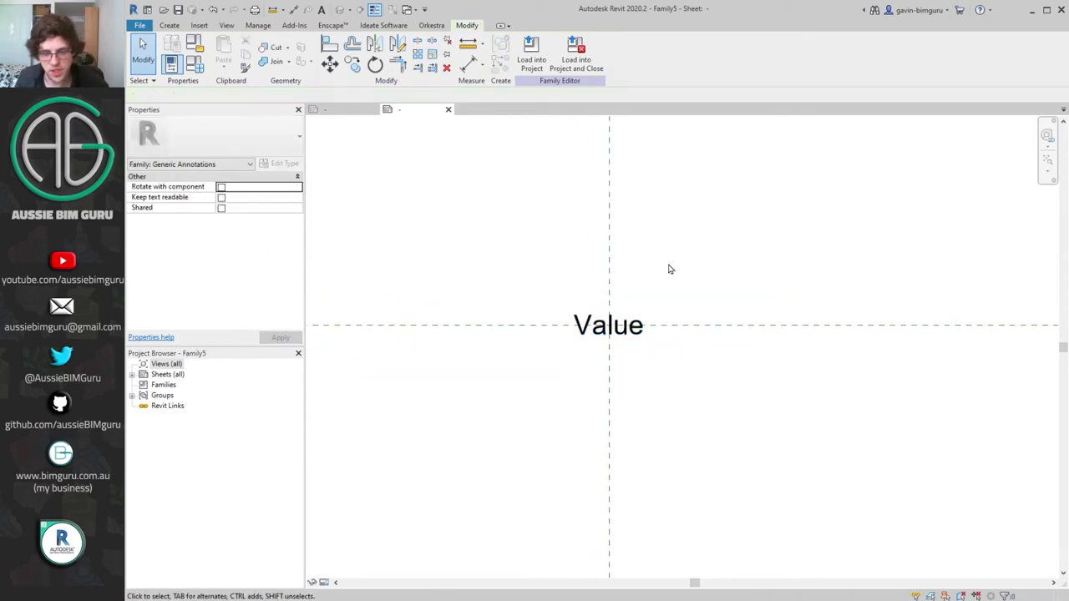
- Add a family type named Typical
click(197, 68)
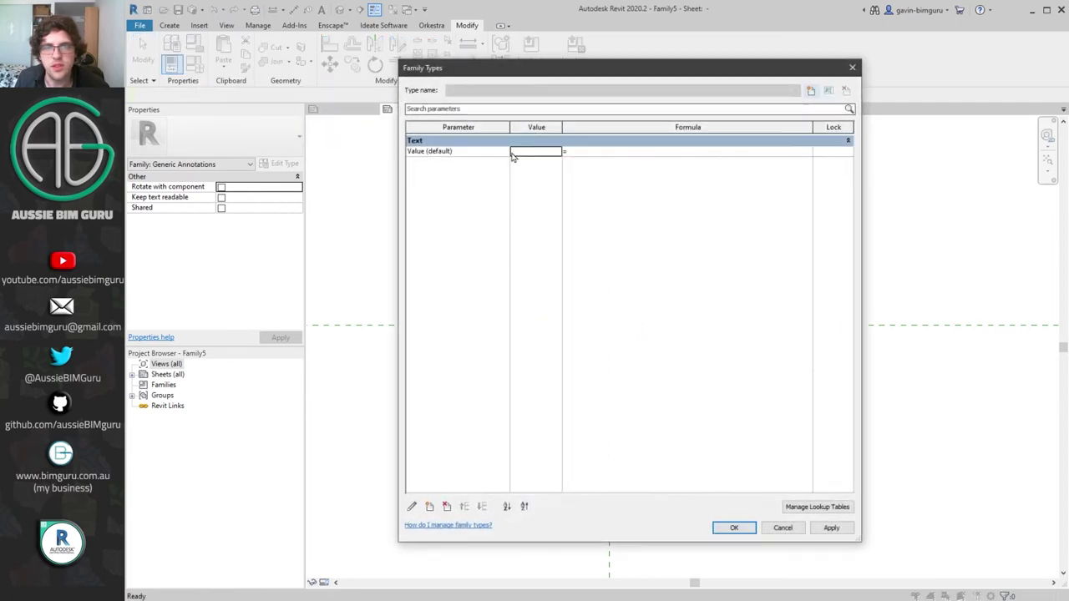
click(818, 90)
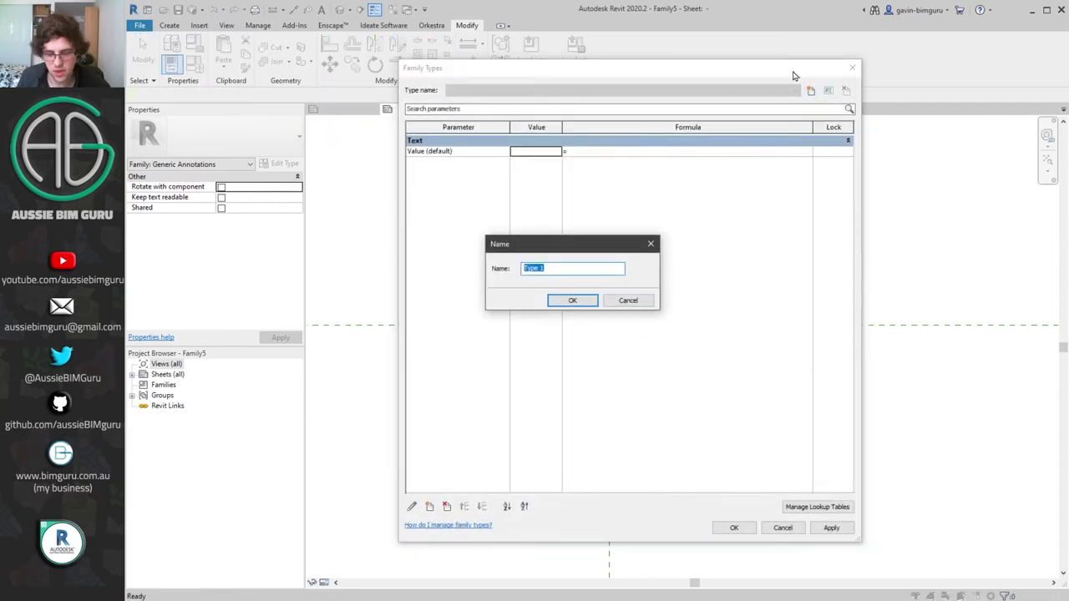
text(Typical)
key(Return)
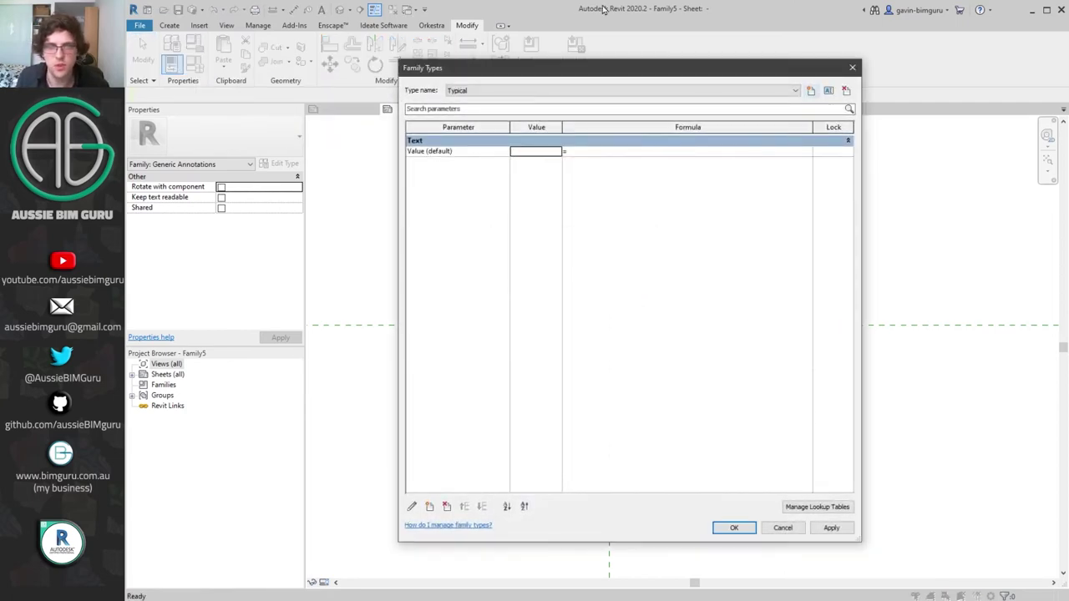
click(732, 528)
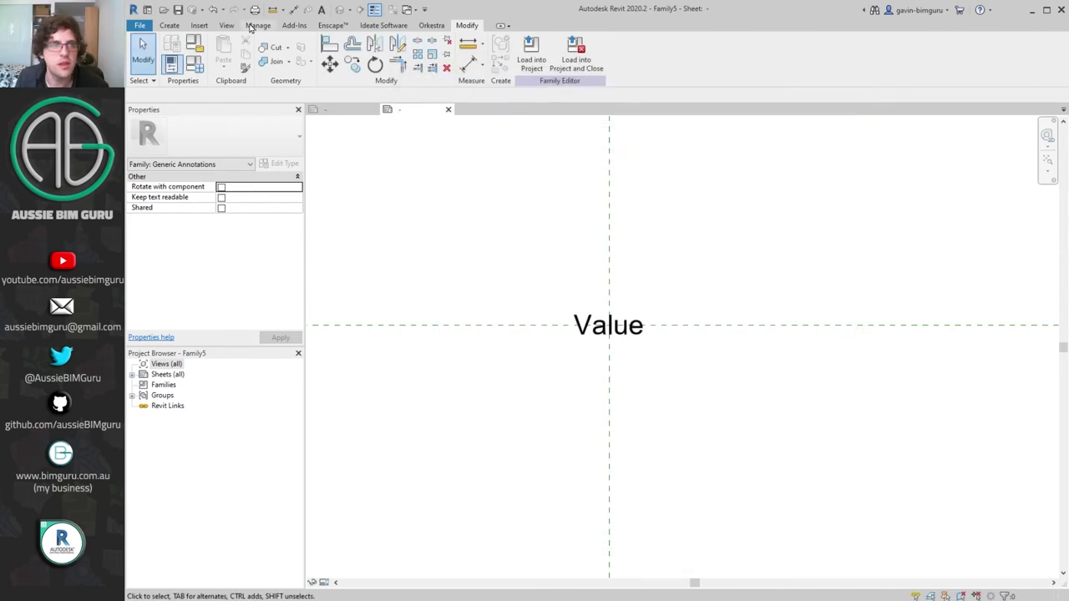
- Save the label family to the Desktop as ValueMarker
click(255, 26)
click(139, 25)
mouse_move(167, 160)
click(255, 157)
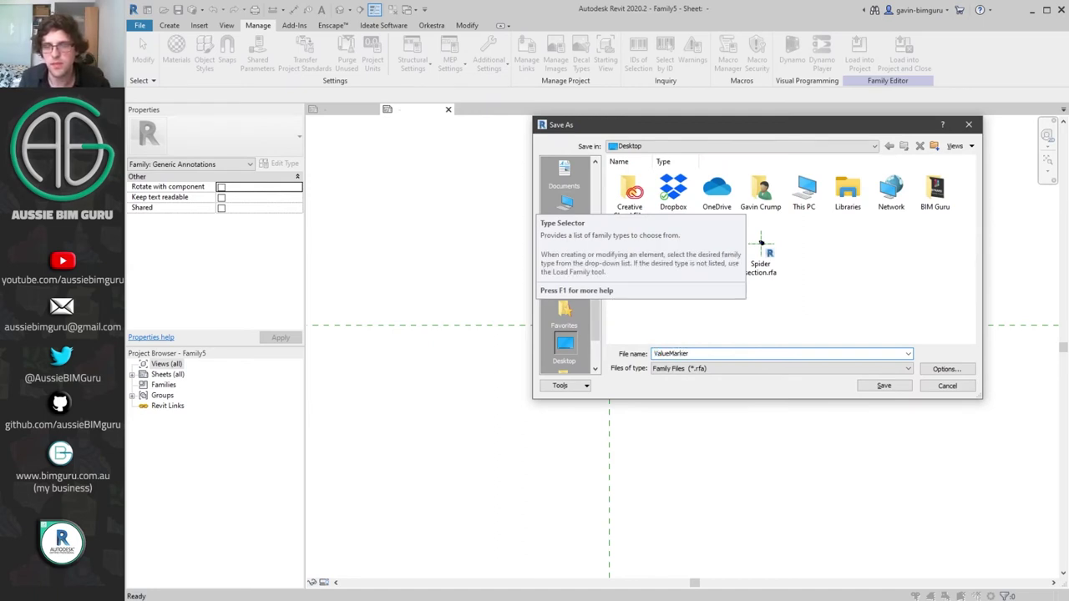
key(Return)
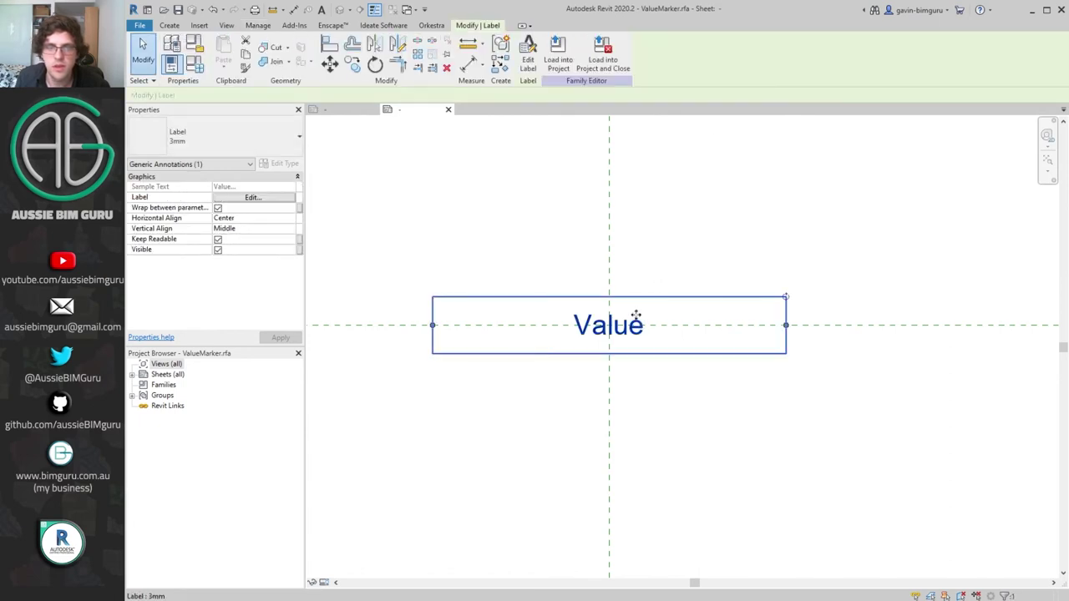
- Review the label's type properties, and open the Value parameter's properties from the label definition
click(283, 163)
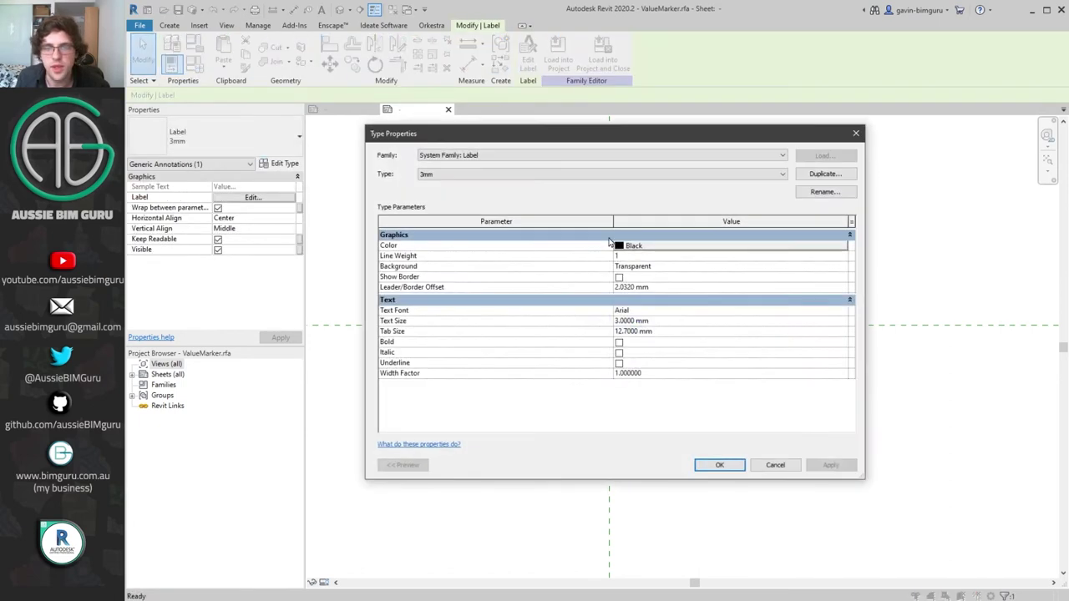
key(Escape)
click(283, 198)
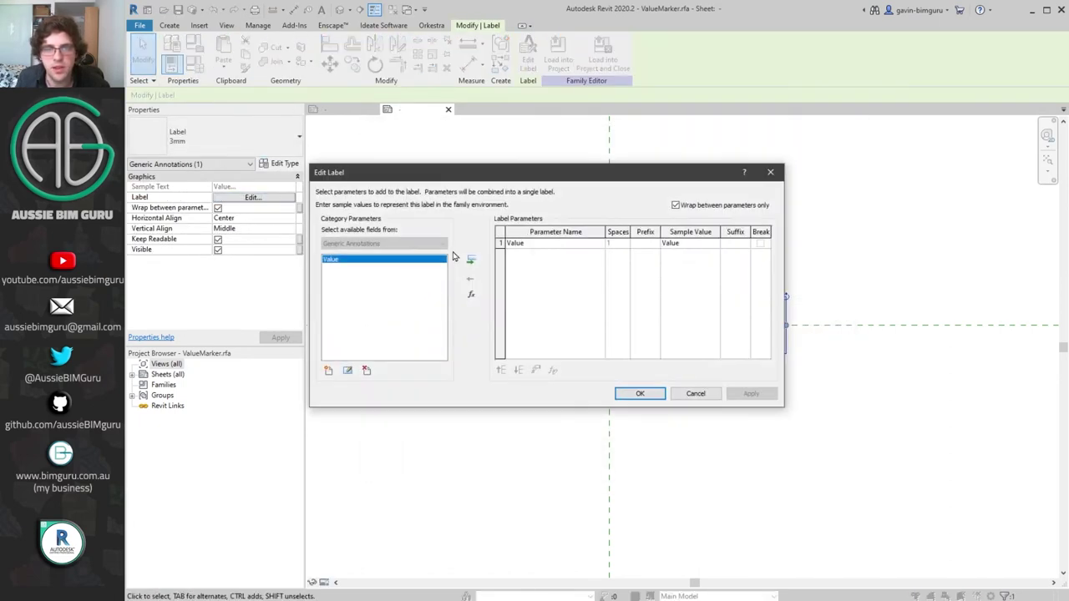
click(550, 243)
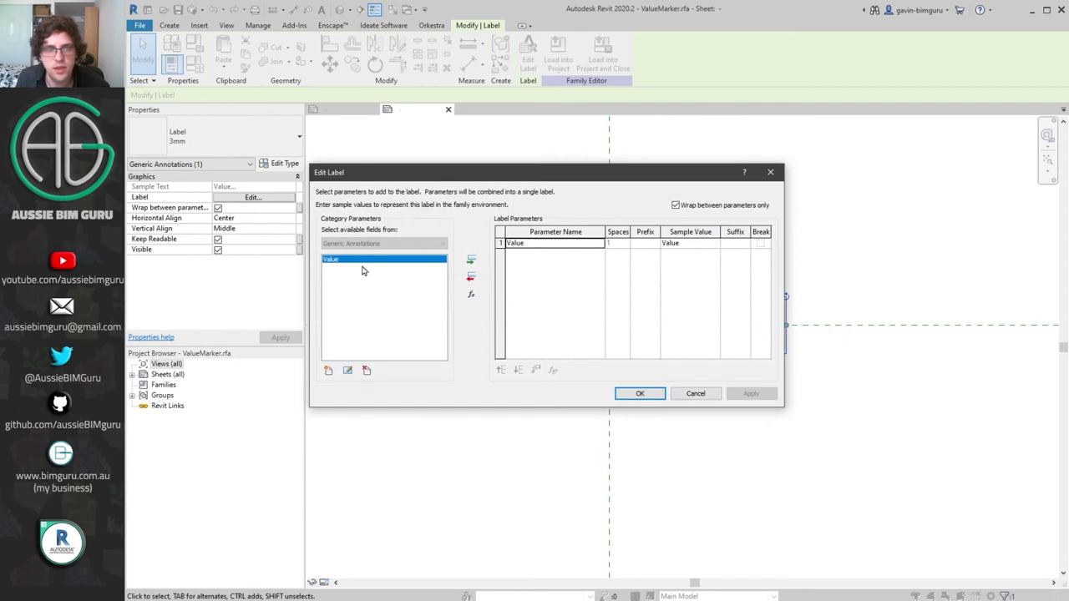
click(347, 371)
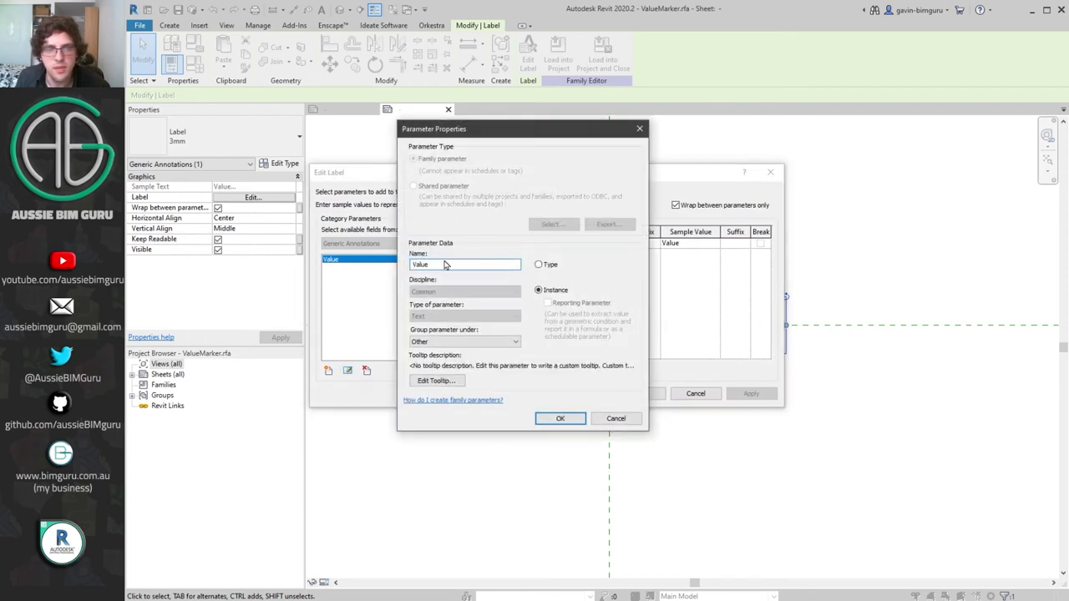
- Rename the label's Value parameter to Title and accept the label changes
text(Title)
key(Return)
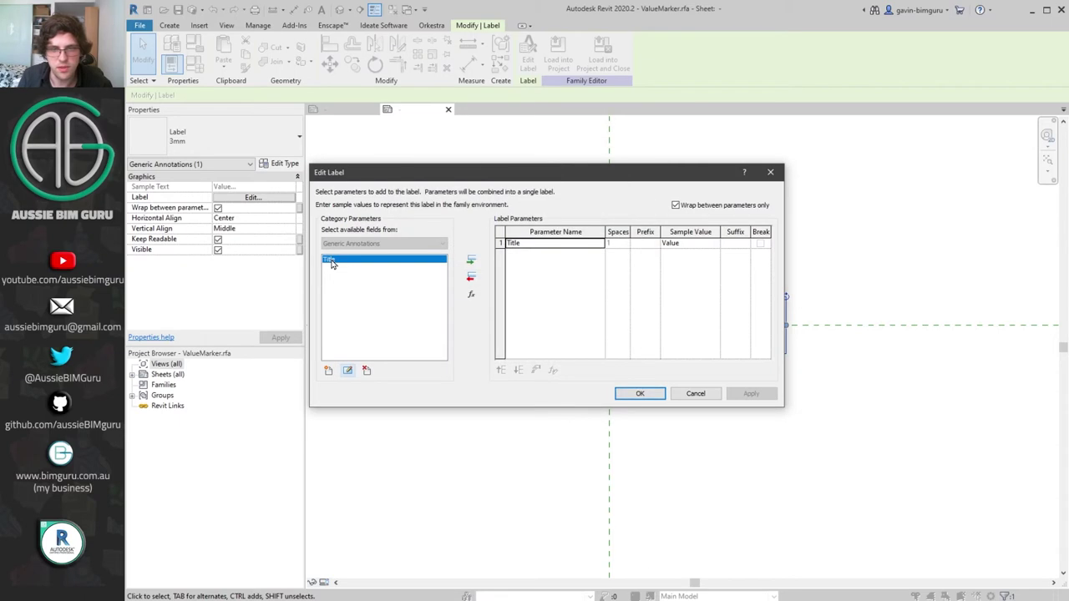
click(640, 394)
click(730, 227)
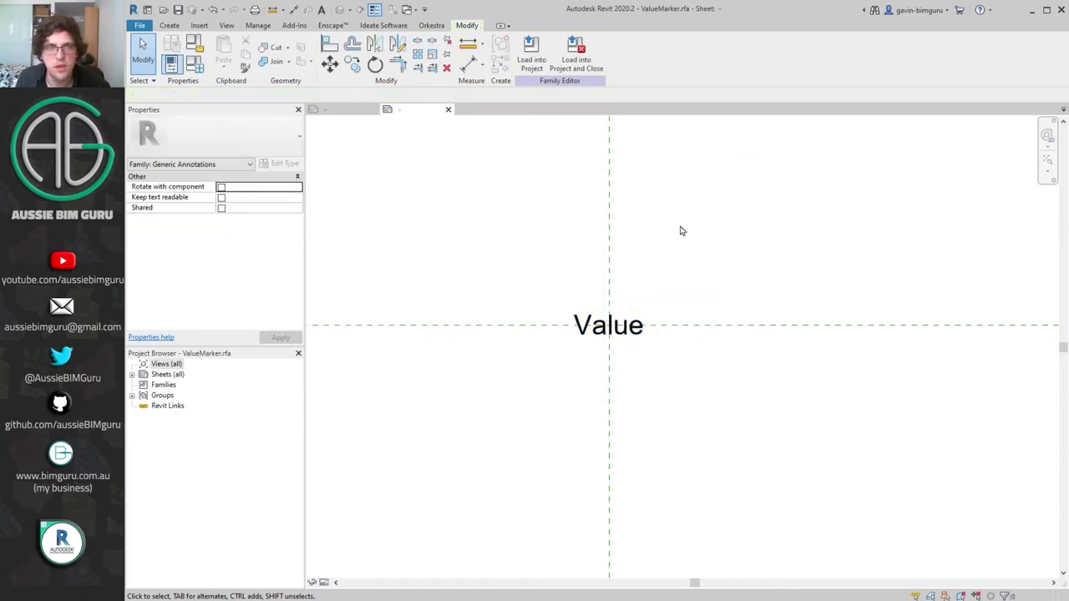
- Save the family as a copy named TitleMarker.rfa on the Desktop and close it
click(139, 25)
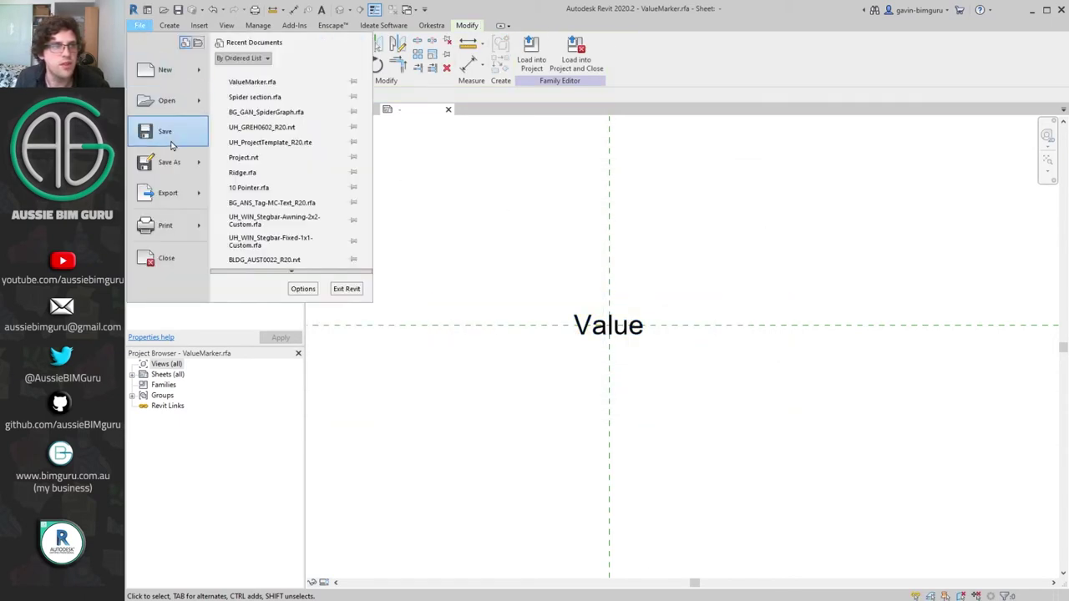
mouse_move(155, 159)
click(269, 155)
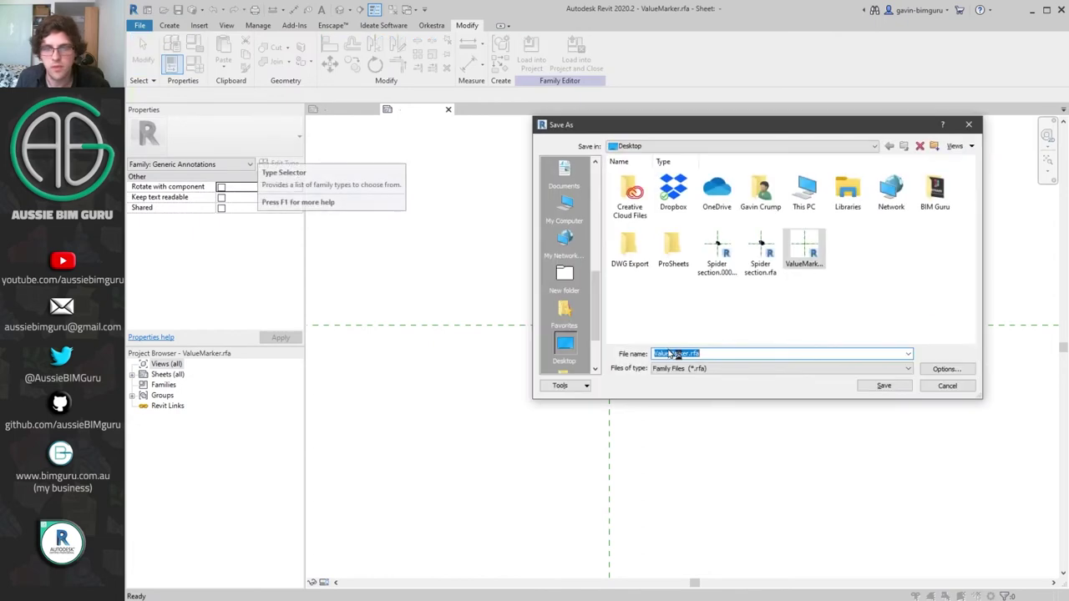
text(Tit)
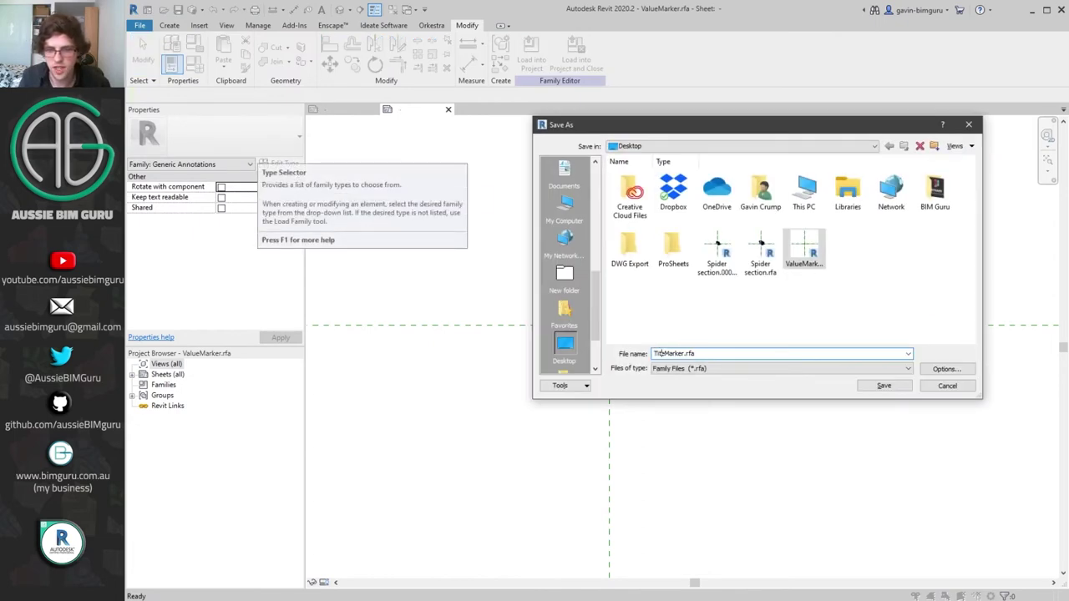
key(Return)
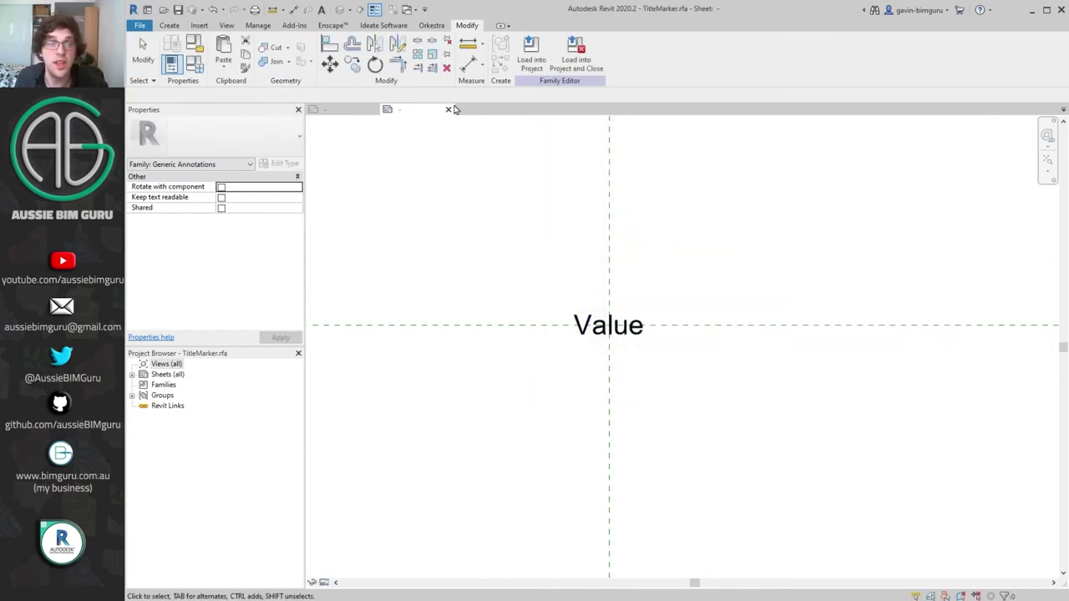
click(448, 109)
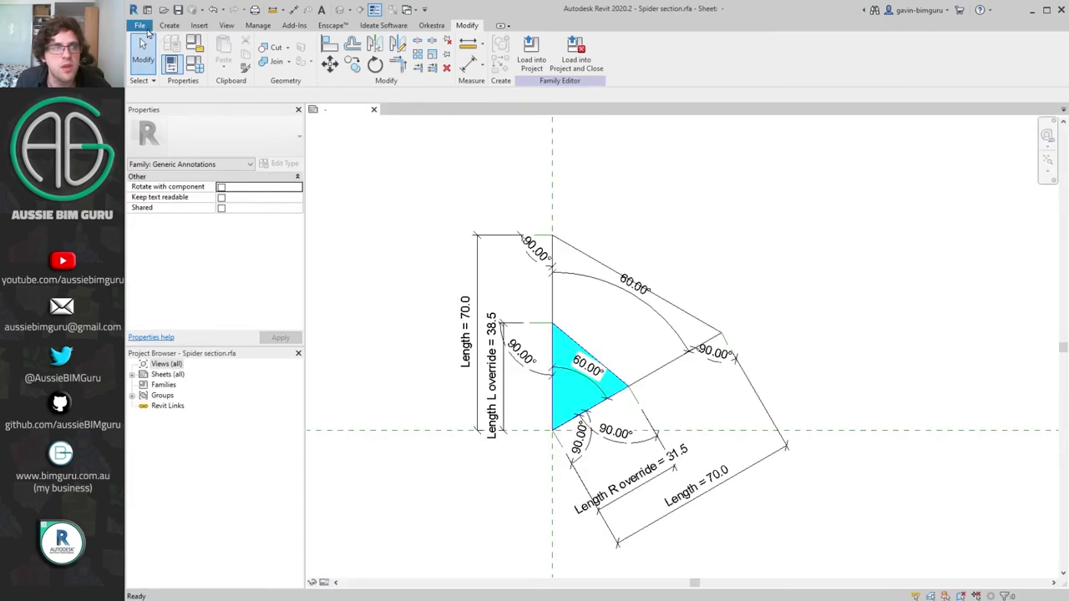
- Reopen the ValueMarker.rfa family and open its label's parameter settings for editing
click(142, 29)
click(261, 99)
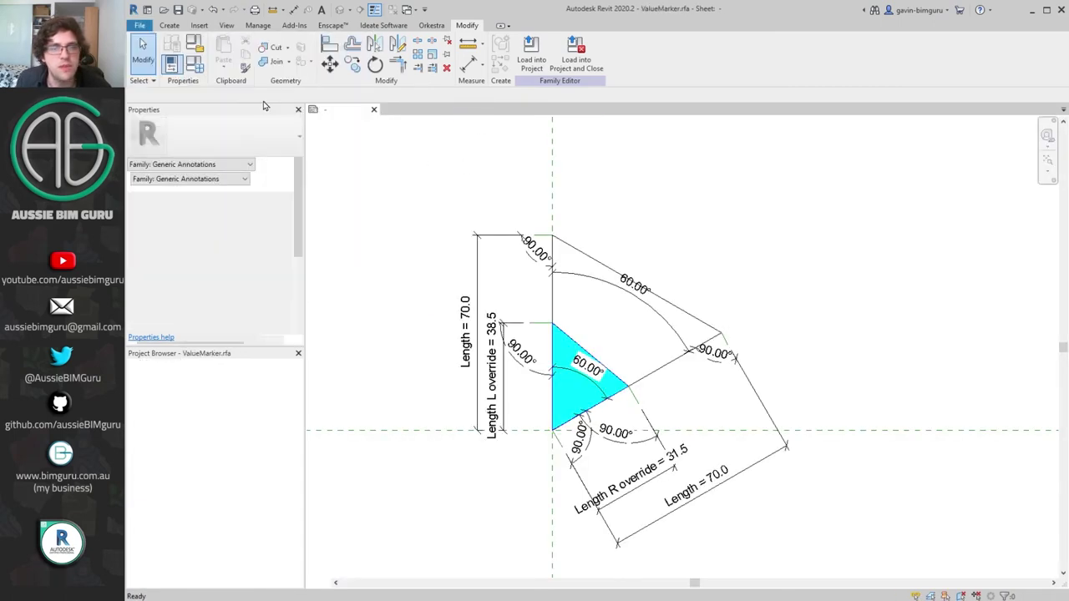
scroll(686, 345, up, 5)
click(662, 345)
click(253, 198)
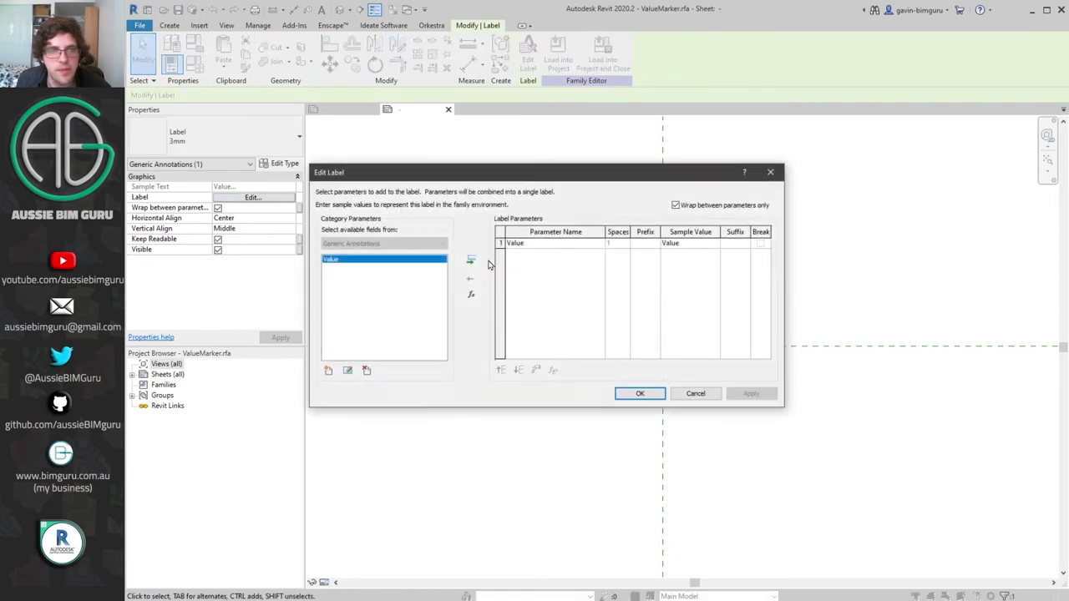
click(344, 373)
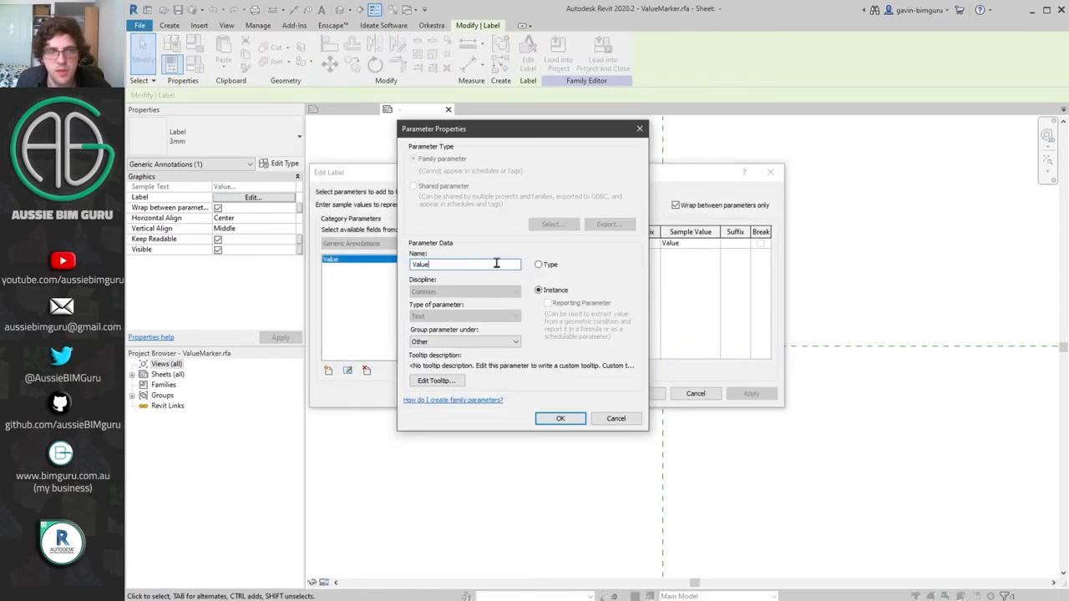
click(615, 418)
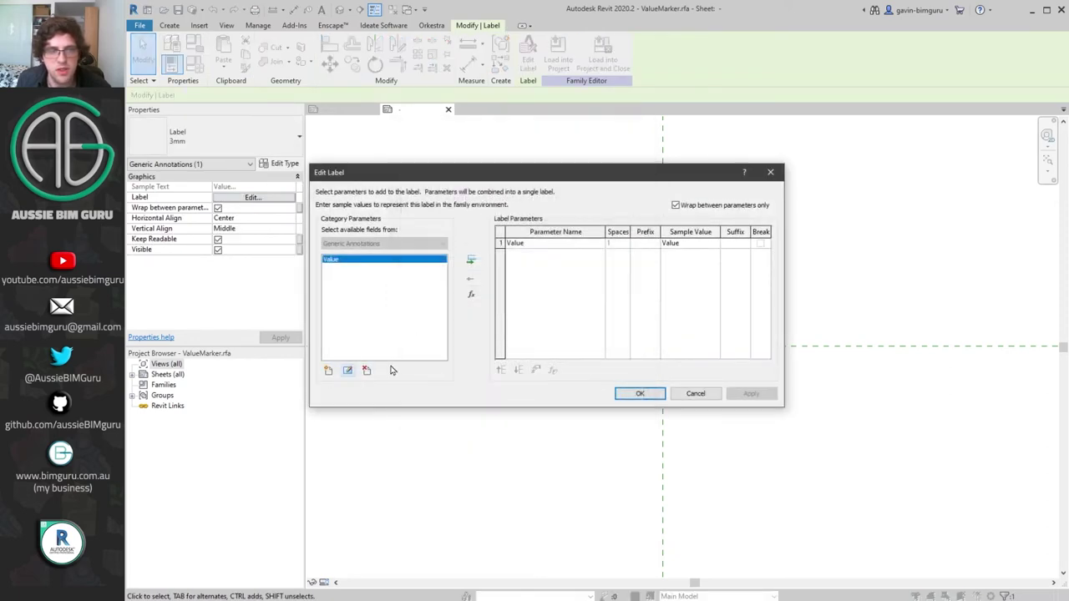
click(329, 372)
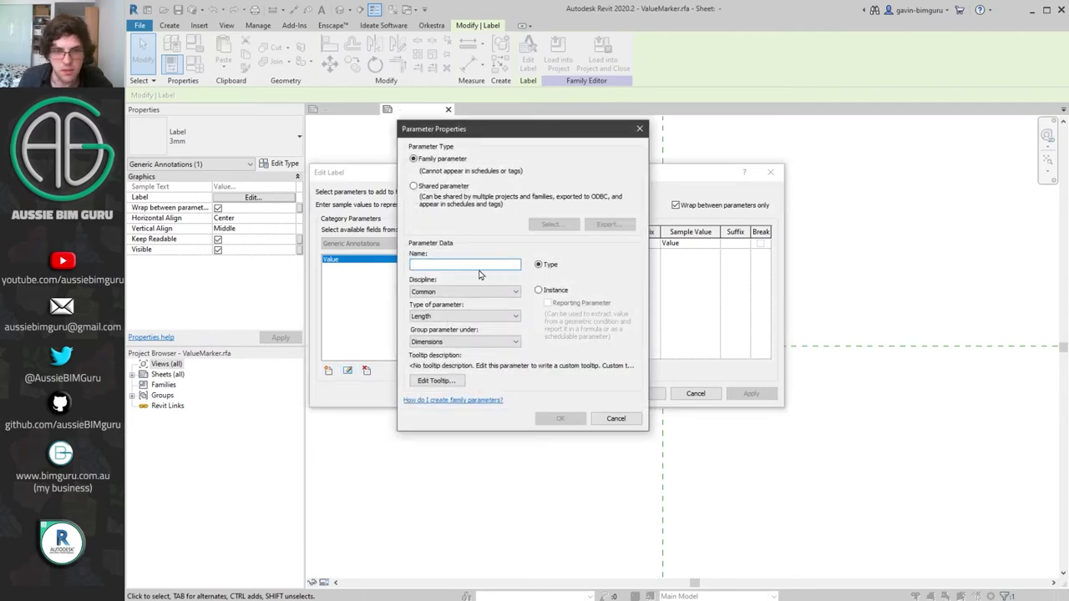
key(Escape)
- Rename the existing Value text parameter to Title in the ValueMarker label
click(349, 372)
text(title)
key(Return)
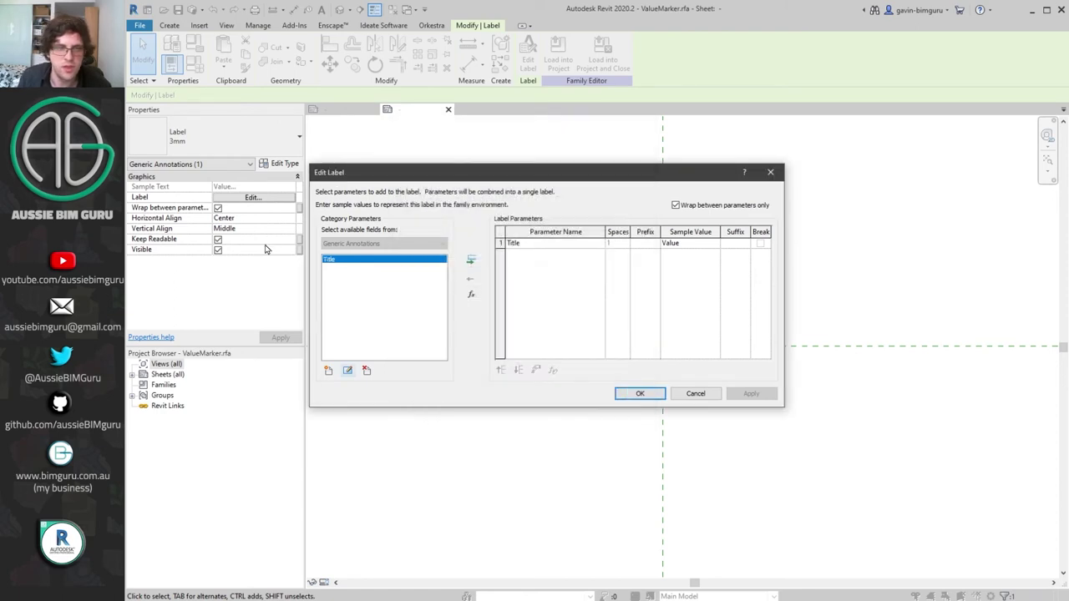
- Create a family parameter named Value with type Number, grouped under Other
click(328, 370)
text(Value)
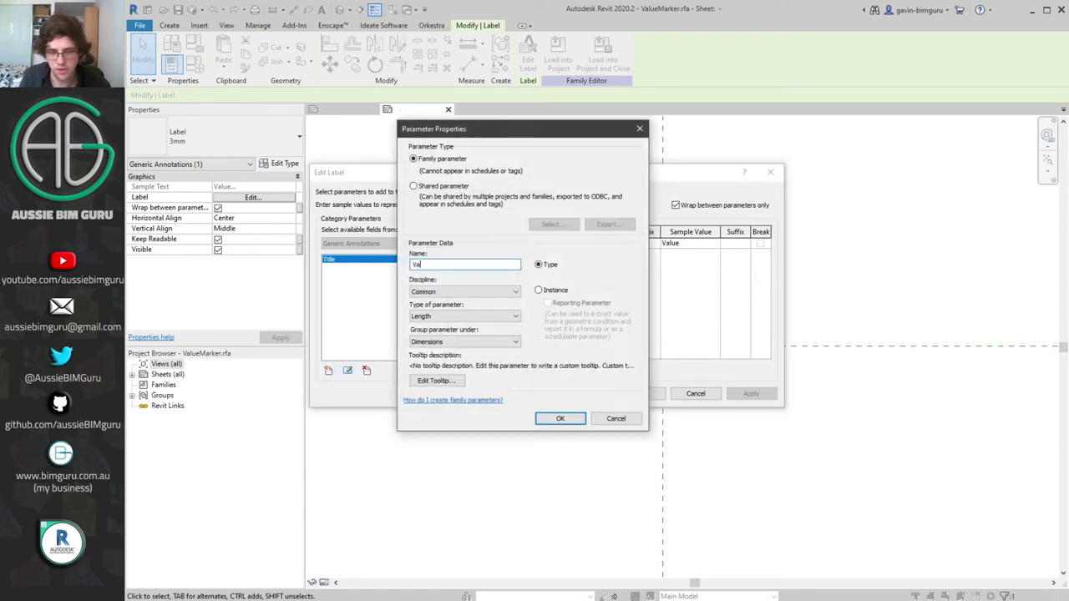
click(464, 315)
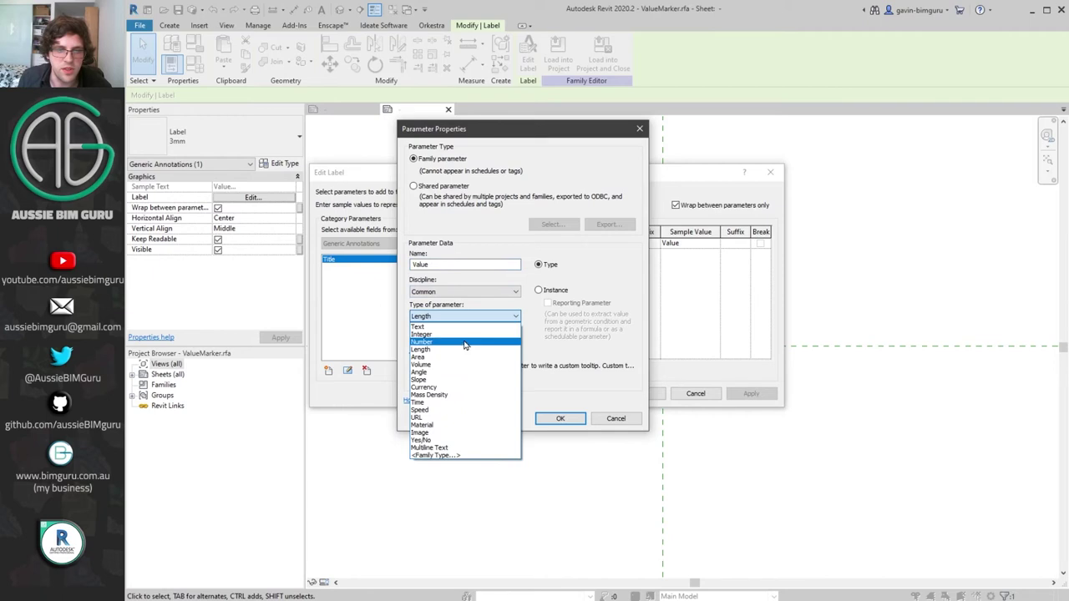
click(465, 344)
click(465, 342)
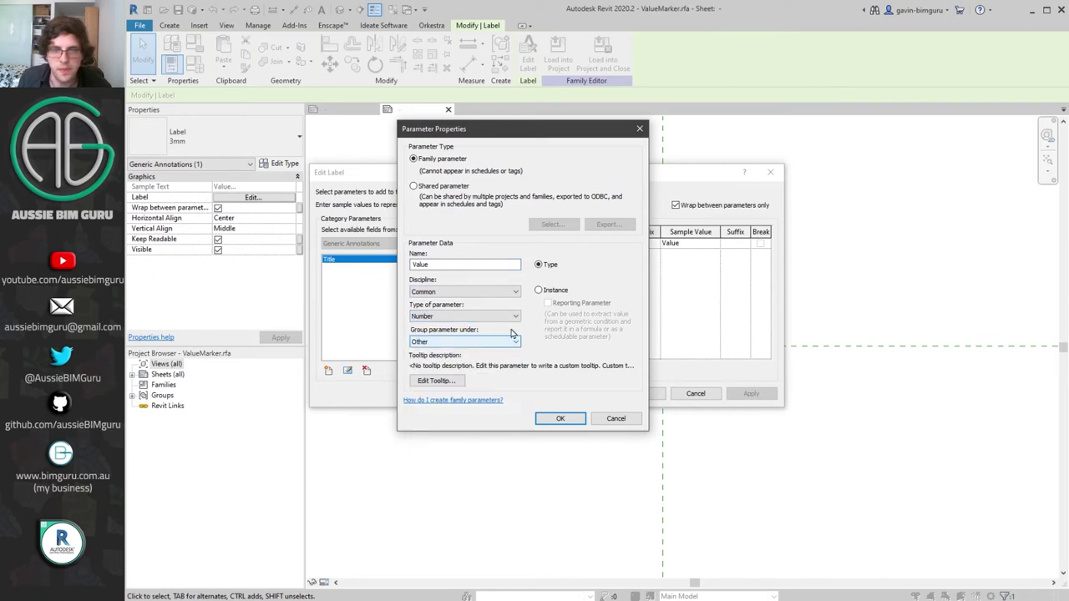
click(555, 422)
- Add the Value number parameter to the label and remove the Title parameter from it
click(425, 267)
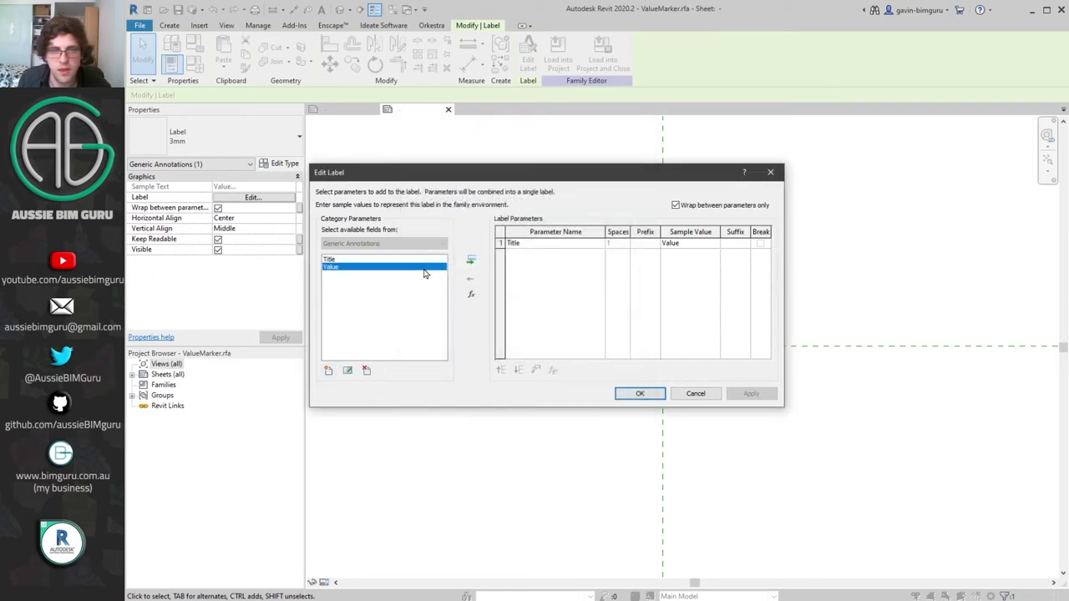
click(470, 262)
click(526, 244)
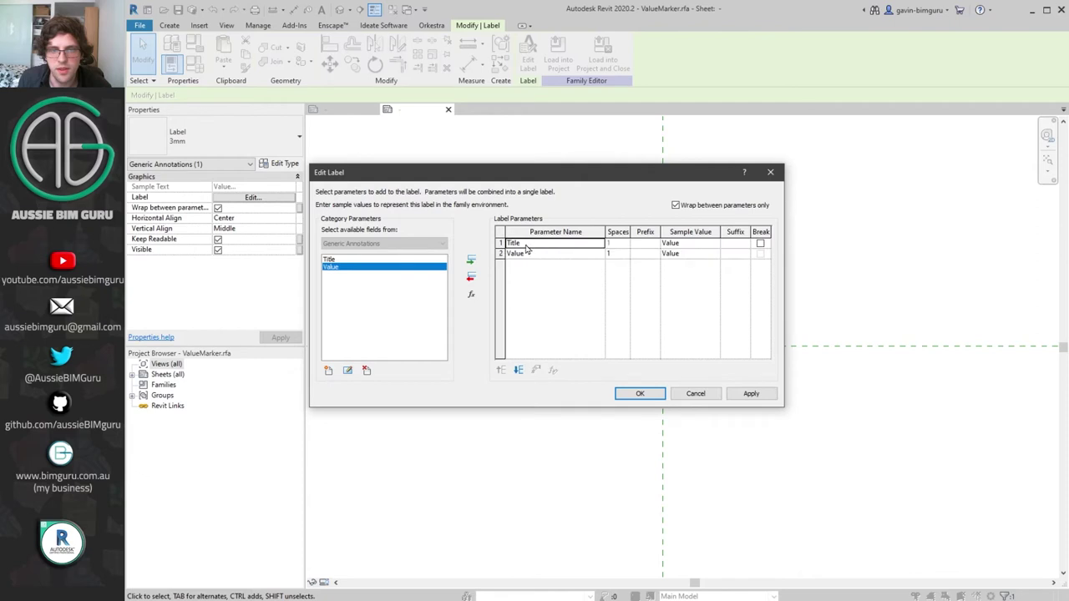
click(470, 279)
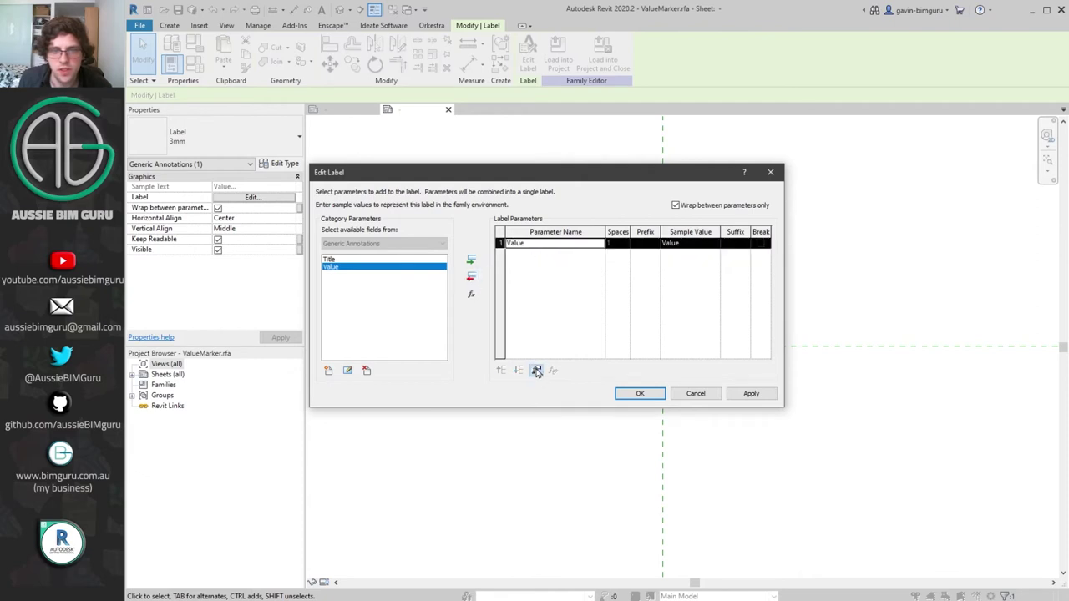
- Override the default format of the label's Value parameter with Fixed units and 0 decimal places, and accept the label changes
click(537, 371)
click(754, 134)
click(823, 148)
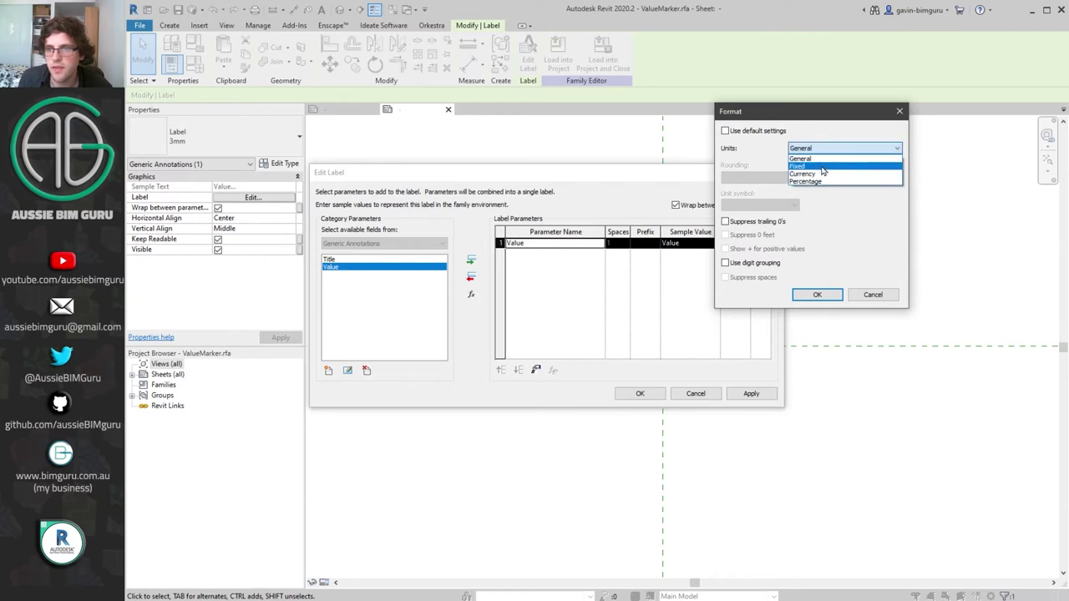
click(823, 167)
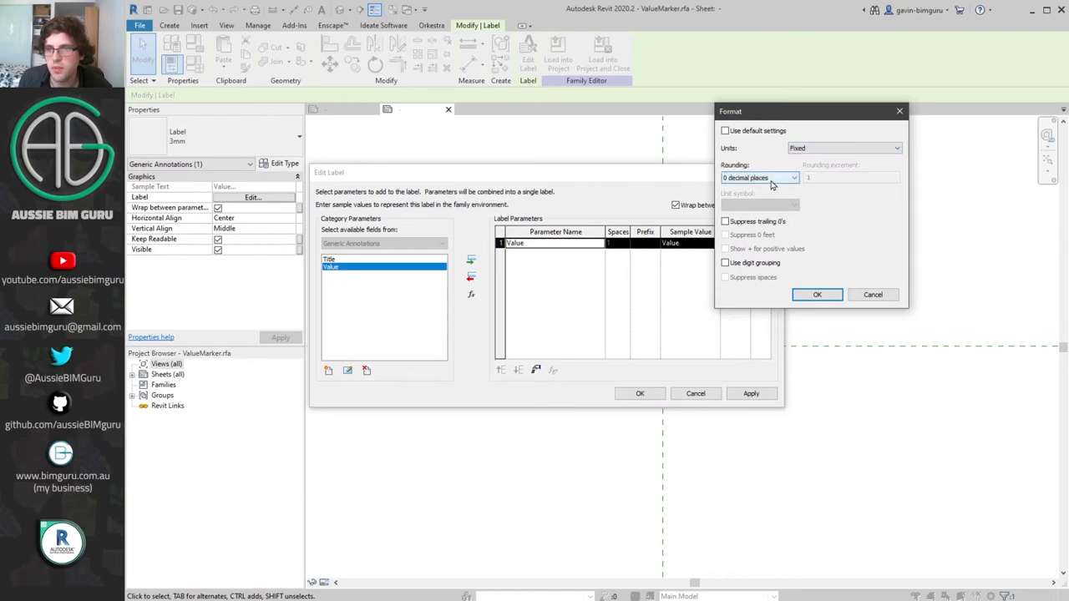
click(814, 296)
click(642, 394)
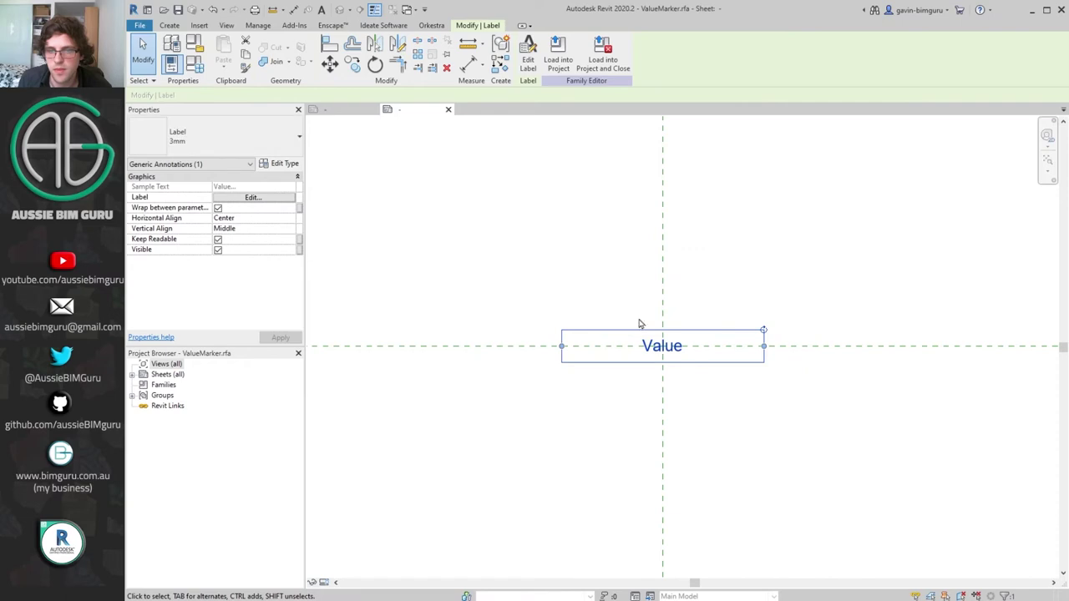
click(529, 232)
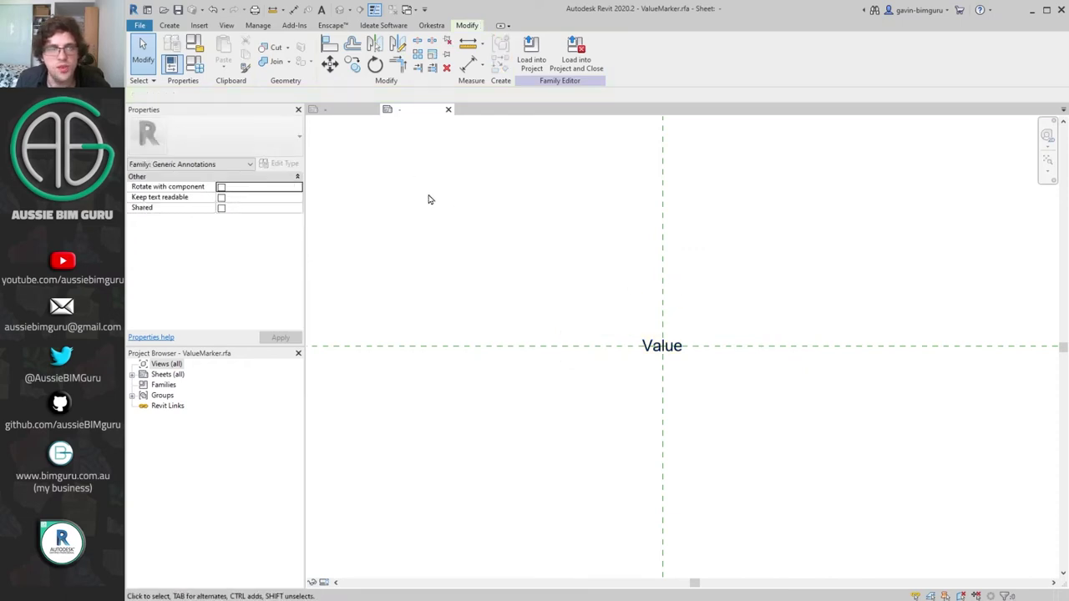
- Close the ValueMarker family and load TitleMarker.rfa and ValueMarker.rfa from the Desktop into the Spider section family
click(448, 109)
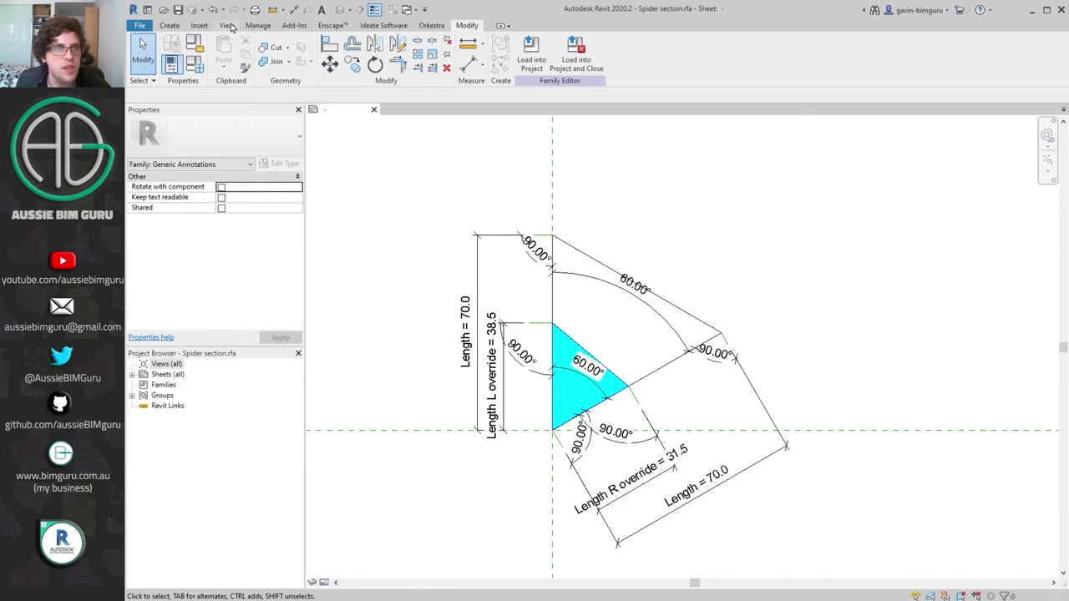
click(199, 25)
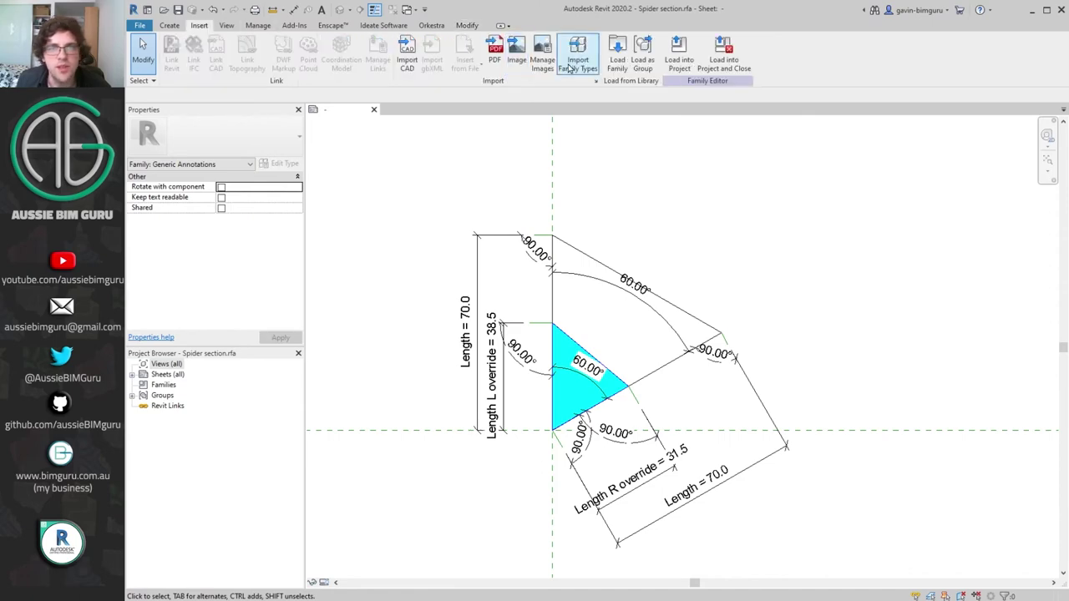
click(616, 59)
scroll(268, 259, up, 3)
click(279, 310)
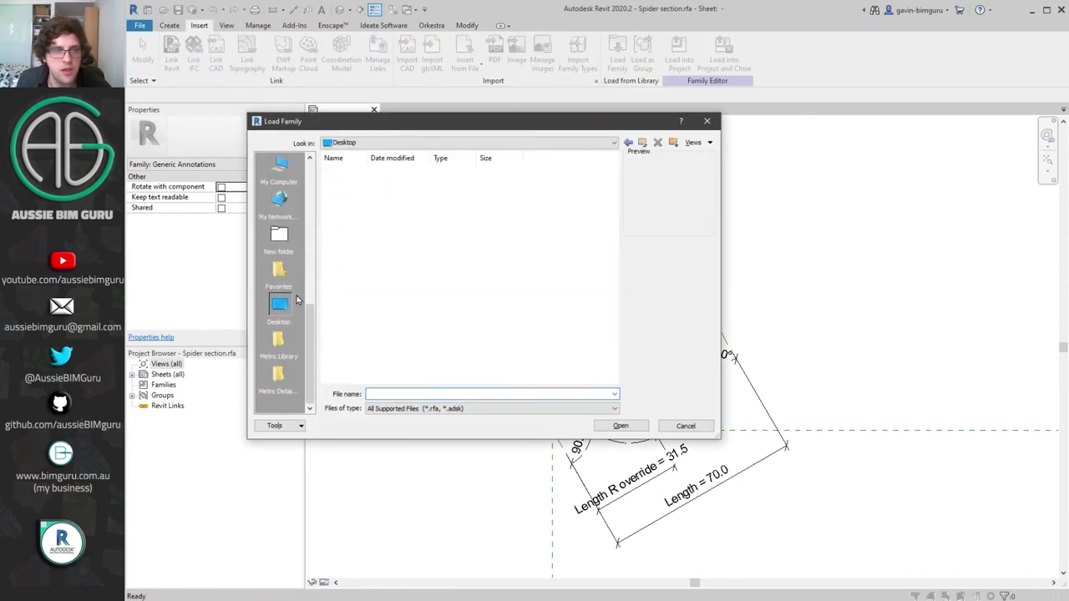
click(431, 302)
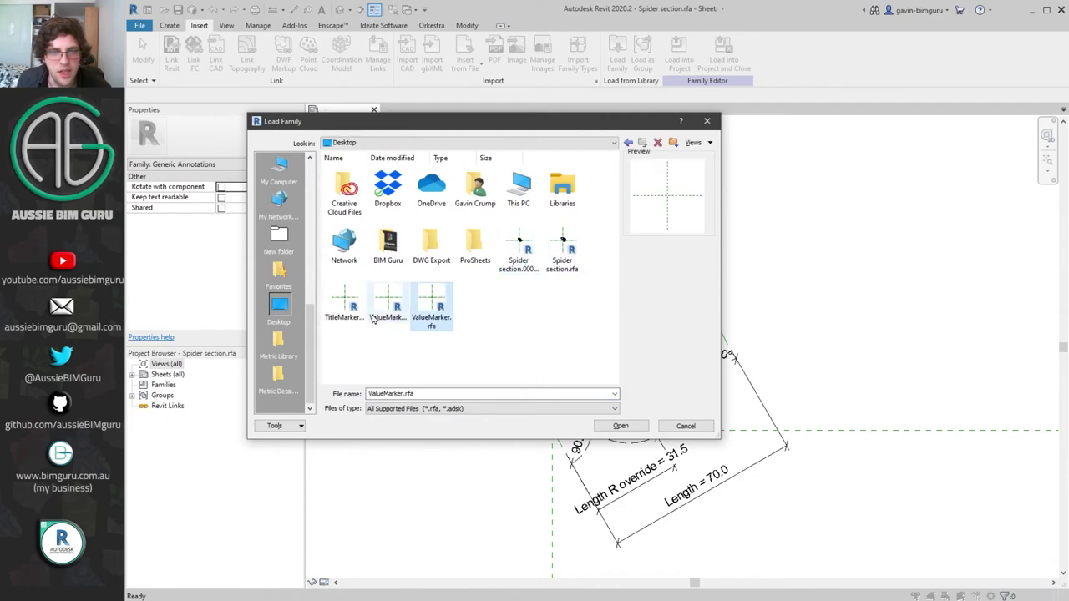
shift+click(344, 302)
click(620, 425)
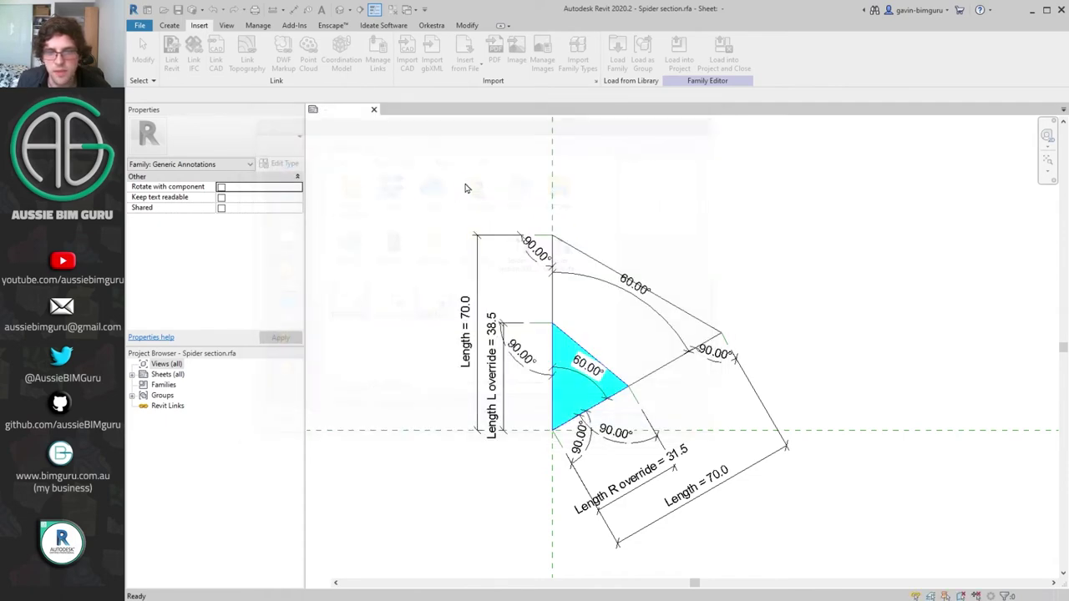
- Copy the short horizontal reference line at the top of the 70 mm spoke upward twice at 5 mm spacing
click(539, 239)
scroll(543, 238, up, 3)
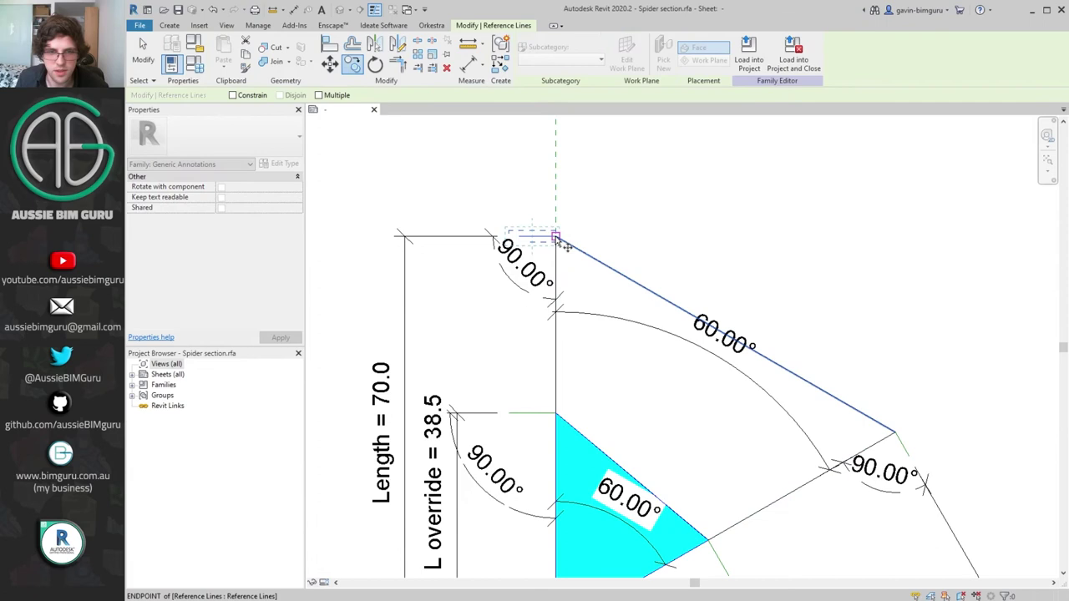
key(m)
key(v)
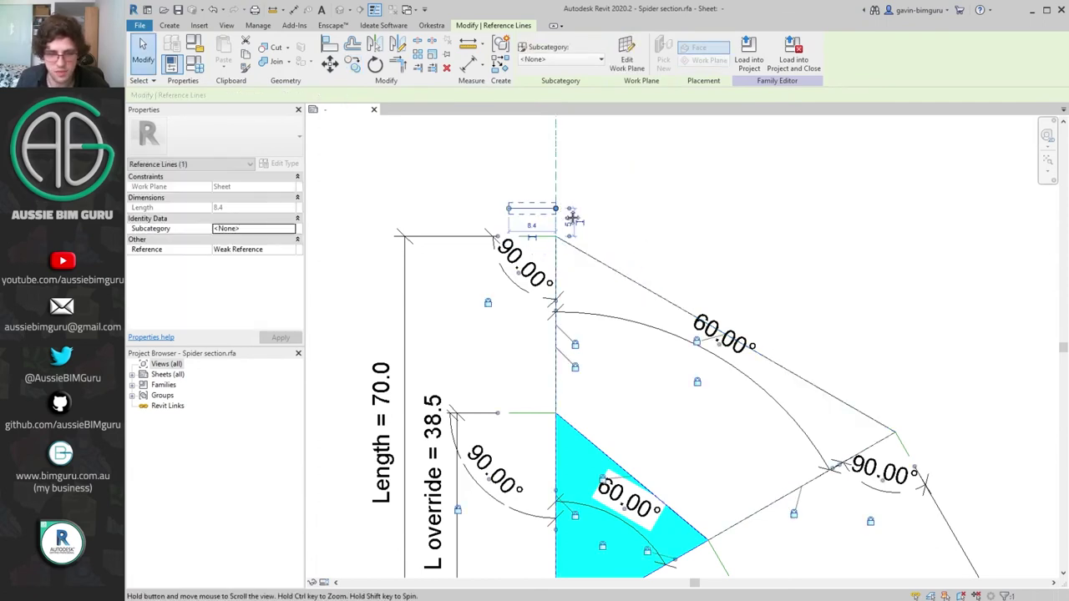
click(557, 217)
text(5)
key(Return)
key(Escape)
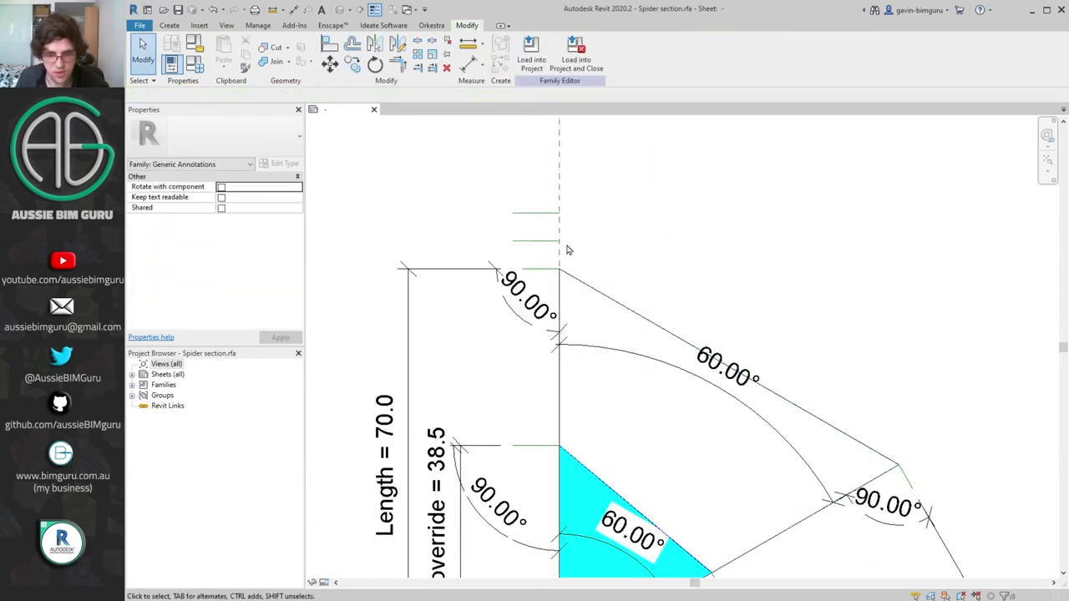
- Add separate aligned dimensions for the two gaps between the three short reference lines above the spoke
key(d)
key(l)
click(542, 269)
click(539, 241)
click(459, 251)
click(532, 215)
click(509, 241)
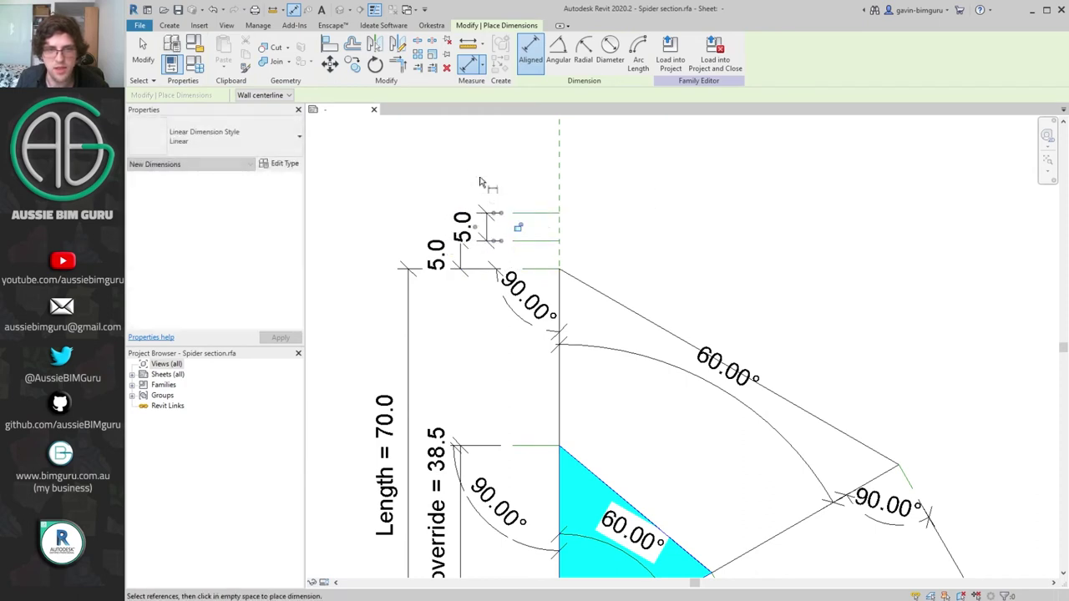
click(491, 227)
key(Escape)
- Label both gap dimensions with a new instance parameter named Marker spacing
ctrl+click(440, 255)
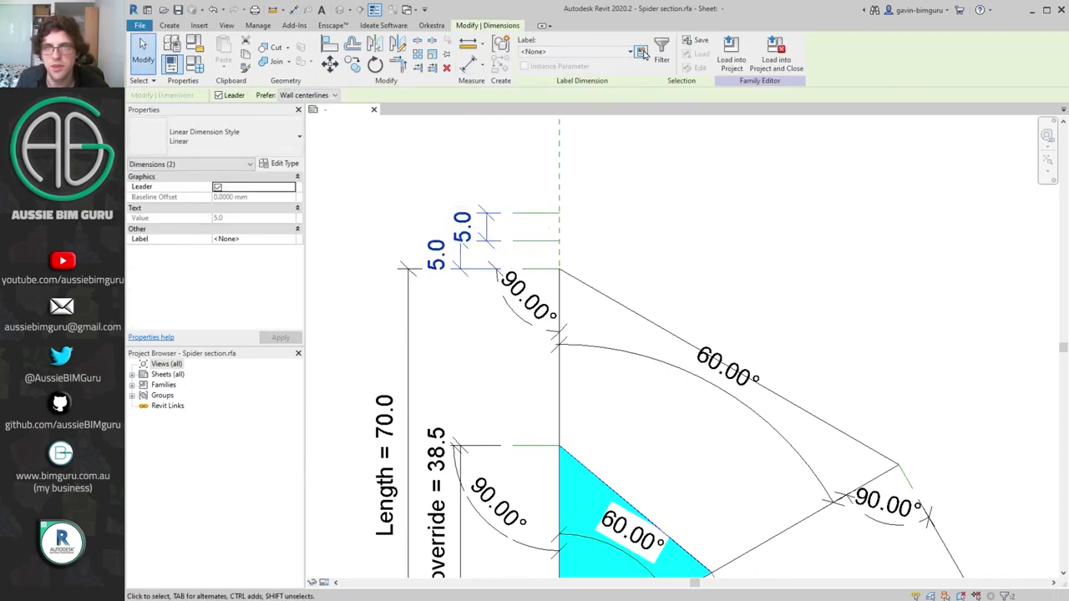
click(641, 52)
text(Marker spacing)
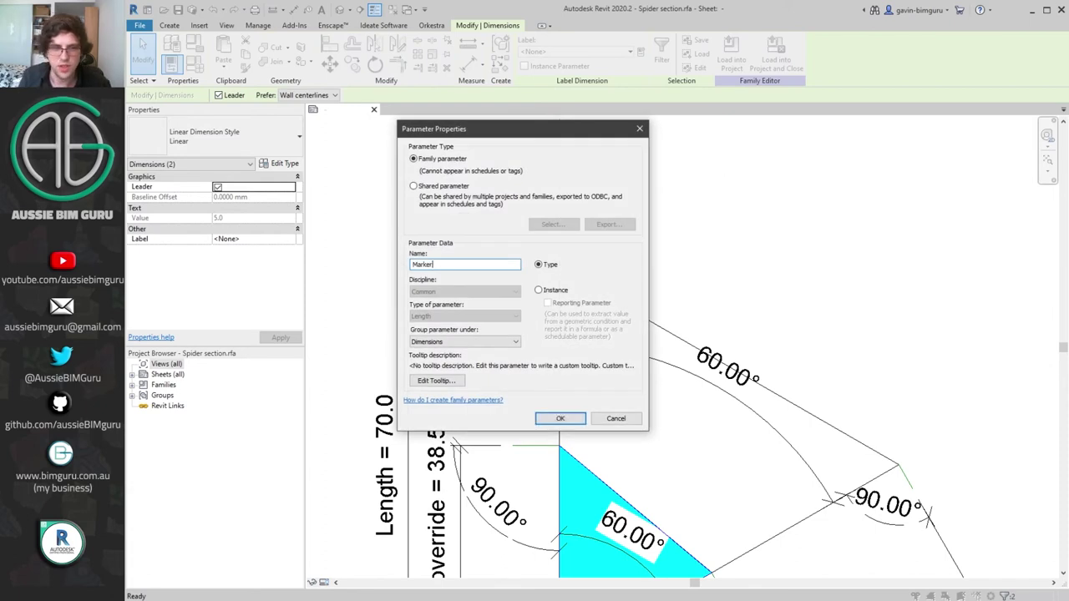
click(556, 293)
click(561, 418)
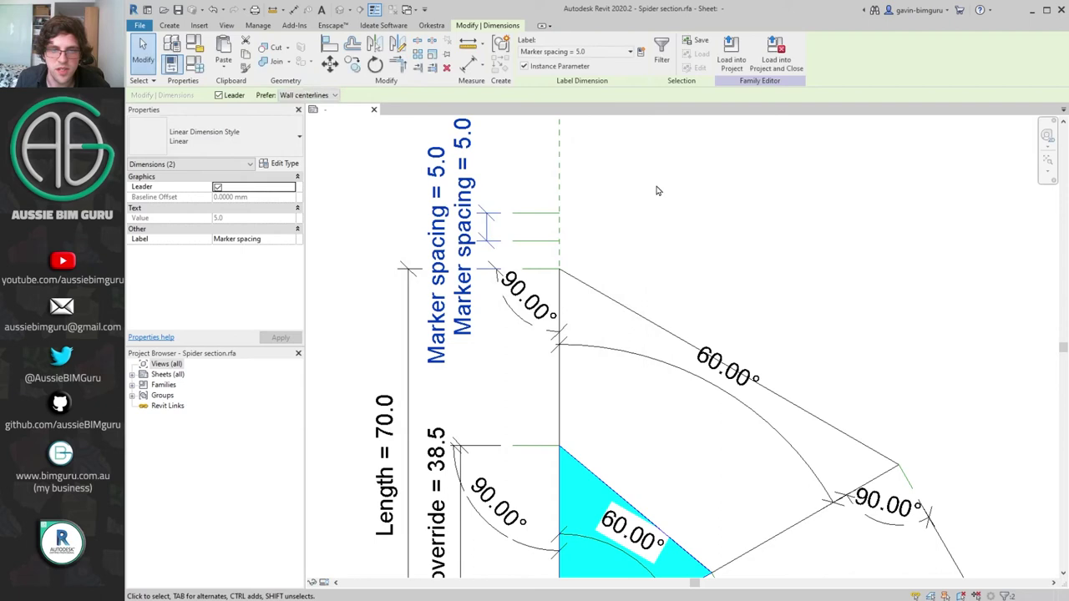
- Place a ValueMarker symbol beside the short reference lines, copy it above, and change the copy's type to TitleMarker
click(702, 296)
scroll(702, 296, down, 1)
click(169, 25)
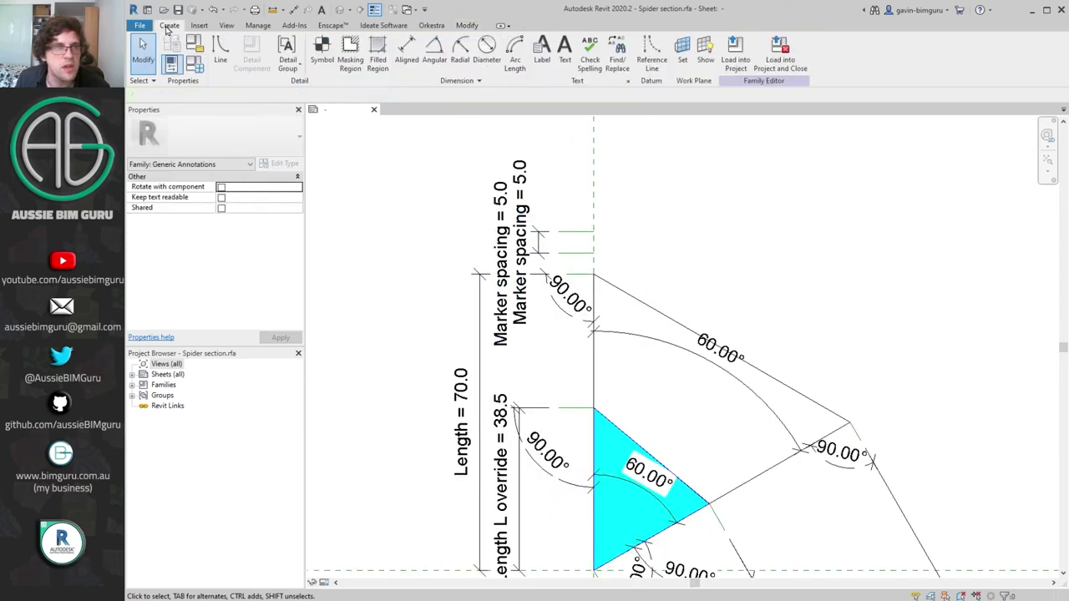
click(324, 52)
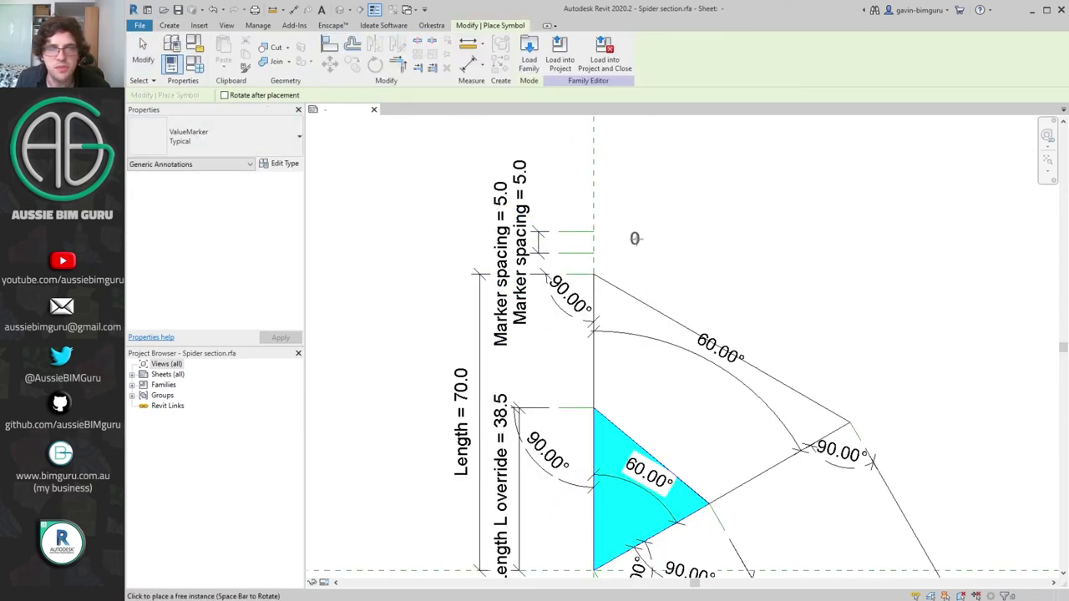
click(644, 237)
key(Escape)
ctrl+drag(648, 240, 680, 185)
click(221, 138)
click(178, 194)
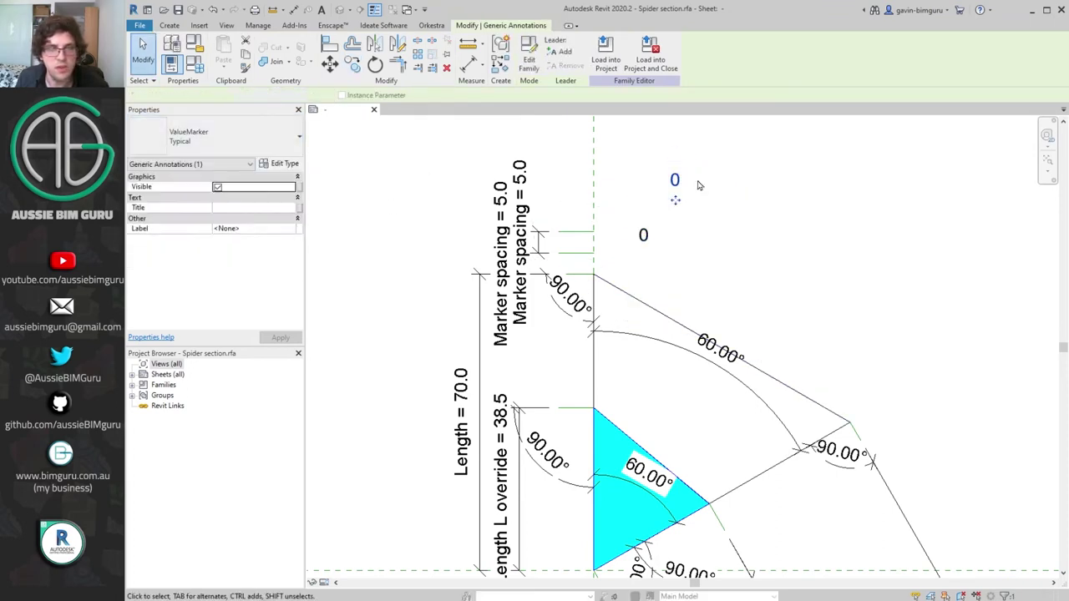
click(762, 201)
- Associate the title marker's visibility with a new instance parameter named Title on, grouped under Visibility
click(676, 189)
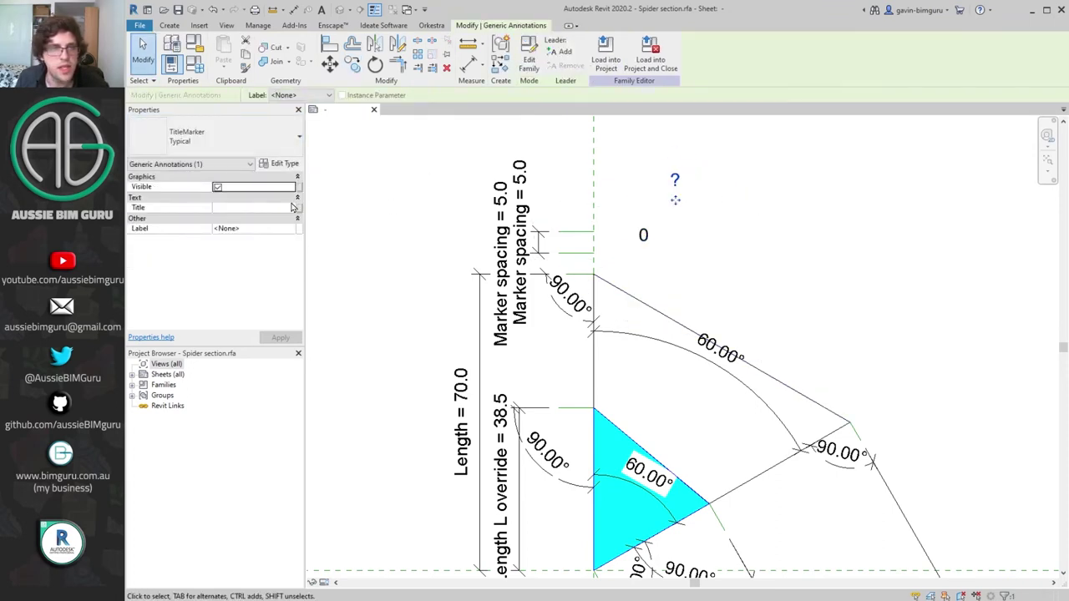
click(298, 189)
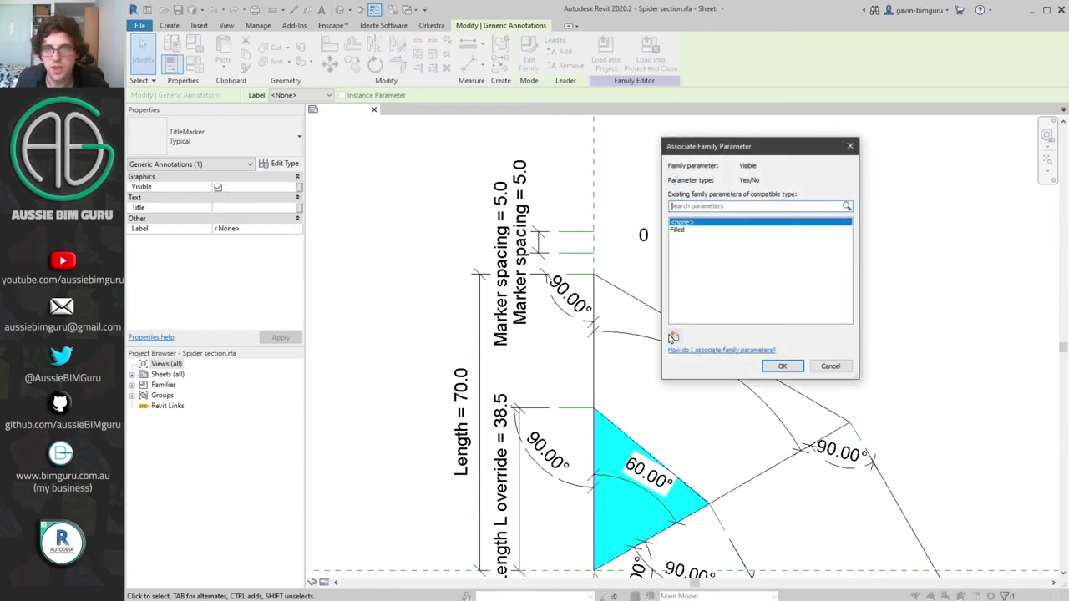
click(675, 336)
text(Title on)
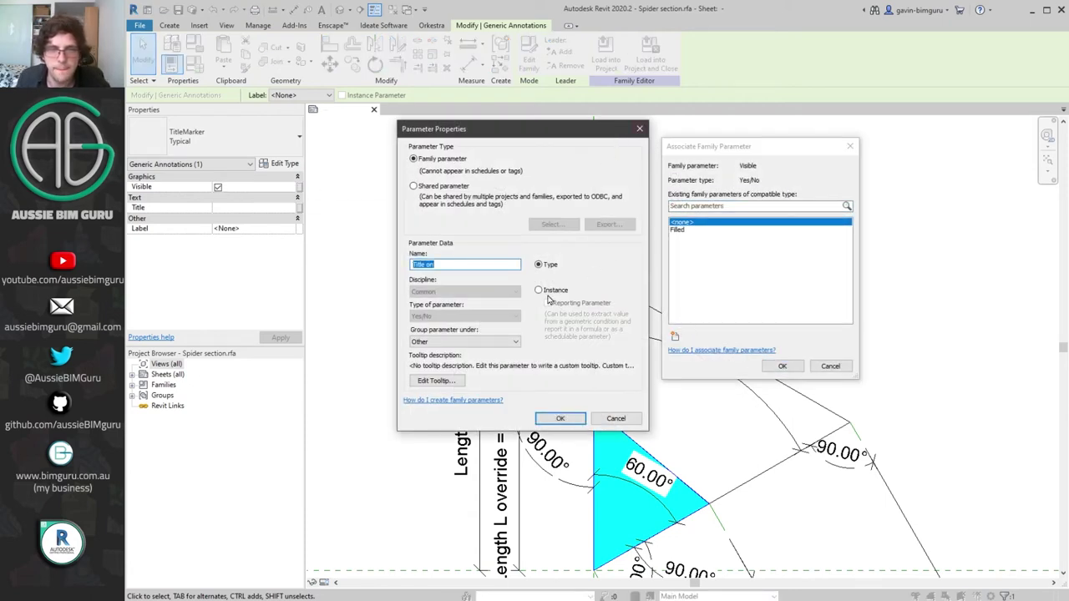
click(516, 341)
click(437, 569)
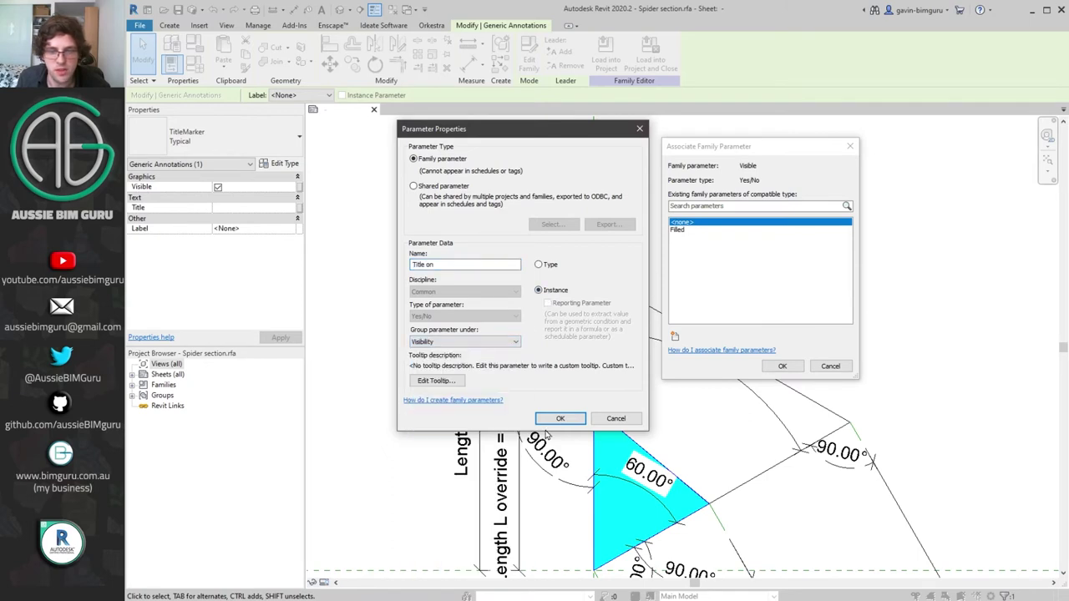
click(561, 418)
click(782, 366)
- Associate the value marker's visibility with a new instance parameter named Value on, grouped under Visibility
click(643, 235)
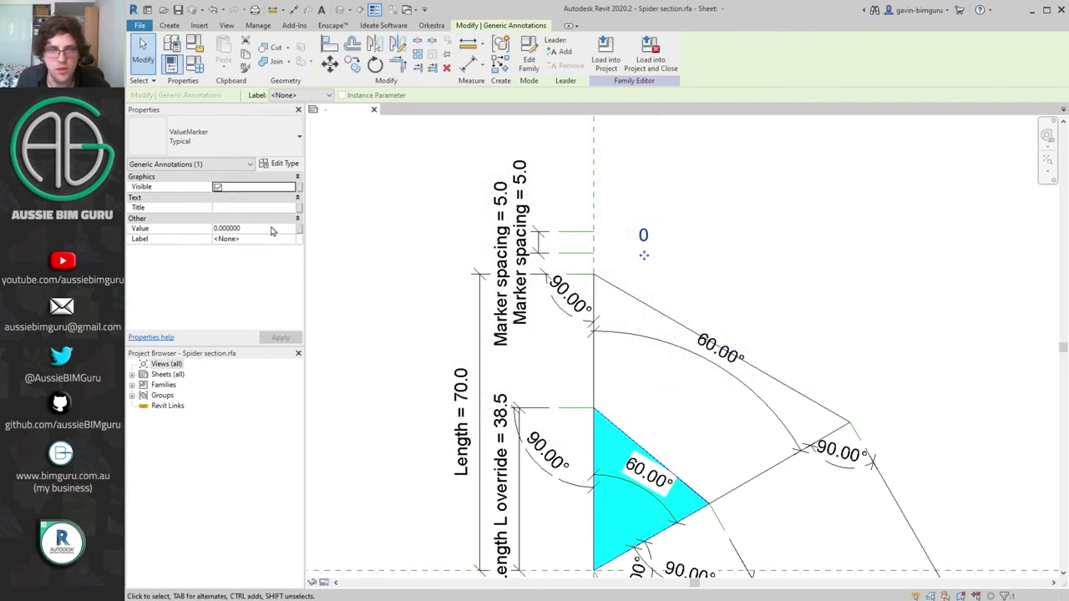
click(298, 189)
click(674, 335)
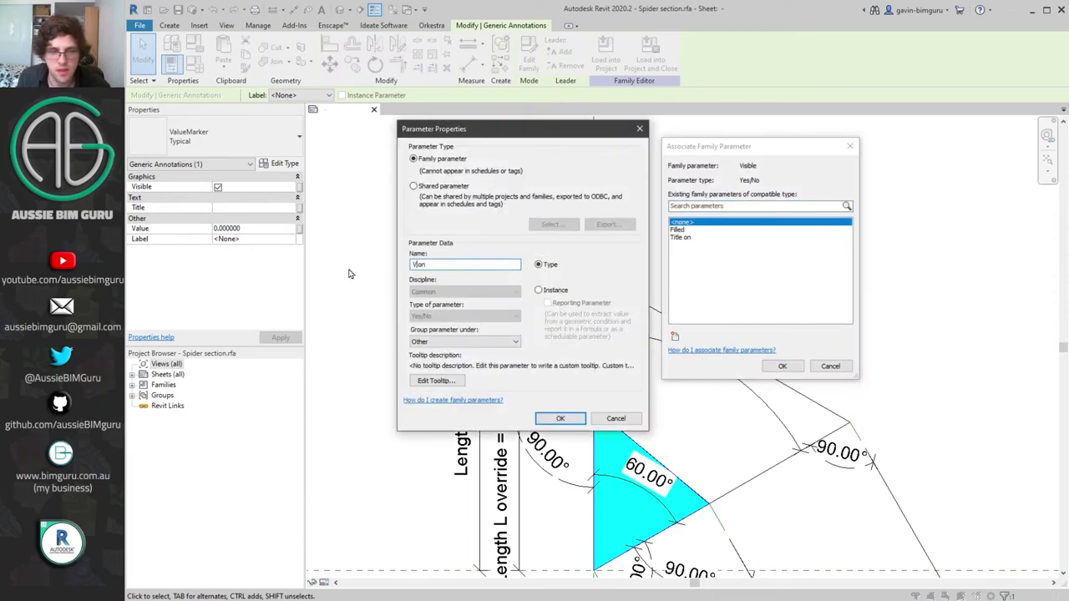
click(549, 291)
click(501, 341)
click(436, 573)
click(559, 419)
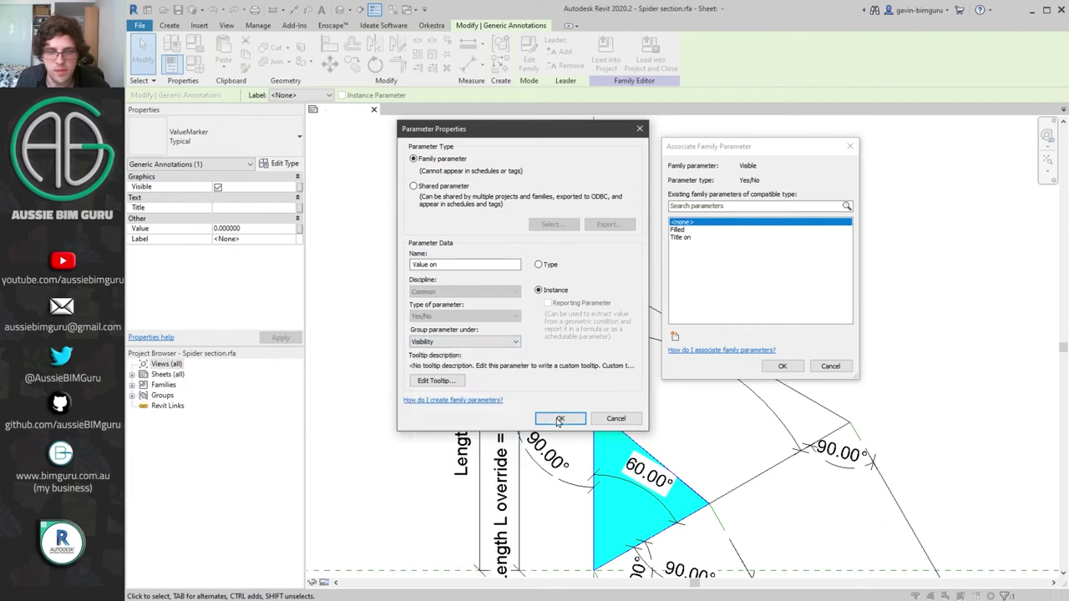
click(780, 367)
- Associate the title marker's Title text with a new instance parameter named Title, grouped under Text
click(674, 179)
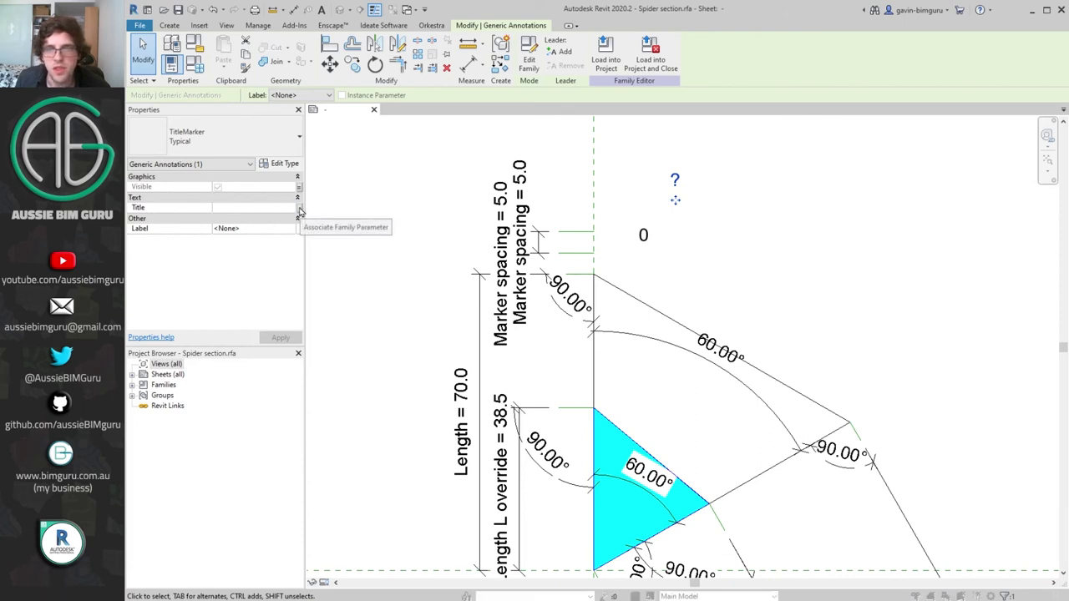
click(299, 208)
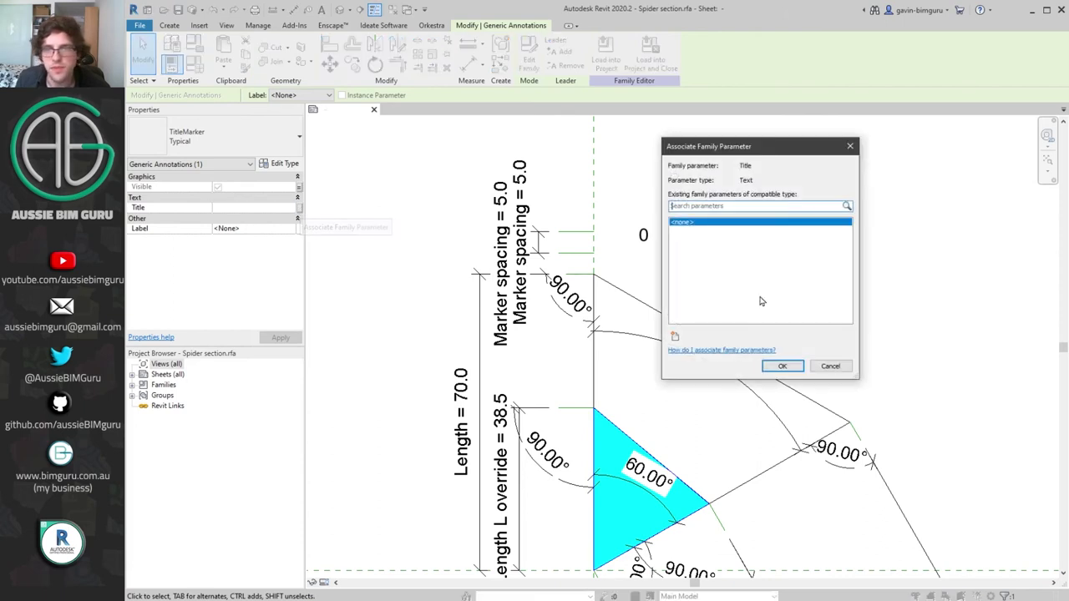
click(674, 338)
text(Title)
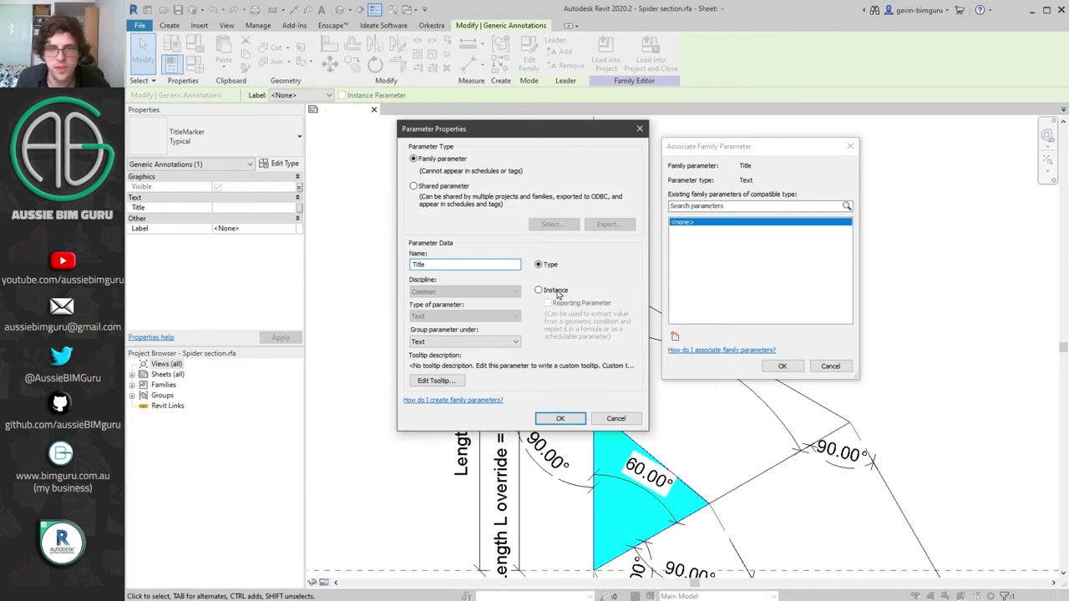
click(560, 418)
click(782, 365)
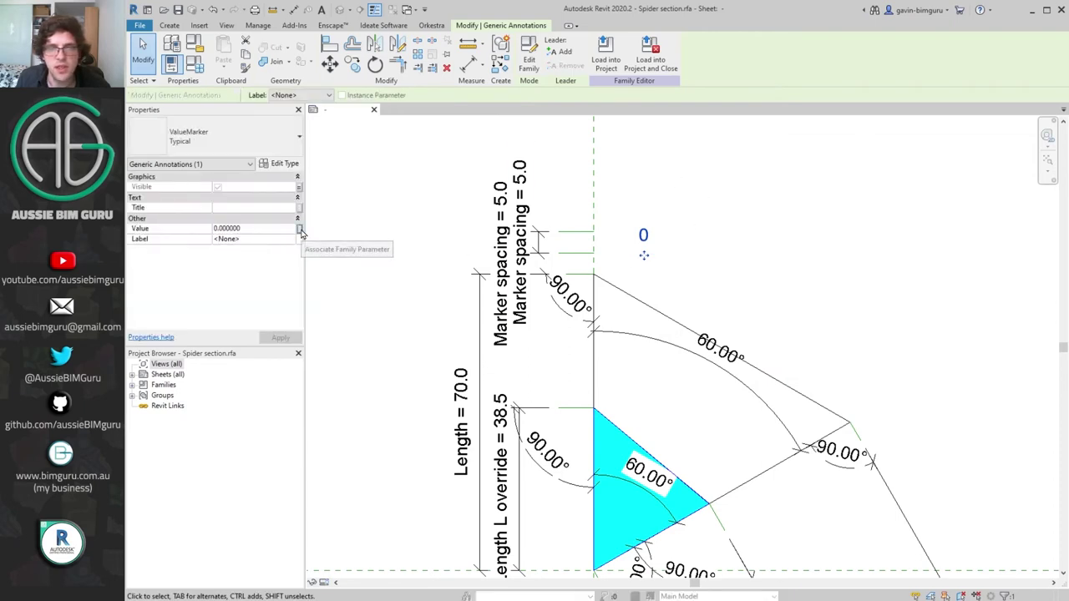
- Associate the value marker's Value with a new instance number parameter named Value, grouped under Text
click(299, 230)
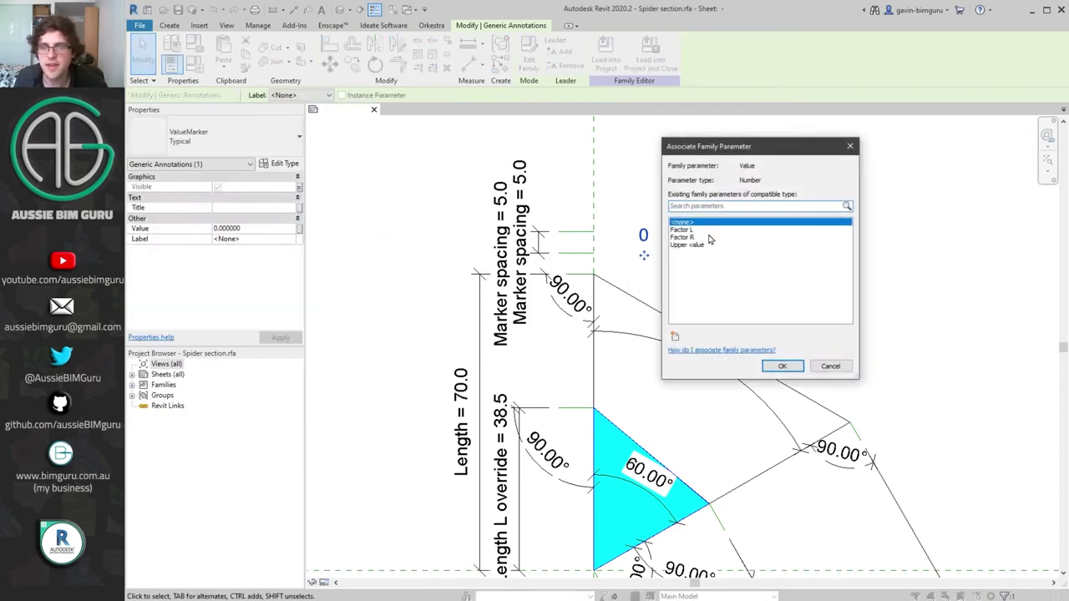
click(676, 337)
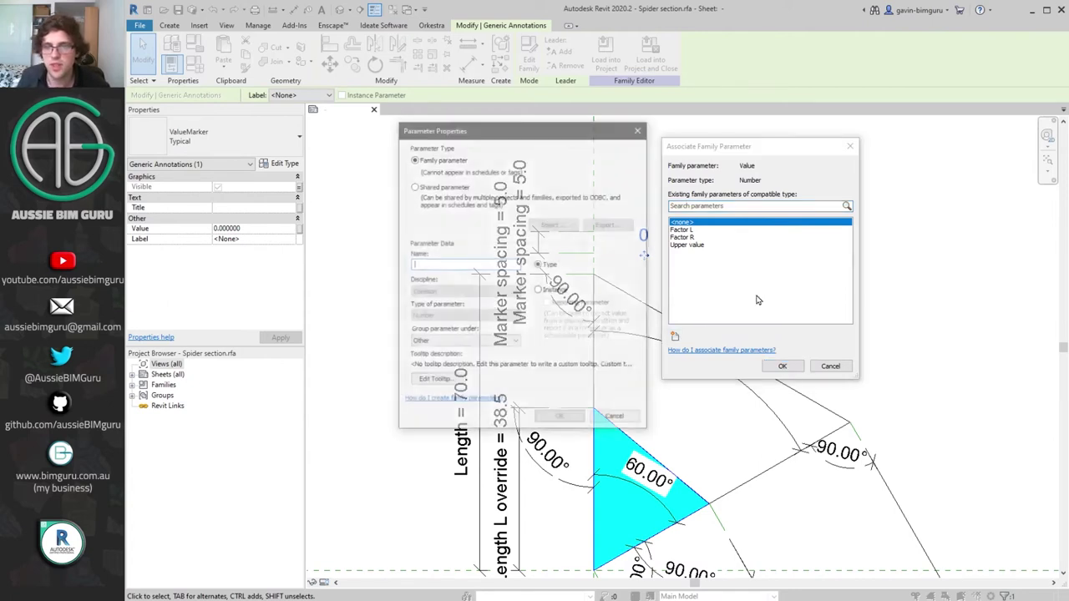
text(Value)
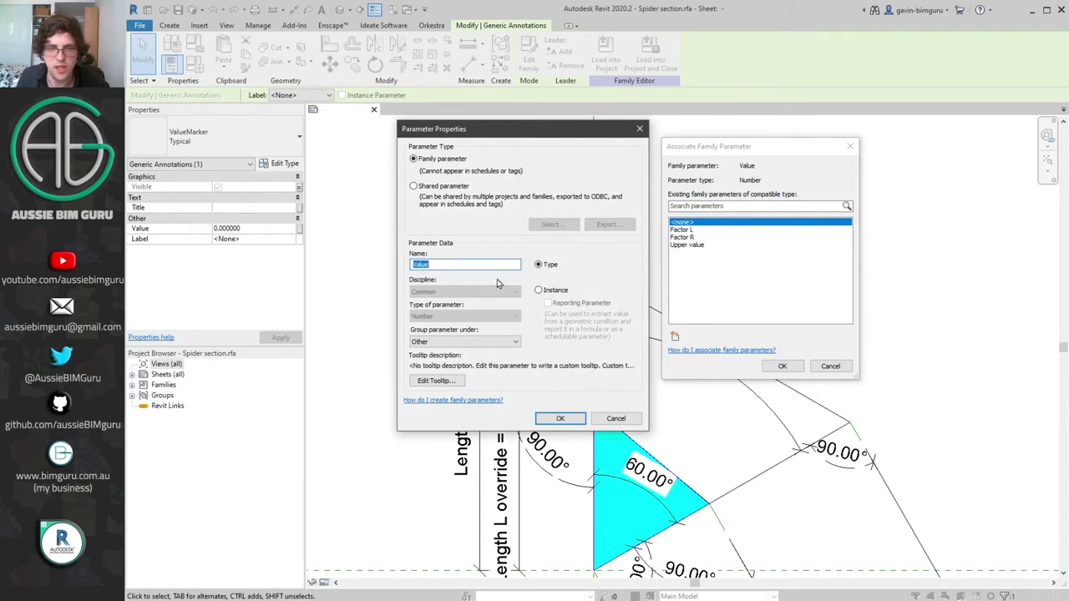
click(515, 342)
scroll(460, 501, down, 3)
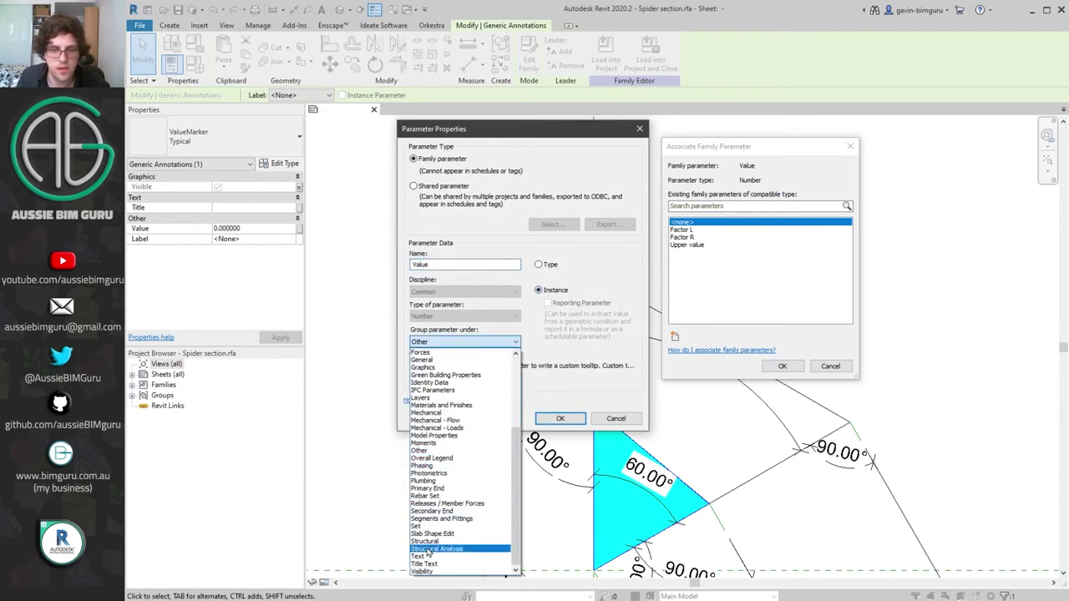
click(460, 556)
click(559, 418)
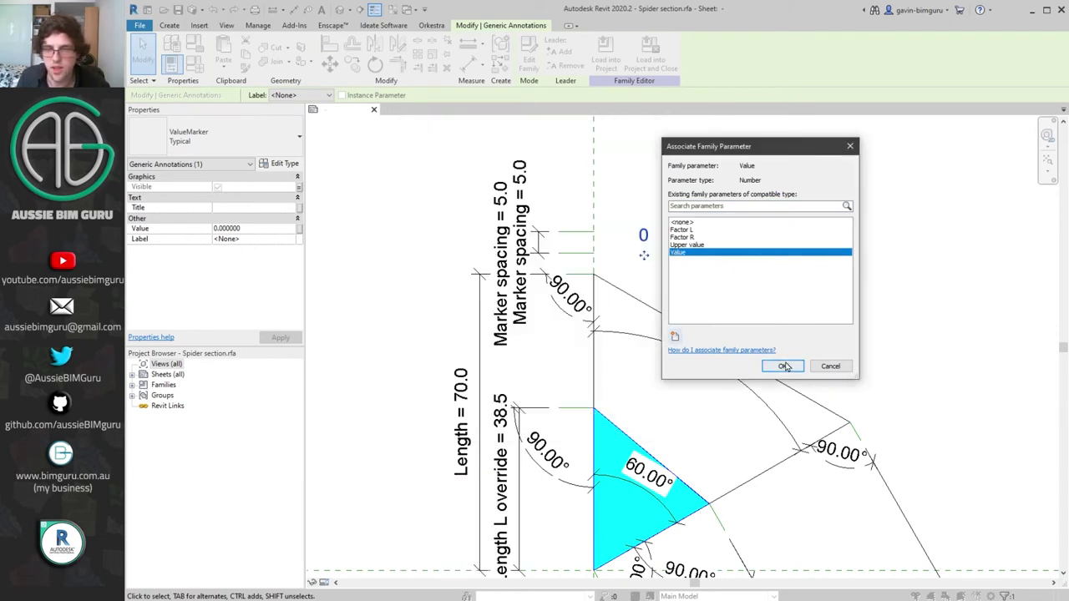
click(782, 365)
- Set the family's Title parameter to Title and its Value parameter to 5
click(171, 63)
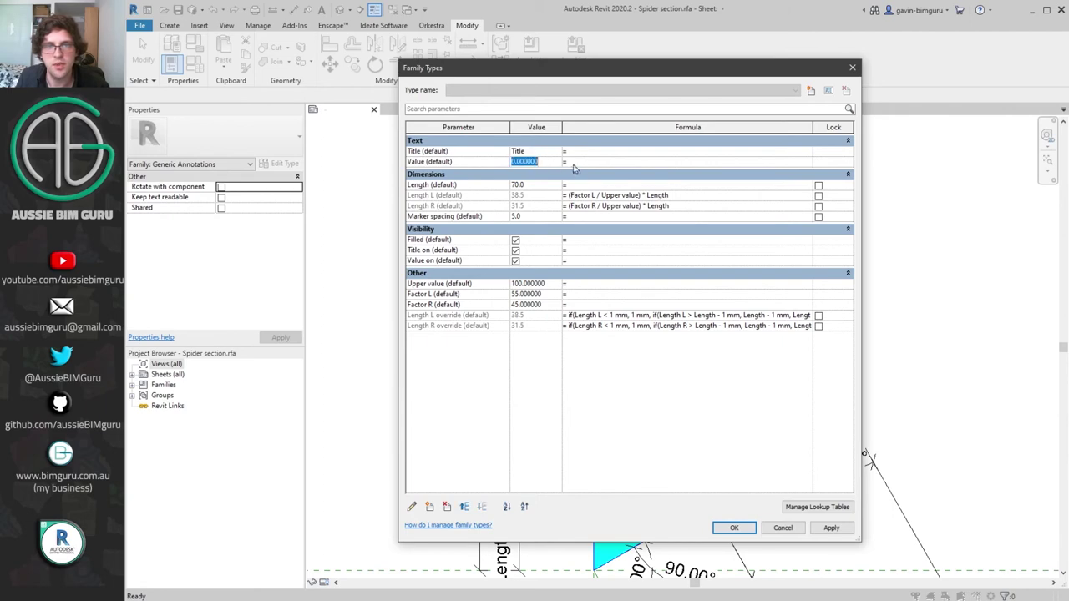
click(599, 141)
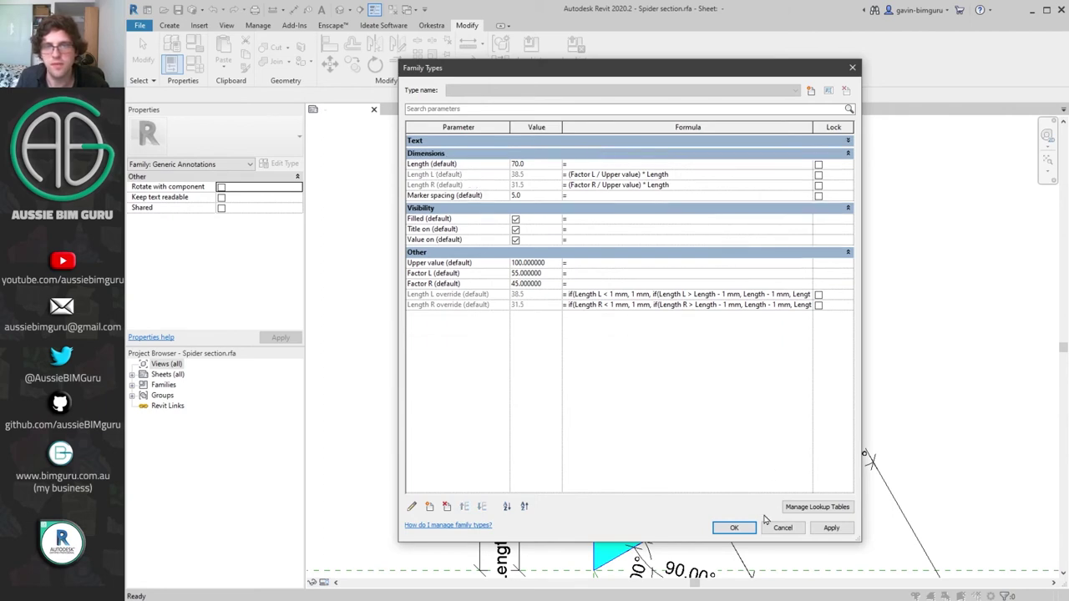
click(664, 142)
click(734, 528)
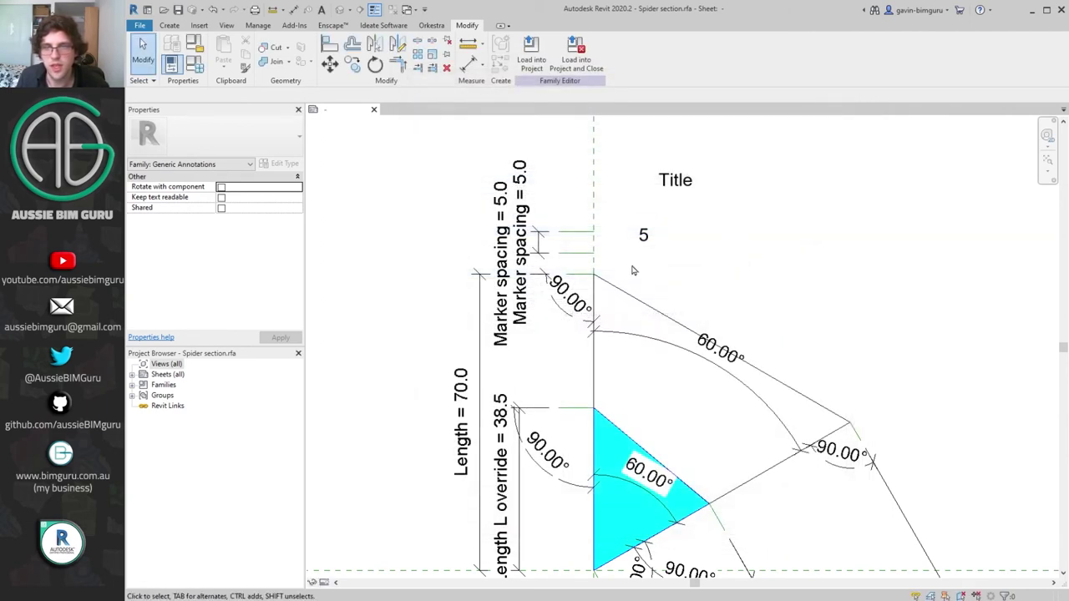
- Align and lock the value marker to the middle short reference line and the title marker to the uppermost one
key(a)
key(l)
click(648, 236)
click(584, 231)
click(677, 184)
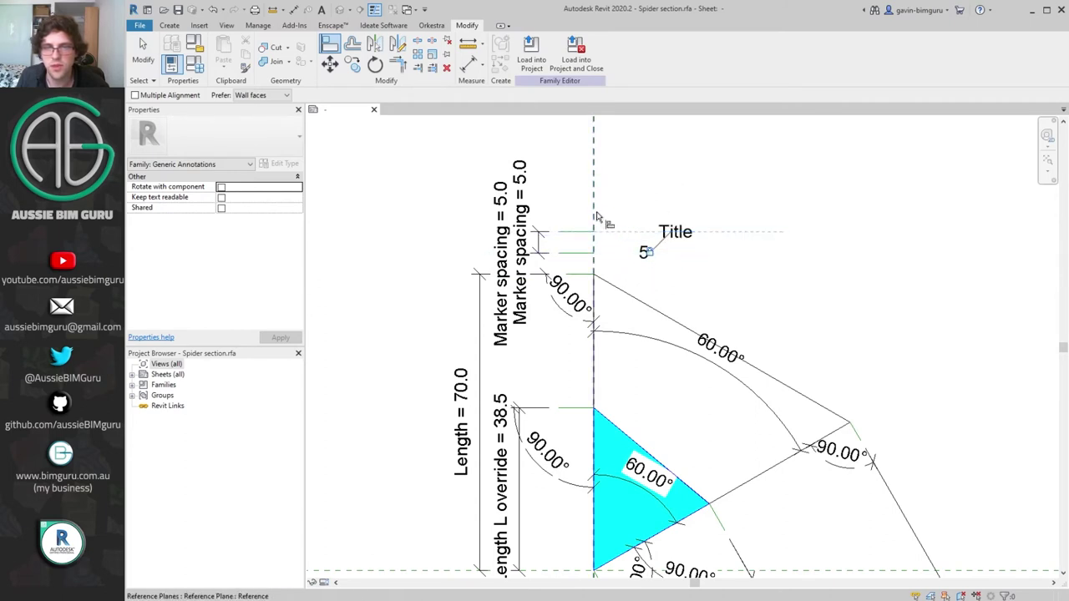
- Align and lock both markers to the vertical reference plane so they sit centred above the spoke
click(644, 260)
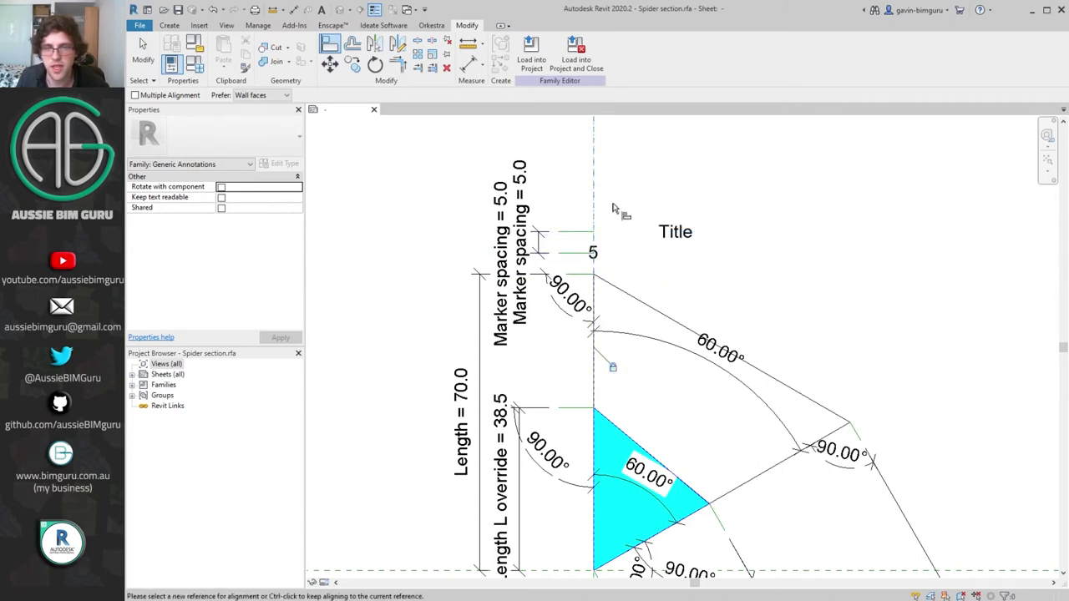
click(678, 238)
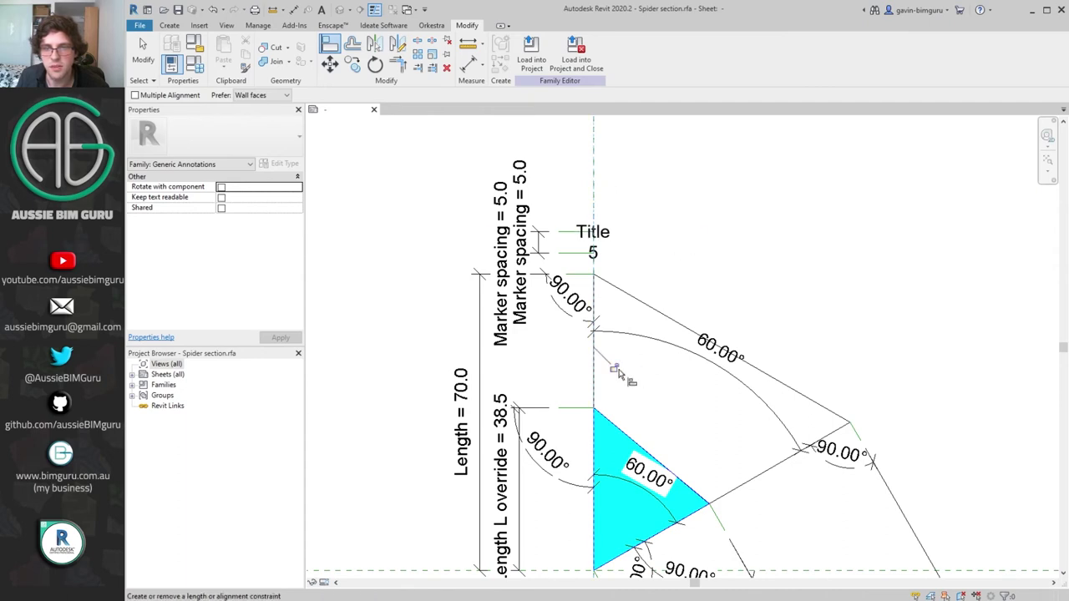
scroll(655, 260, down, 3)
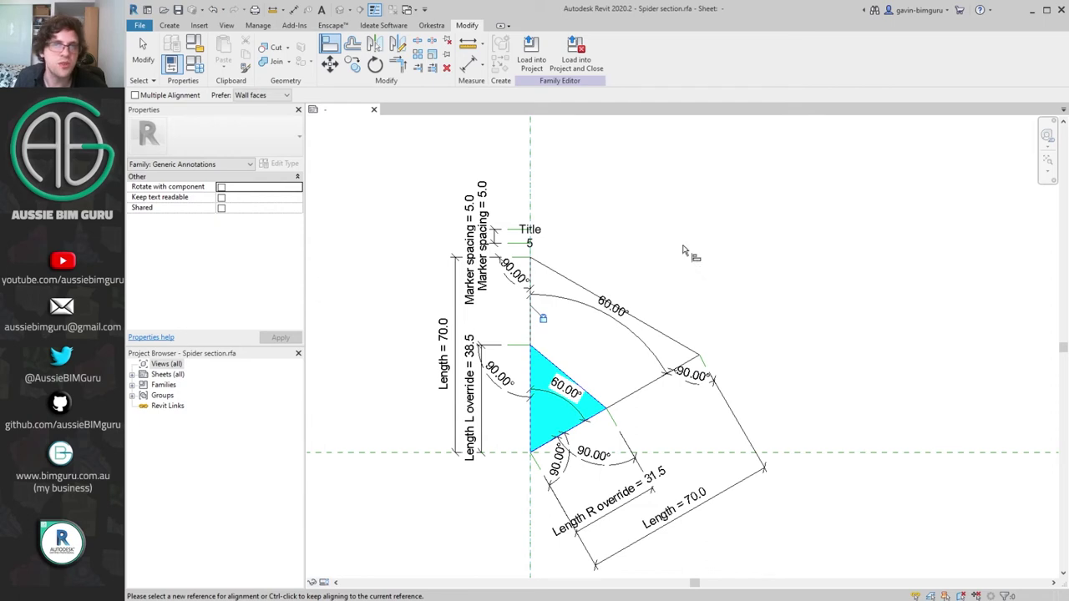
middle_drag(639, 248, 709, 235)
key(Escape)
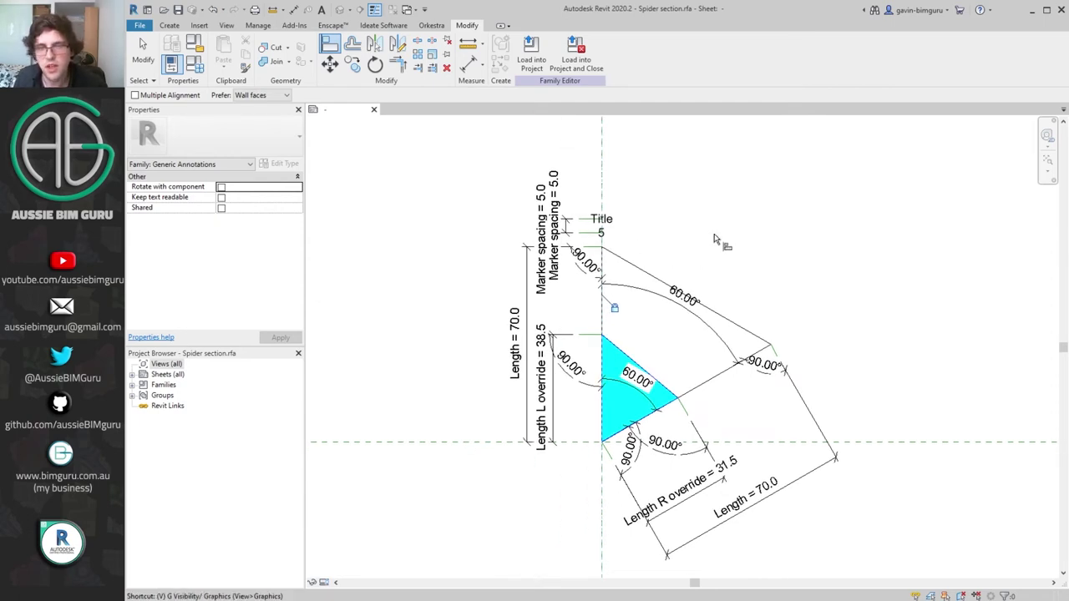
- Hide the dimensions, reference lines and reference planes with the view's Visibility/Graphics annotation overrides
key(v)
key(v)
click(669, 121)
click(605, 232)
click(604, 242)
click(604, 179)
click(858, 439)
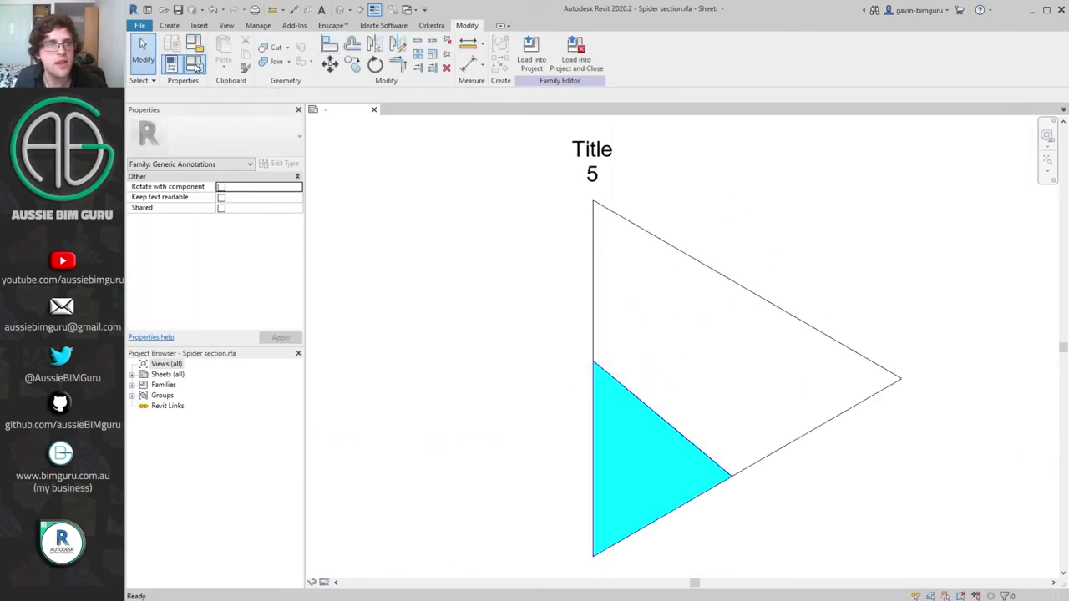
- Create a new family type named Typical in the Spider section family
click(195, 44)
click(812, 91)
text(Typ)
key(Return)
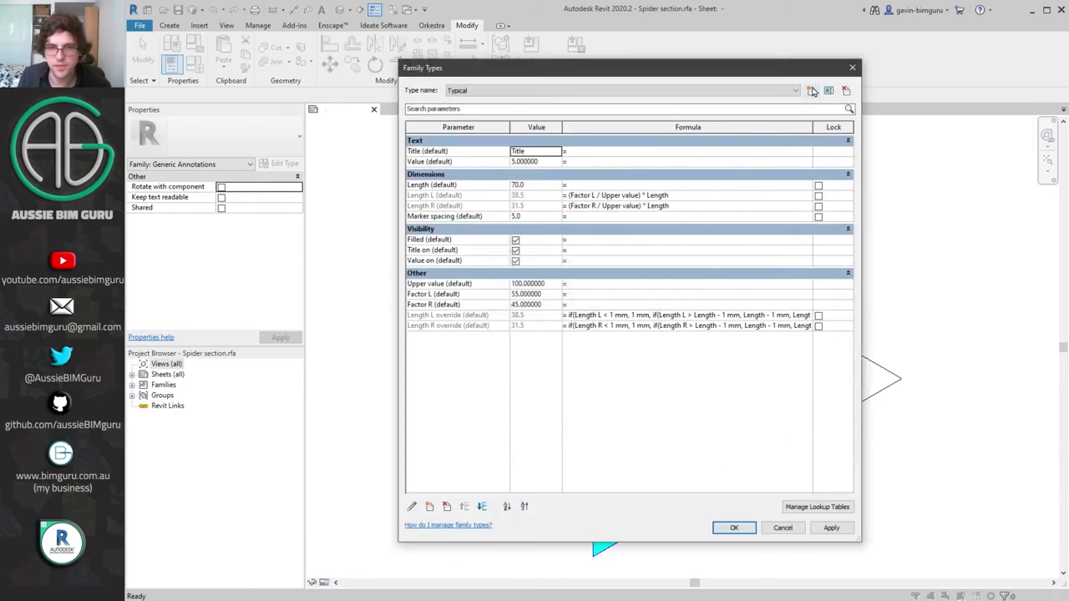
click(735, 531)
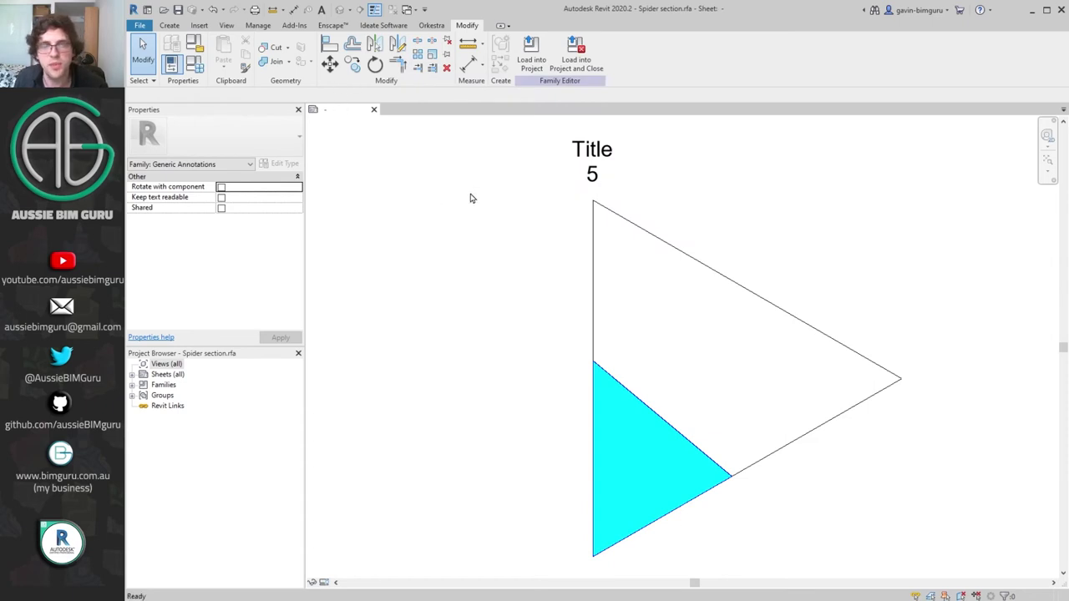
click(139, 25)
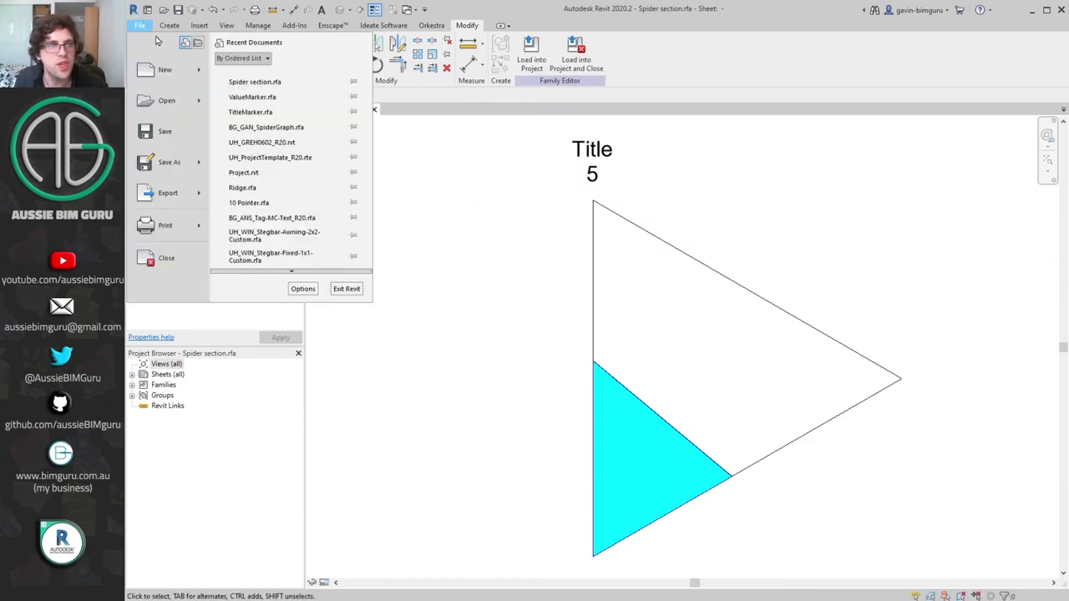
mouse_move(165, 67)
click(242, 107)
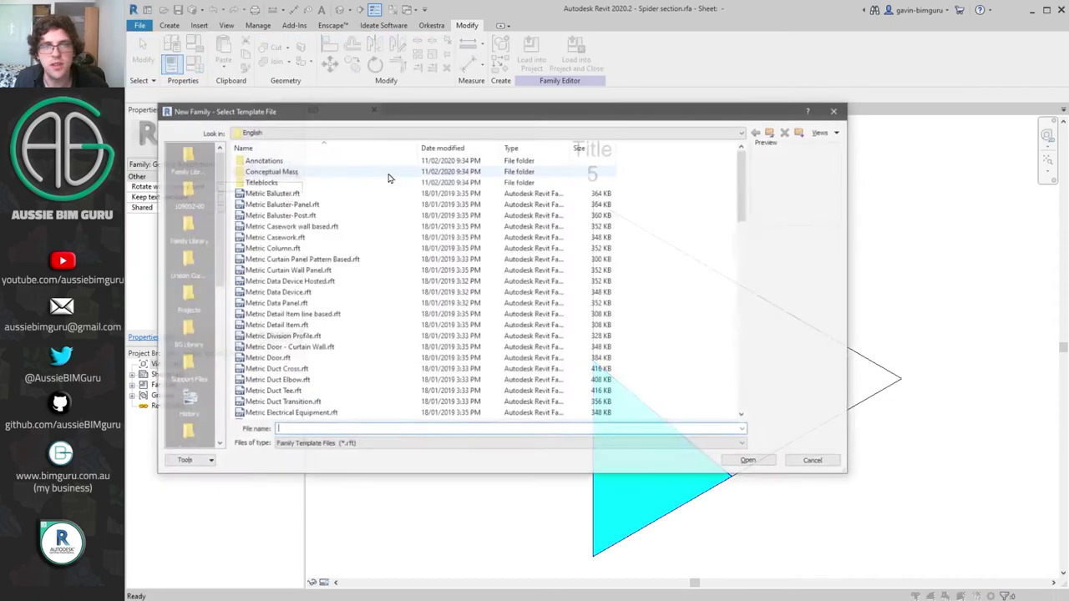
double_click(284, 160)
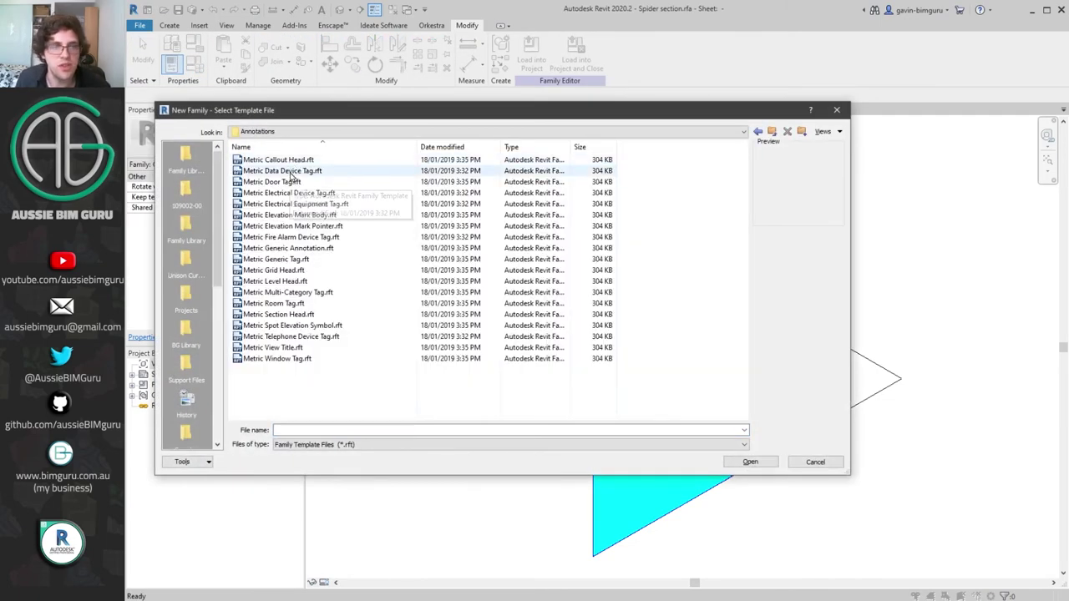
key(Escape)
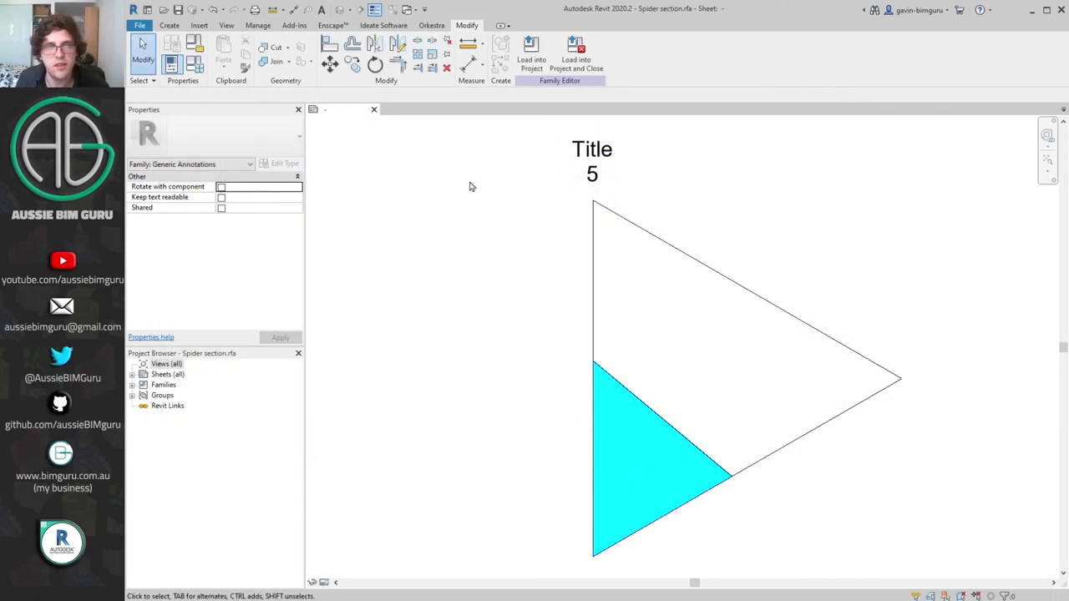
- Turn off Keep Readable for the label in the TitleMarker family and reload it into Spider section, closing TitleMarker without saving
click(592, 152)
click(532, 62)
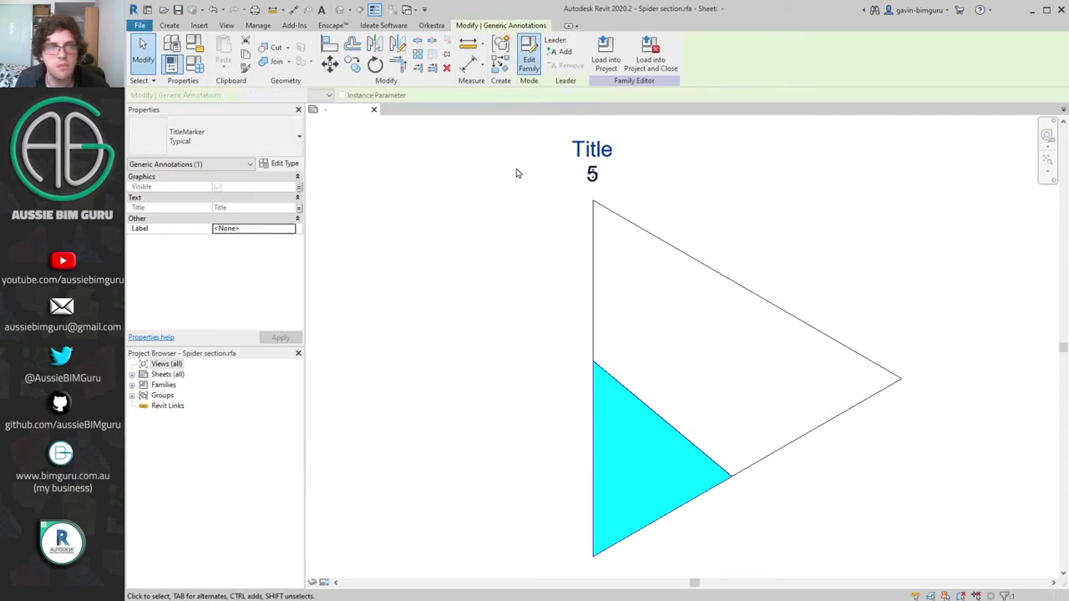
click(507, 186)
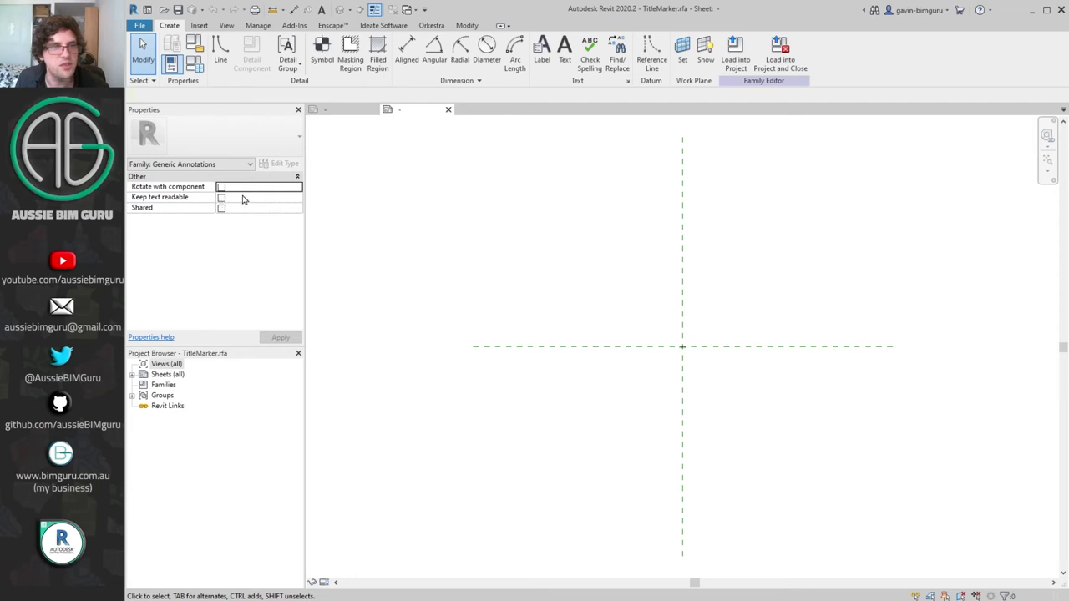
drag(608, 310, 740, 396)
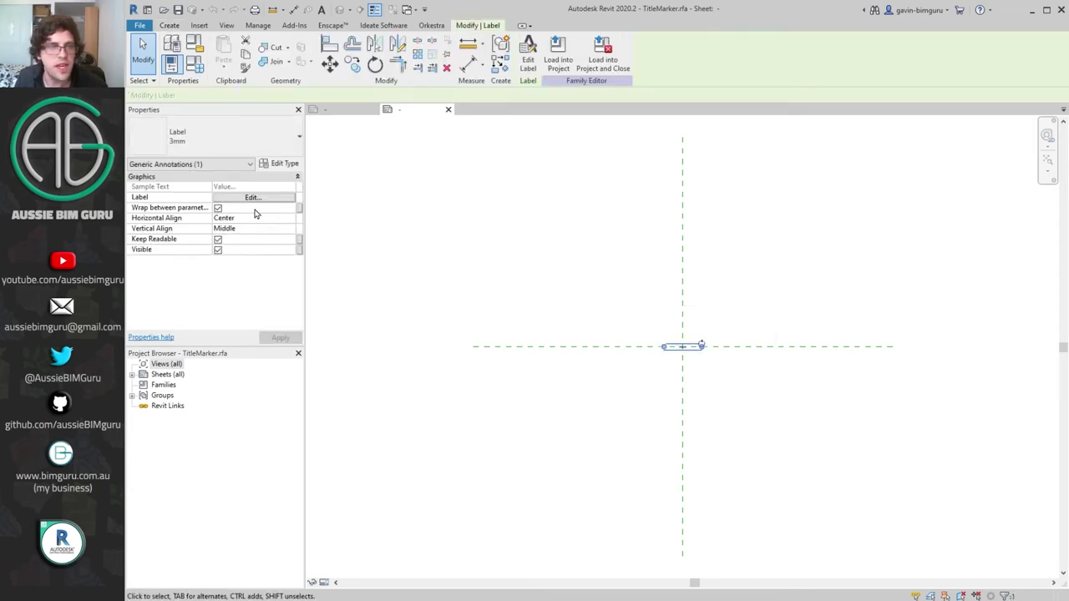
click(218, 239)
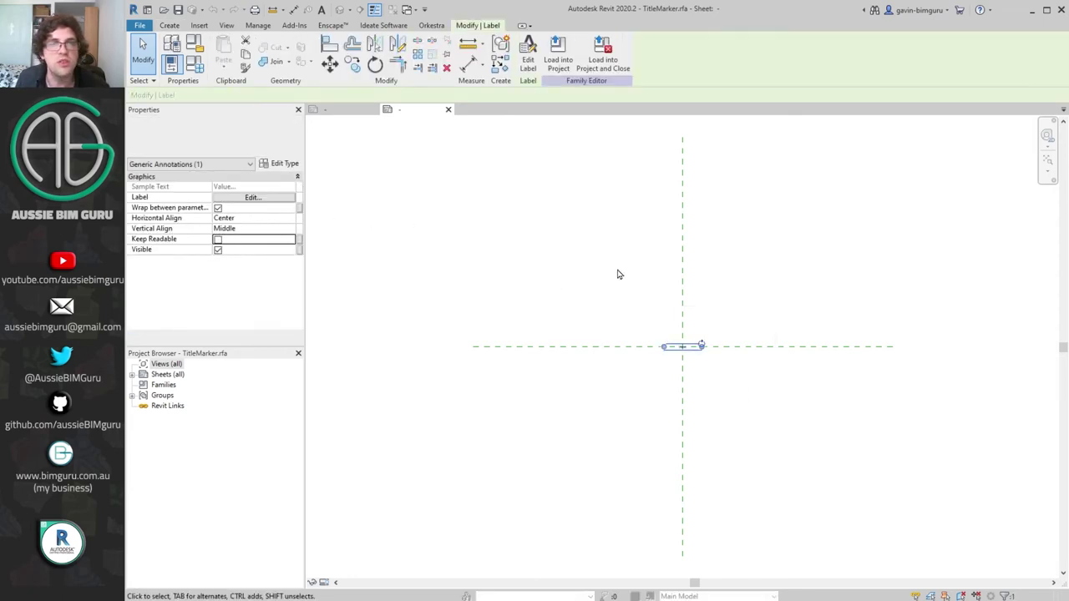
click(582, 246)
click(576, 60)
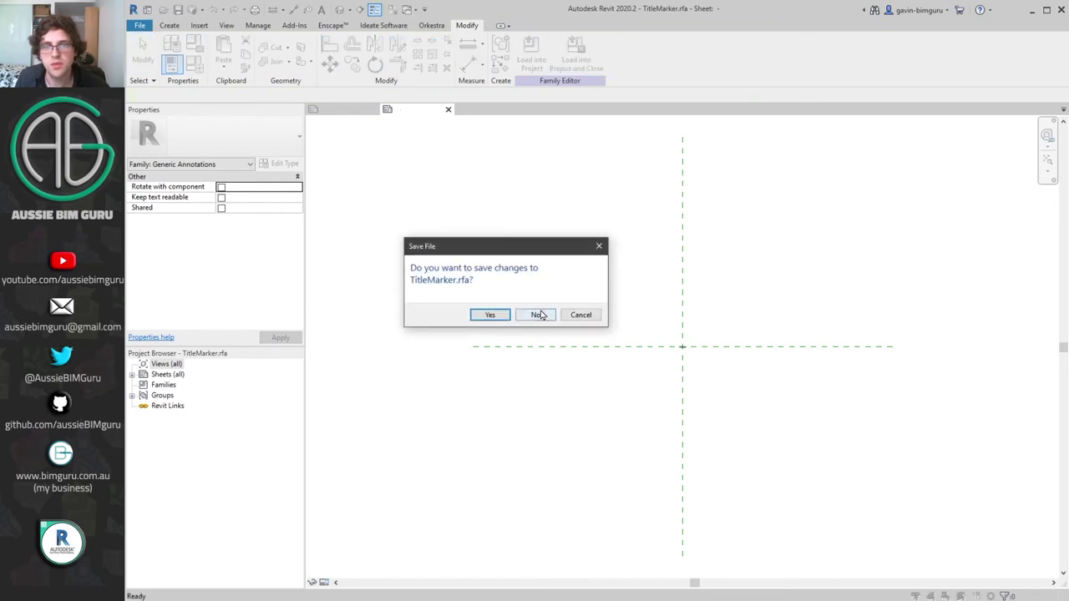
click(541, 313)
click(559, 272)
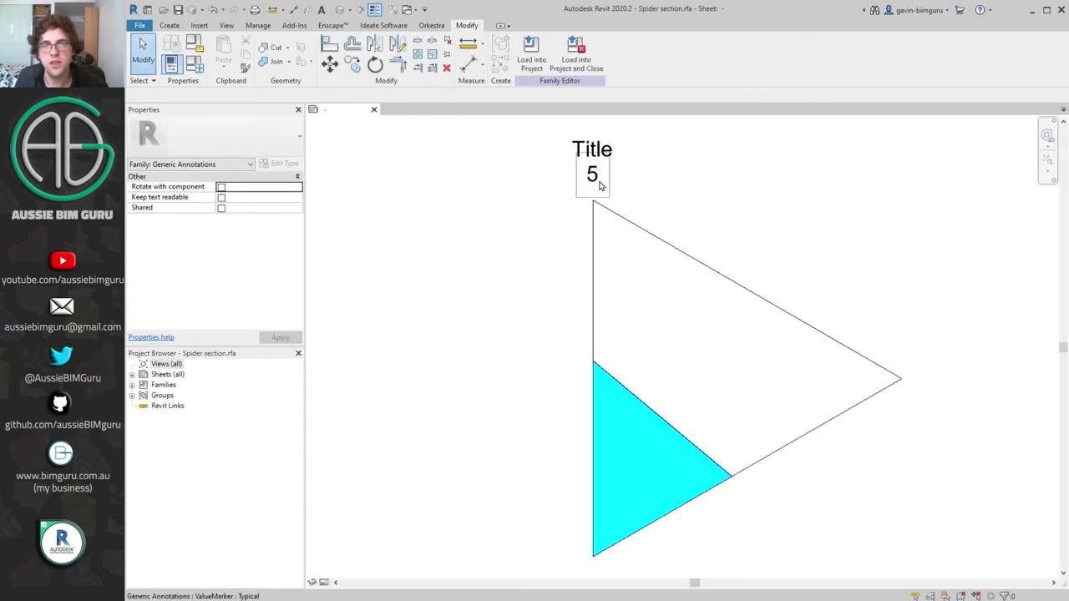
- Turn off Keep Readable for the label in the ValueMarker family and reload it into Spider section, closing ValueMarker without saving
click(528, 53)
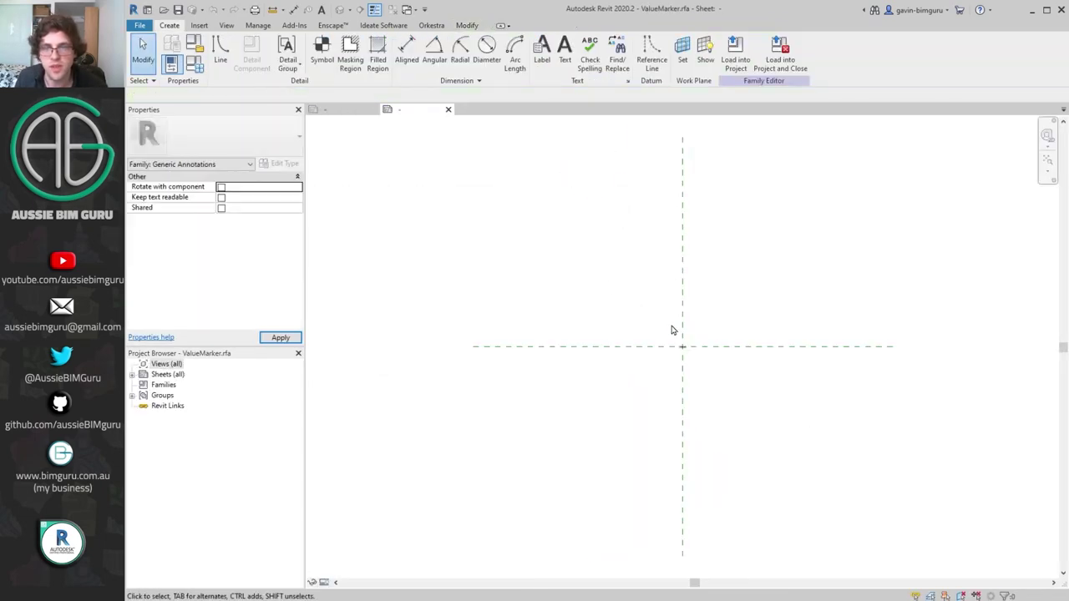
click(682, 347)
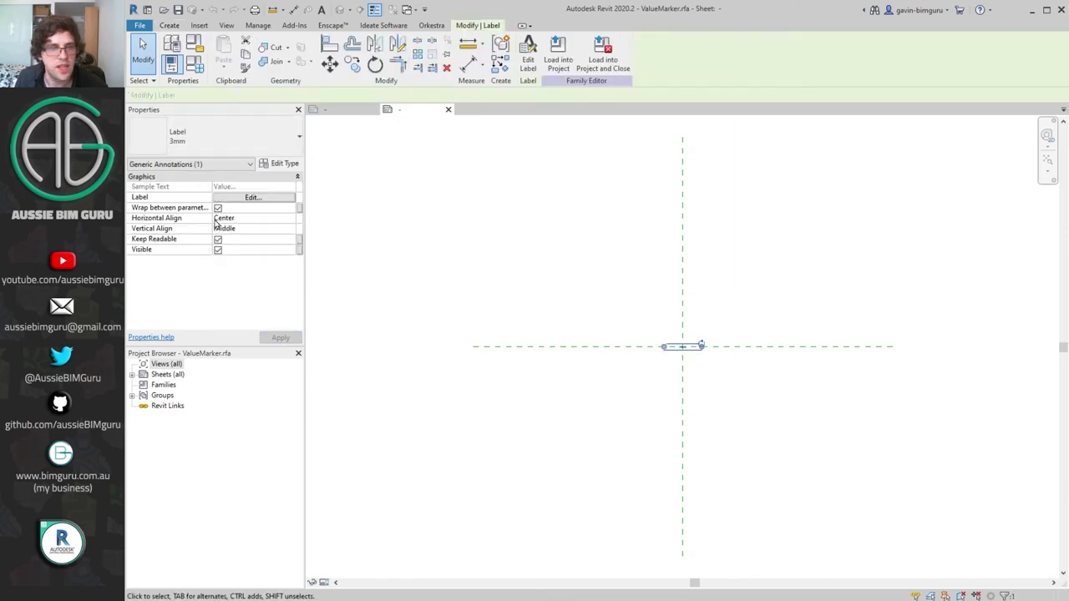
click(217, 239)
click(603, 57)
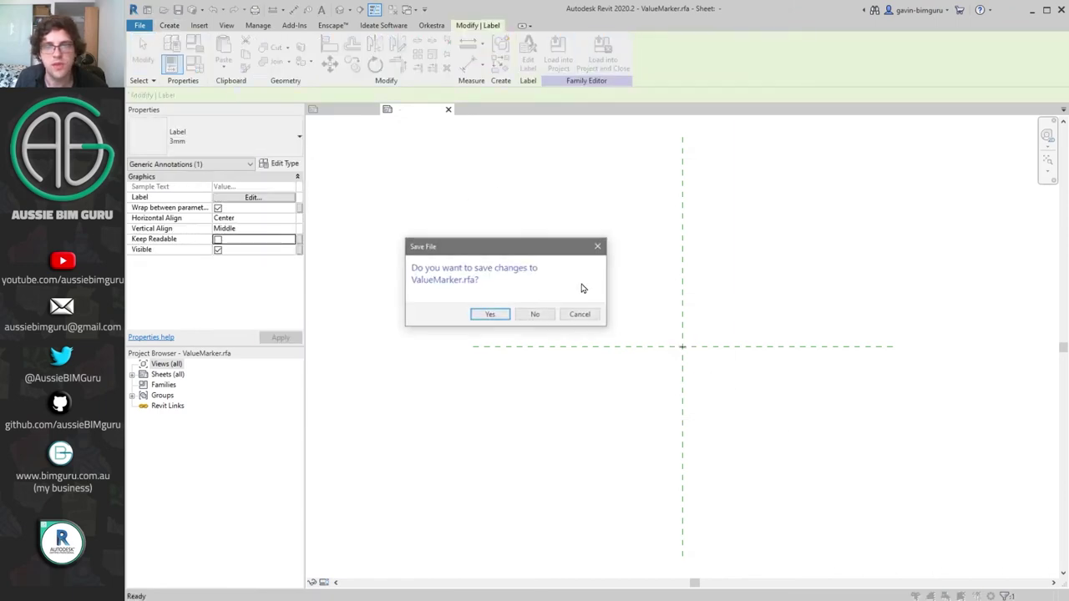
click(528, 319)
click(492, 272)
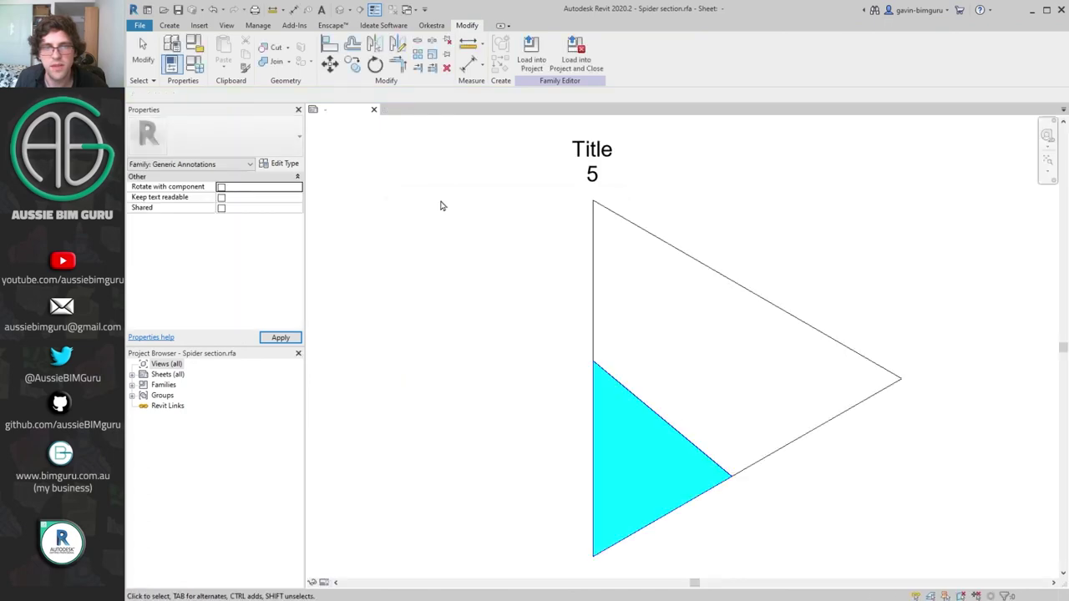
- Create a new annotation family from the Metric Generic Annotation.rft template
click(139, 25)
mouse_move(172, 72)
click(248, 105)
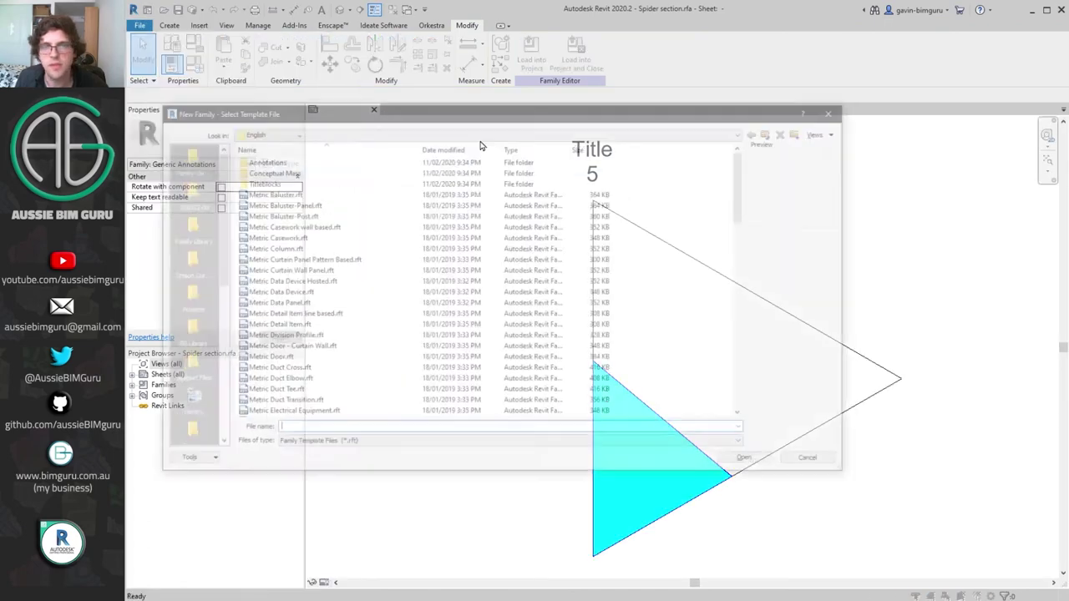
double_click(319, 162)
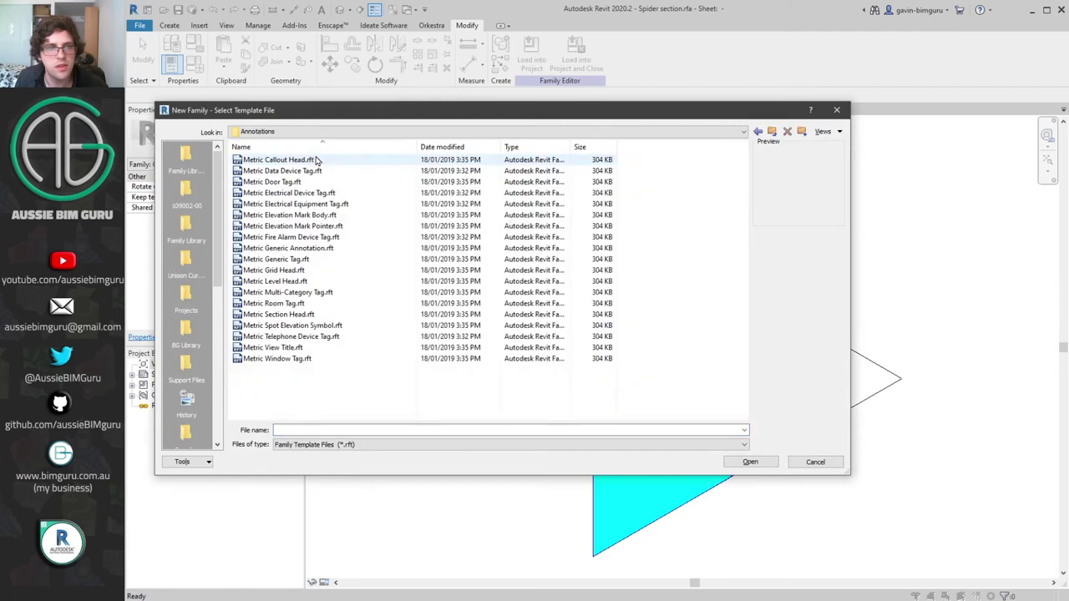
click(329, 250)
click(755, 463)
- Load Spider section into the new family, place one instance near the reference planes, and delete the template's note text
click(328, 111)
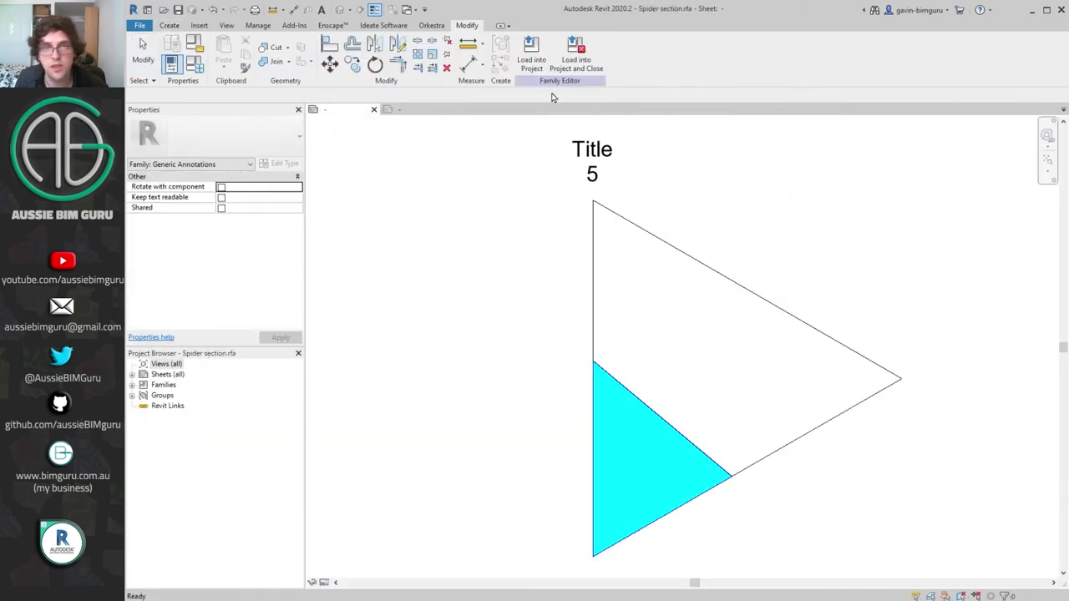
click(531, 54)
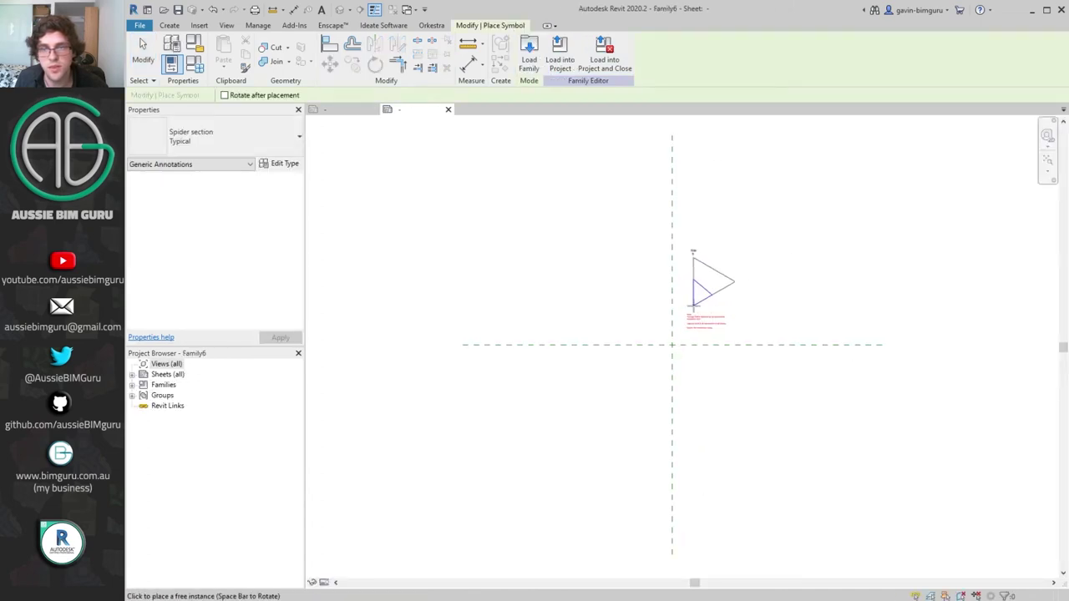
scroll(690, 298, up, 3)
click(689, 288)
key(Escape)
click(718, 330)
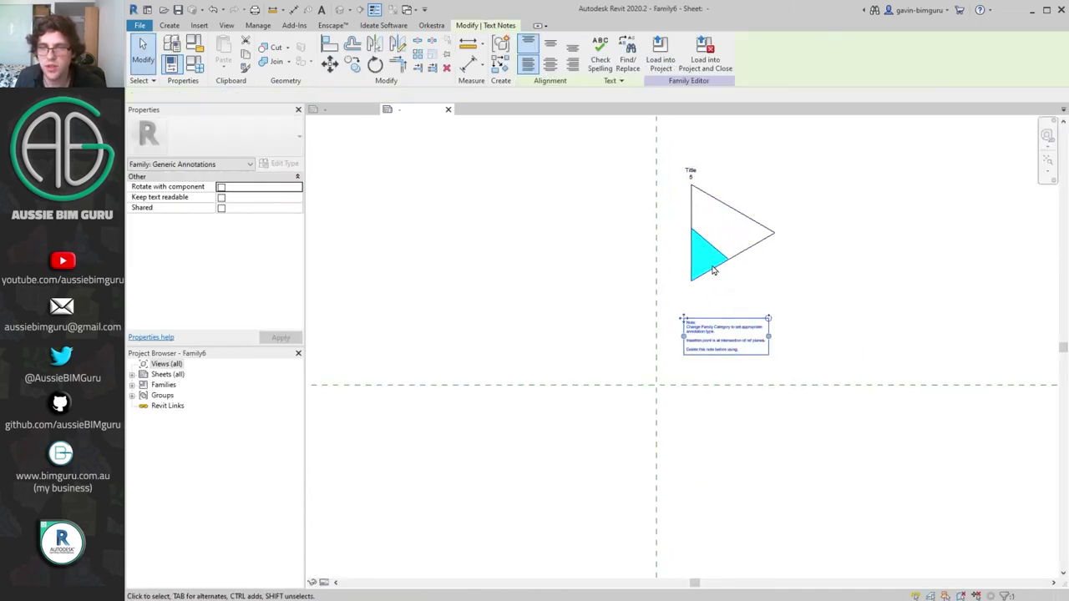
key(Delete)
- Move the placed Spider section so its lower corner sits on the intersection of the two reference planes
click(699, 279)
scroll(693, 284, up, 2)
drag(690, 282, 643, 416)
middle_drag(730, 406, 731, 376)
- Rotate a copy of the section clockwise about the reference plane intersection so it adjoins the first section's lower edge
key(r)
key(o)
click(740, 353)
key(Escape)
key(r)
key(o)
click(493, 94)
click(644, 385)
click(751, 324)
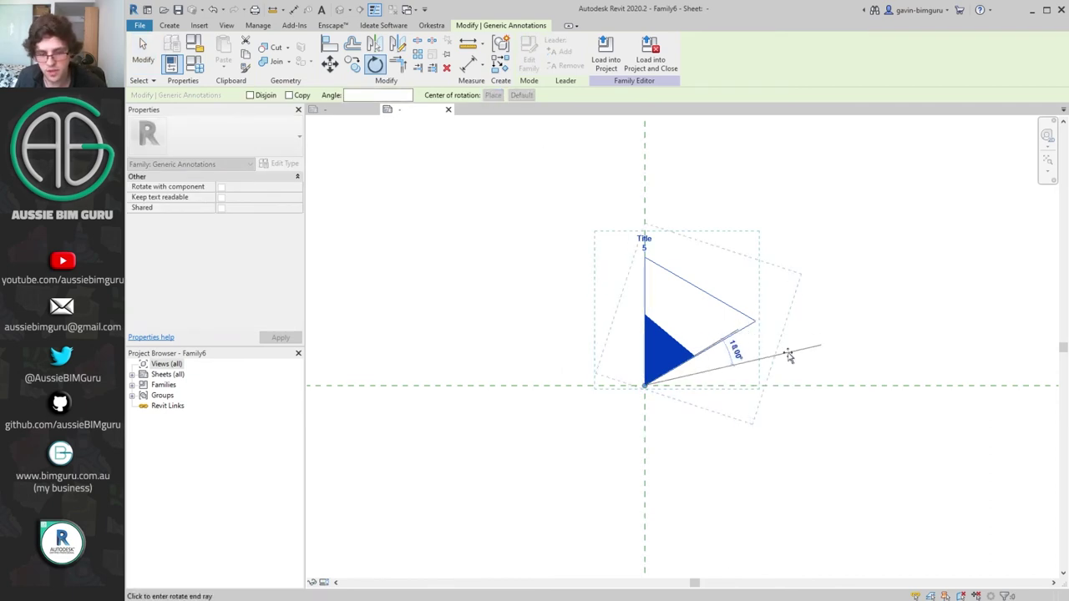
click(782, 356)
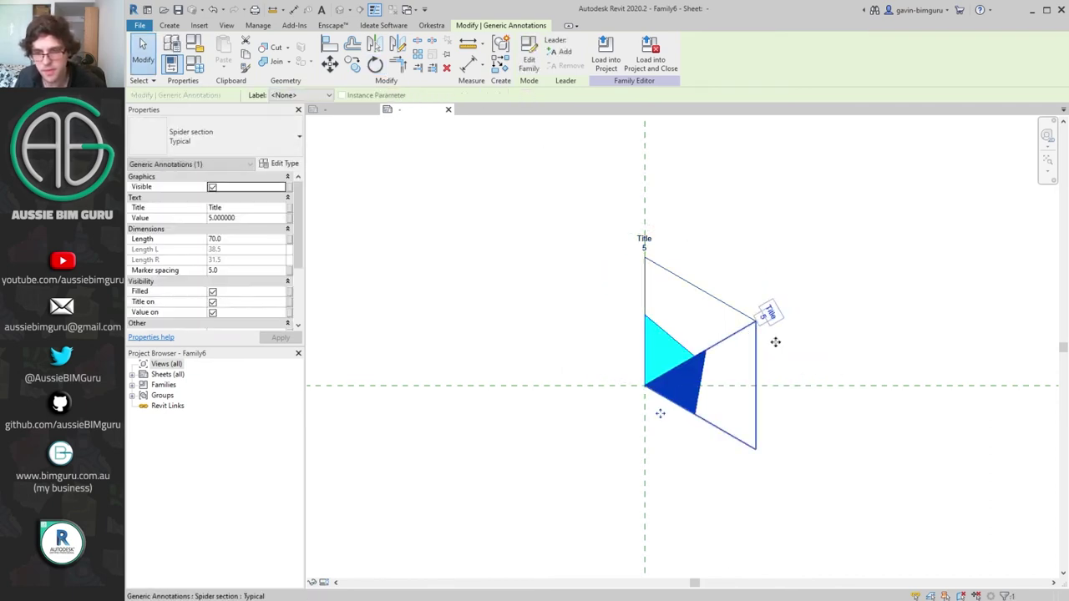
- Rotate a copy of the second section clockwise about the reference plane intersection to form the third section of the half hexagon
key(r)
key(o)
key(Escape)
key(r)
key(o)
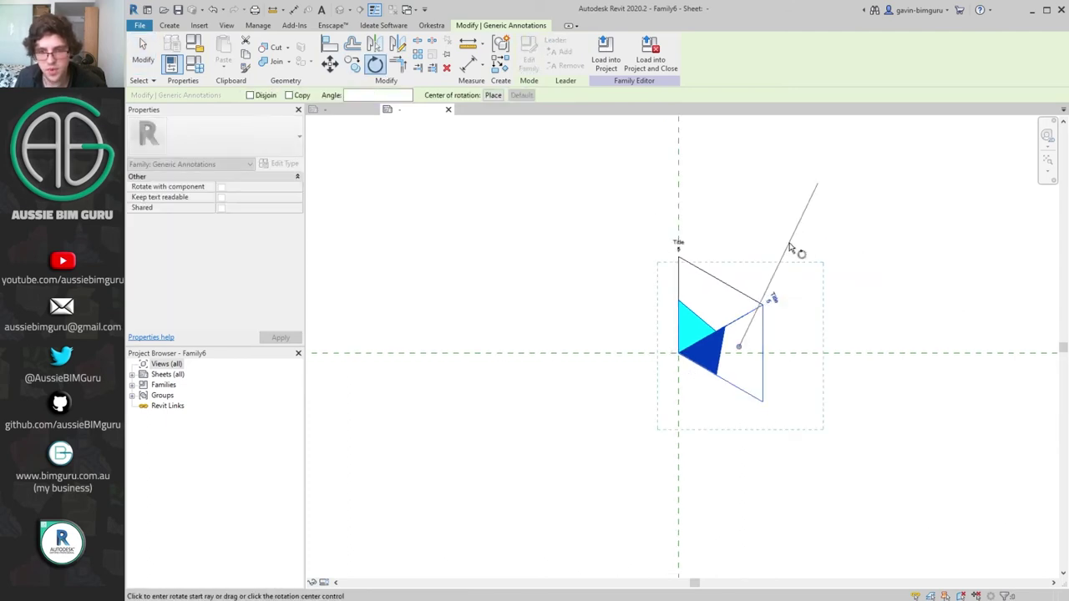
click(496, 97)
click(678, 353)
click(800, 347)
click(811, 445)
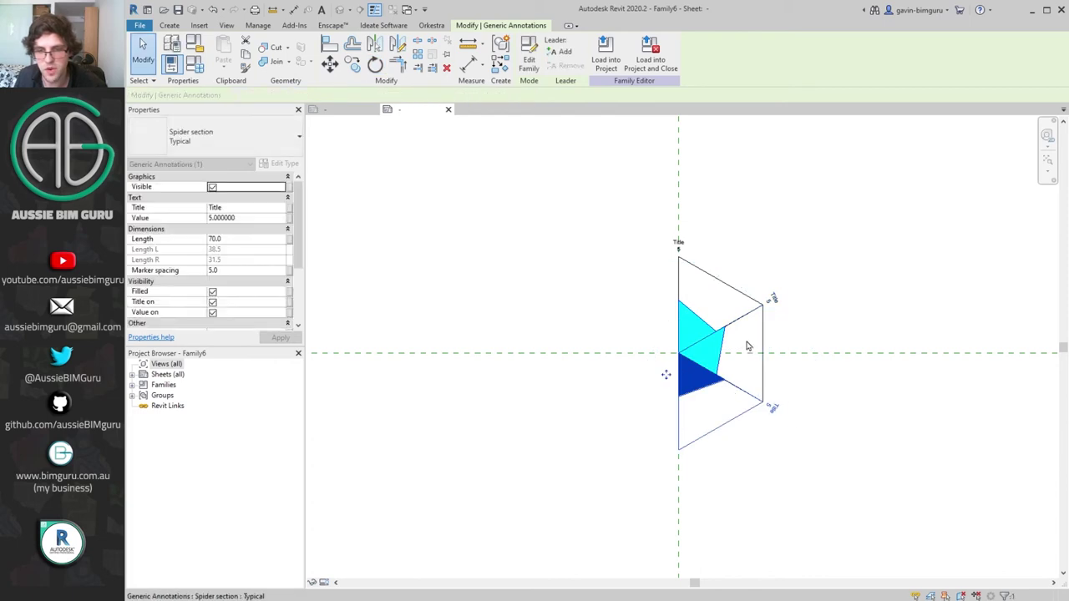
key(Escape)
key(c)
key(o)
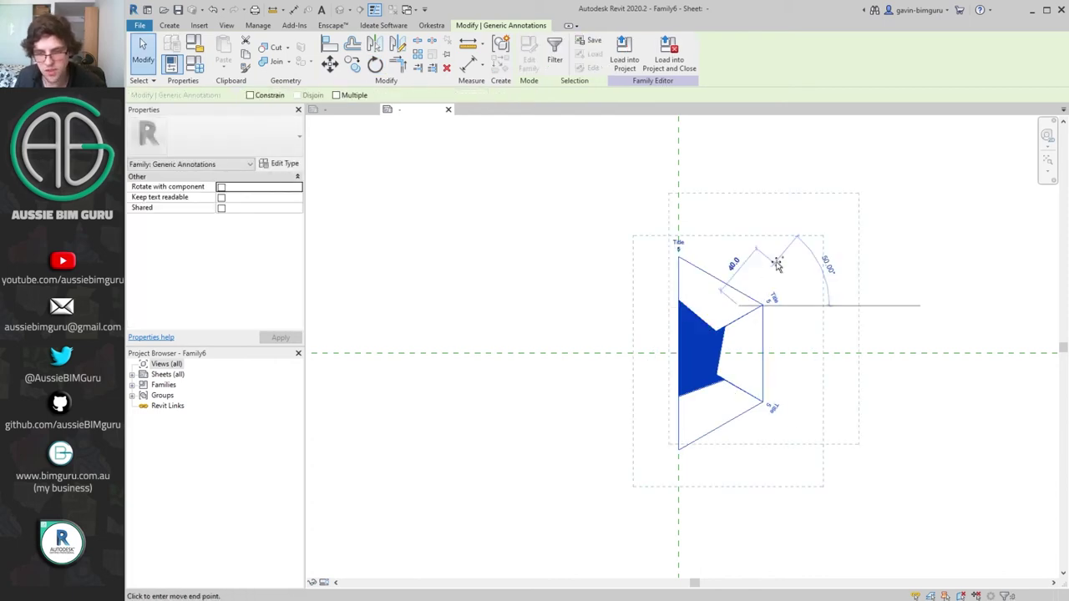
key(Escape)
- Rotate a copy of all three sections half a turn about the reference plane intersection to complete the hexagonal graph
key(r)
key(o)
click(493, 95)
click(678, 352)
click(827, 352)
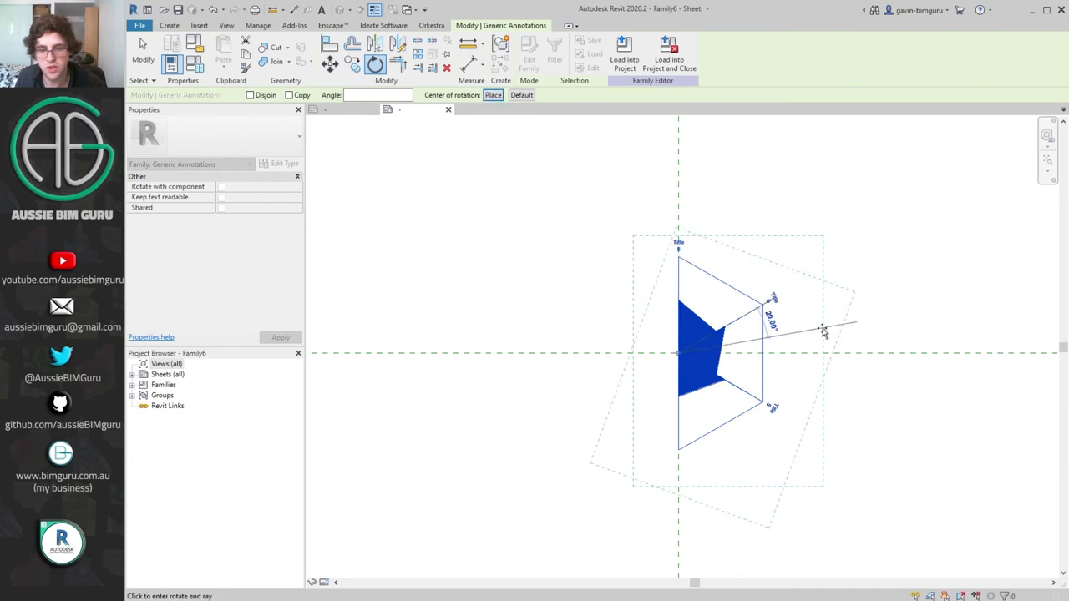
click(822, 332)
key(Escape)
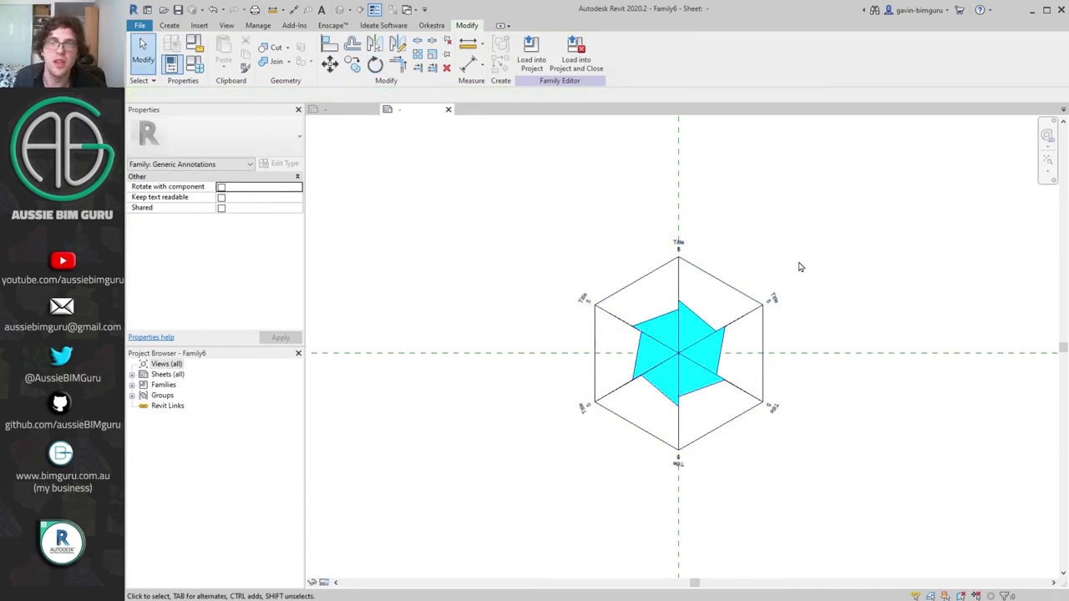
- Select all six Spider section instances of the hexagon together
scroll(681, 232, up, 2)
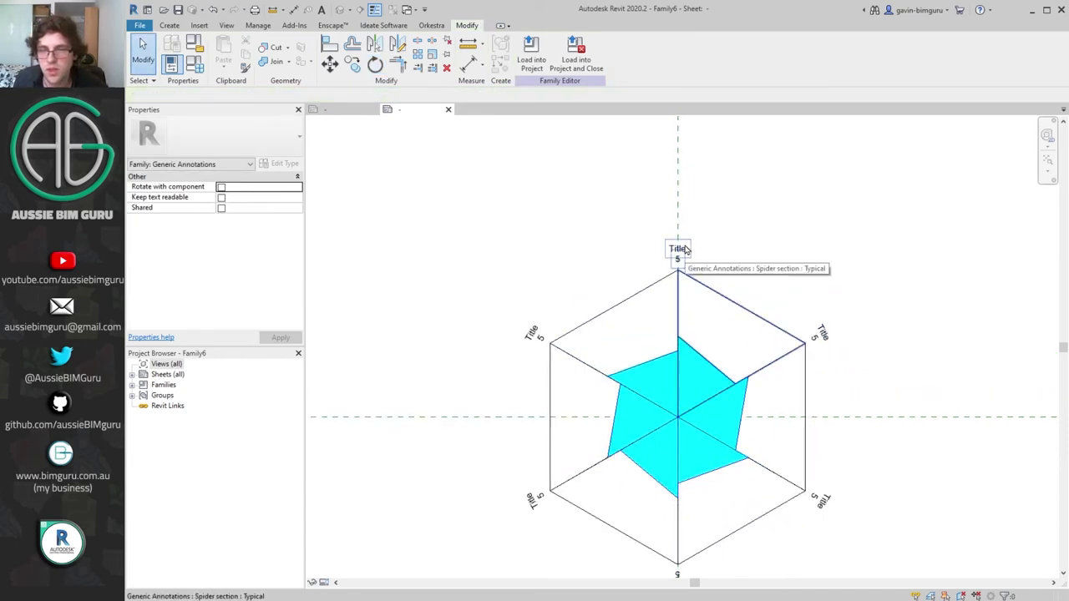
click(692, 270)
scroll(691, 270, up, 2)
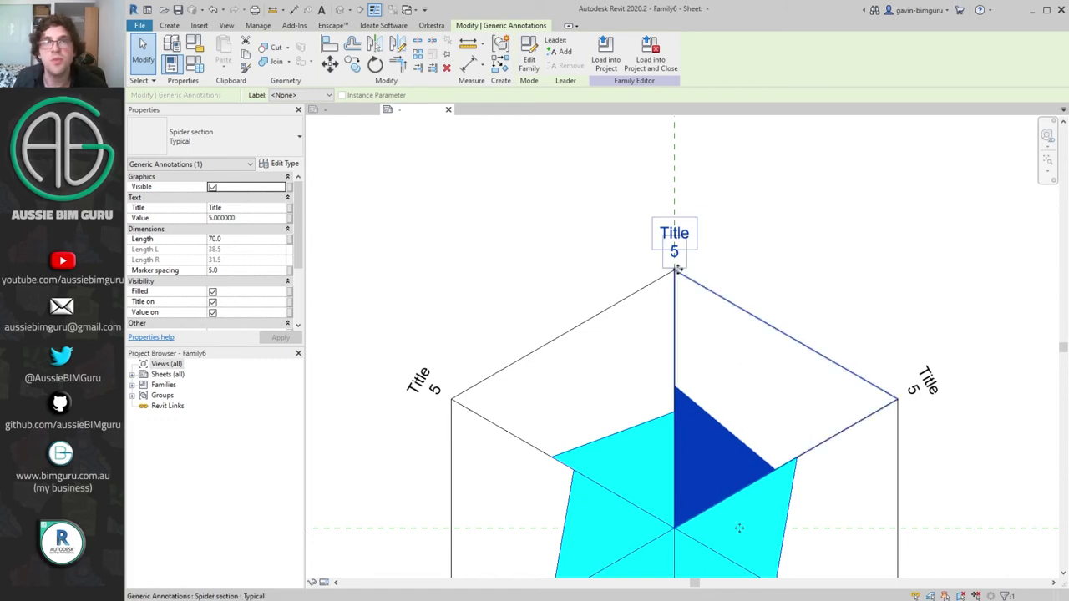
scroll(677, 269, down, 4)
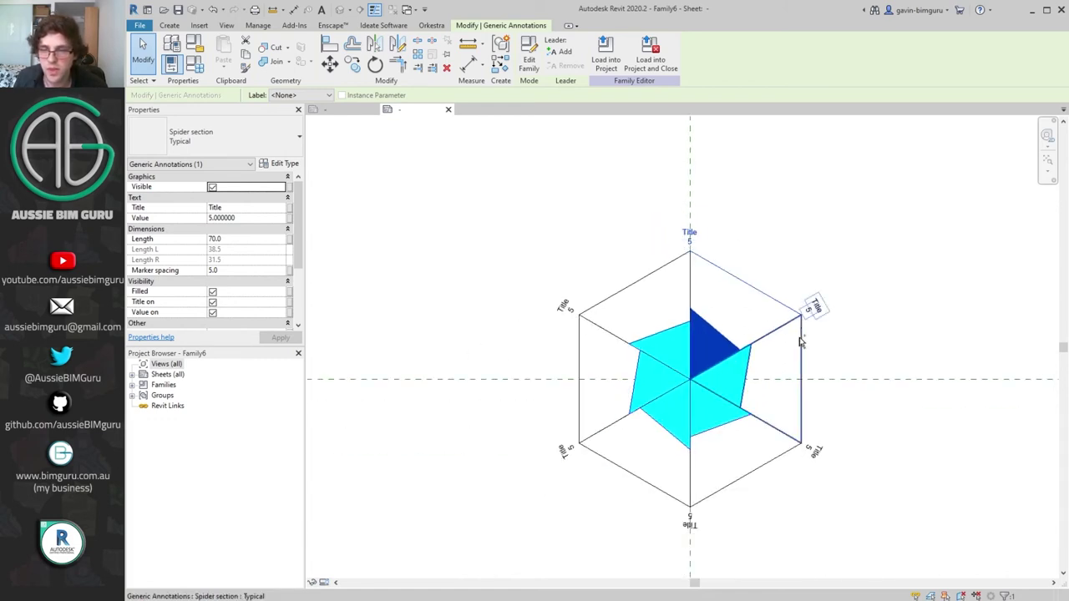
ctrl+click(800, 340)
ctrl+click(746, 474)
ctrl+click(569, 434)
ctrl+click(585, 350)
ctrl+click(617, 305)
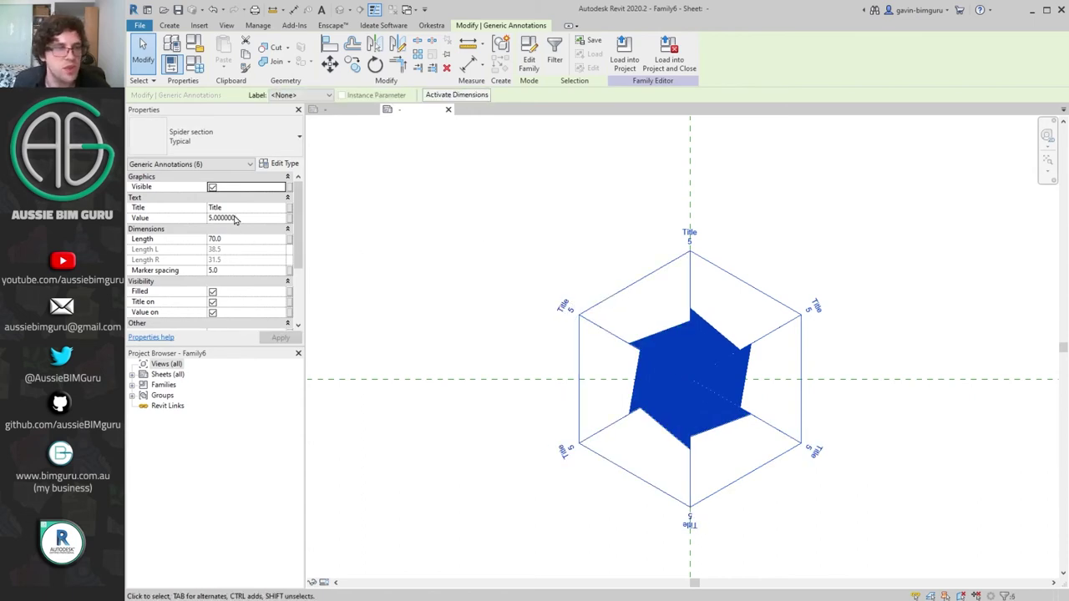
- Test a Length of 50 on the six sections and set it back to 70
scroll(235, 219, down, 2)
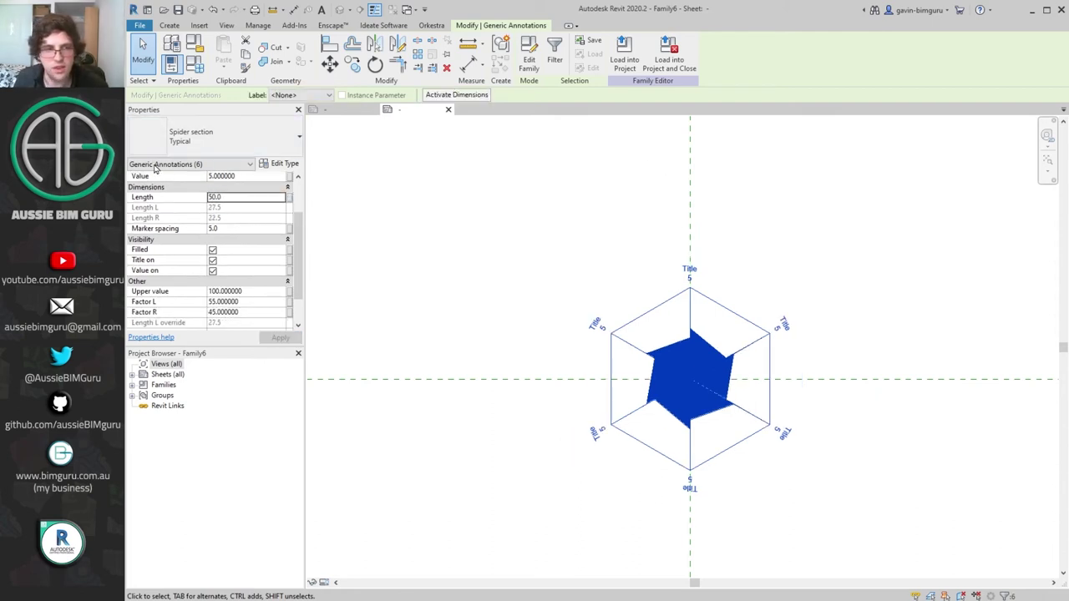
click(247, 197)
text(70)
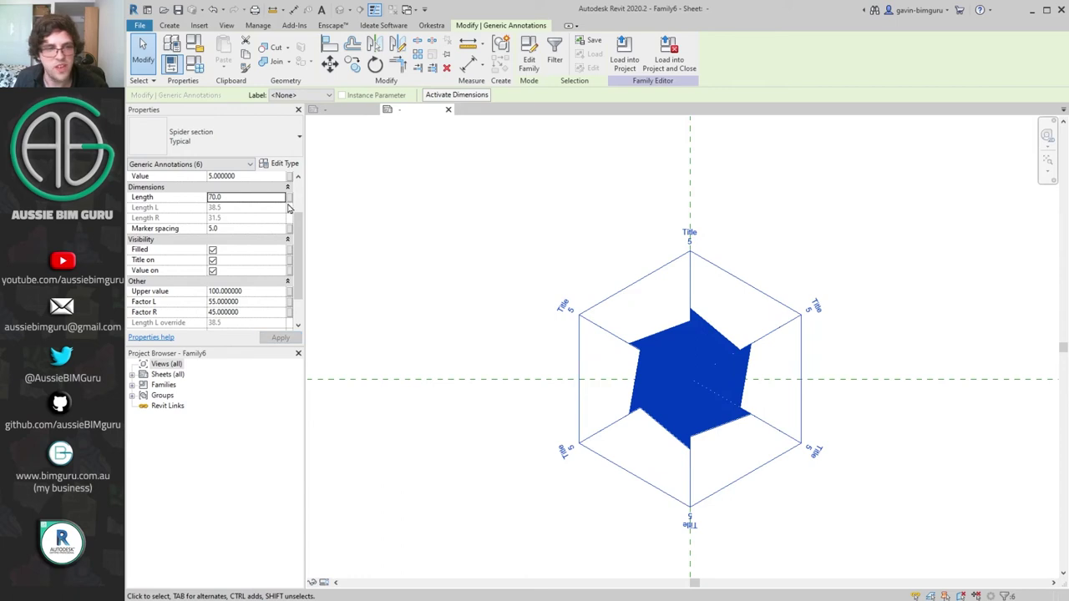
- Associate the six sections' Length with a new family parameter named Graph size, grouped under Dimensions
click(289, 201)
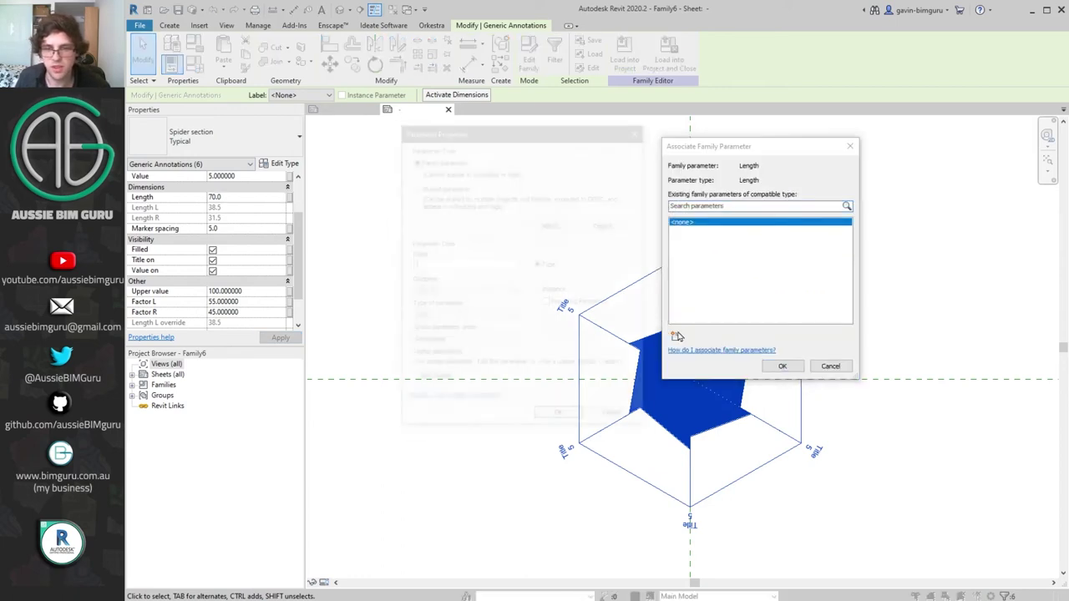
click(675, 336)
text(Graph size)
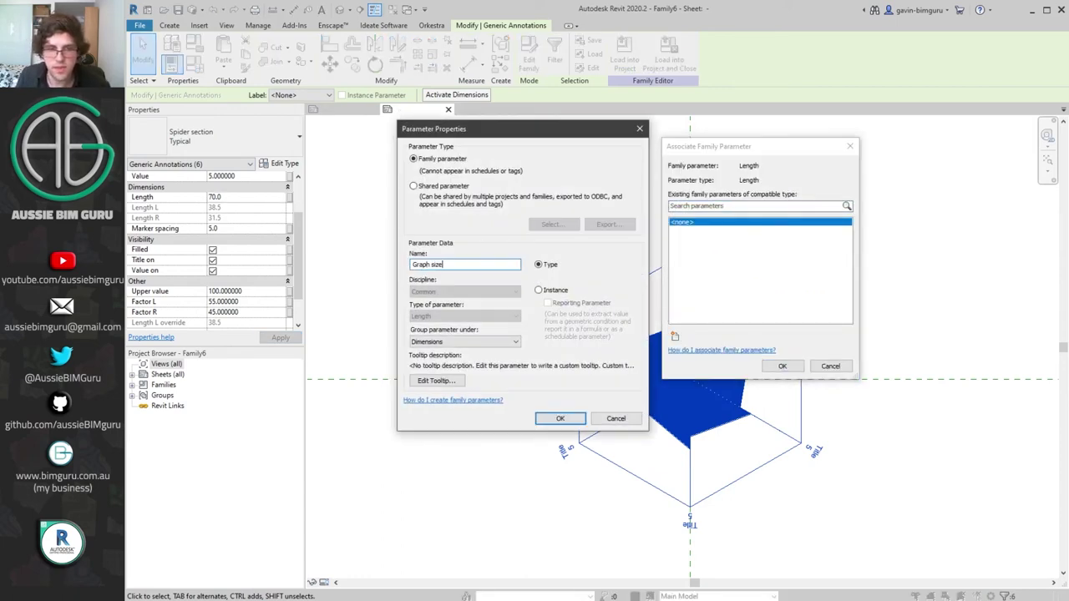
click(561, 416)
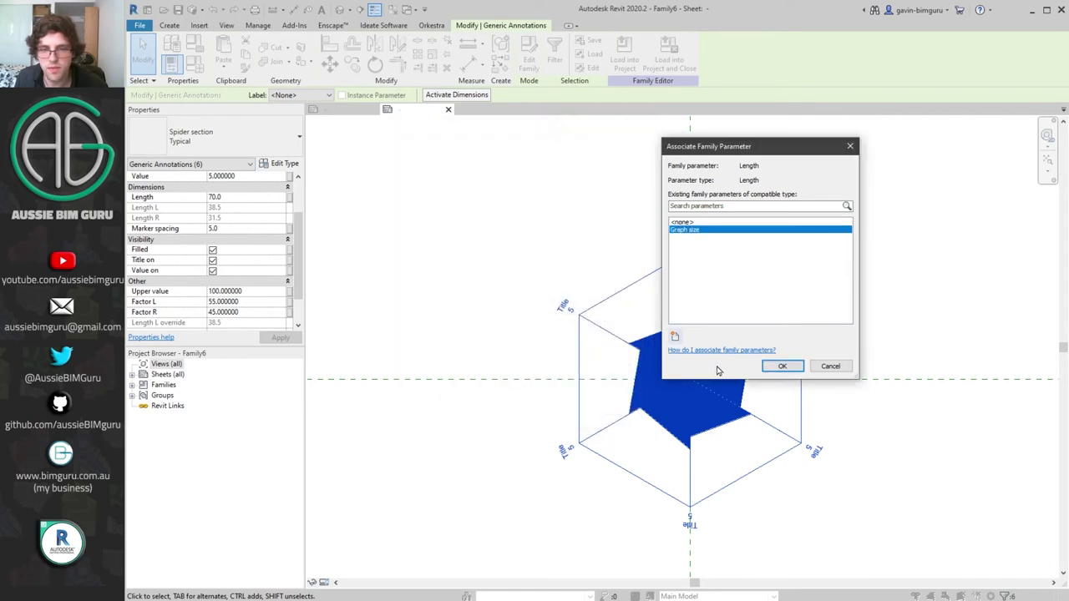
click(783, 366)
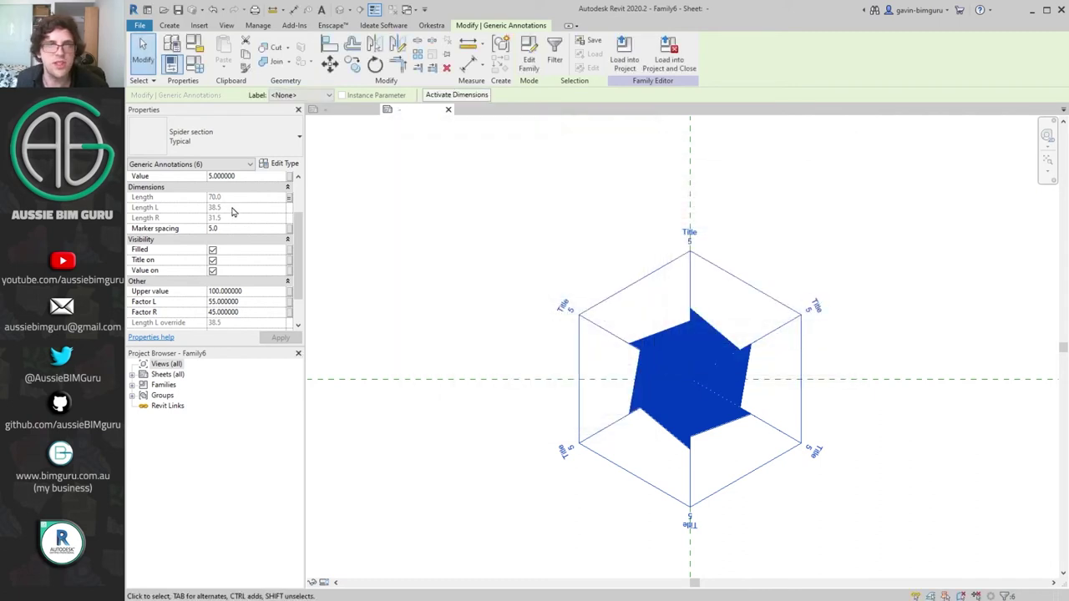
- Associate the six sections' Marker spacing with a new instance parameter named Text spacing, grouped under Dimensions
click(290, 232)
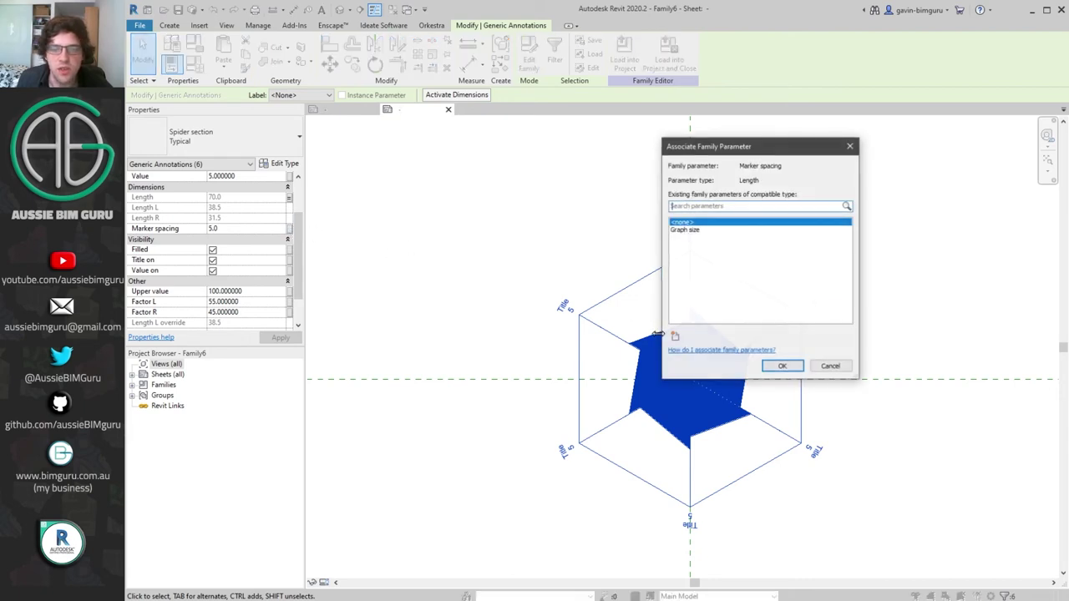
click(675, 333)
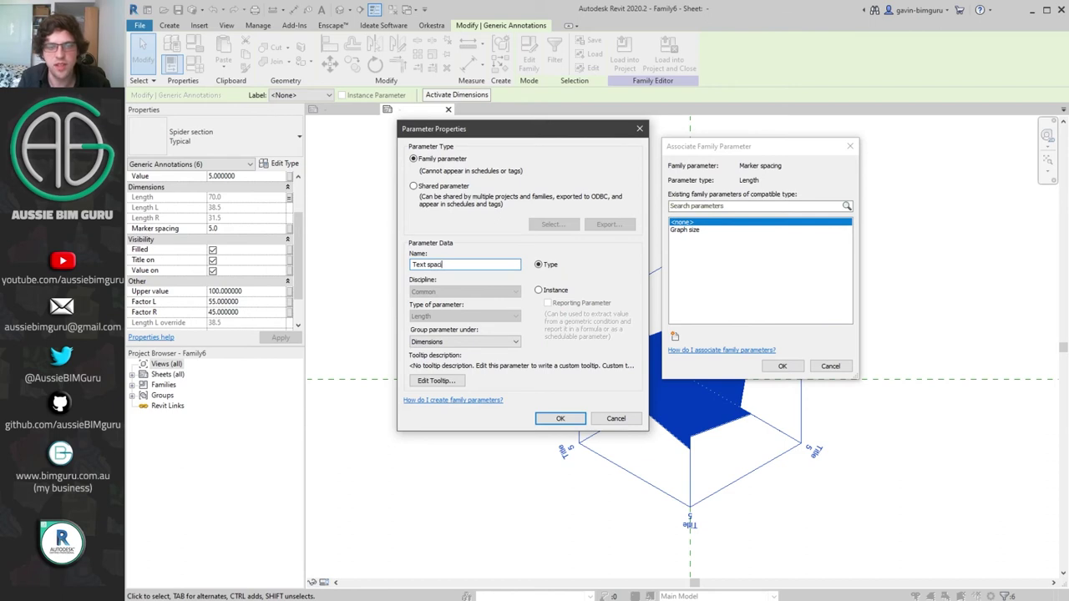
click(560, 418)
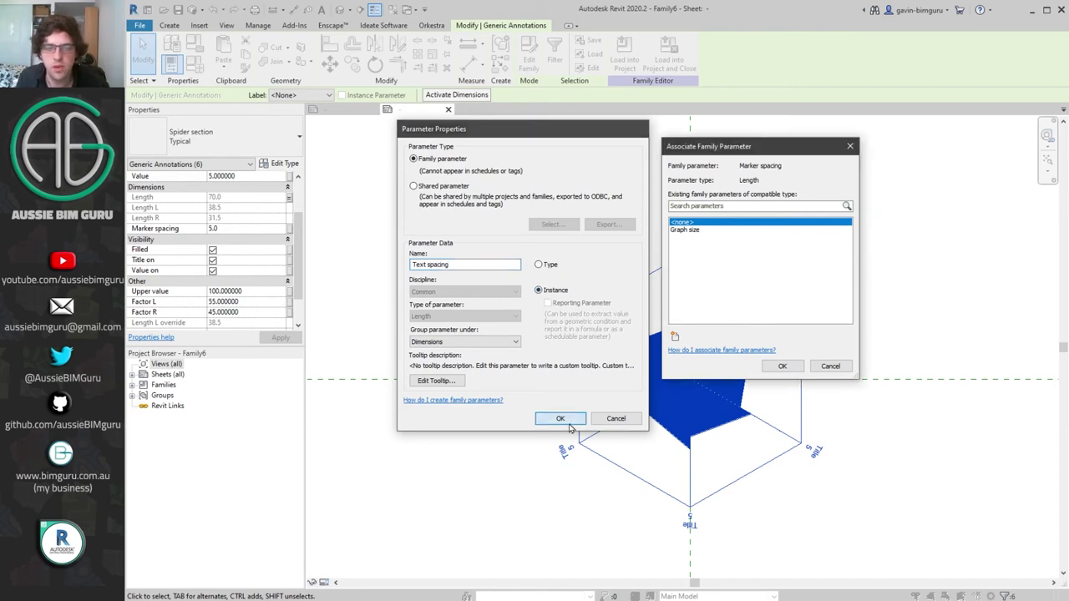
click(783, 366)
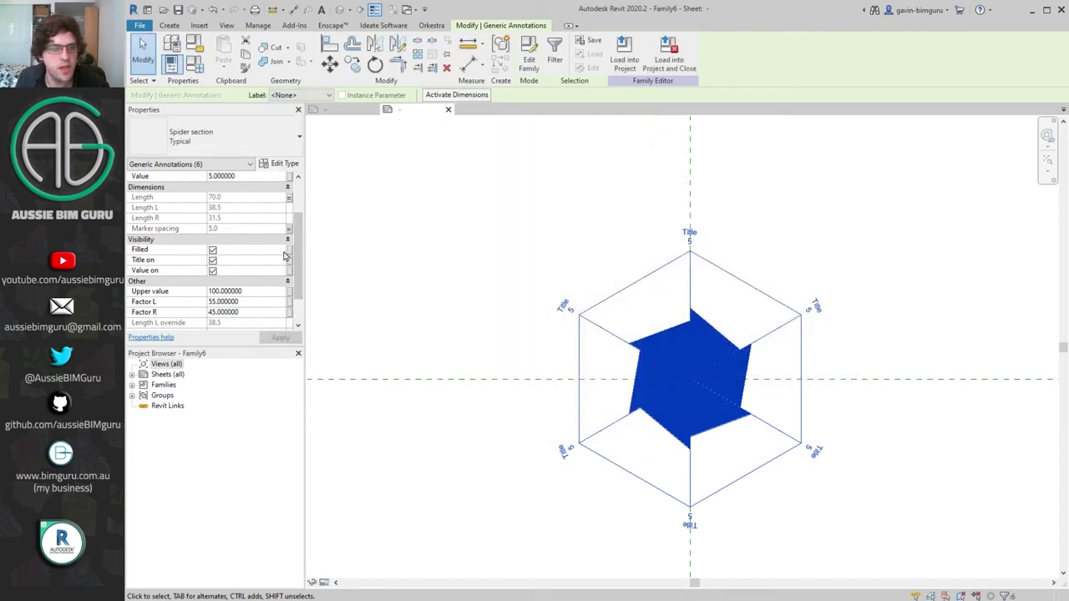
- Associate the six sections' Filled property with a new instance parameter named Filled, grouped under Visibility
click(289, 251)
click(674, 337)
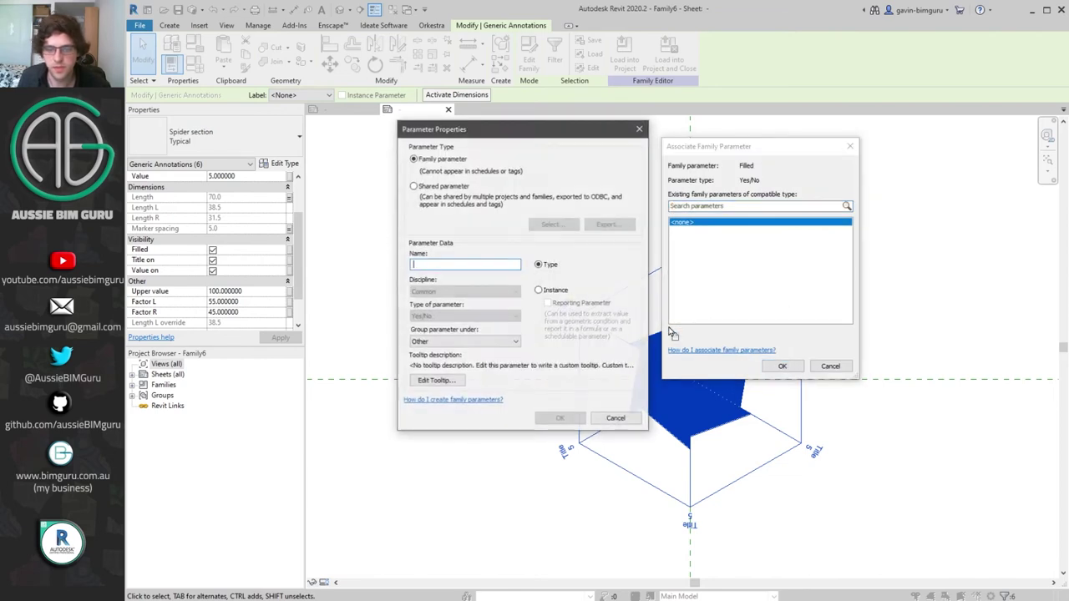
text(Filled)
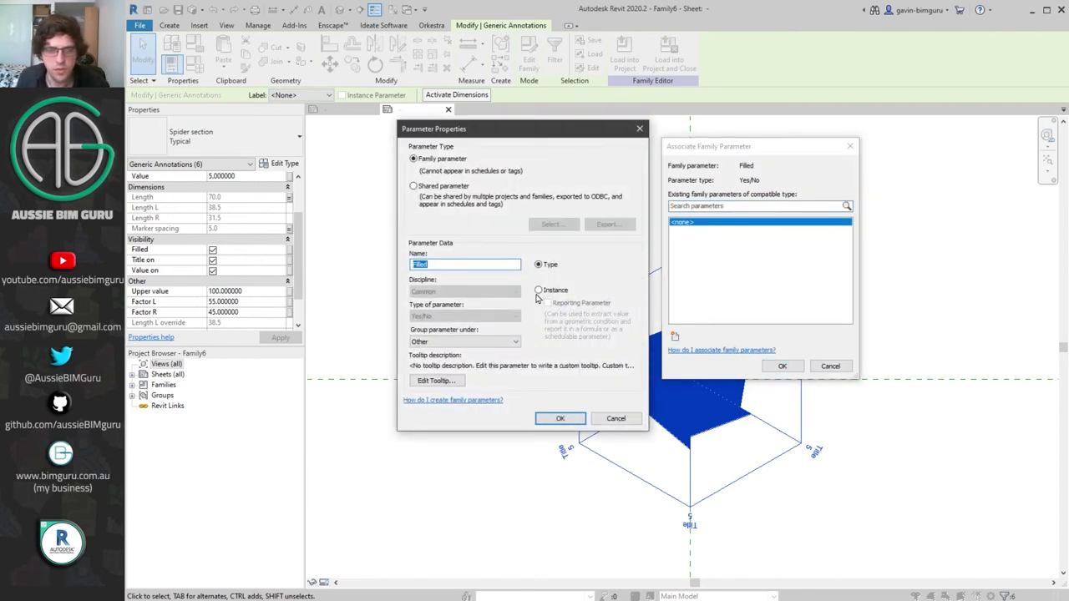
click(515, 342)
click(439, 571)
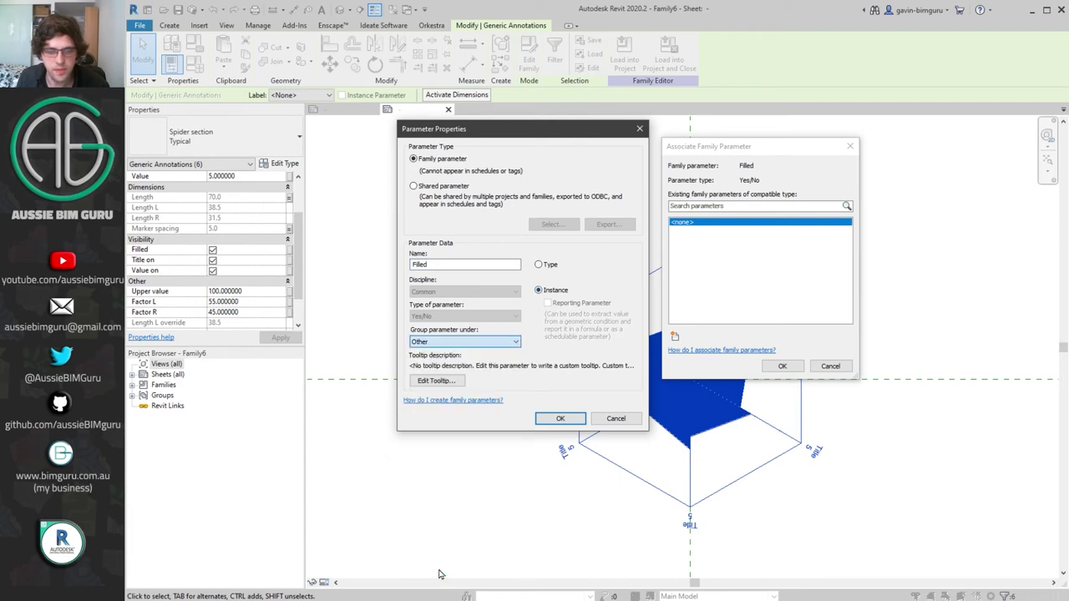
click(559, 418)
click(781, 366)
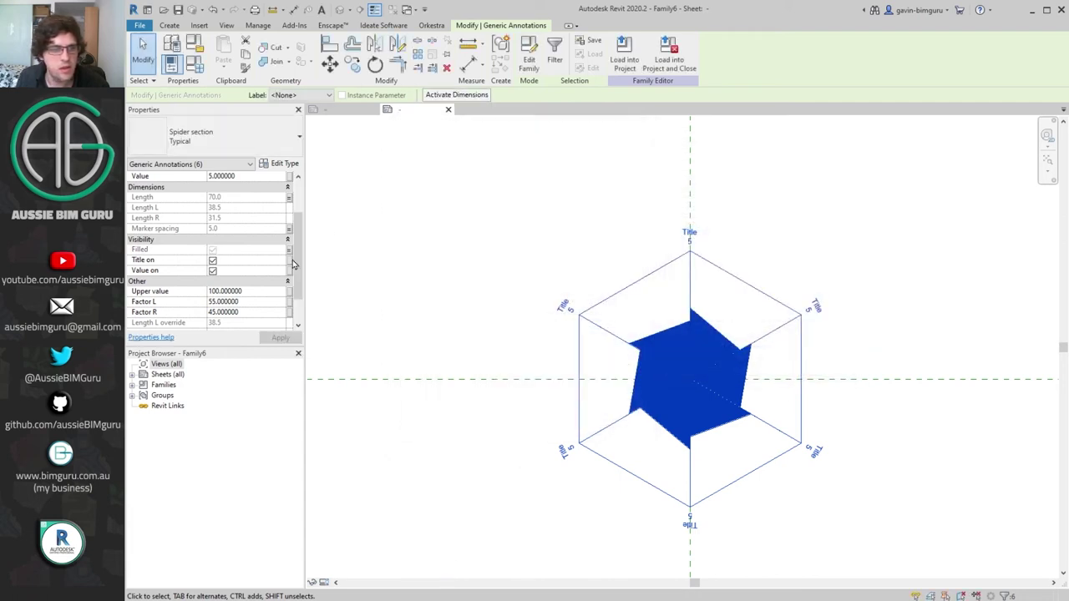
- Associate the six sections' Title on property with a new instance parameter named Titles, grouped under Visibility
click(290, 262)
click(675, 335)
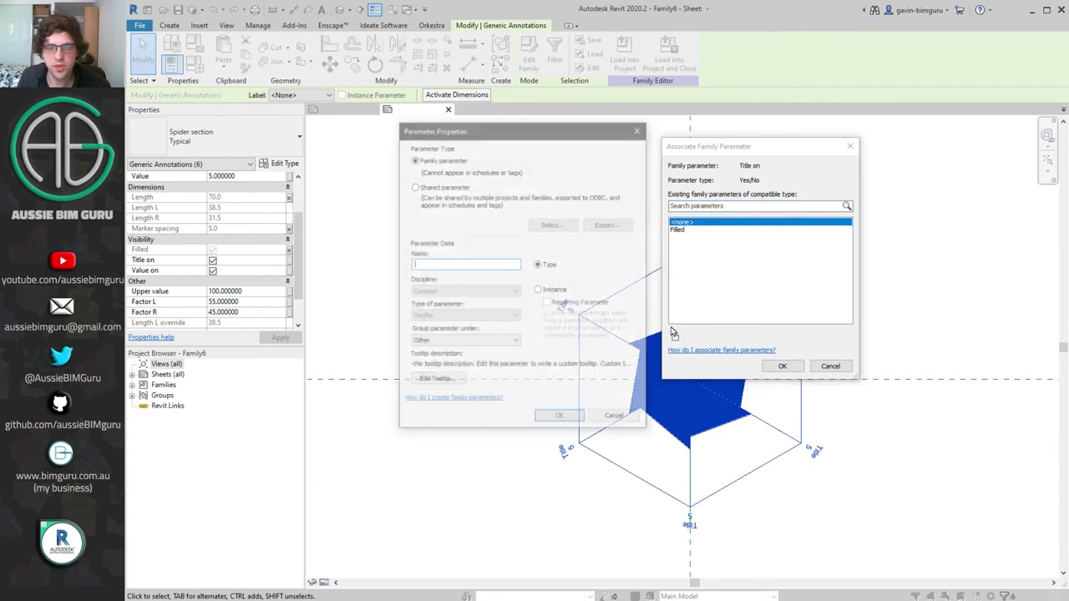
text(tles)
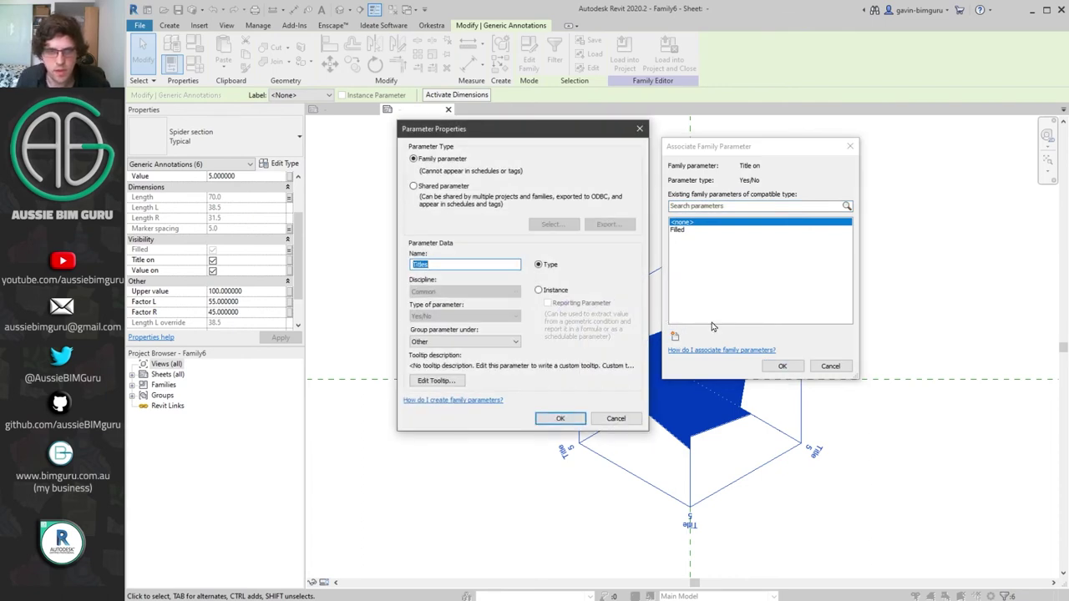
click(487, 342)
click(439, 575)
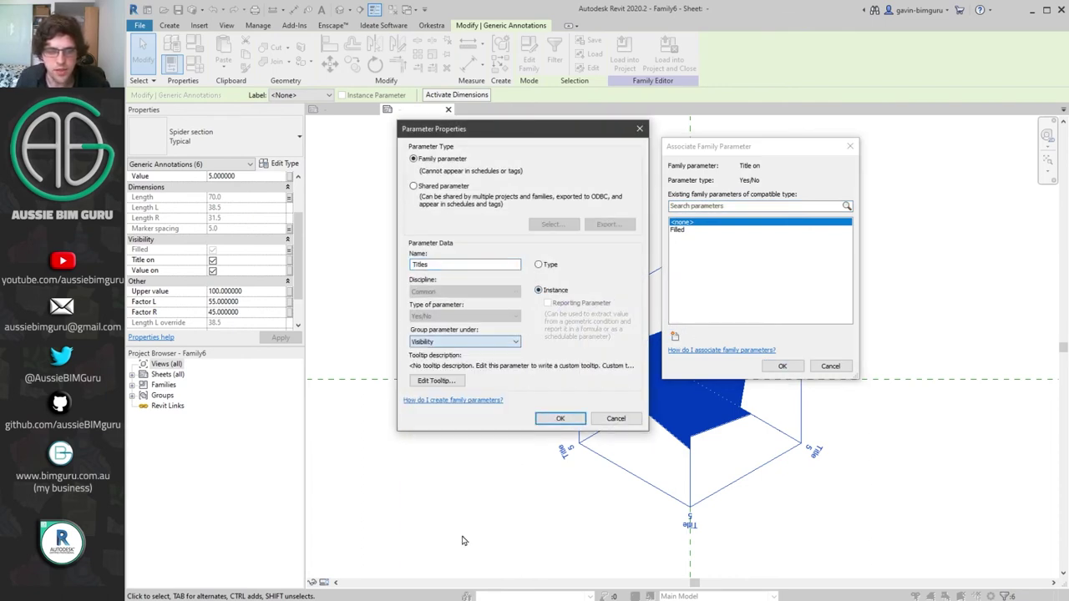
click(561, 420)
click(767, 367)
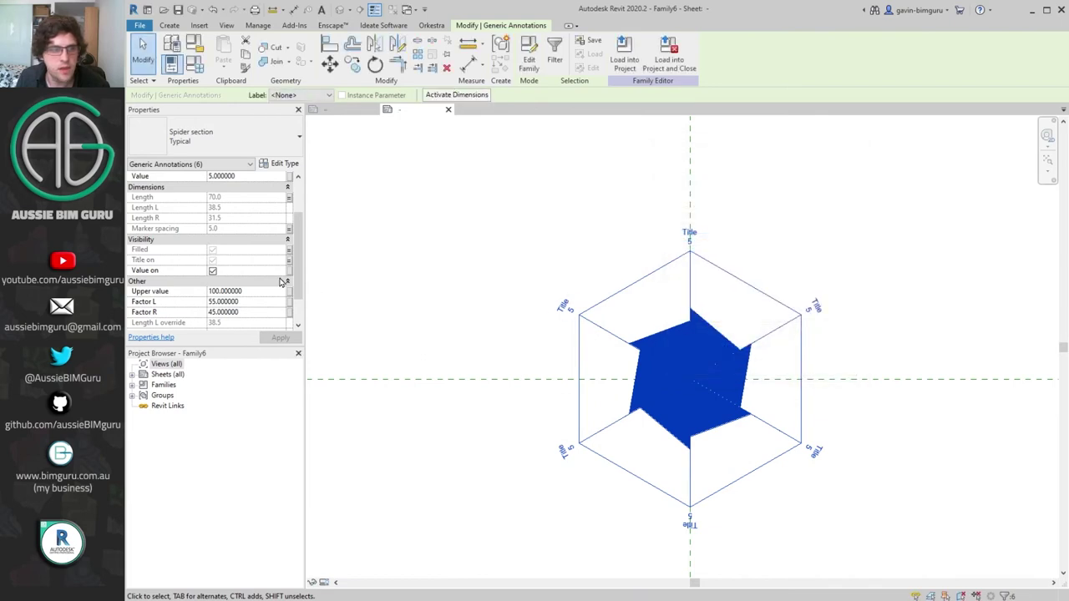
- Associate the six sections' Value on property with a new instance parameter named Values, grouped under Visibility
click(289, 270)
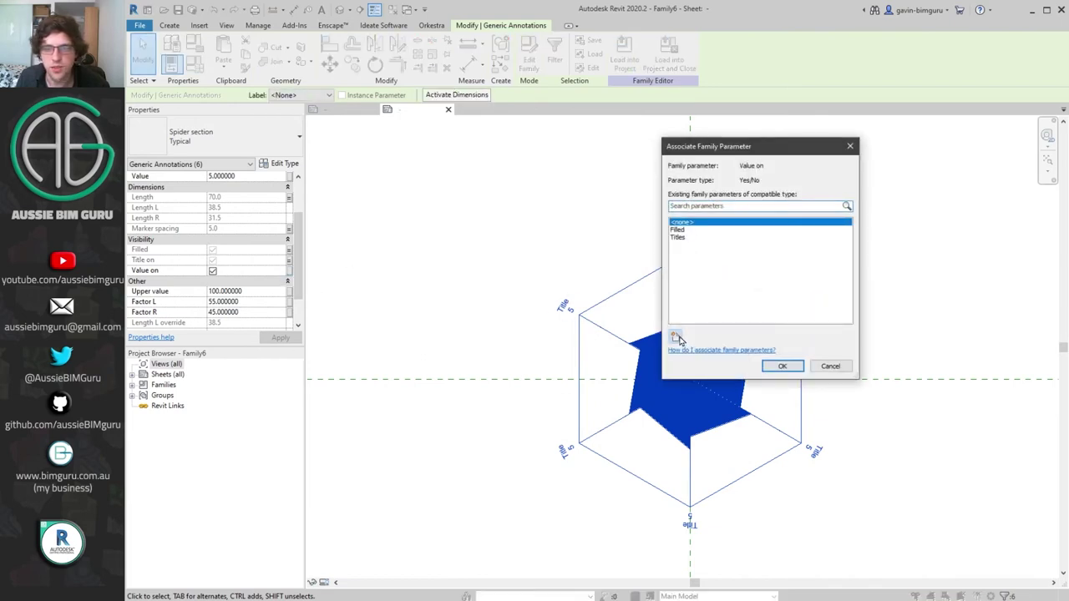
click(675, 336)
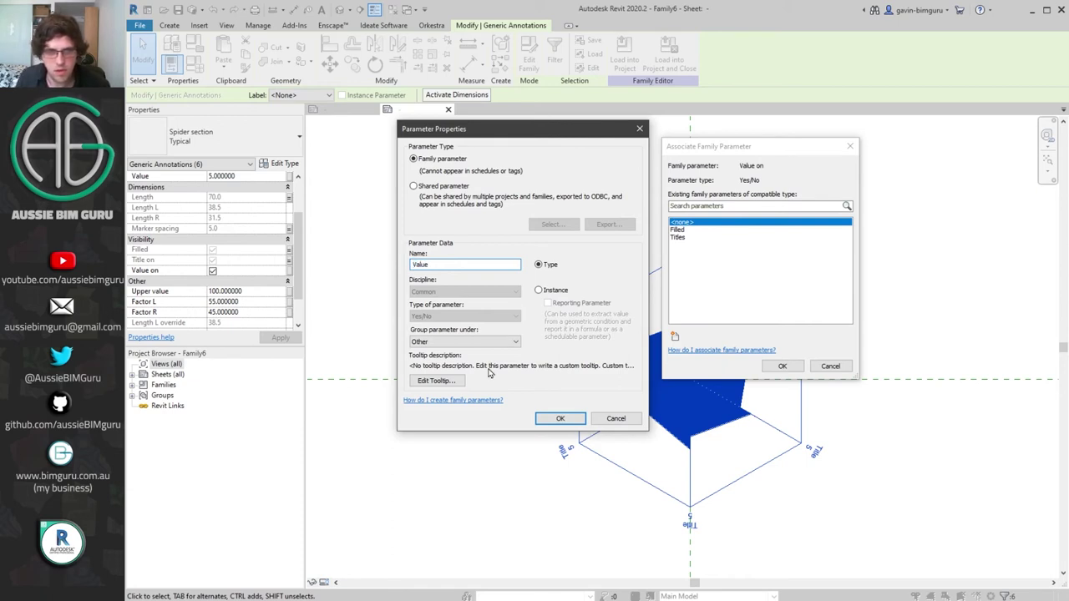
click(511, 341)
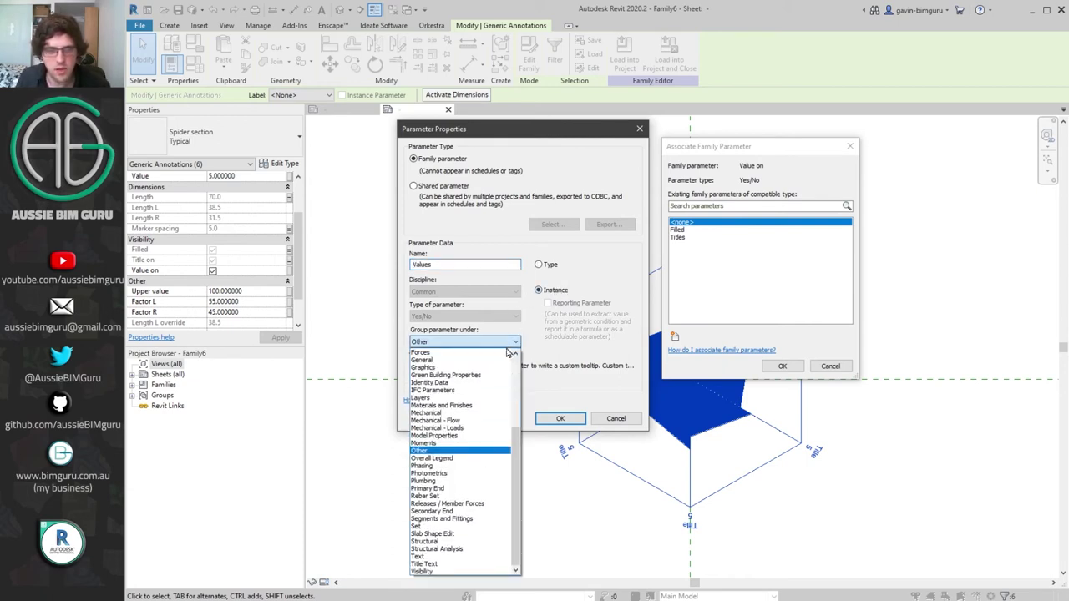
click(450, 574)
click(560, 420)
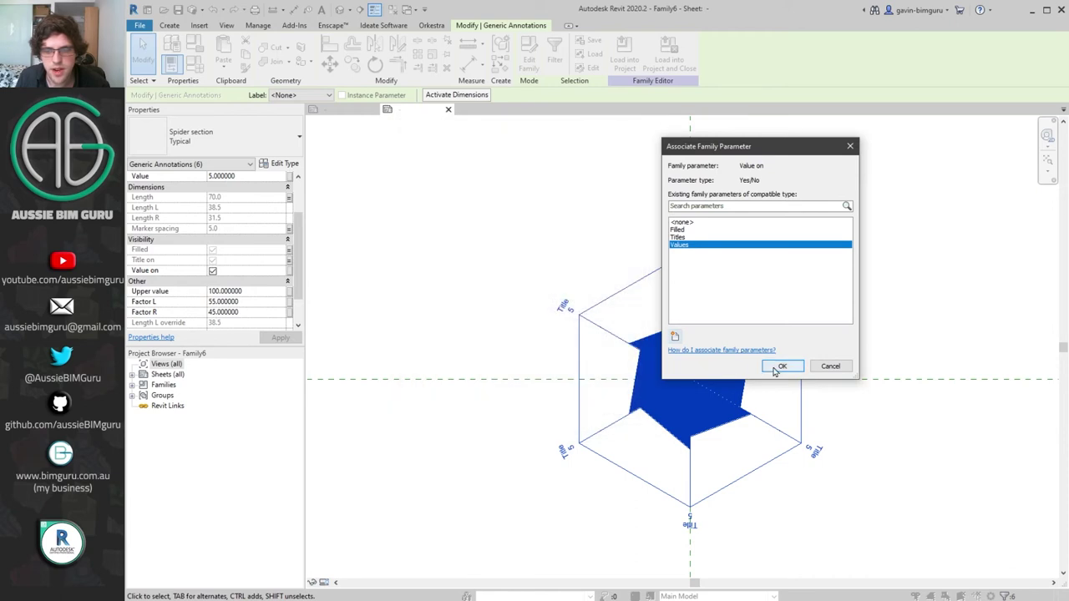
click(782, 366)
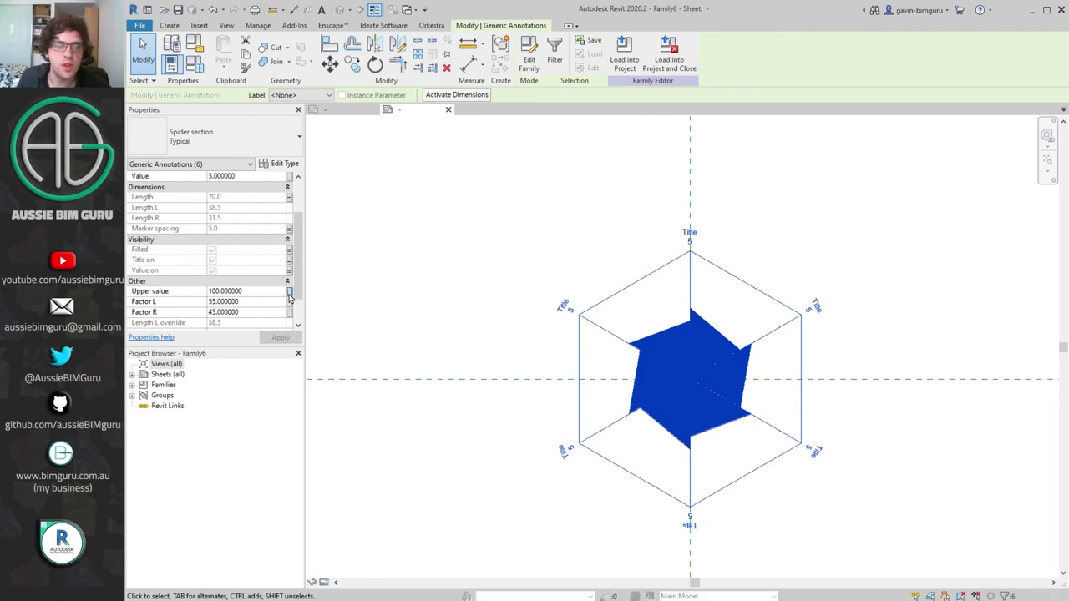
- Associate the six sections' Upper value with a new instance parameter named Upper value, grouped under Data
click(288, 293)
click(673, 336)
text(Upper value)
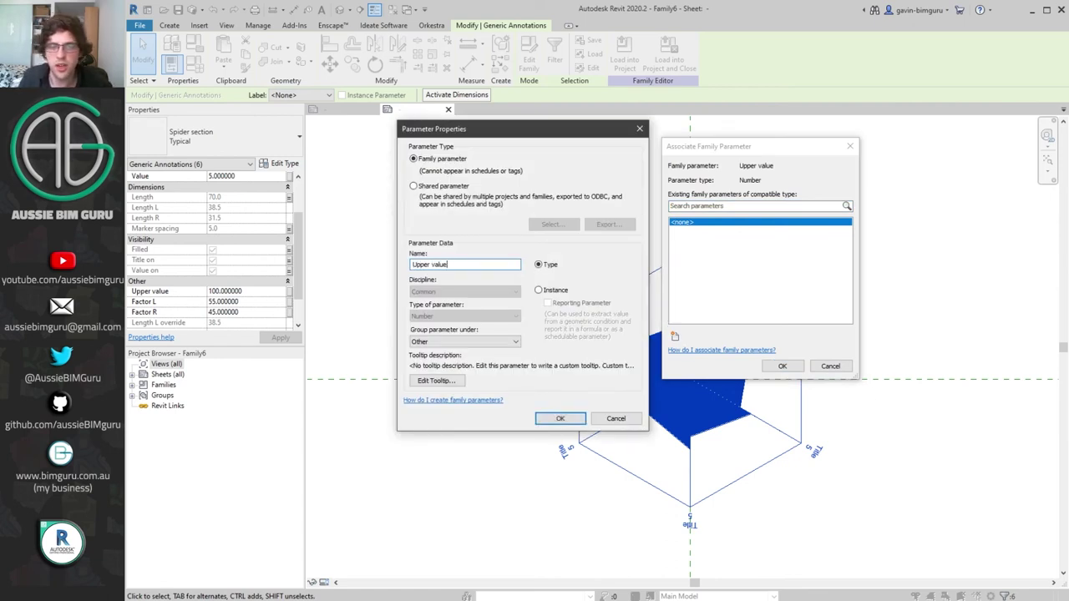
key(ctrl+a)
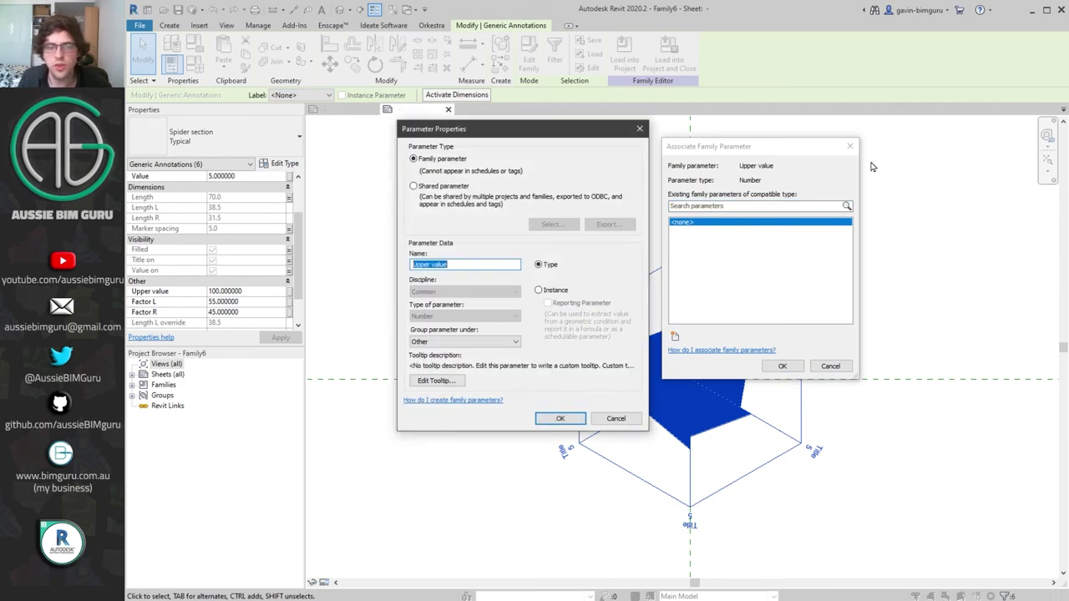
click(550, 291)
click(501, 342)
scroll(490, 386, down, 5)
scroll(489, 385, up, 3)
click(458, 373)
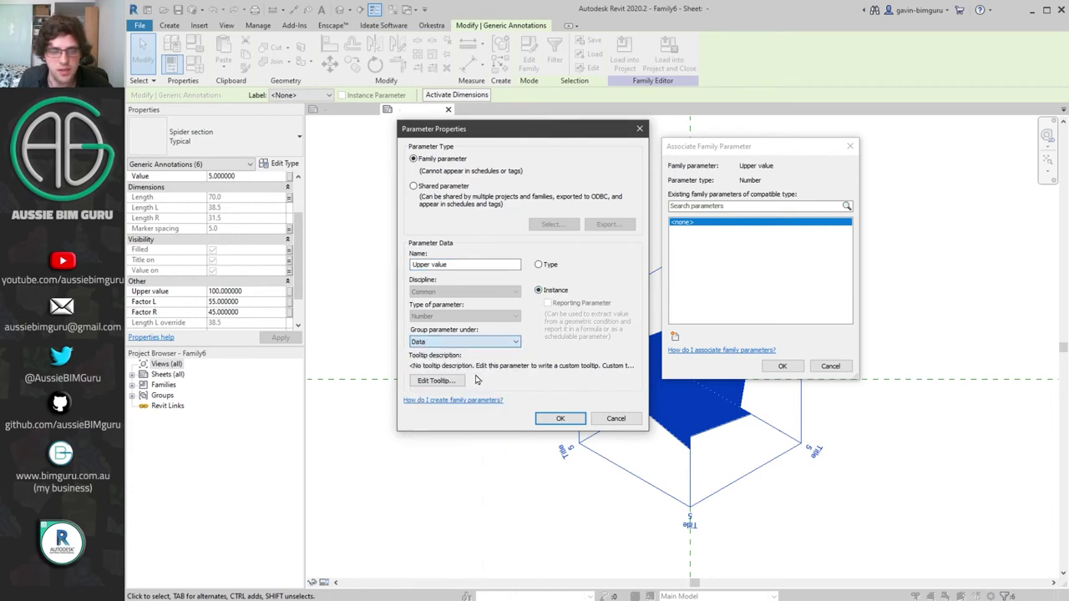
click(560, 418)
click(782, 367)
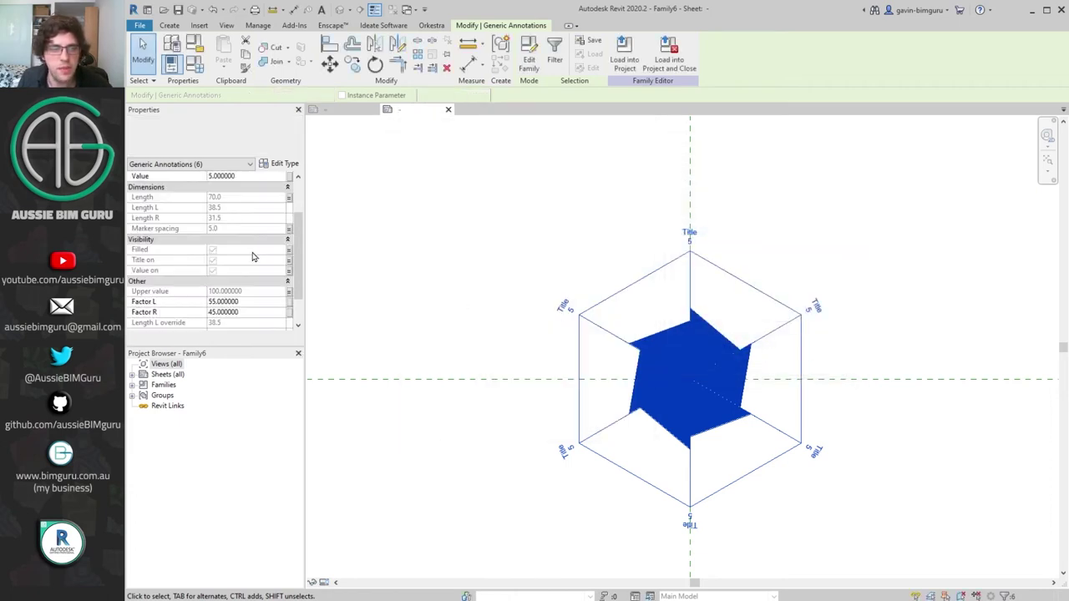
scroll(252, 250, down, 2)
scroll(252, 250, up, 4)
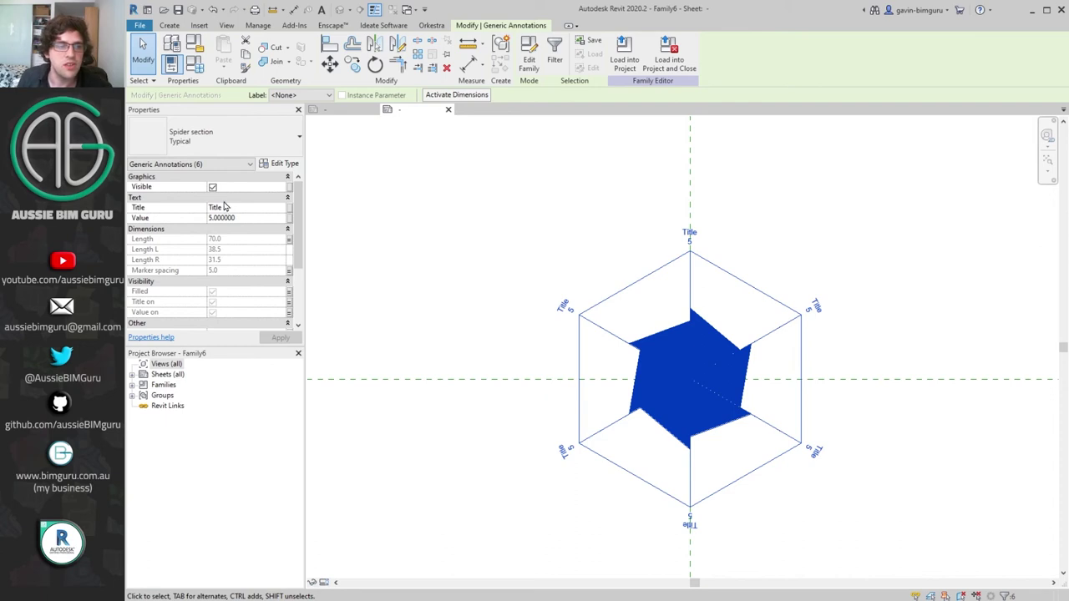
scroll(227, 211, down, 4)
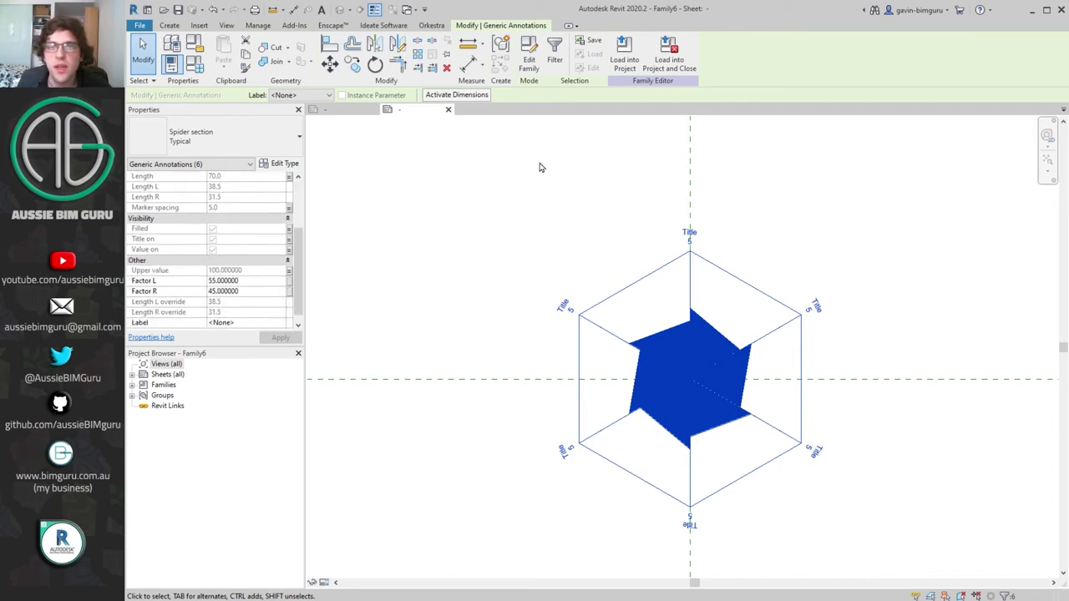
scroll(255, 286, up, 3)
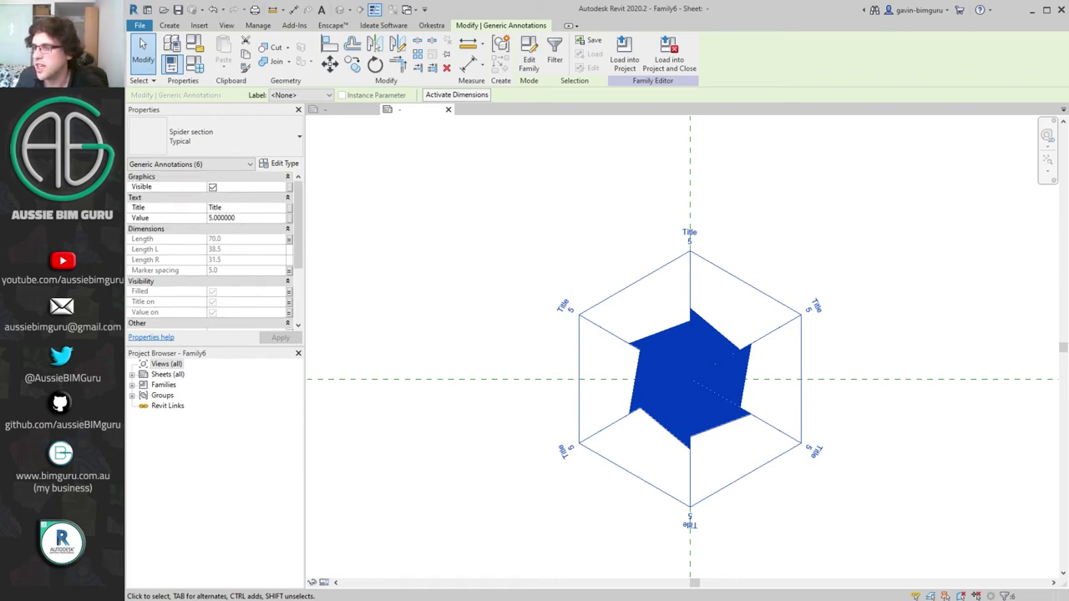
scroll(163, 242, down, 3)
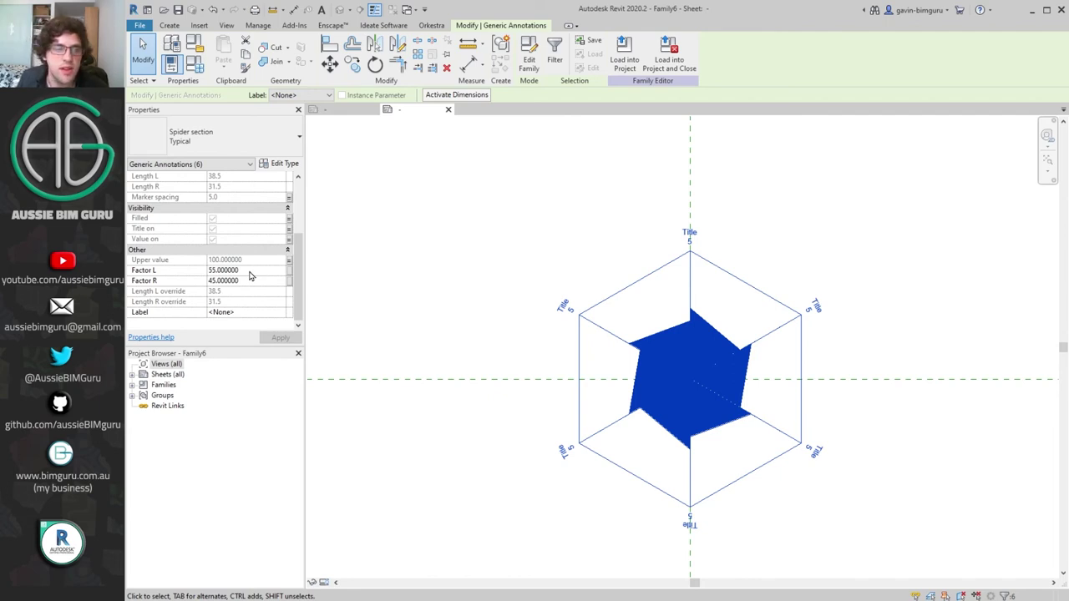
scroll(248, 273, up, 3)
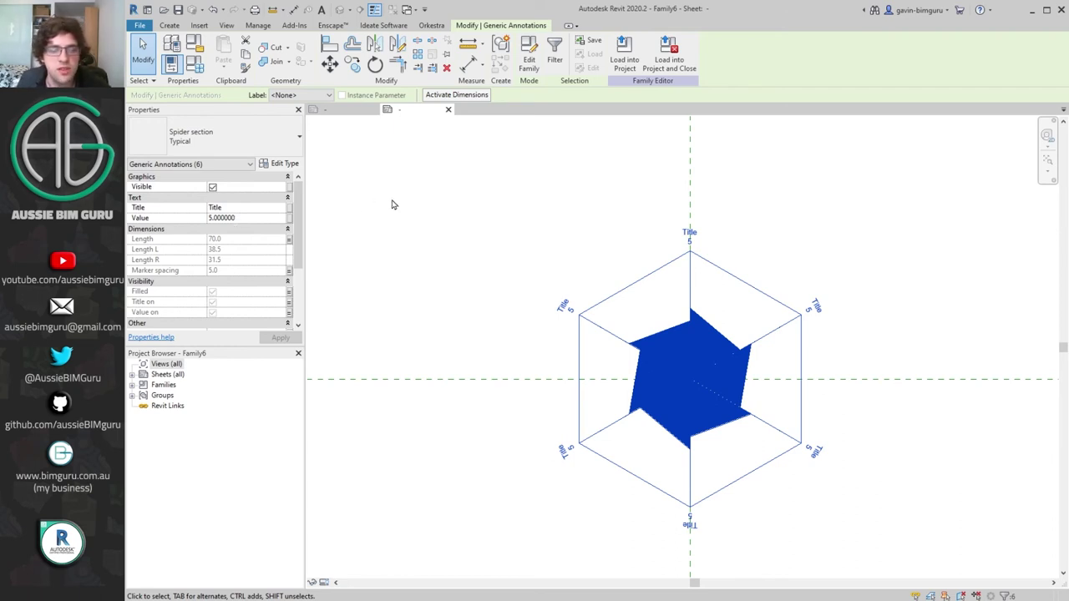
- Associate Factor L of only the upper-right Spider section with a new instance parameter named Value 1, grouped under Data
click(664, 185)
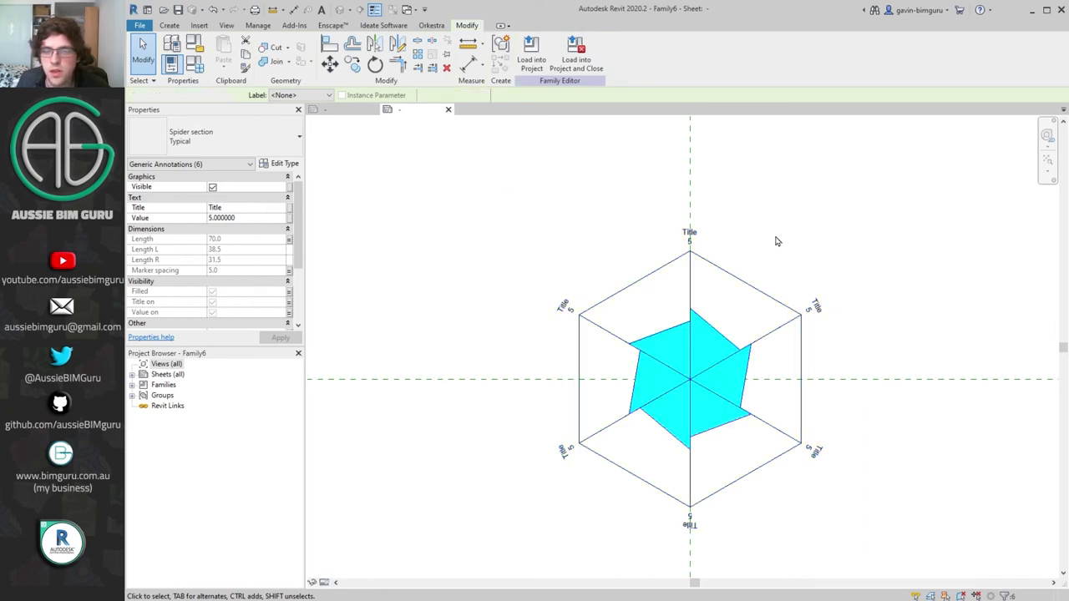
click(724, 273)
scroll(724, 273, up, 2)
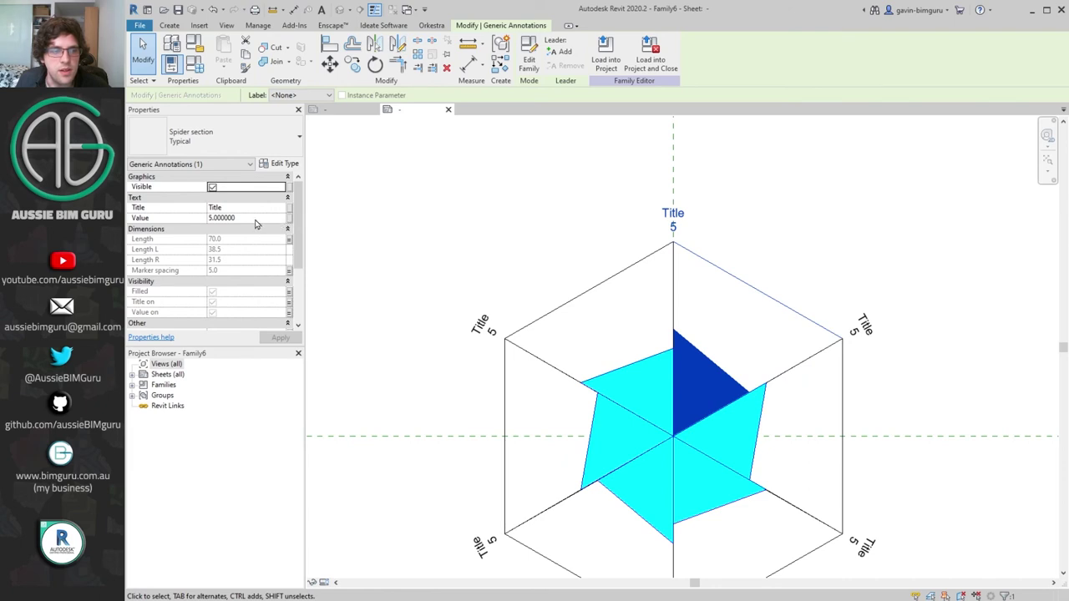
scroll(256, 225, down, 3)
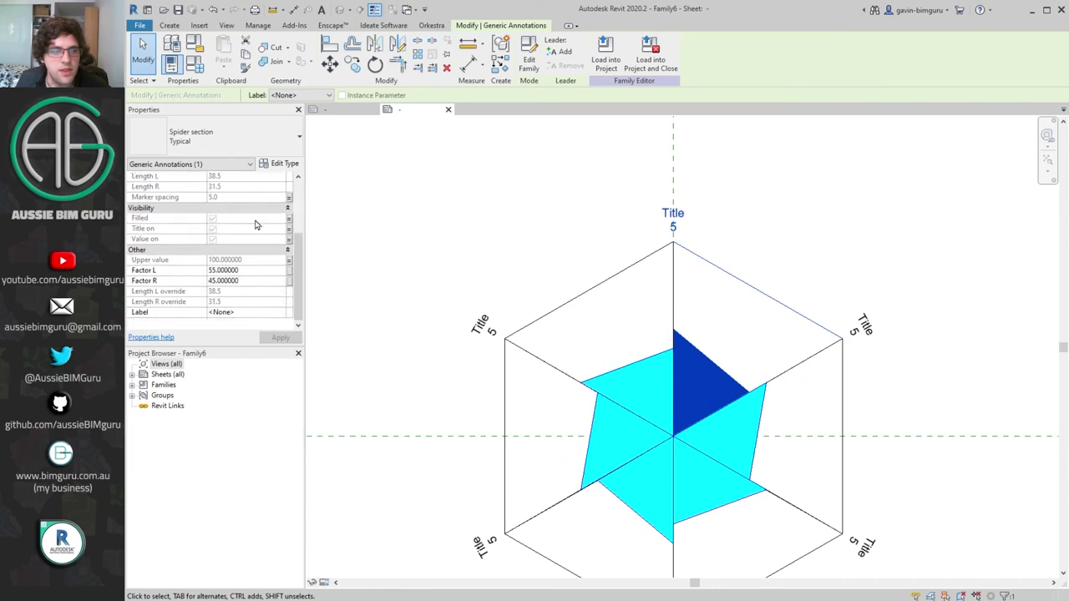
click(289, 270)
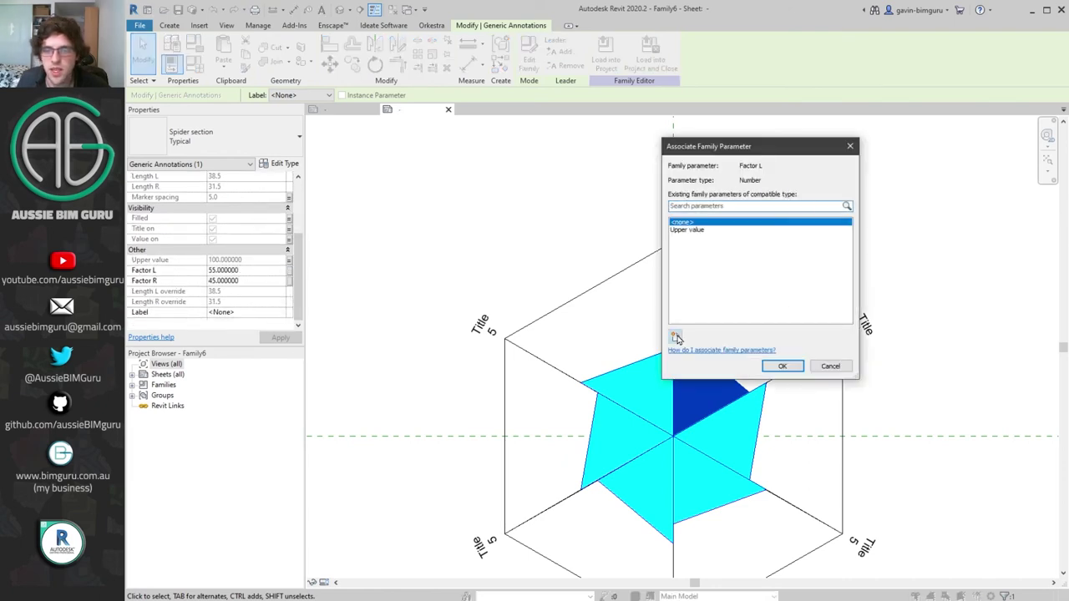
click(675, 335)
text(Value 1)
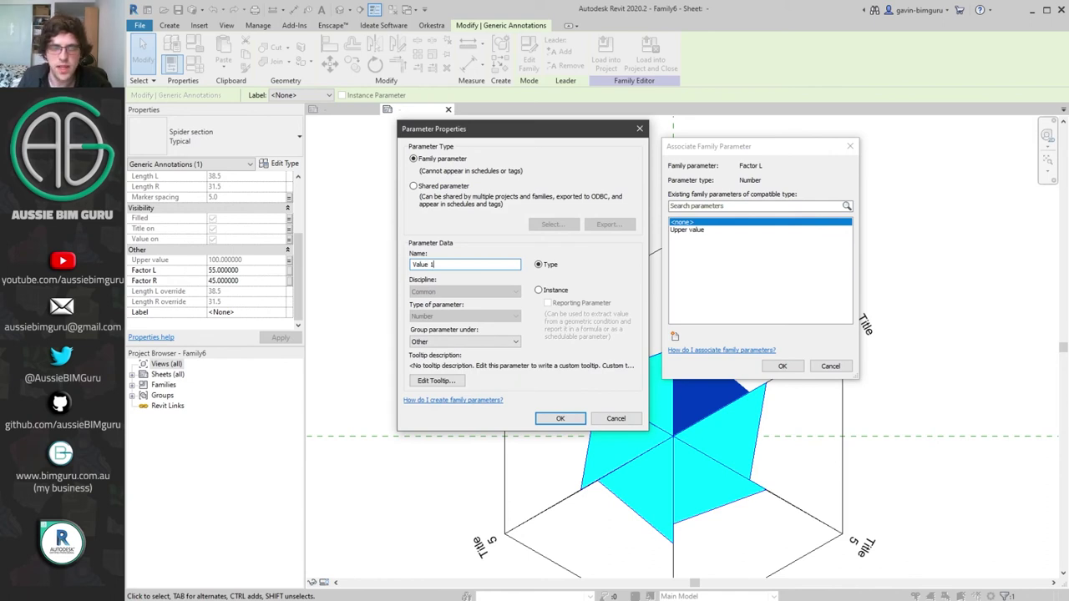
key(ctrl+a)
click(564, 294)
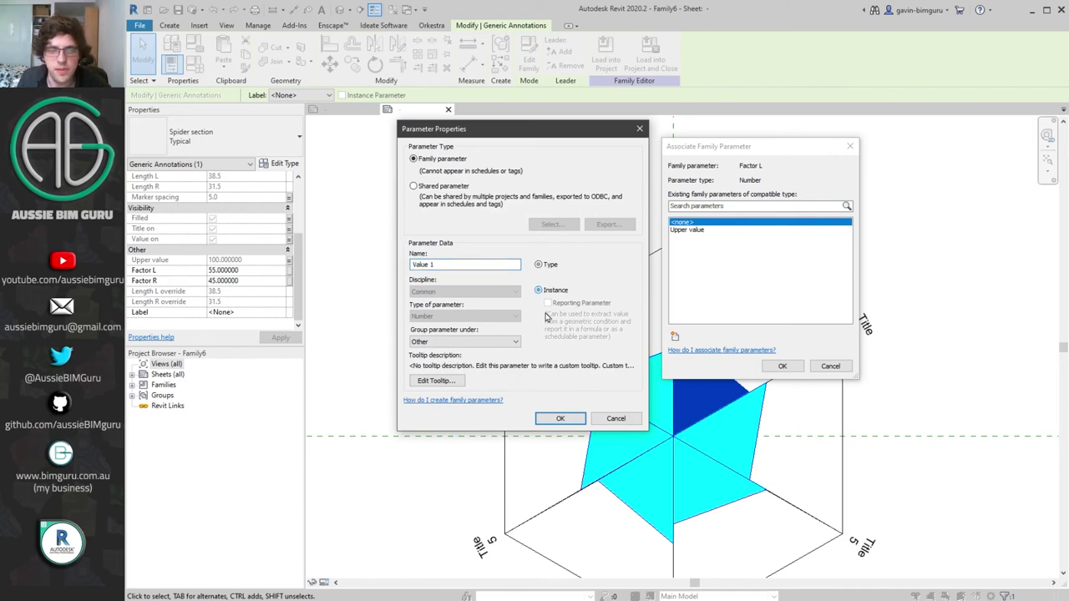
click(515, 342)
scroll(460, 459, down, 3)
click(451, 371)
click(559, 419)
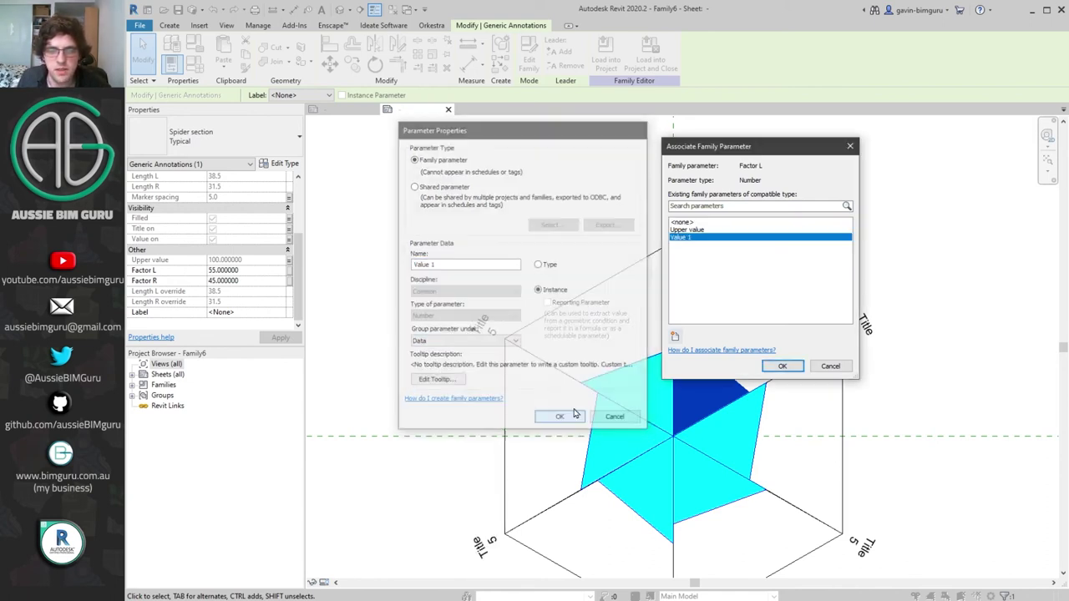
click(782, 366)
- Associate Factor R of the upper-left Spider section with the existing Value 1 parameter
key(Escape)
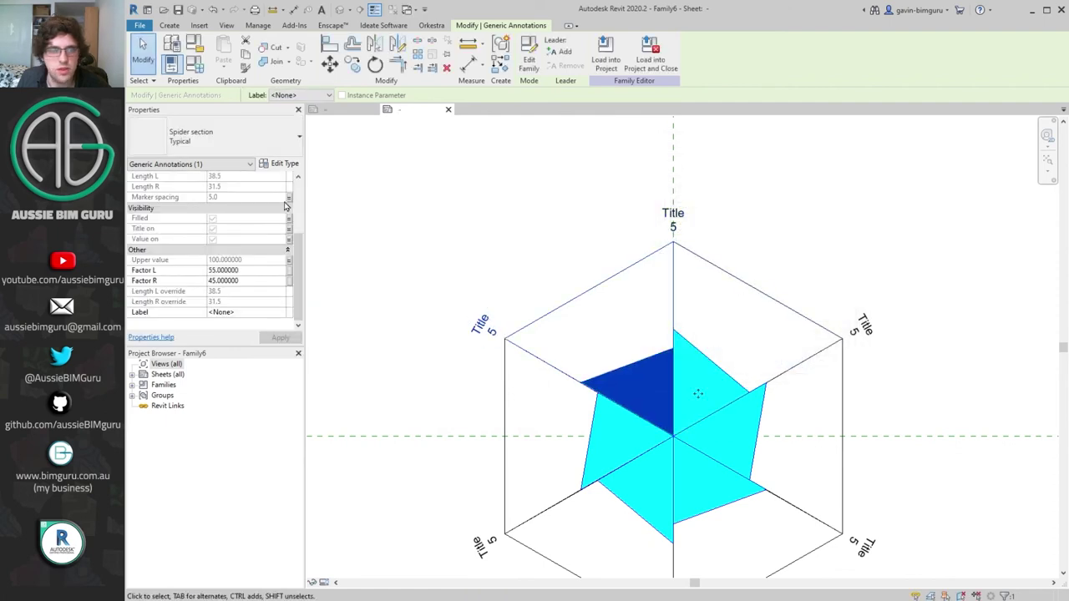
click(289, 283)
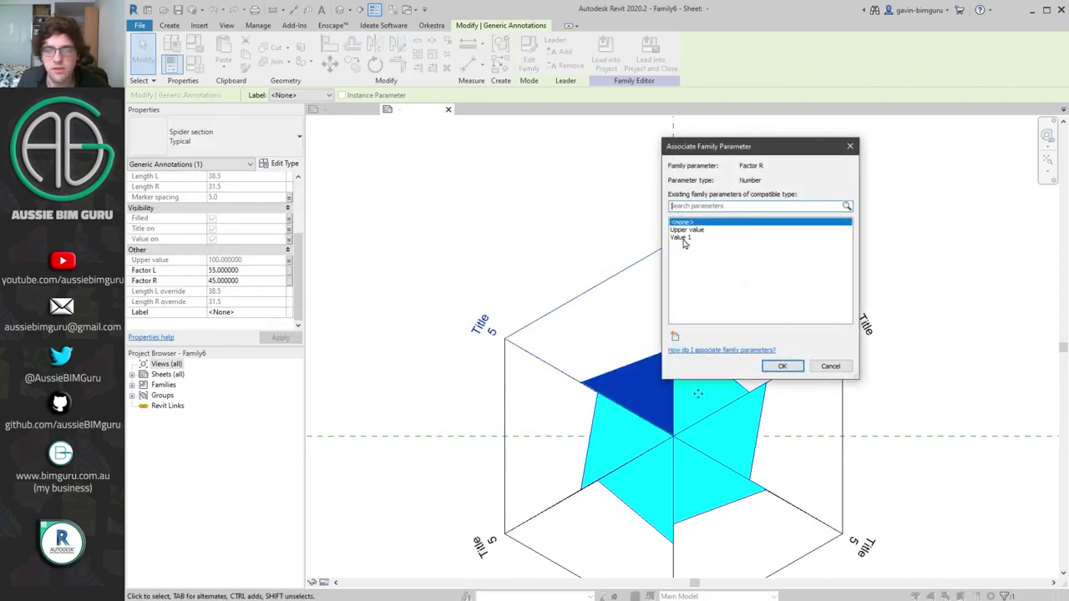
click(693, 238)
click(783, 367)
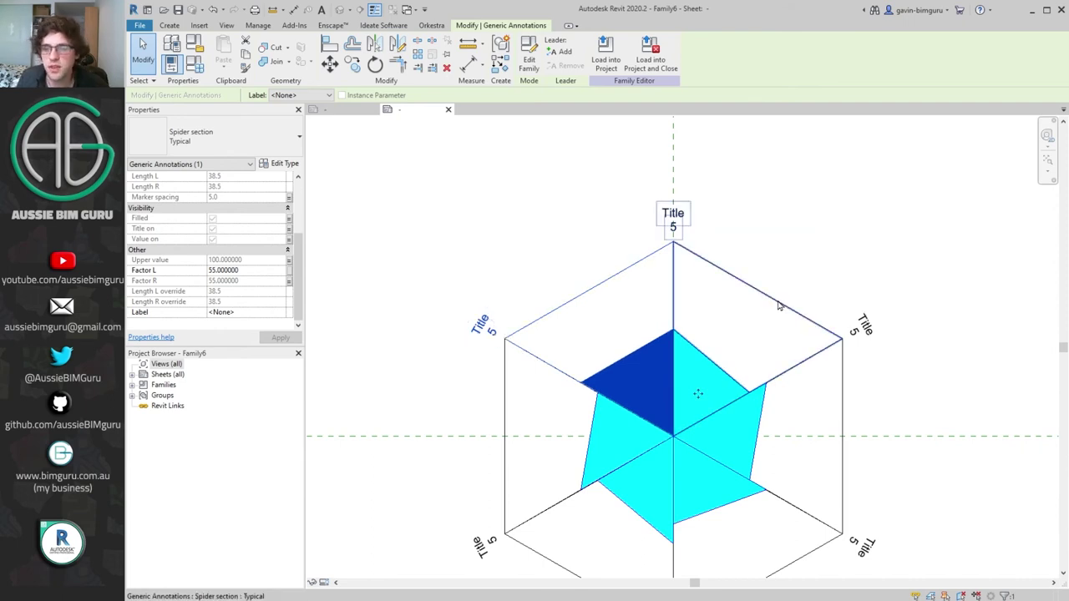
key(ctrl+z)
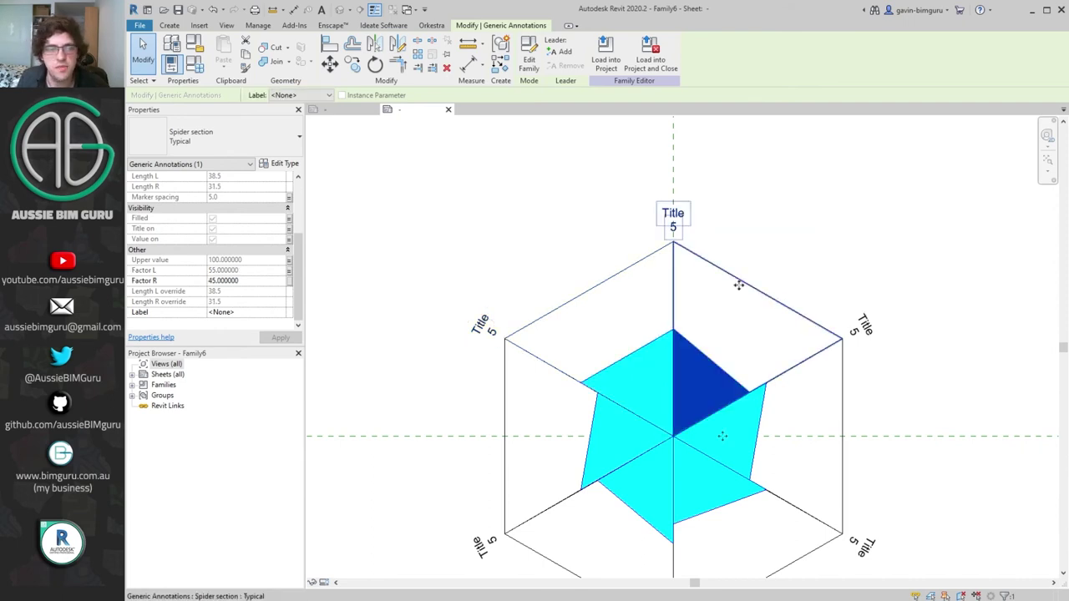
- Associate Factor R of the upper-right Spider section with a new instance parameter named Value 2, grouped under Dimensions
click(289, 282)
click(675, 337)
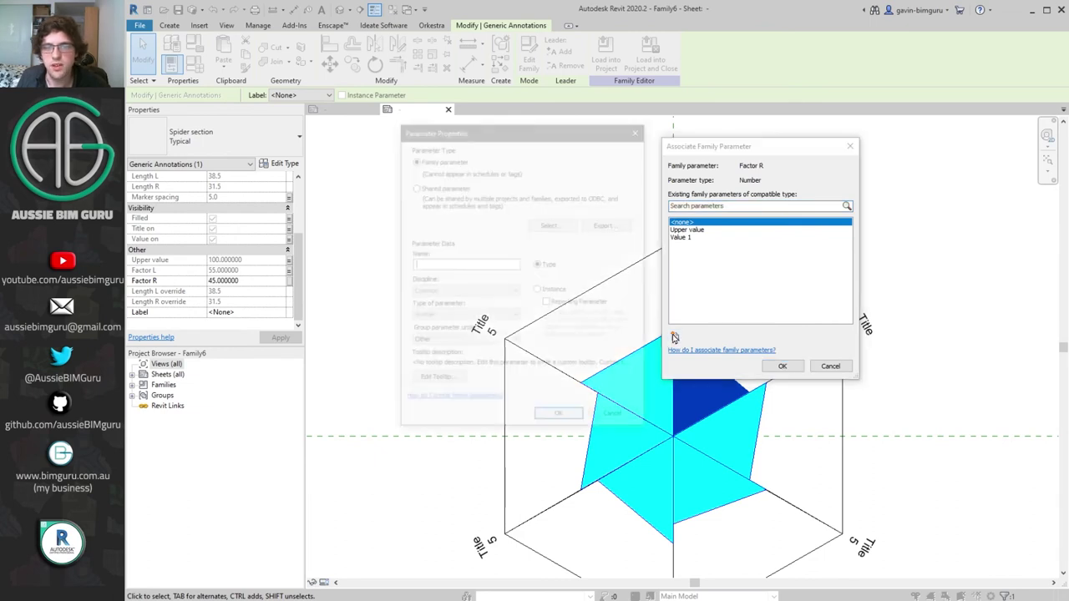
key(BackSpace)
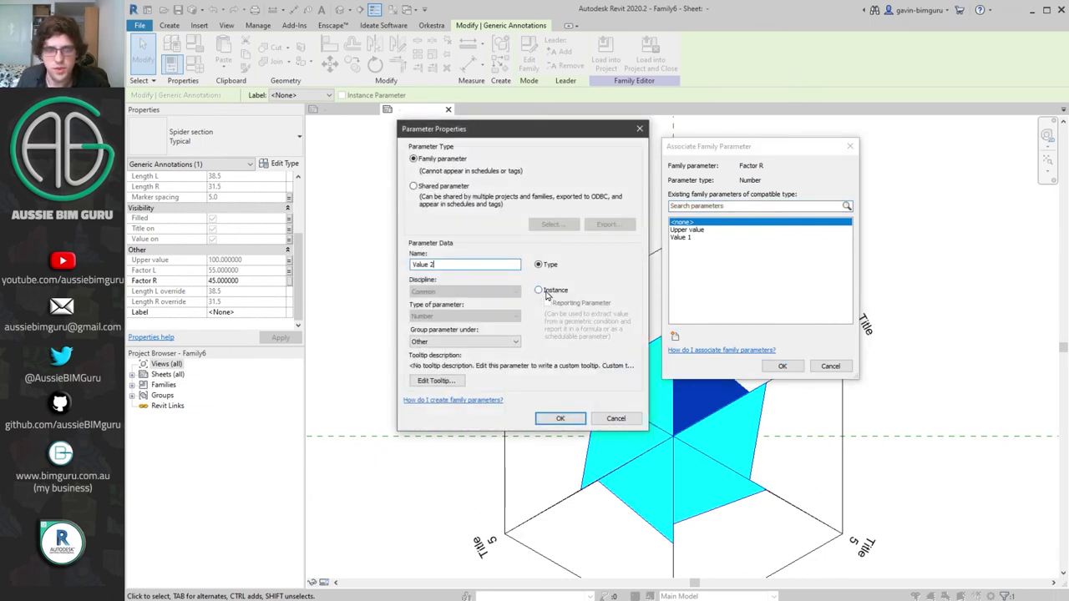
click(538, 290)
click(458, 342)
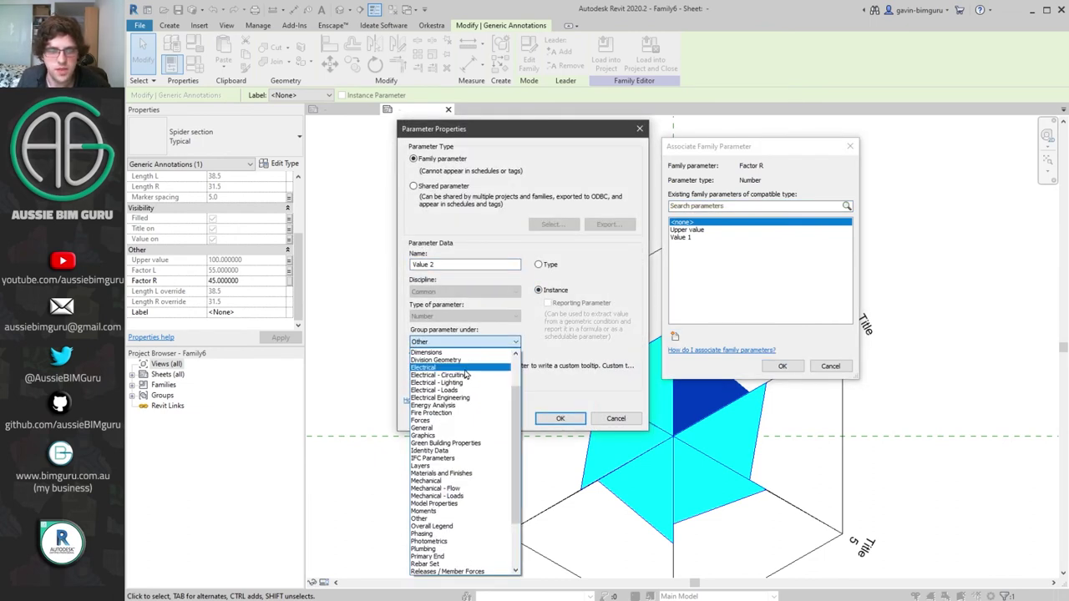
scroll(451, 382, up, 2)
click(482, 397)
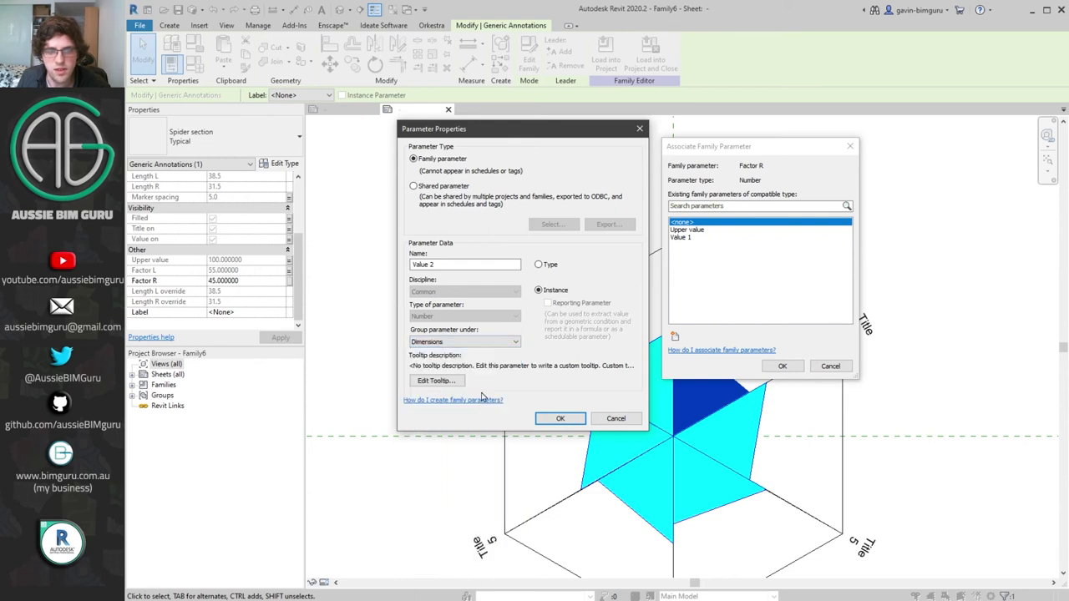
click(561, 417)
click(782, 366)
- Associate the Value property of the upper-right Spider section with the existing Value 2 parameter
scroll(260, 264, up, 2)
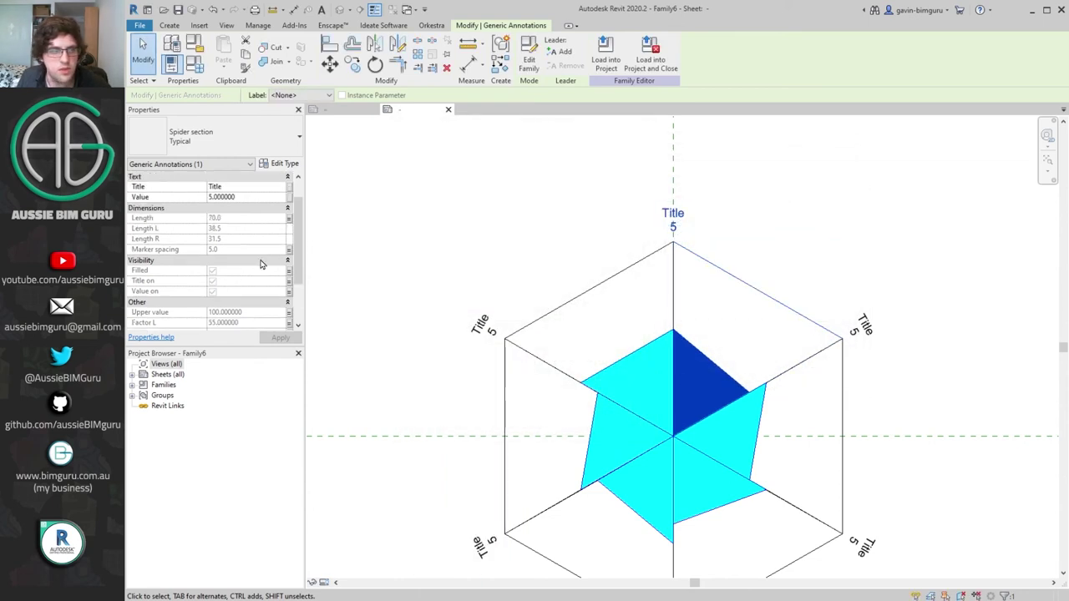
scroll(260, 263, up, 1)
click(290, 218)
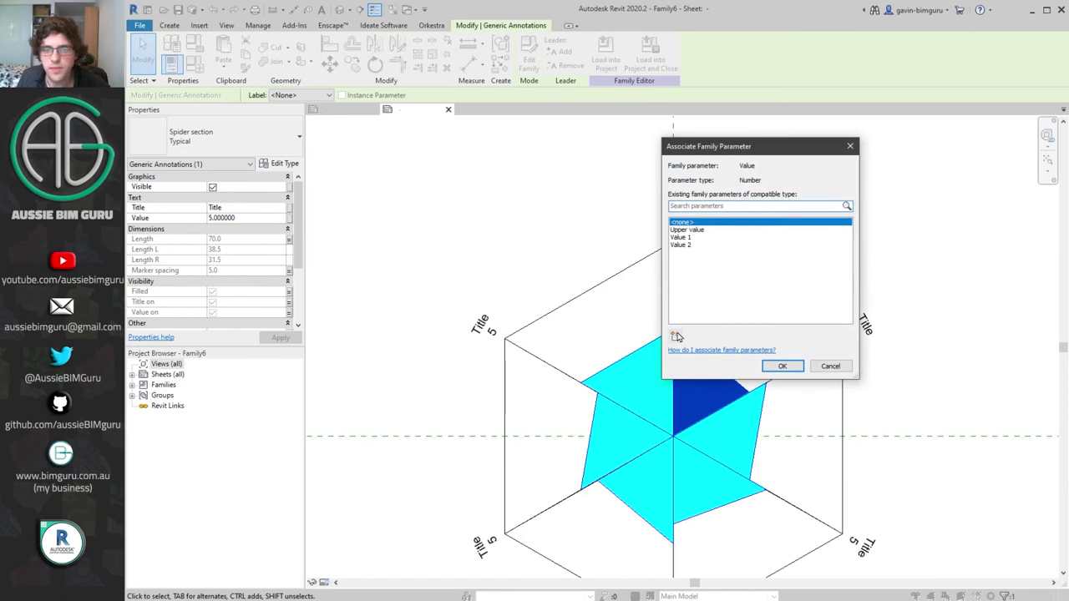
click(698, 246)
click(782, 366)
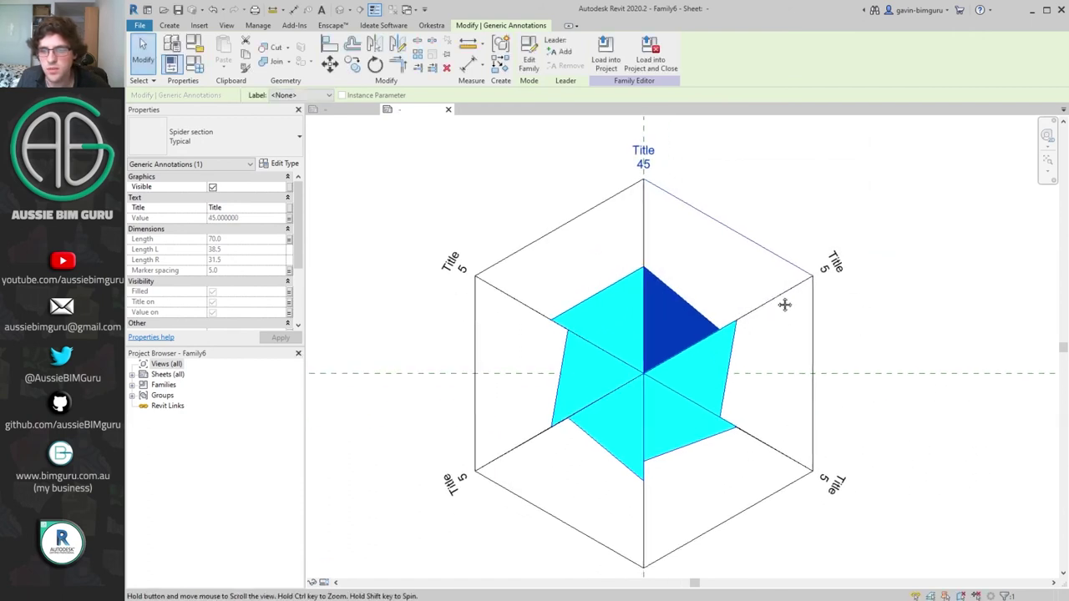
- Associate Factor L of the Spider section on the right side of the hexagon with the existing Value 2 parameter
scroll(163, 253, down, 3)
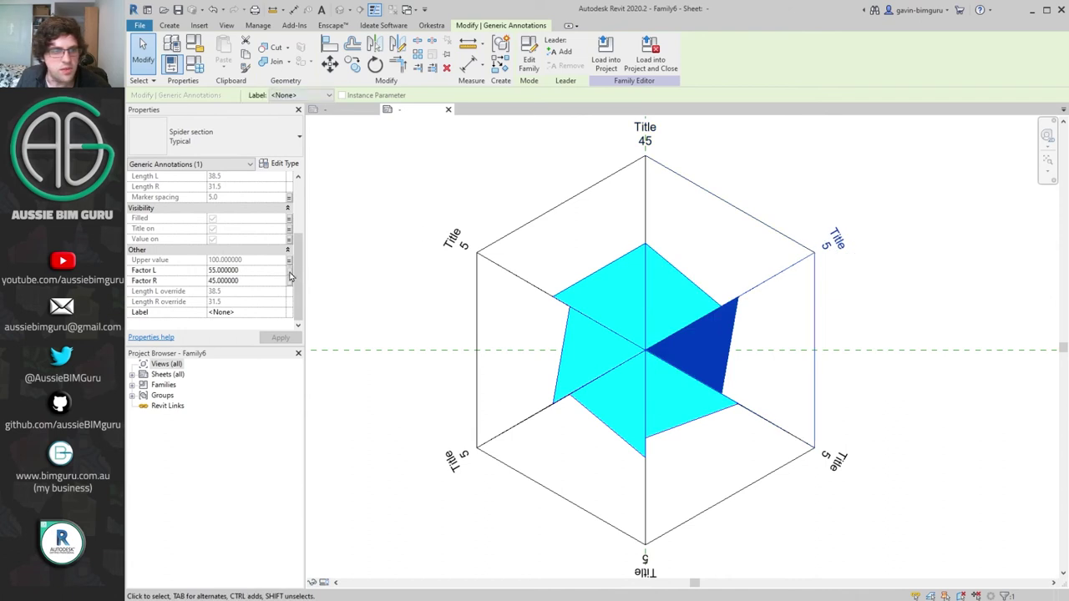
click(289, 272)
click(700, 245)
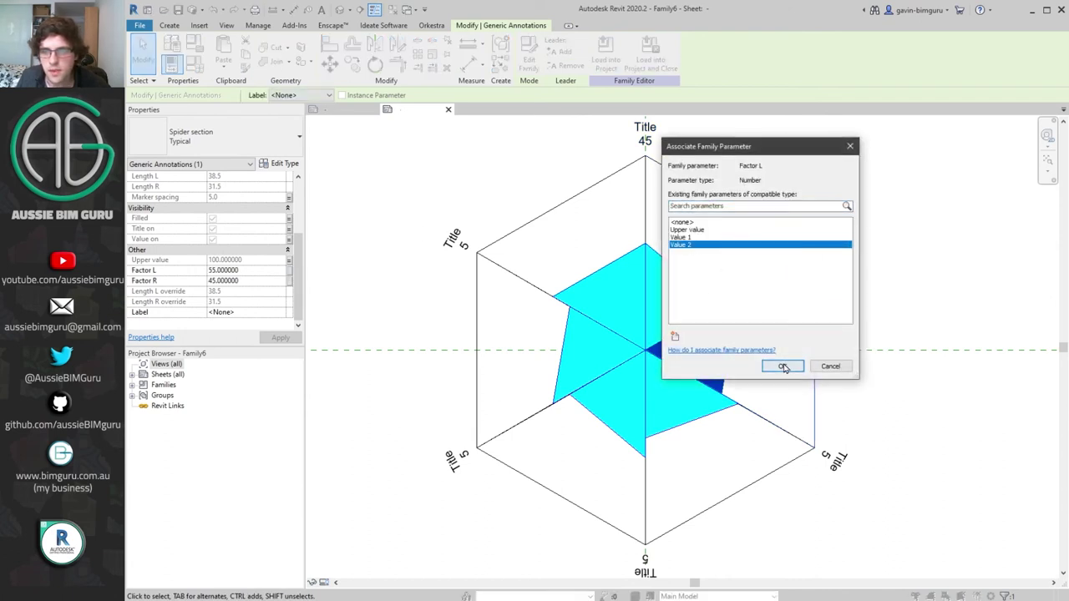
click(782, 366)
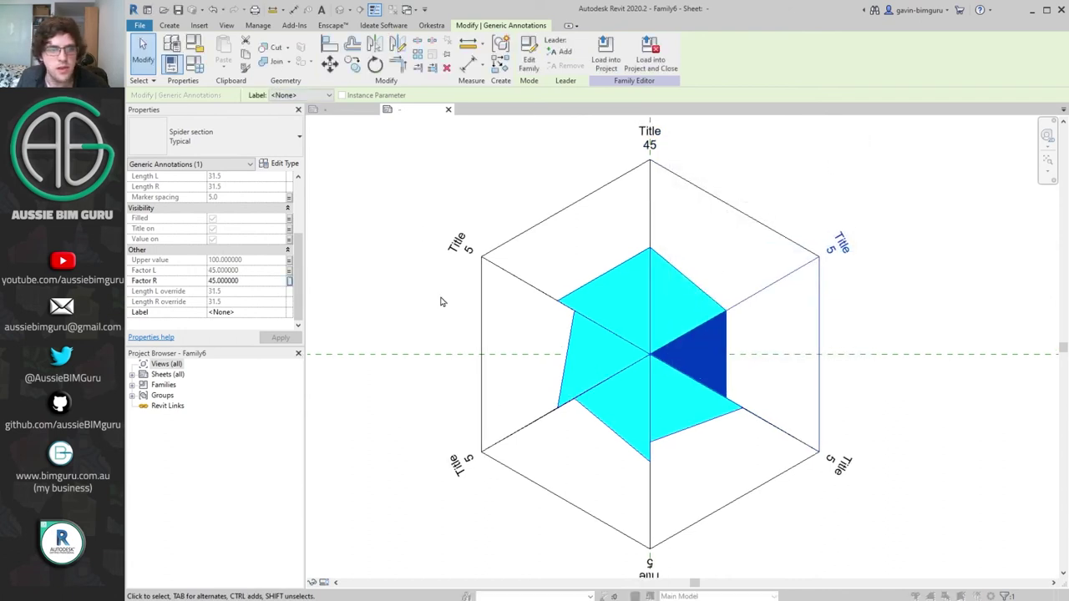
- Associate Factor R of the right-hand Spider section with a new instance parameter named Value 3, grouped under Data
click(289, 281)
click(674, 336)
text(Value 3)
click(555, 291)
triple_click(477, 265)
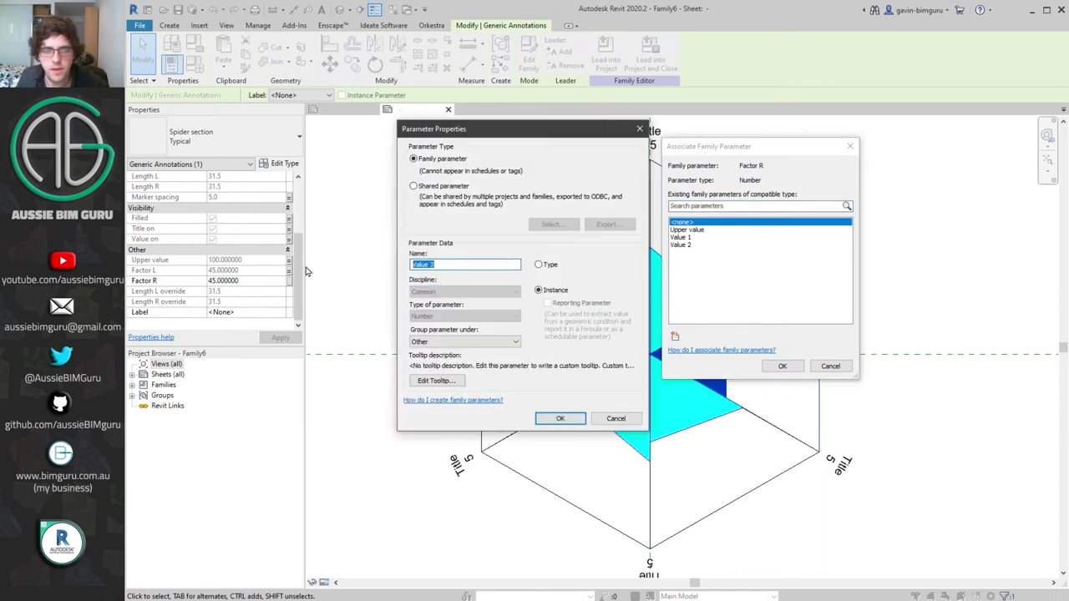
click(491, 344)
click(492, 343)
click(493, 344)
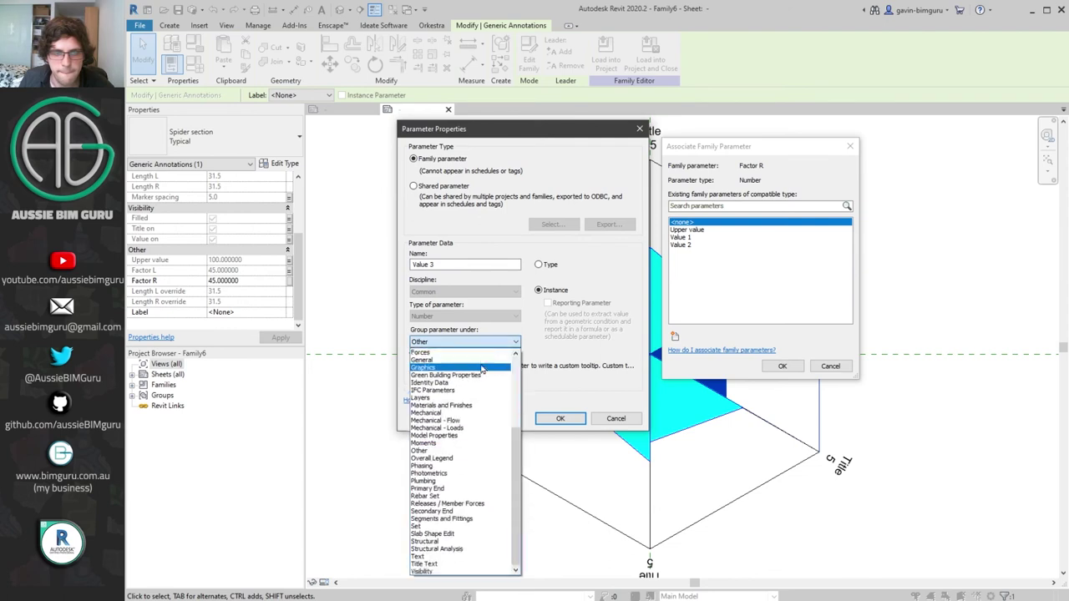
click(472, 370)
click(561, 418)
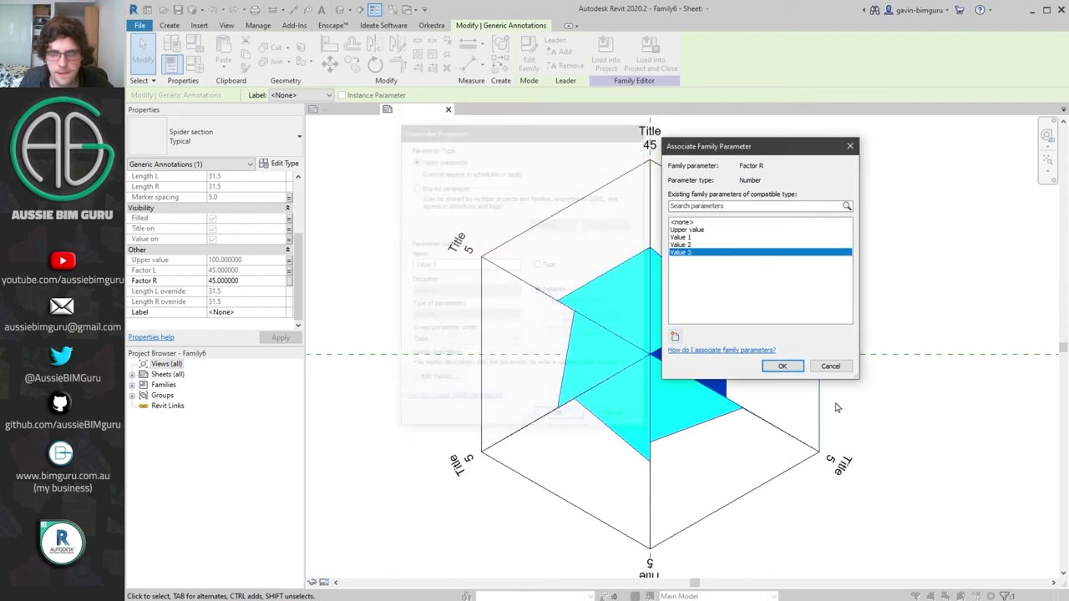
click(782, 367)
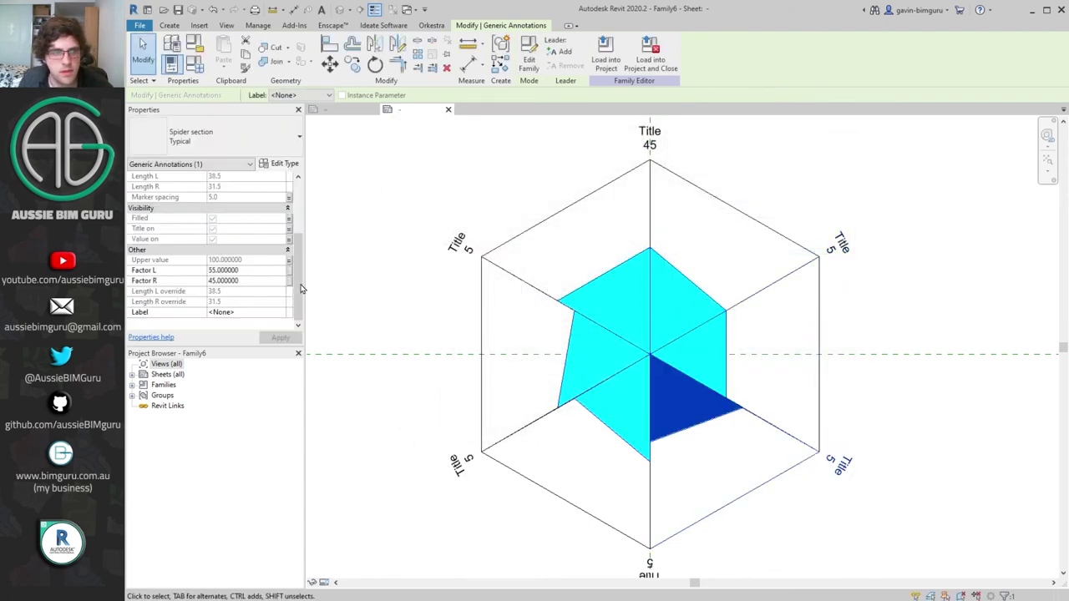
- Associate both Factor L and the Value property of the lower-right Spider section with the existing Value 3 parameter
click(288, 270)
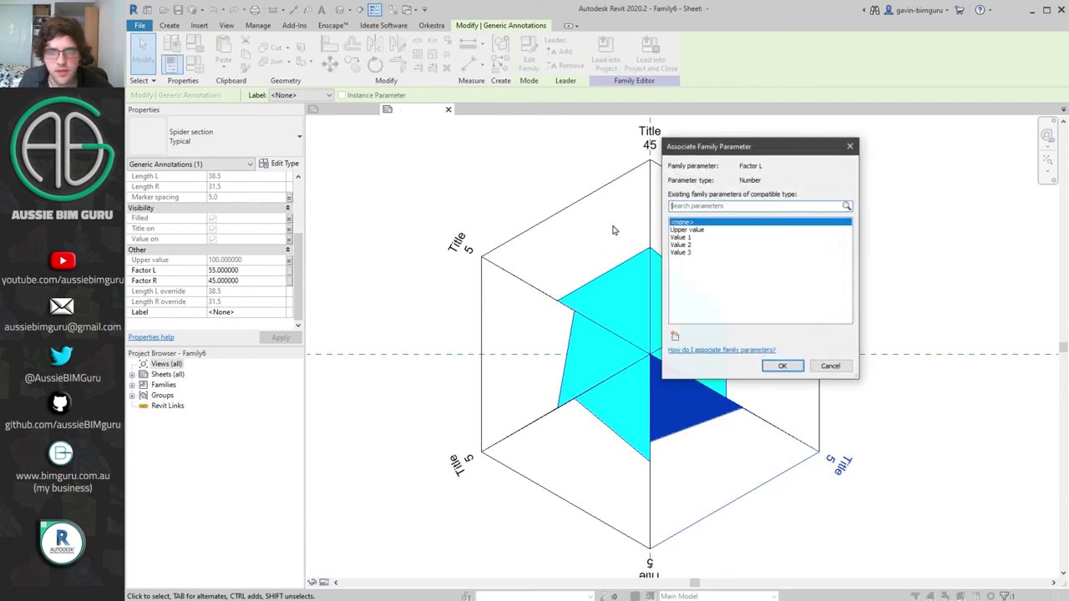
click(687, 251)
click(782, 366)
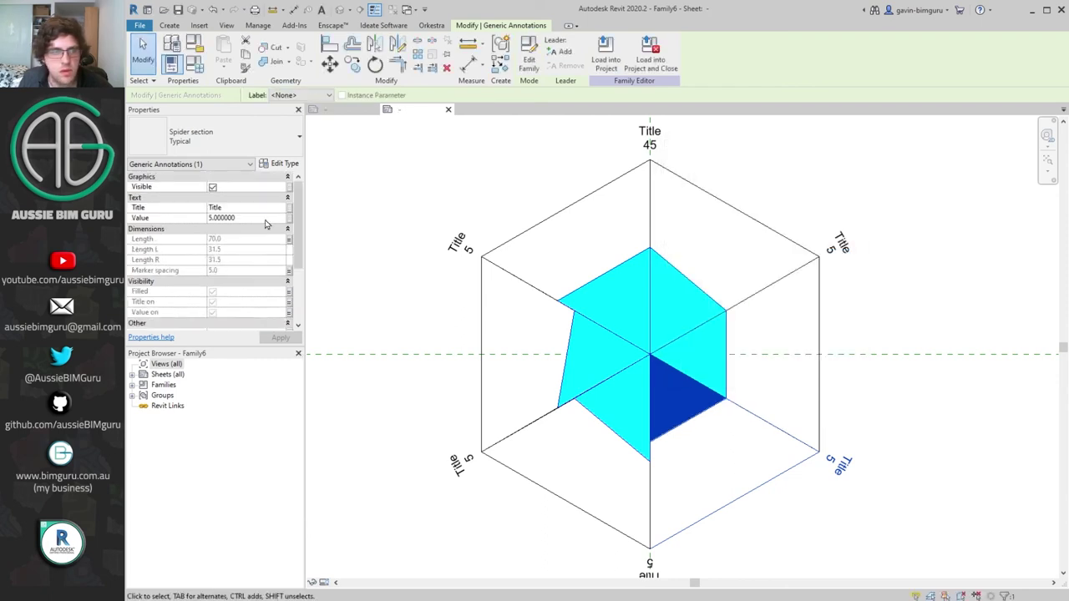
click(289, 218)
click(701, 244)
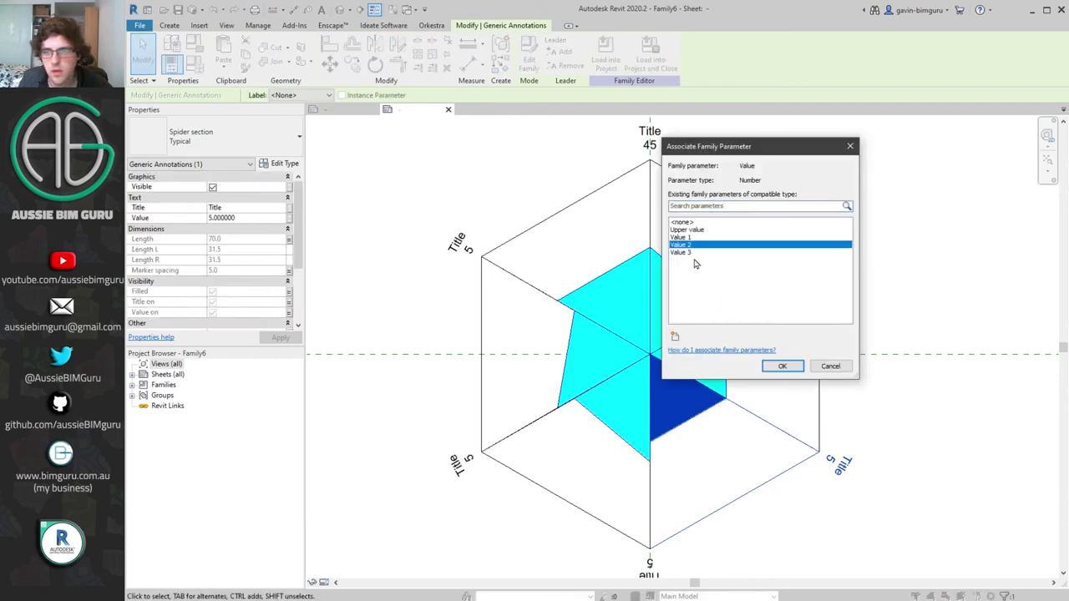
click(688, 252)
click(782, 366)
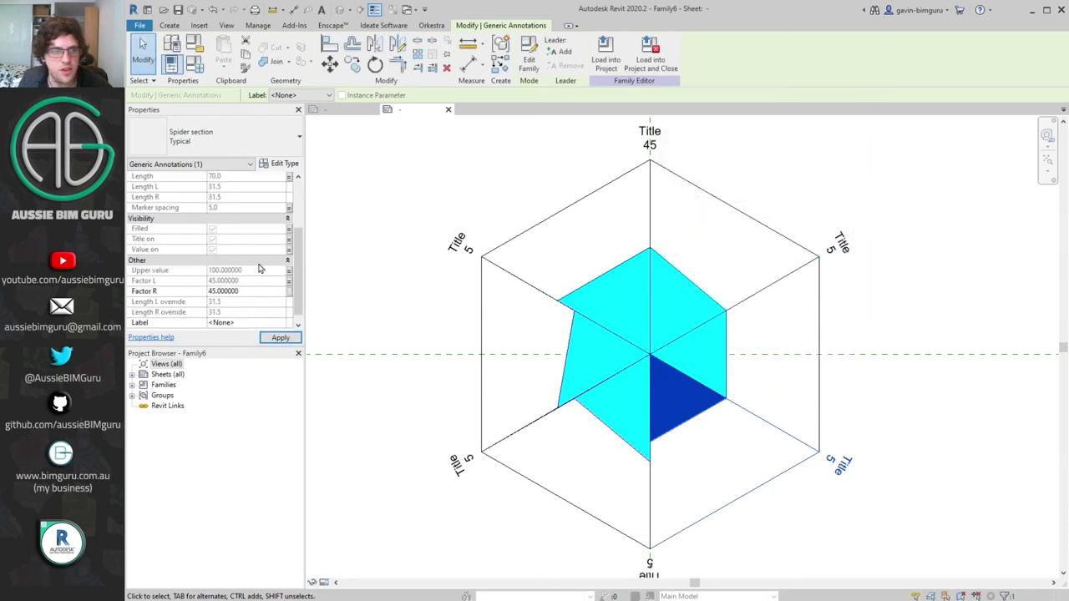
- Associate Factor R of the lower-right Spider section with a new instance parameter named Value 4, grouped under Data
click(288, 291)
click(675, 336)
text(Value 4)
click(538, 290)
click(508, 342)
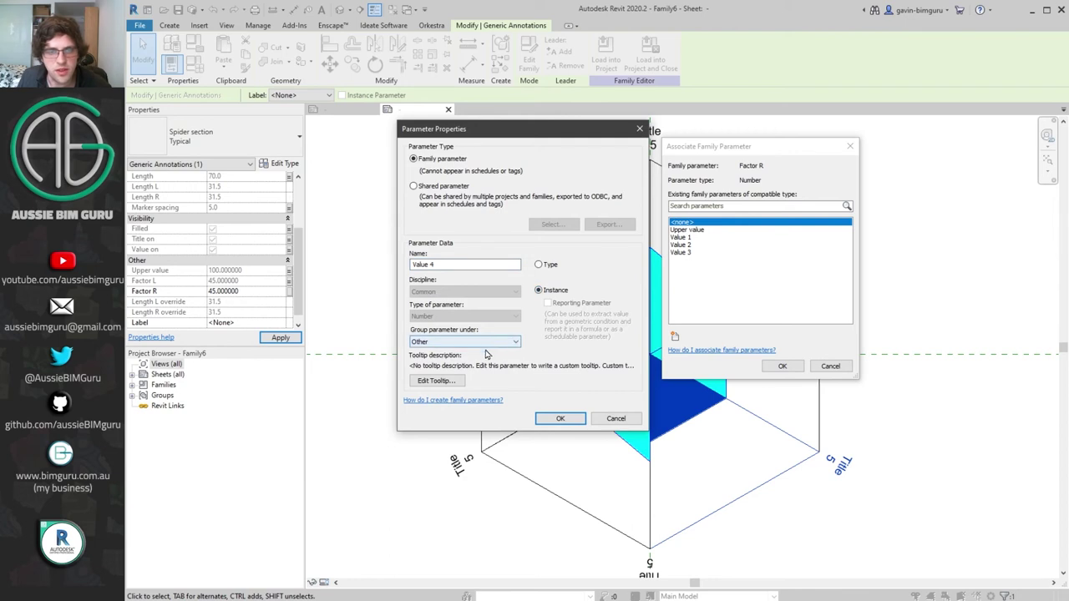
scroll(468, 401, up, 5)
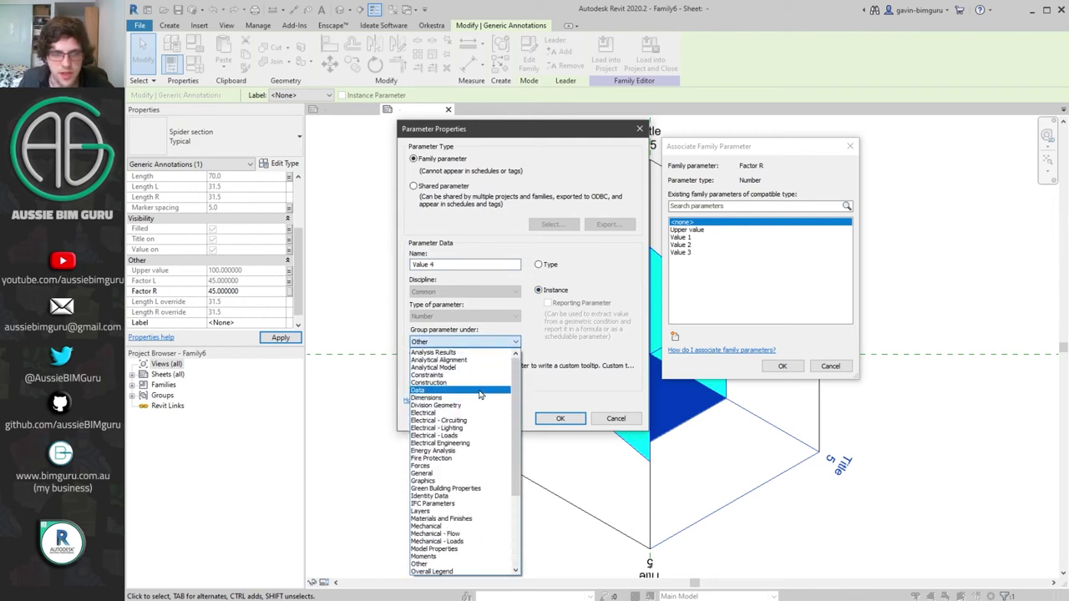
click(480, 396)
click(576, 421)
click(782, 366)
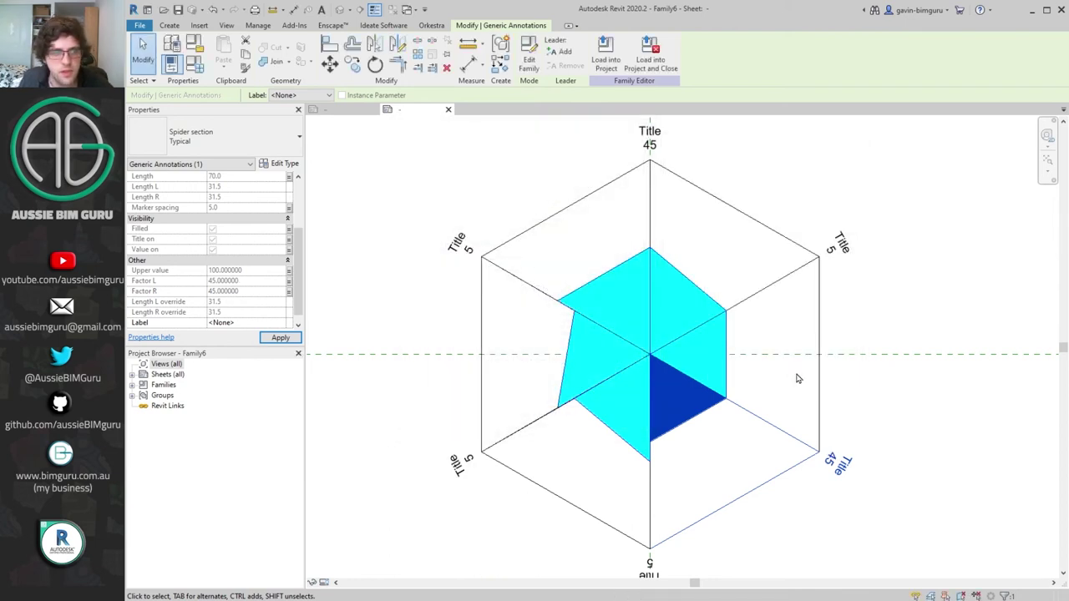
- Associate both the Value property and Factor L of the lower-left Spider section with the existing Value 4 parameter
click(643, 558)
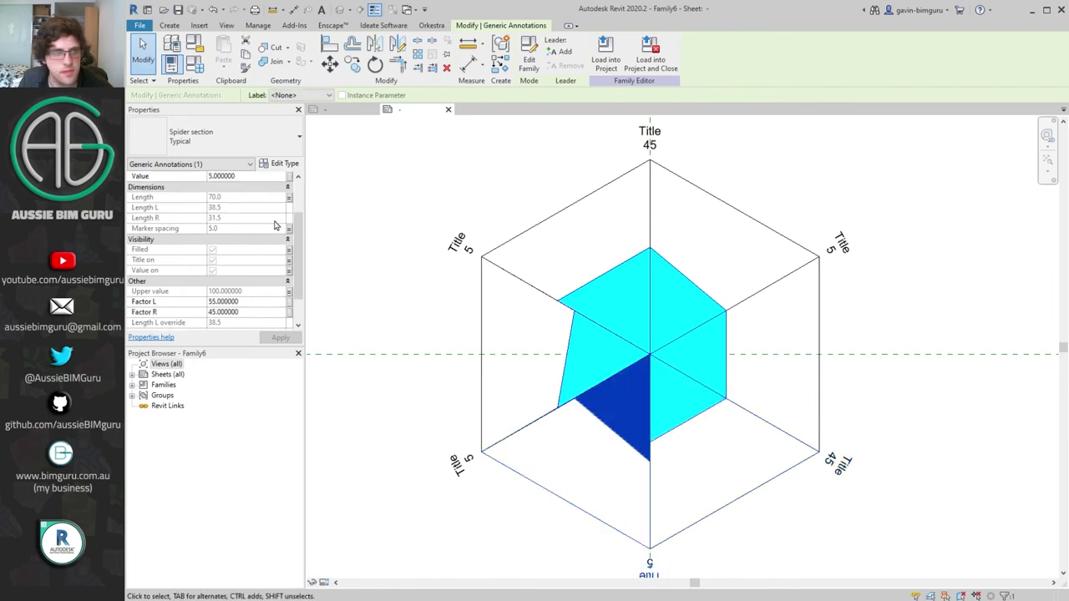
scroll(208, 251, up, 2)
click(288, 217)
click(686, 260)
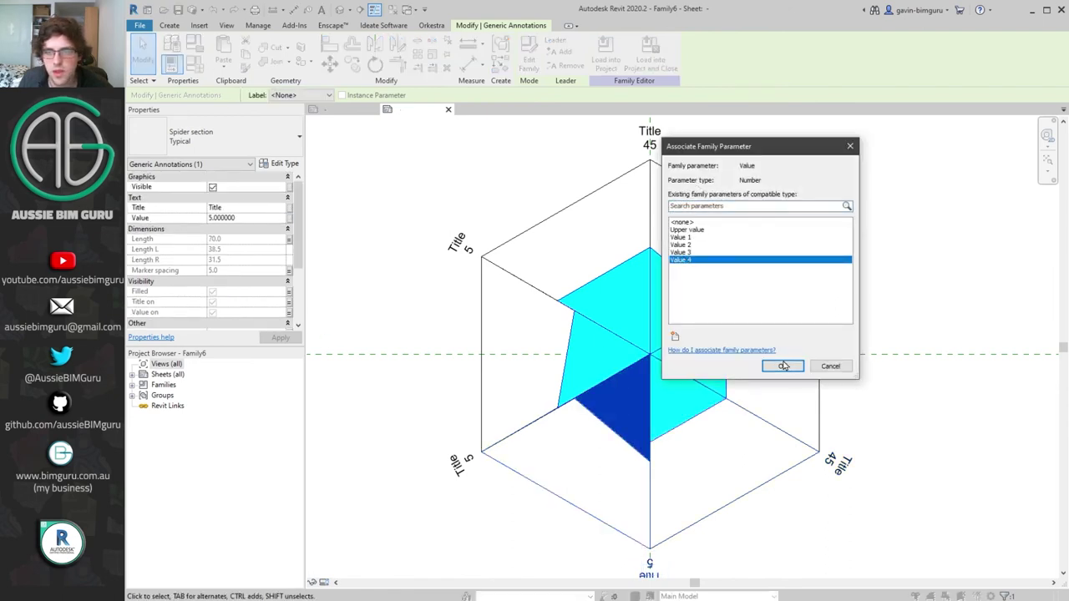
click(782, 364)
scroll(266, 280, down, 3)
click(289, 282)
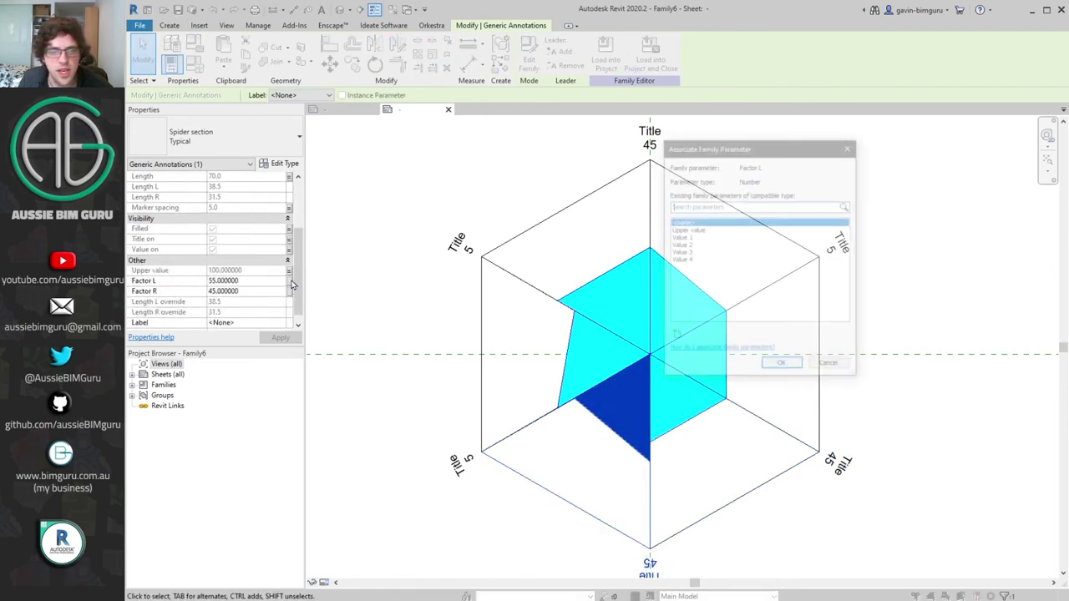
click(681, 260)
click(782, 365)
- Associate Factor R of the lower-left Spider section with a new instance parameter named Value 5, grouped under Data
click(289, 291)
click(675, 333)
text(Value 5)
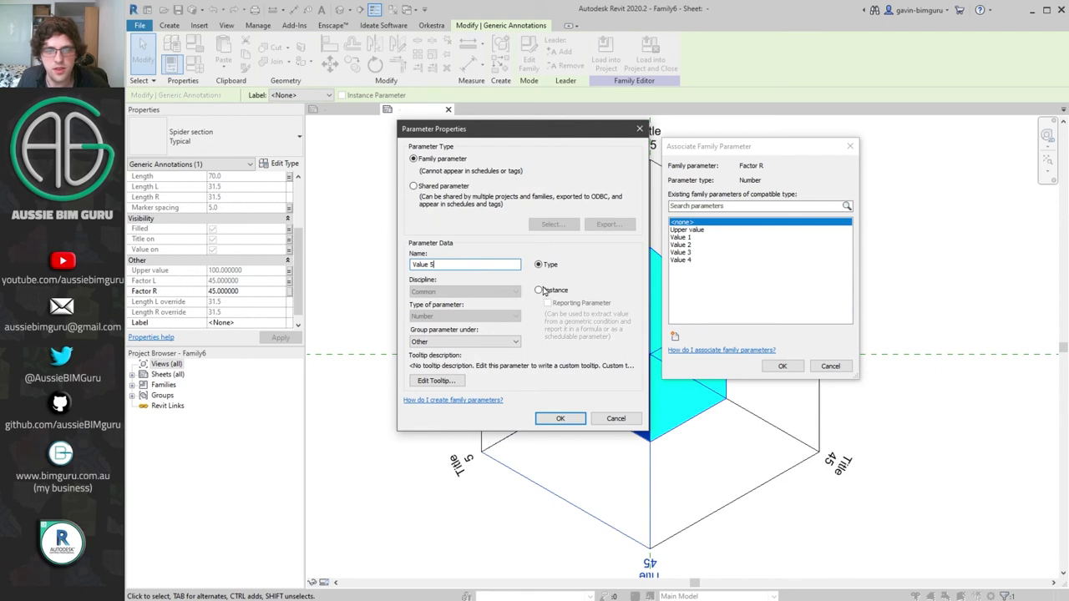
click(538, 290)
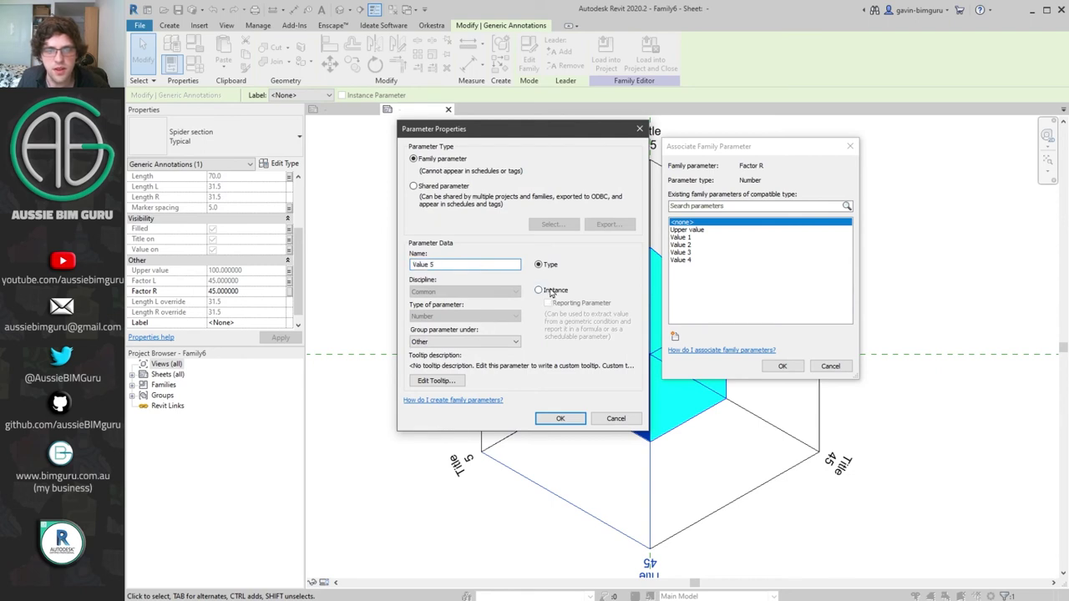
click(507, 344)
scroll(476, 378, up, 1)
click(484, 376)
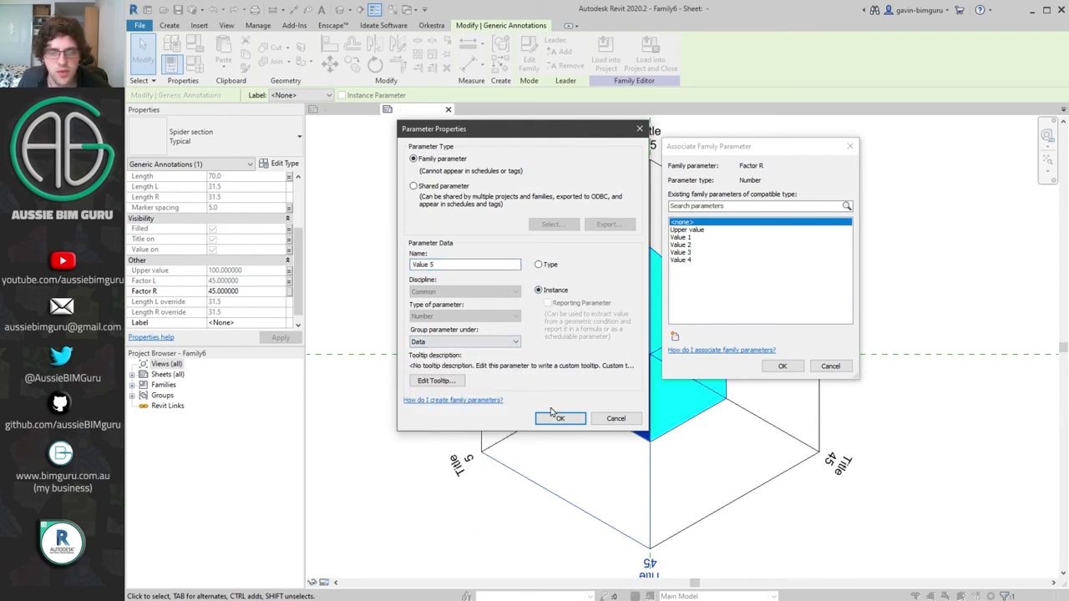
click(560, 418)
click(783, 365)
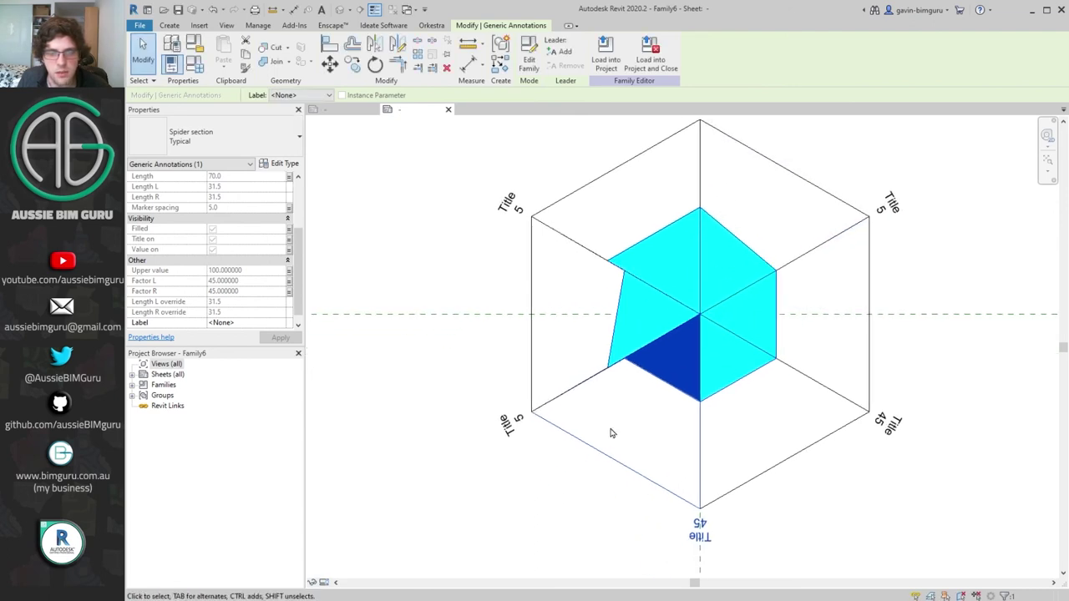
- Associate the Value property of the left-hand Spider section with the existing Value 5 parameter
scroll(269, 219, up, 2)
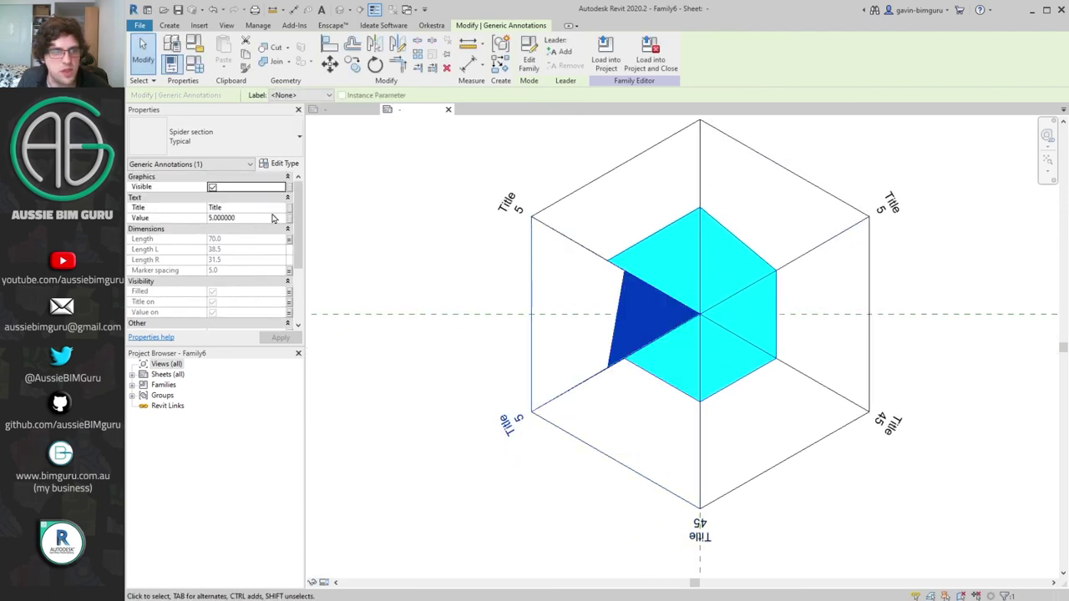
click(289, 218)
click(700, 267)
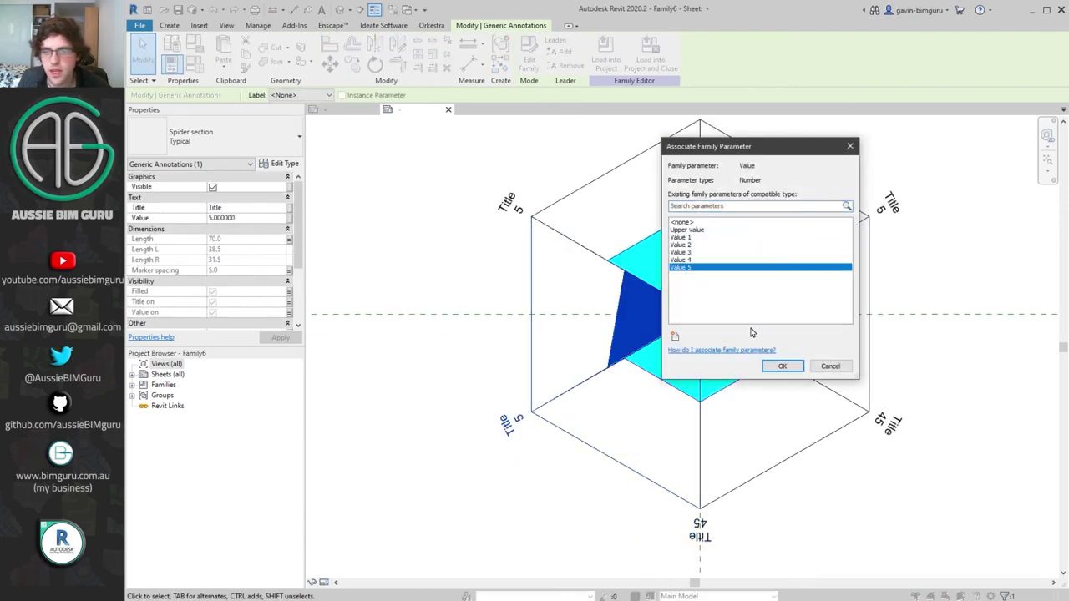
click(793, 370)
scroll(261, 264, down, 2)
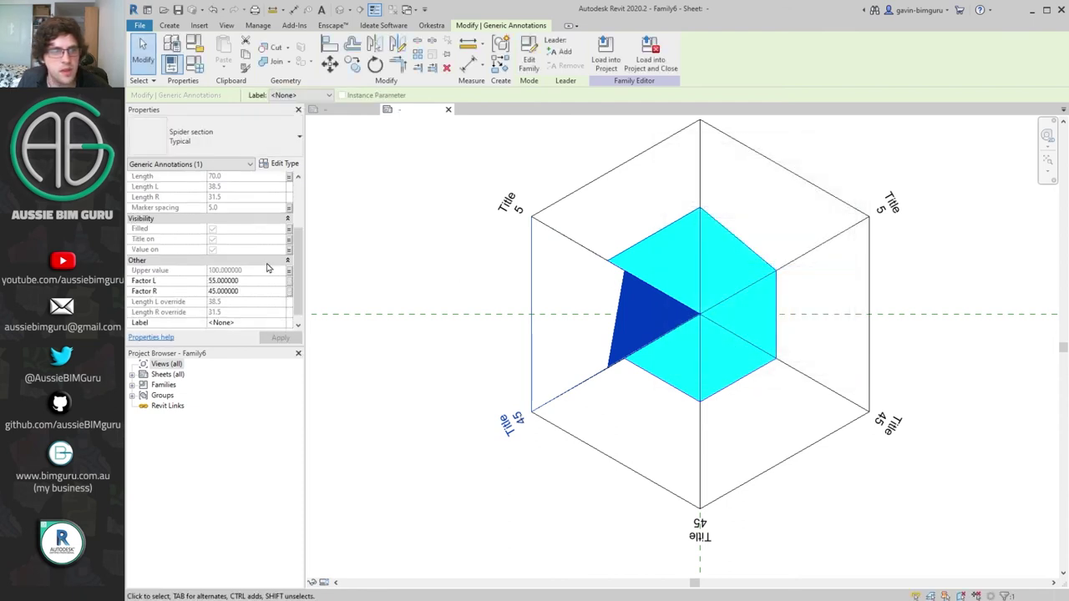
- Associate Factor L of the left-hand Spider section with the existing Value 5 parameter
click(288, 282)
click(693, 267)
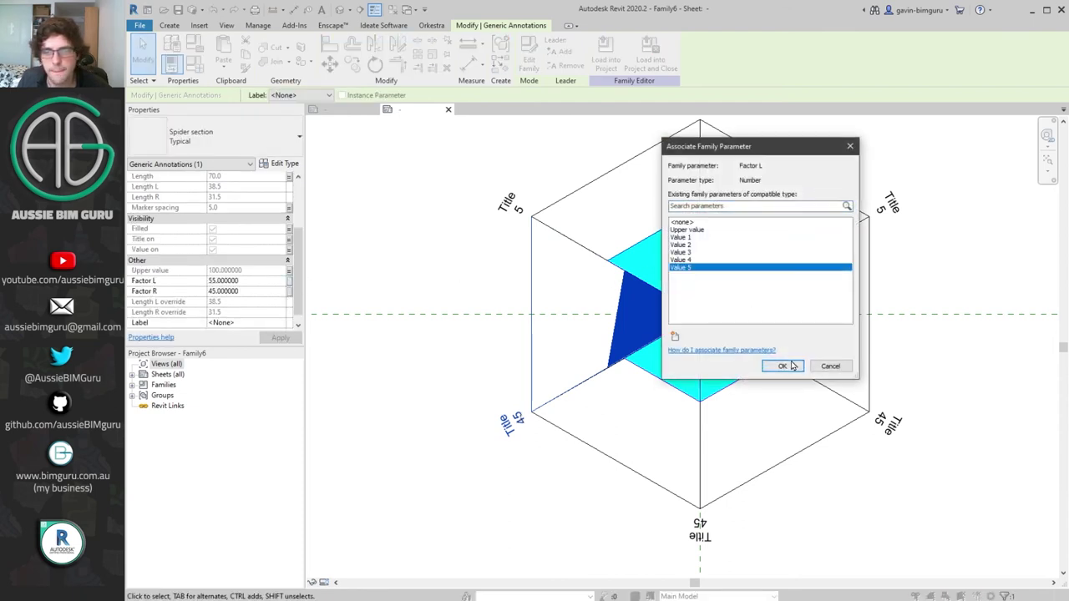
click(781, 366)
- Associate Factor R of the left-hand Spider section with a new instance parameter named Value 6, grouped under Data
click(289, 292)
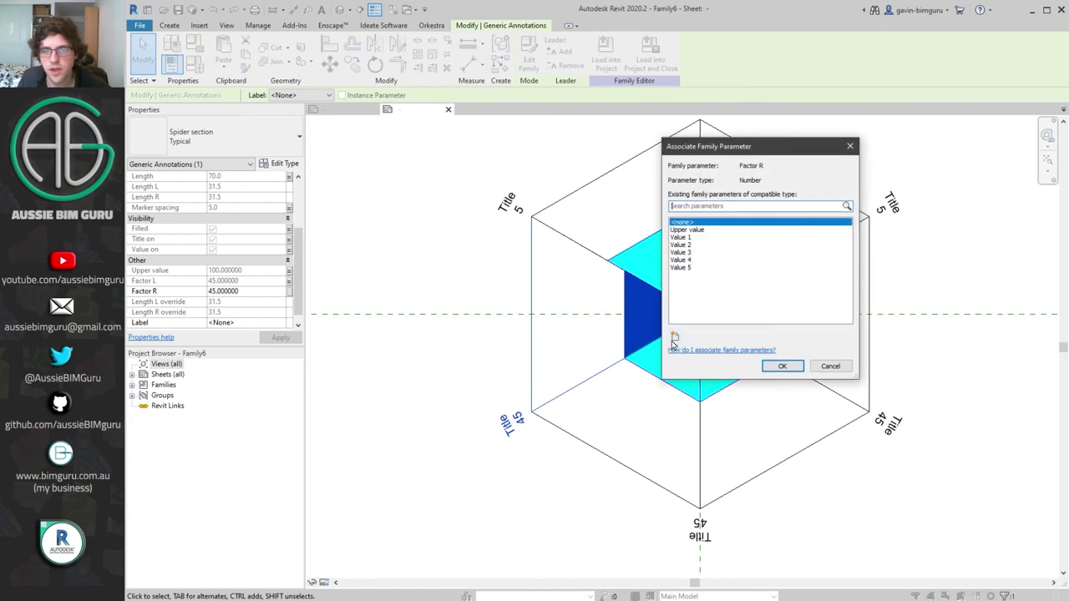
click(675, 337)
triple_click(474, 268)
key(ctrl+c)
click(539, 290)
click(485, 342)
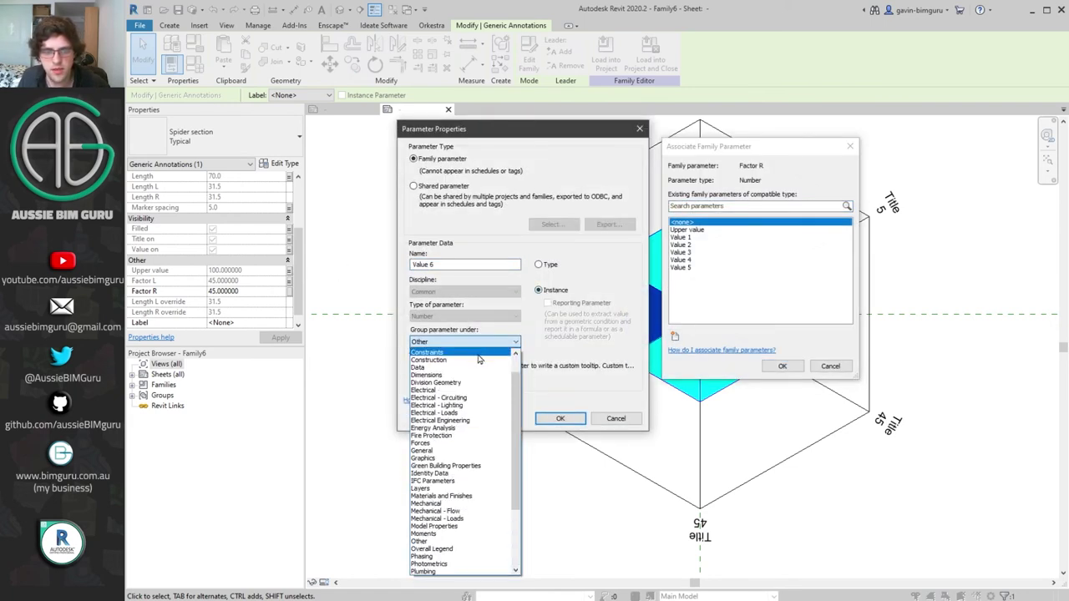
click(497, 398)
click(560, 418)
click(781, 365)
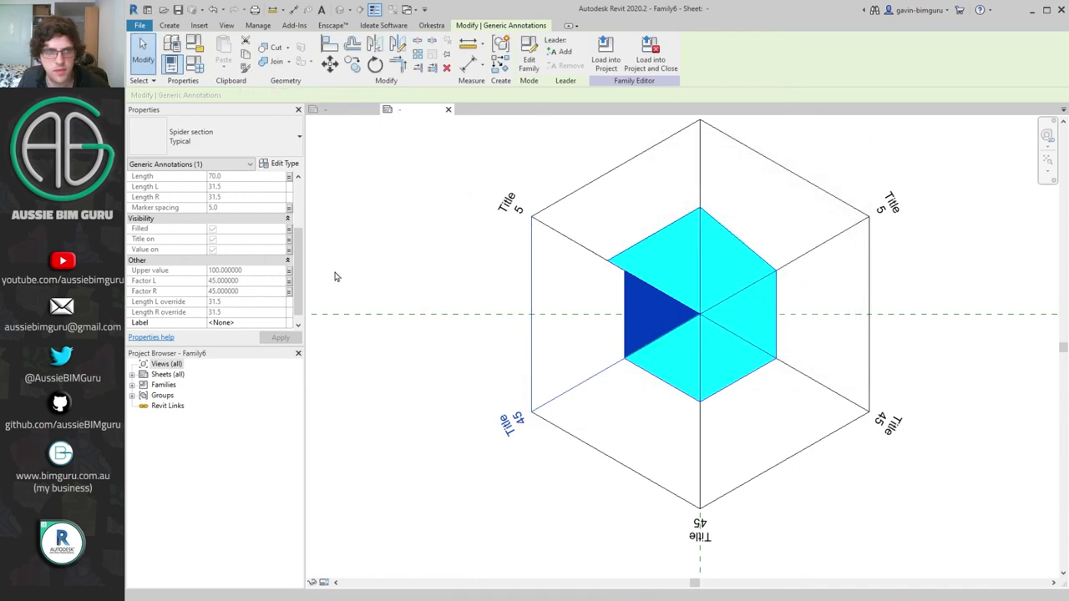
scroll(245, 294, up, 3)
click(246, 207)
key(ctrl+v)
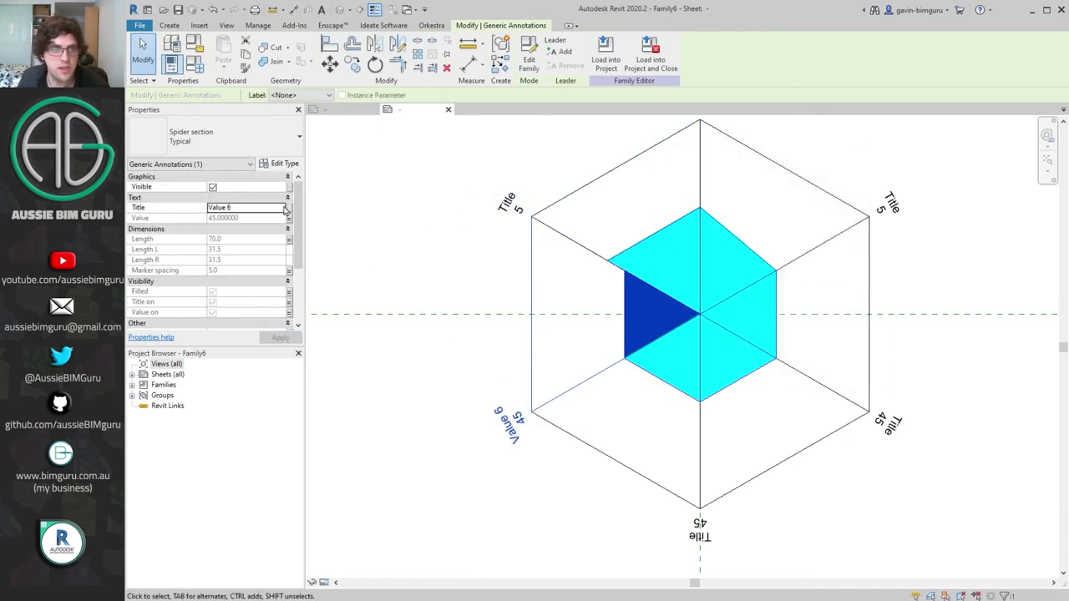
key(Escape)
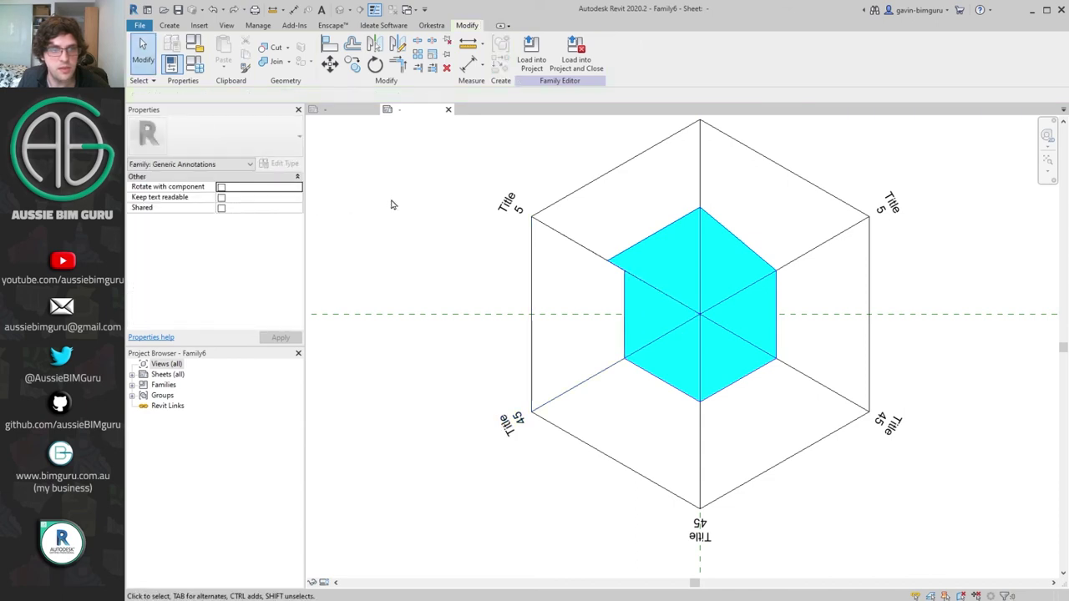
- Associate both the Value property and Factor L of the upper-left Spider section with the existing Value 6 parameter
click(508, 208)
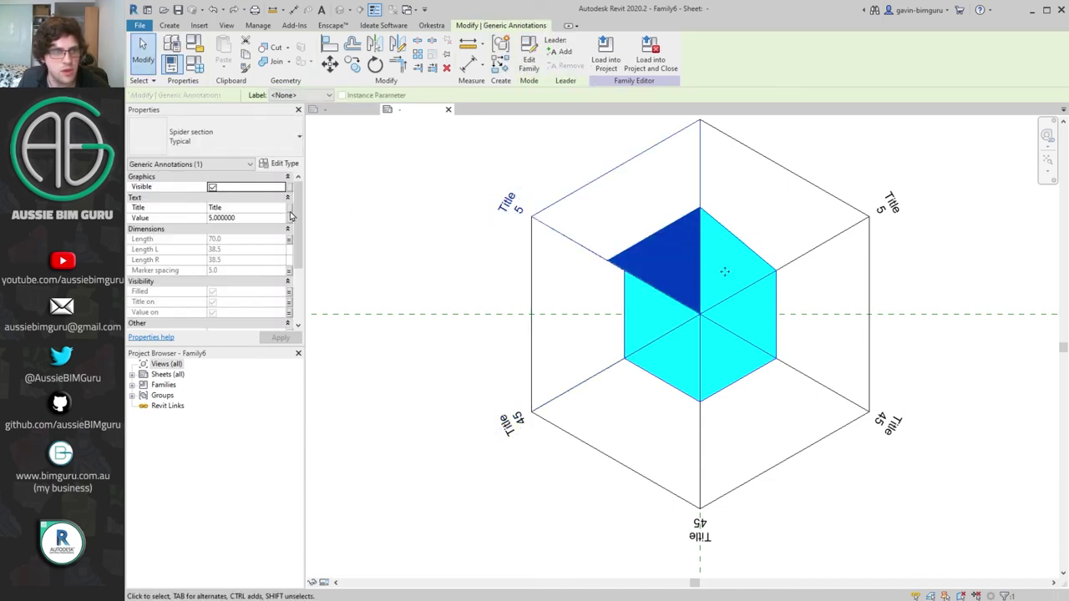
click(288, 218)
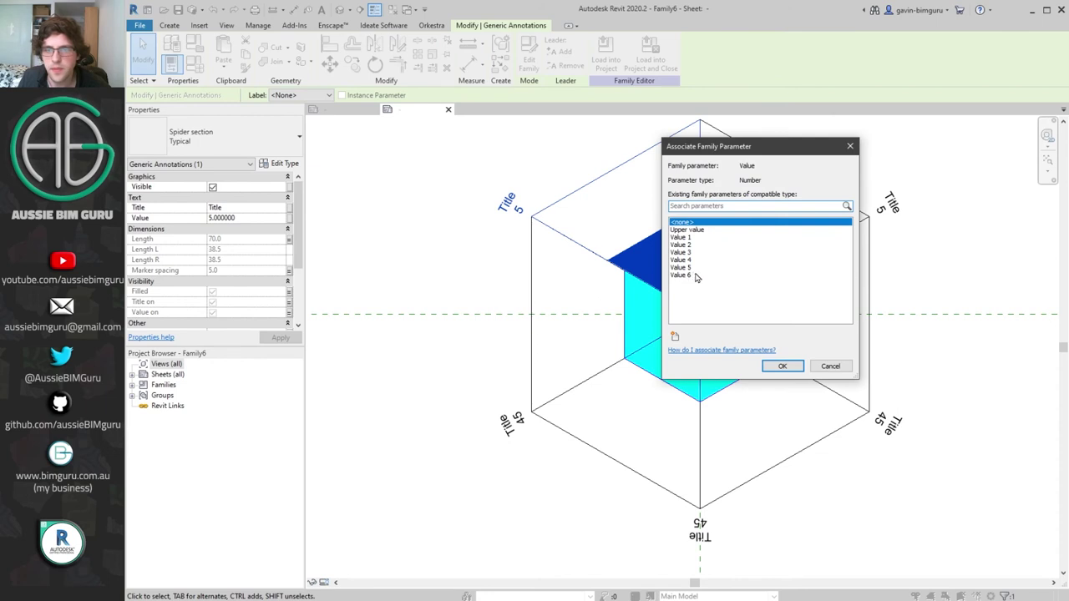
click(691, 276)
click(783, 366)
scroll(276, 263, down, 3)
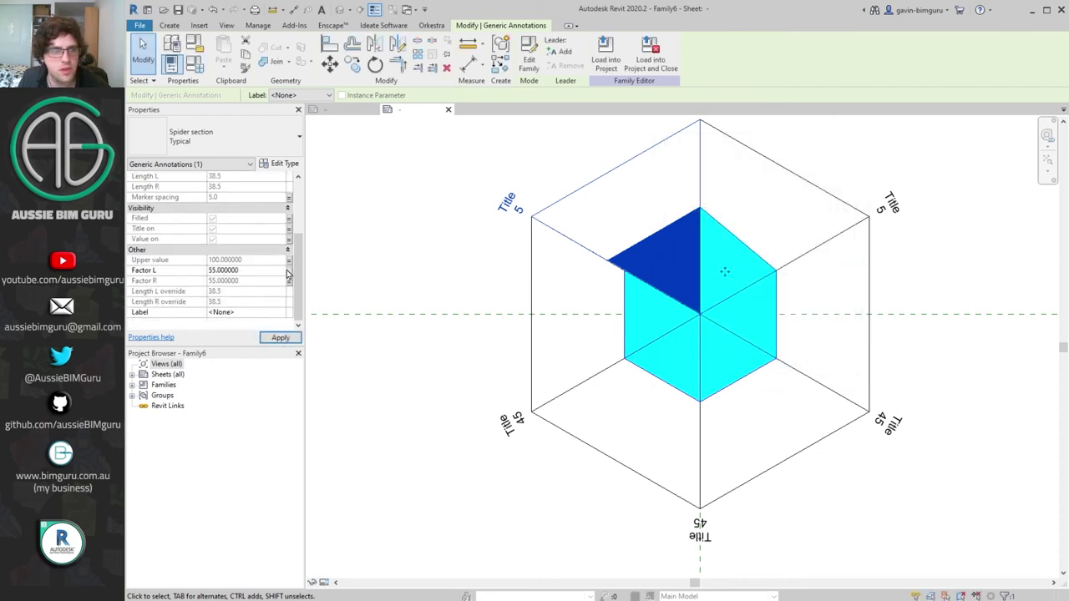
click(289, 271)
click(691, 275)
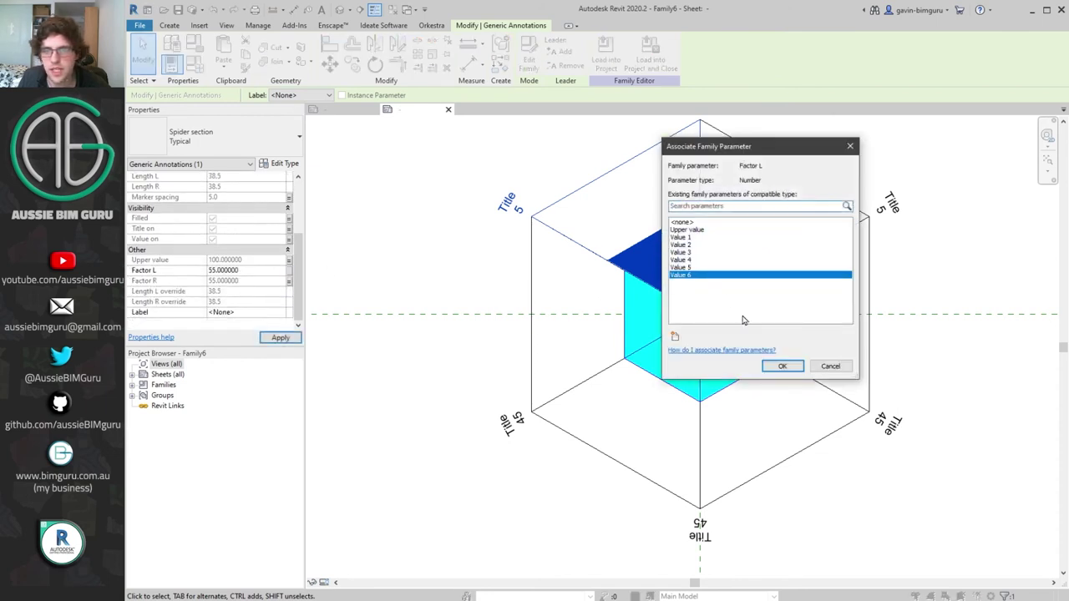
click(783, 366)
scroll(675, 317, down, 4)
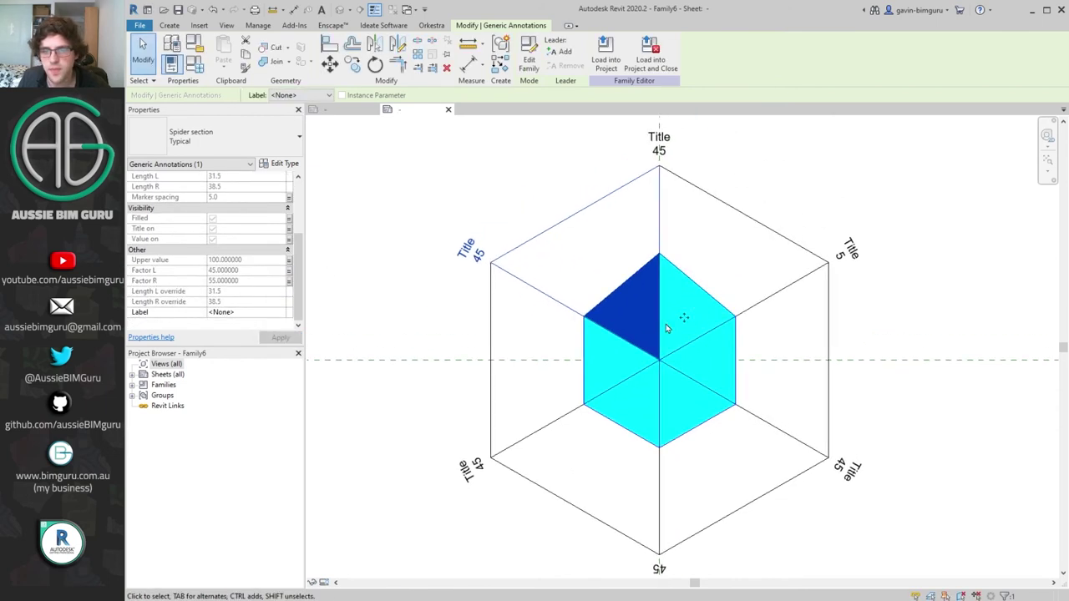
click(578, 208)
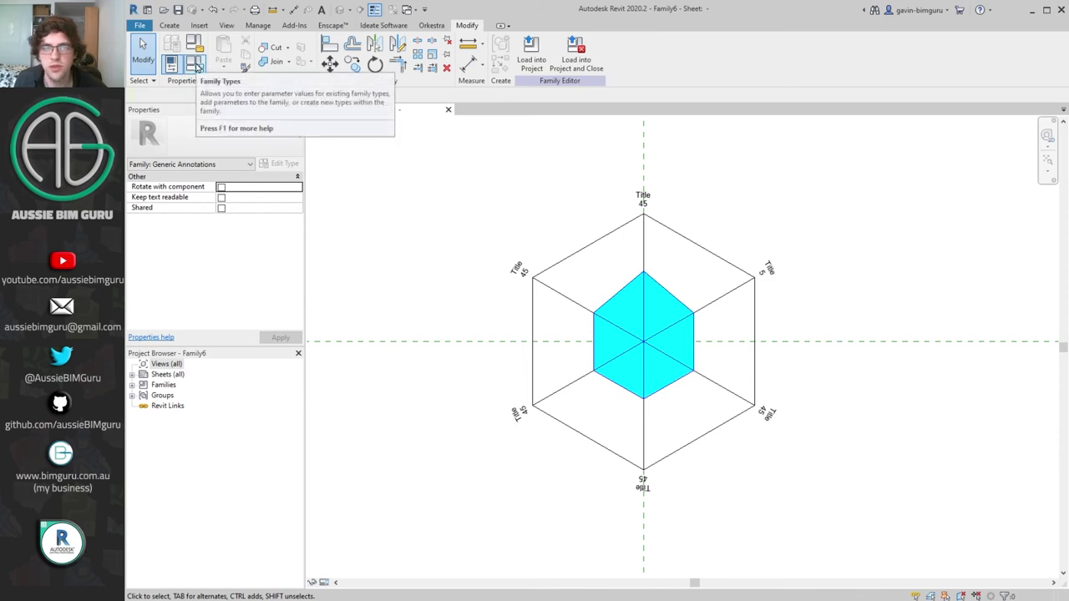
- Set the family's Graph size parameter to 50
click(195, 65)
double_click(554, 152)
text(50)
- Flex the graph by setting Value 1 through Value 6 to 45, 35, 75, 95, 85 and 25 in the family types
click(556, 196)
text(45)
click(553, 206)
text(35)
click(551, 216)
text(75)
click(555, 226)
text(95)
click(555, 237)
text(85)
click(552, 249)
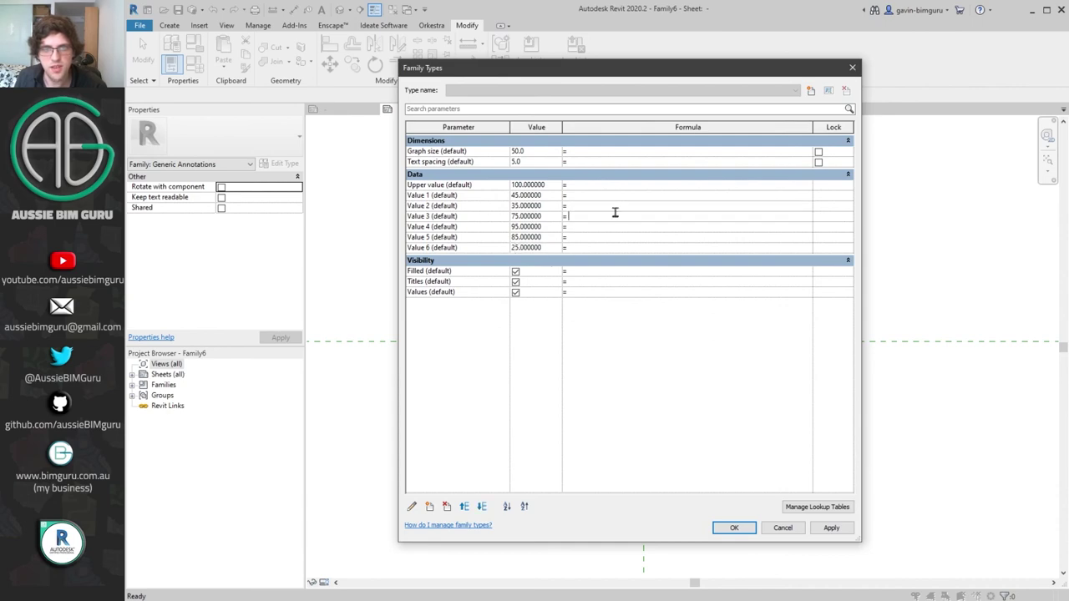
click(726, 533)
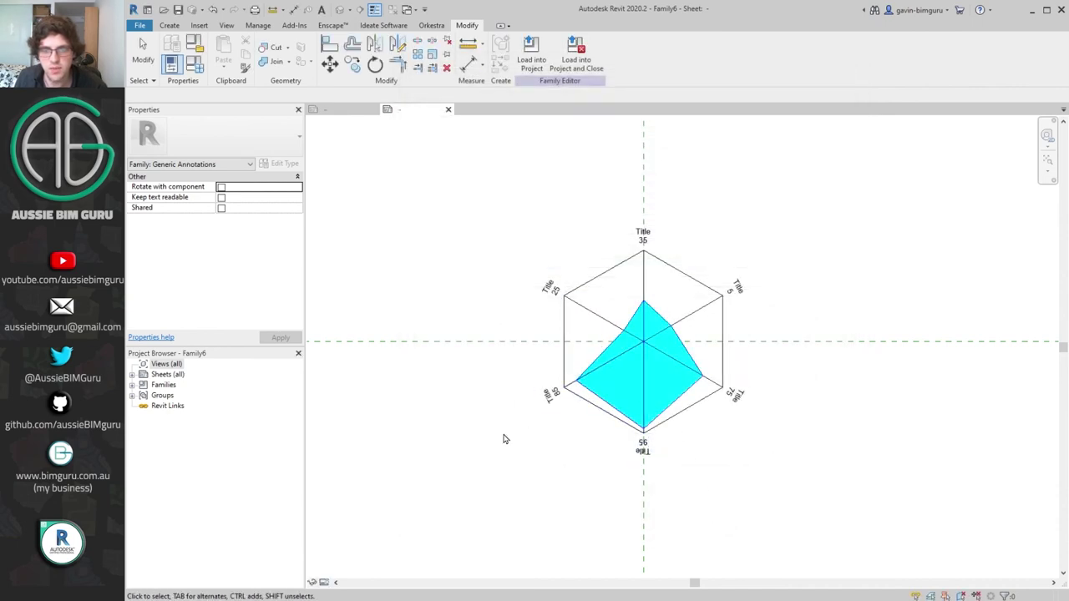
- Return Value 2 through Value 6 to 45 in the family types
click(194, 64)
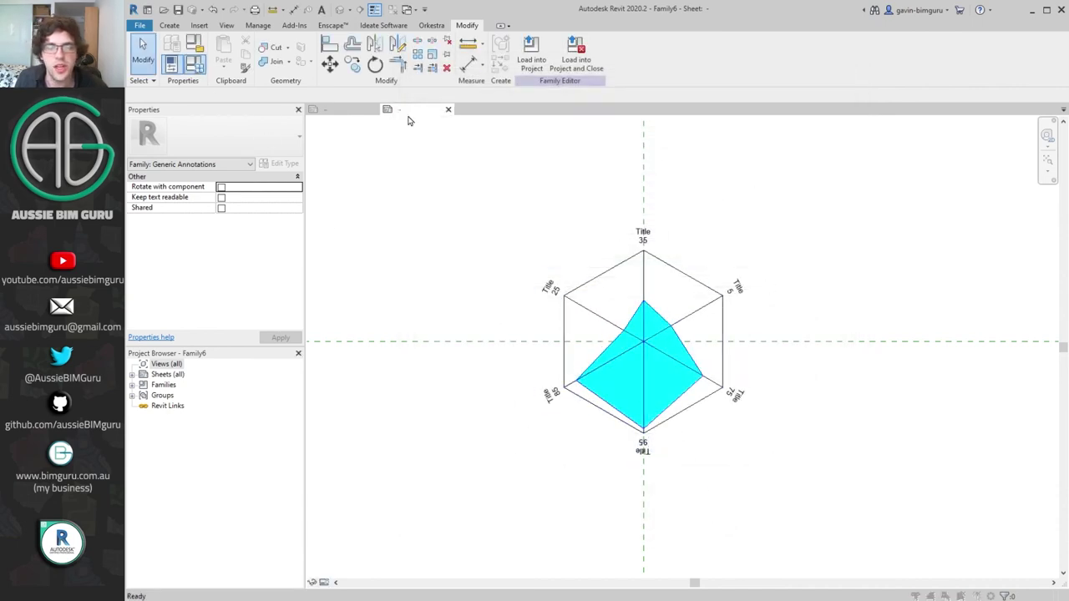
click(551, 205)
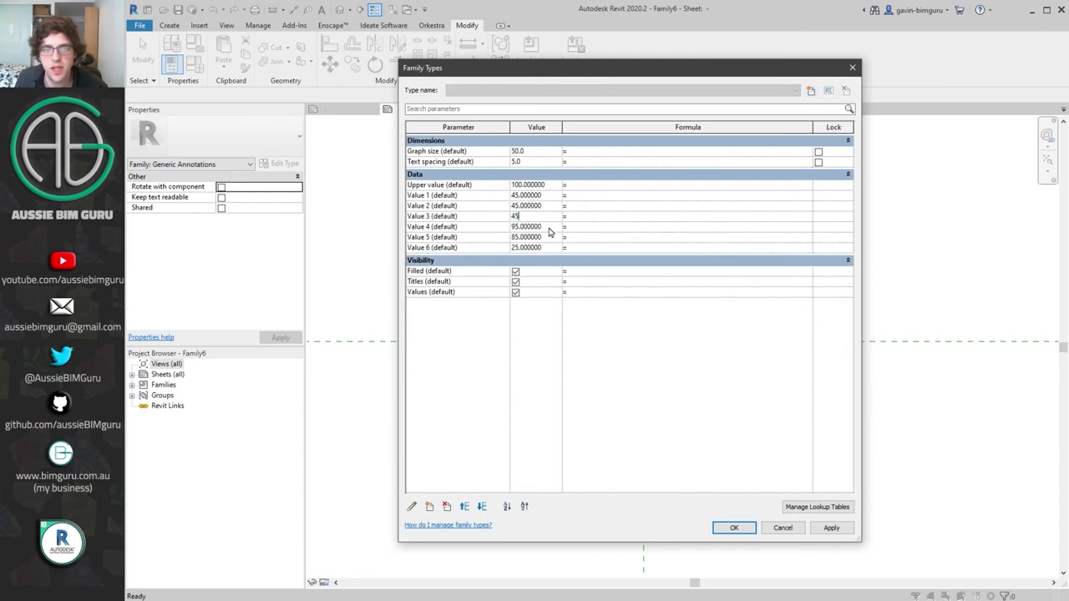
click(733, 527)
- Hide the Reference Lines and Reference Planes annotation categories in the view's visibility overrides
key(v)
key(v)
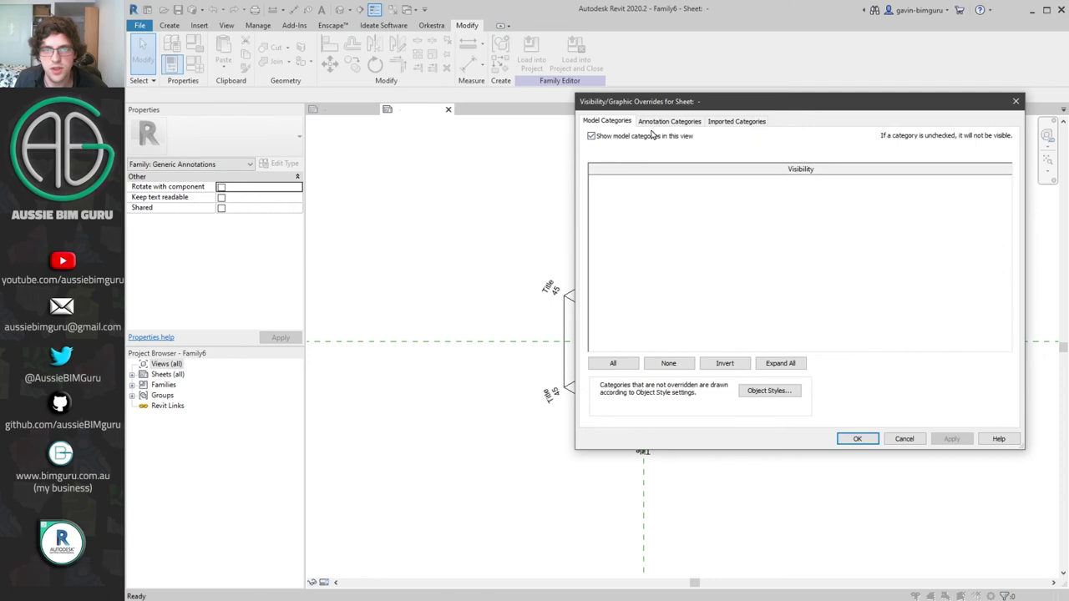
click(668, 121)
click(604, 232)
click(604, 243)
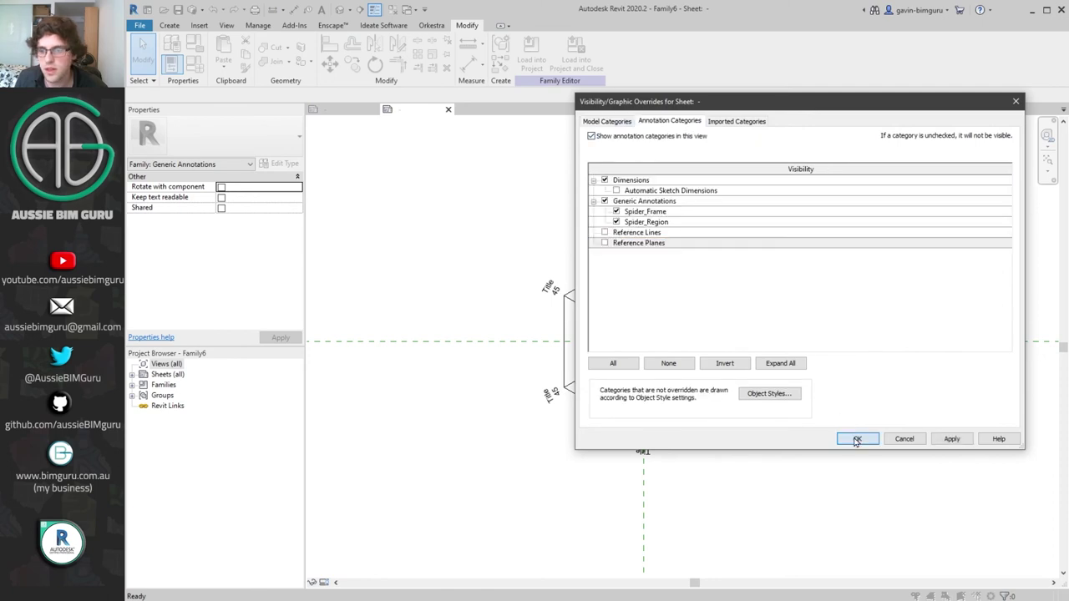
click(856, 439)
- Associate the Value property of the right-hand Spider section with the existing Value 2 parameter
key(z)
key(f)
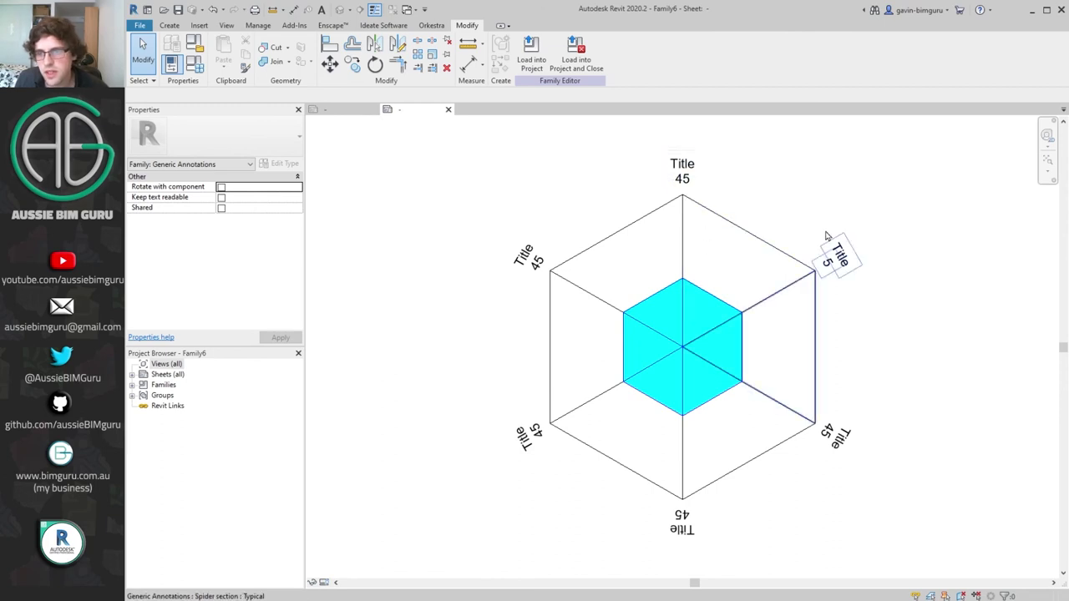
click(837, 258)
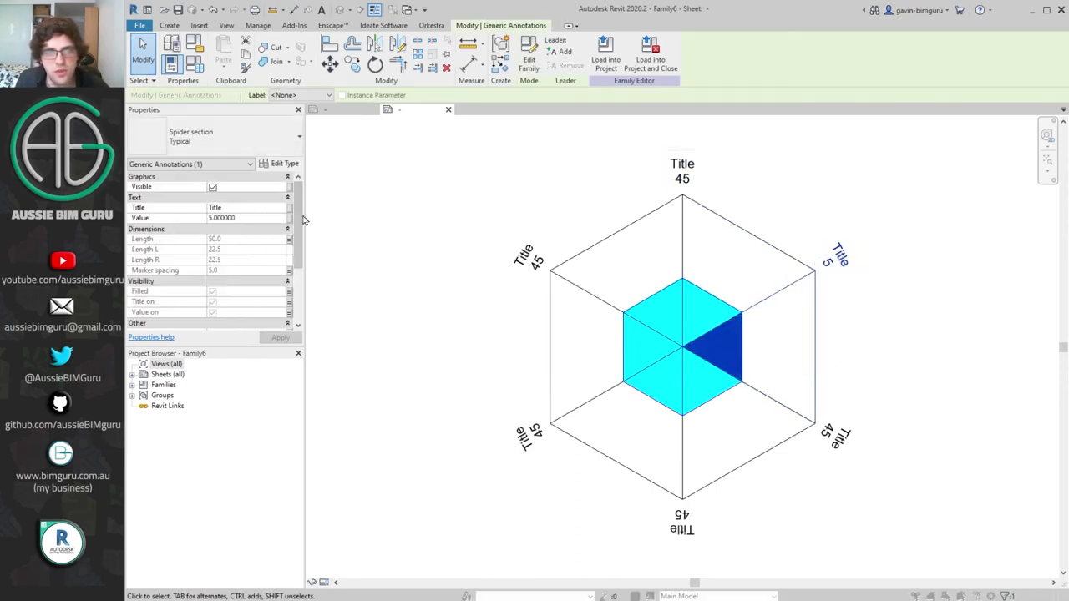
click(291, 218)
click(702, 244)
click(783, 365)
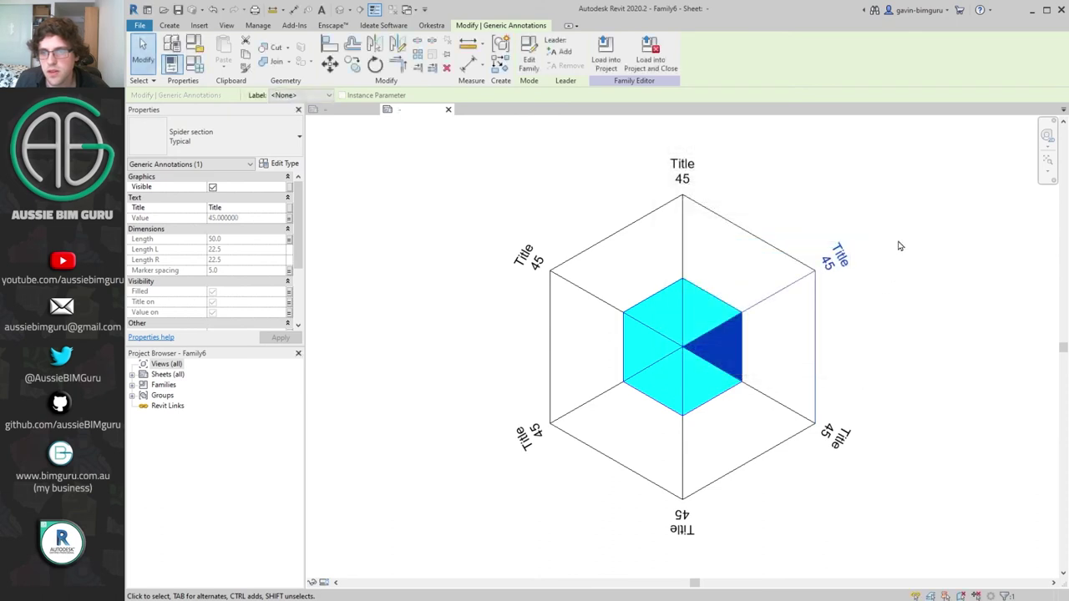
click(897, 243)
- Flex the graph with Value 1 through Value 6 set to 15, 25, 35, 45, 55 and 65
click(194, 64)
click(555, 195)
text(15.000000)
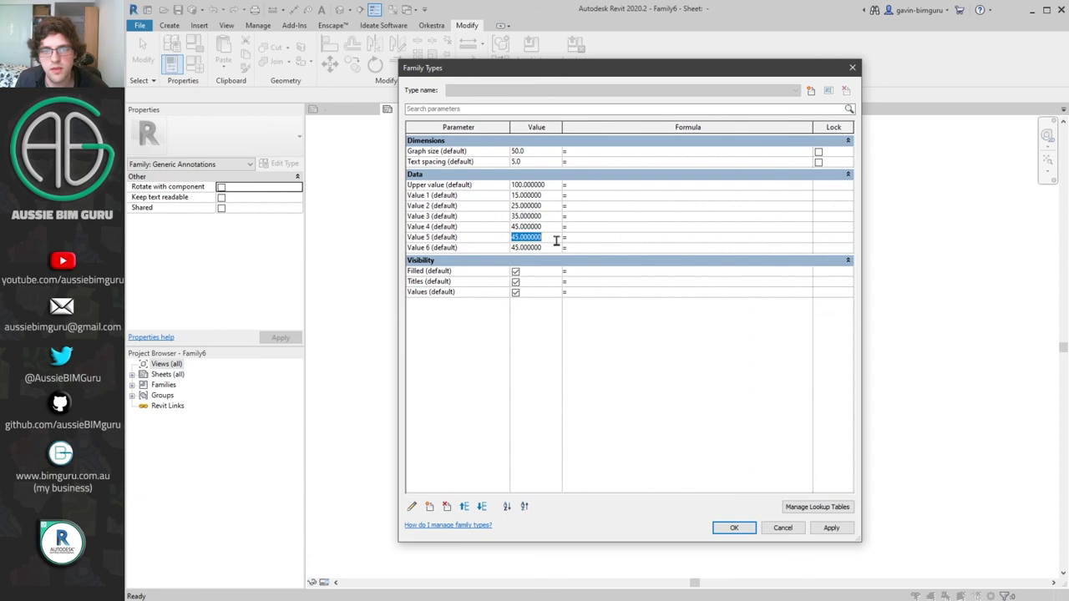
click(733, 527)
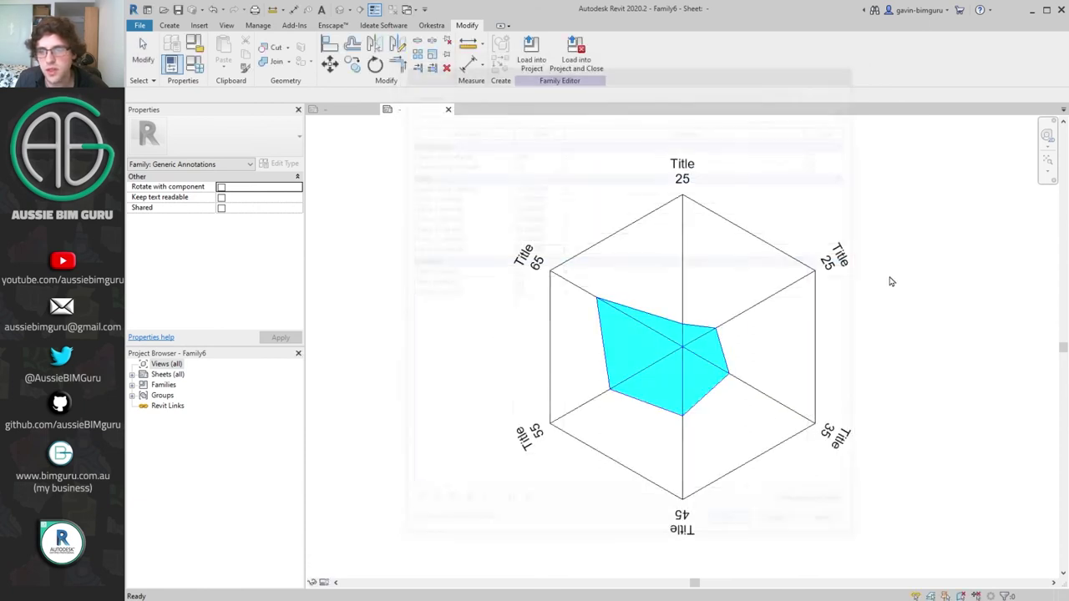
- Change the Value property association of the upper-right Spider section to the Value 1 parameter
click(681, 164)
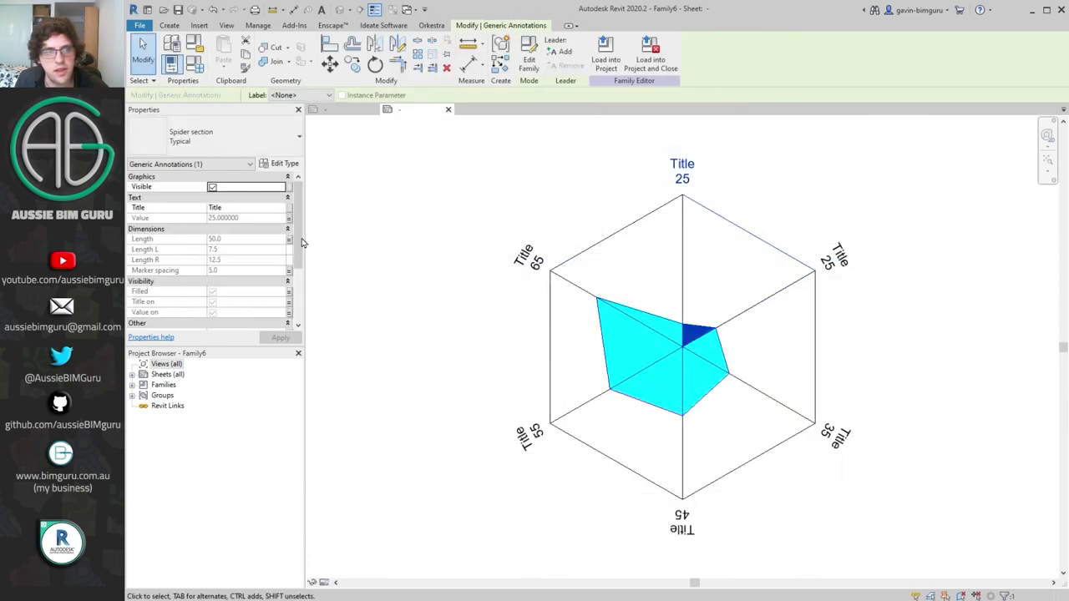
click(289, 219)
click(704, 238)
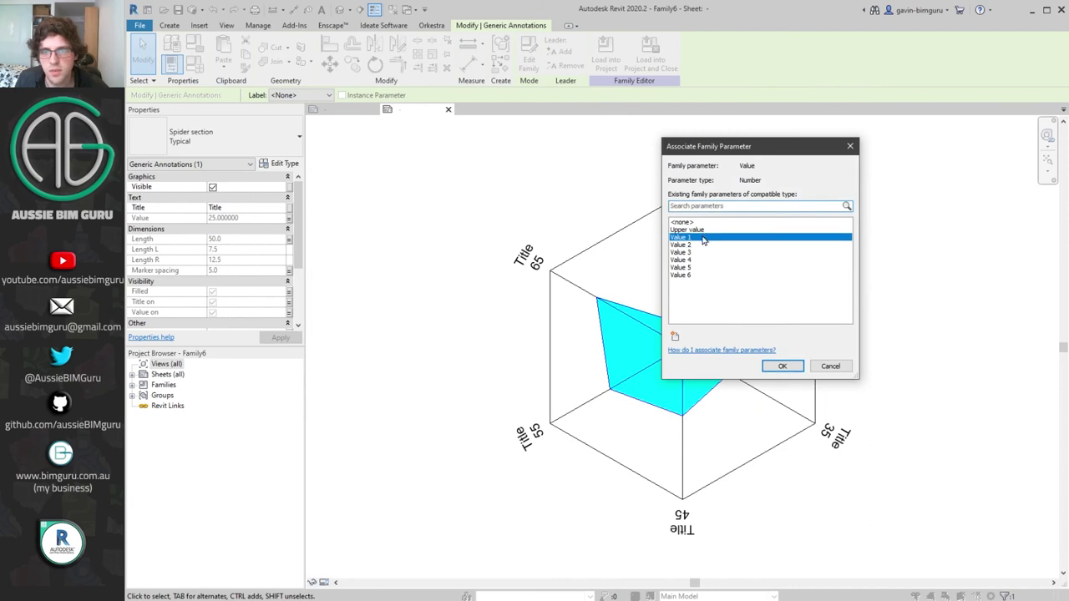
click(782, 367)
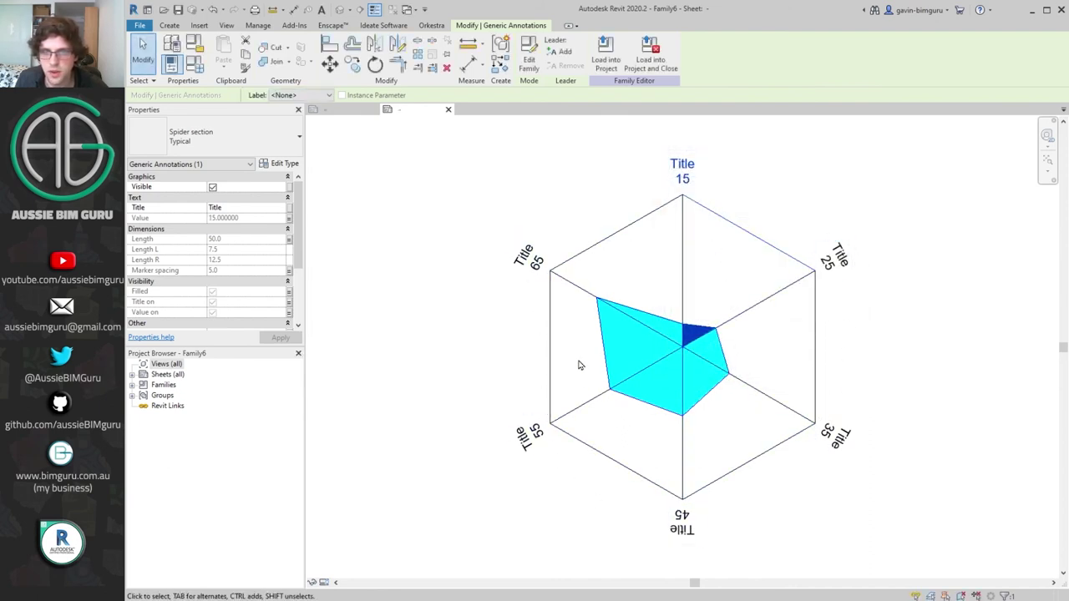
key(Escape)
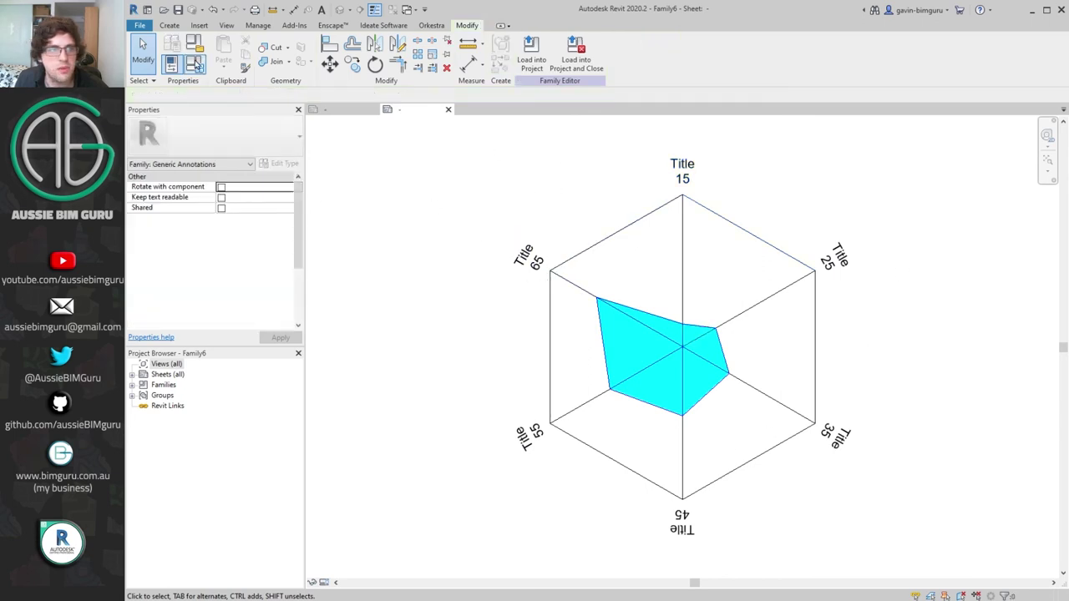
- Set all six Value parameters to 45 in the family types
click(195, 65)
click(539, 195)
text(45)
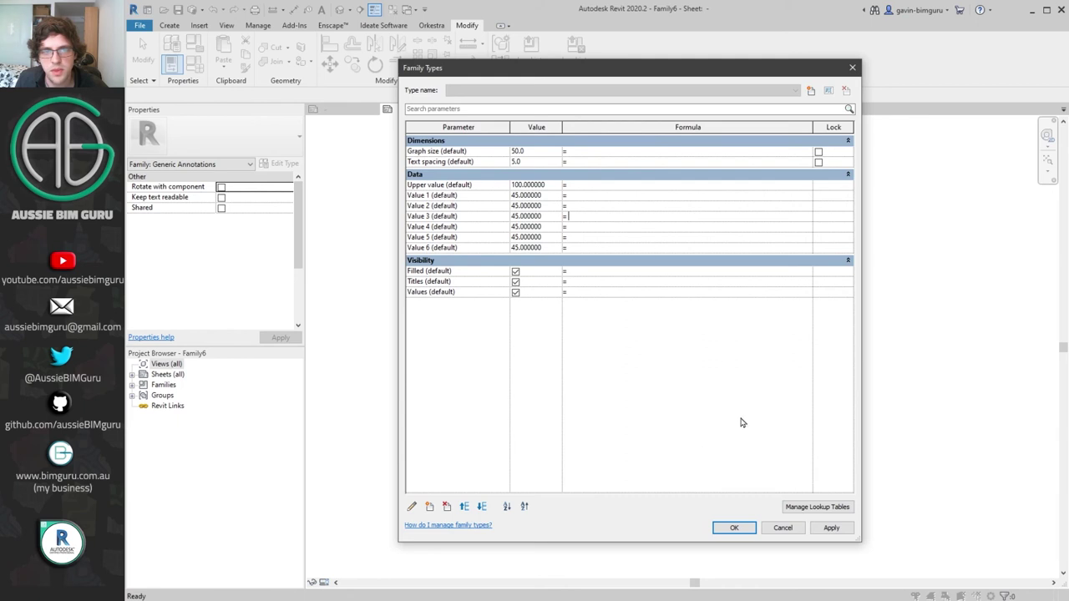
- Create a new family type named Typical and apply the family type settings
click(810, 90)
text(Typical)
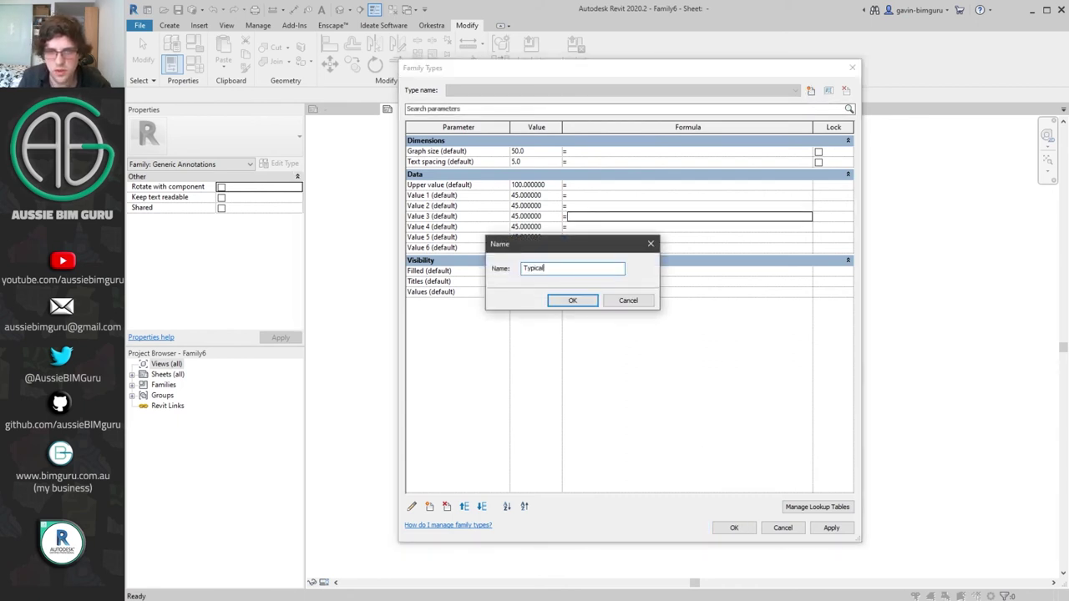
key(Return)
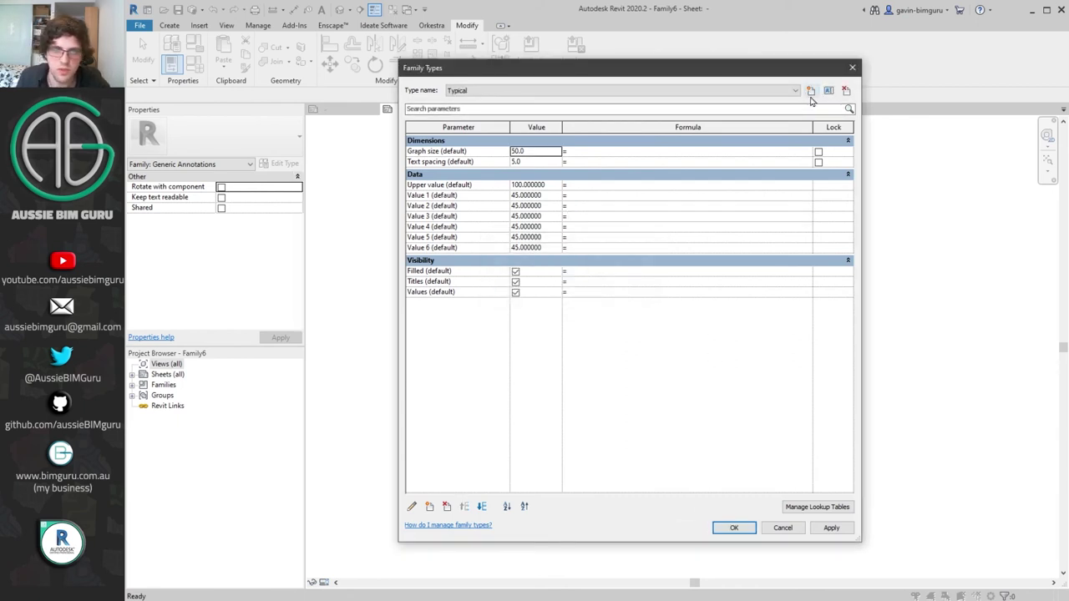
click(735, 528)
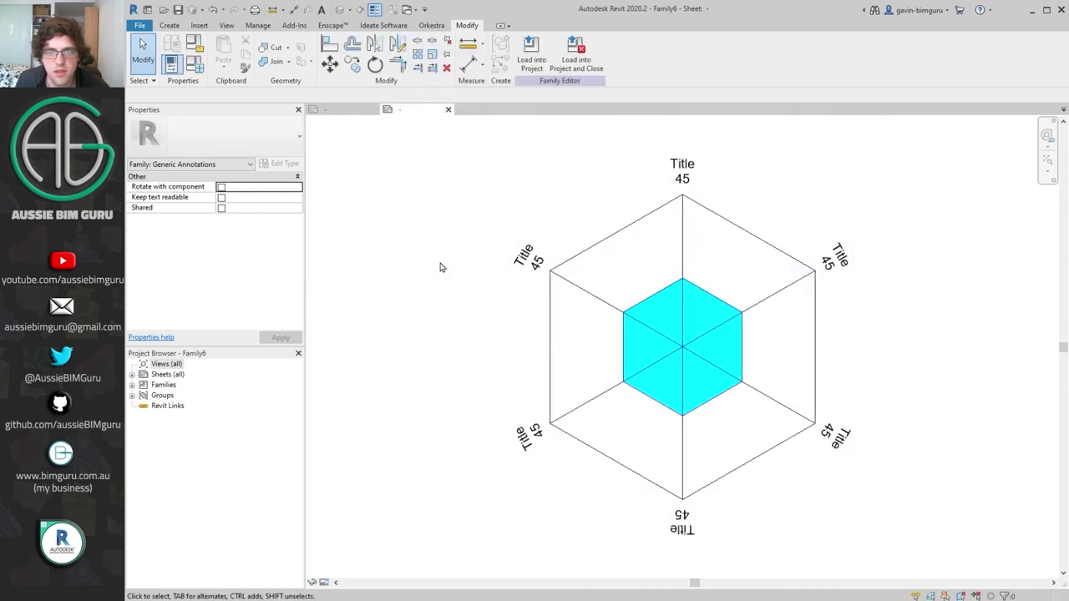
- Delete the unneeded fill patterns from the family
click(258, 25)
click(489, 48)
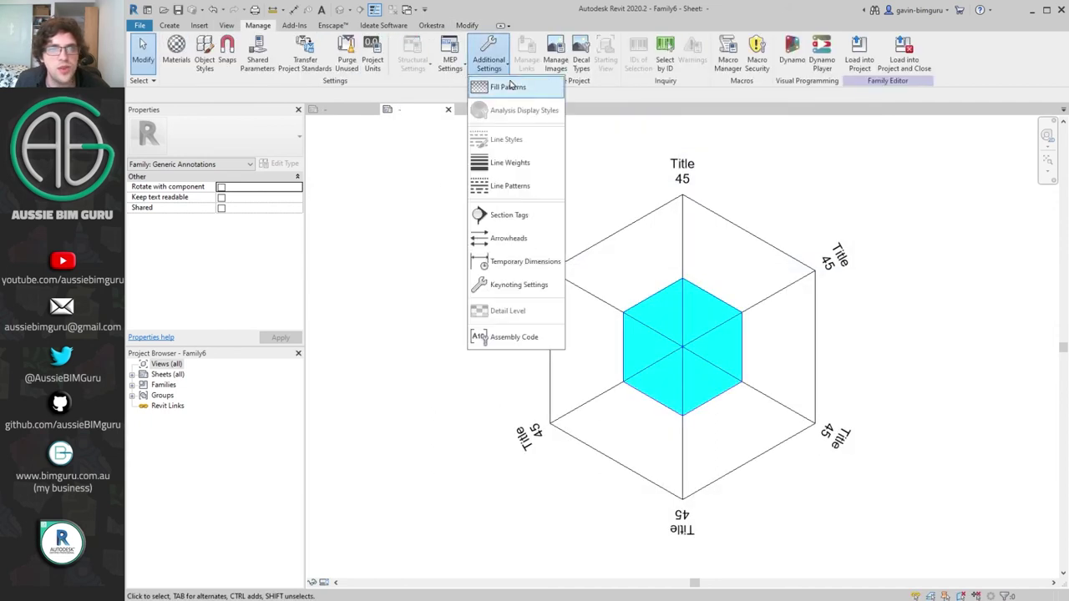
click(511, 86)
click(561, 163)
key(Delete)
key(Return)
key(Delete)
key(Return)
key(Delete)
key(Return)
key(Delete)
key(Return)
key(Delete)
key(Return)
key(Delete)
key(Return)
key(Return)
- Delete all the line patterns from the family
click(489, 49)
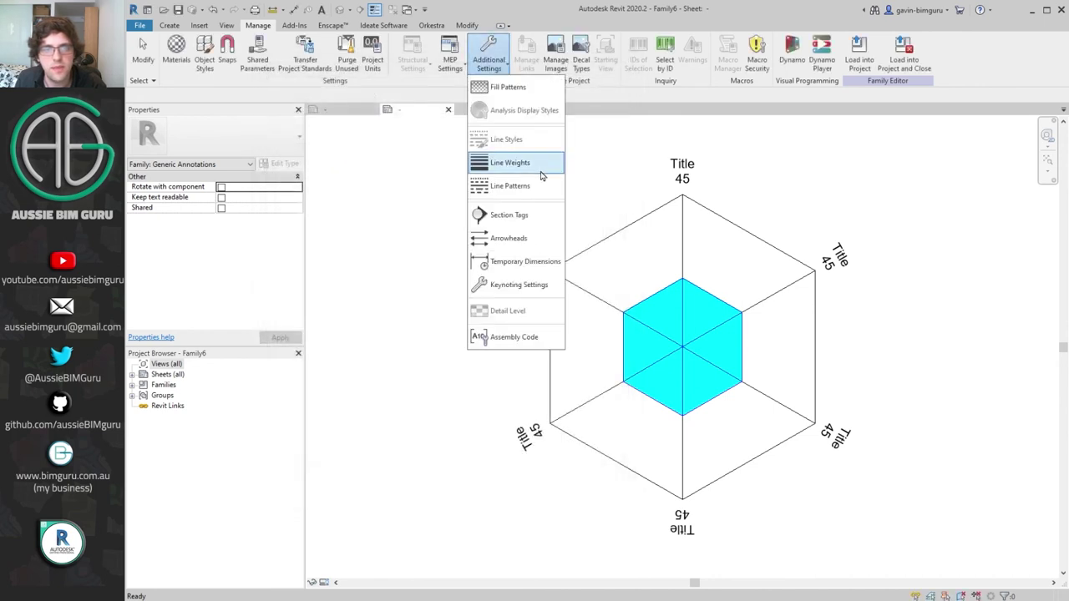
click(514, 165)
key(Delete)
key(Return)
key(Delete)
key(Return)
key(Delete)
key(Return)
key(Delete)
key(Return)
key(Delete)
key(Return)
key(Delete)
key(Return)
key(Delete)
key(Return)
key(Delete)
key(Return)
key(Delete)
key(Return)
key(Delete)
key(Return)
key(Delete)
key(Return)
key(Delete)
key(Return)
key(Delete)
key(Return)
key(Delete)
key(Return)
click(324, 388)
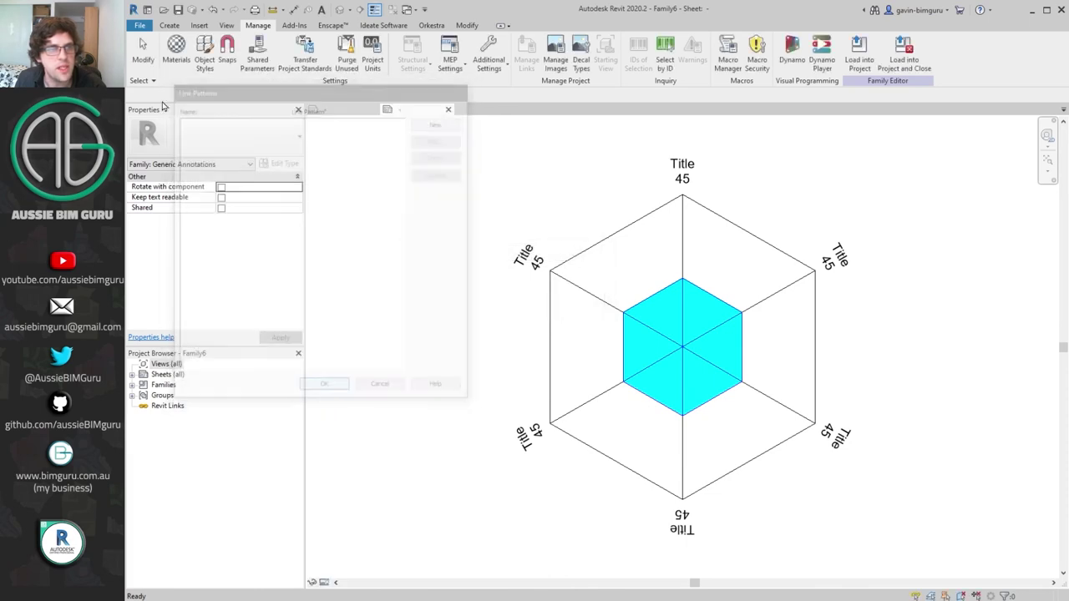
- Delete the remaining materials from the family, including Air Openings, and accept the material changes
key(Delete)
key(Return)
key(Delete)
key(Return)
key(Delete)
key(Return)
key(Delete)
key(Return)
key(Delete)
key(Return)
key(Delete)
key(Return)
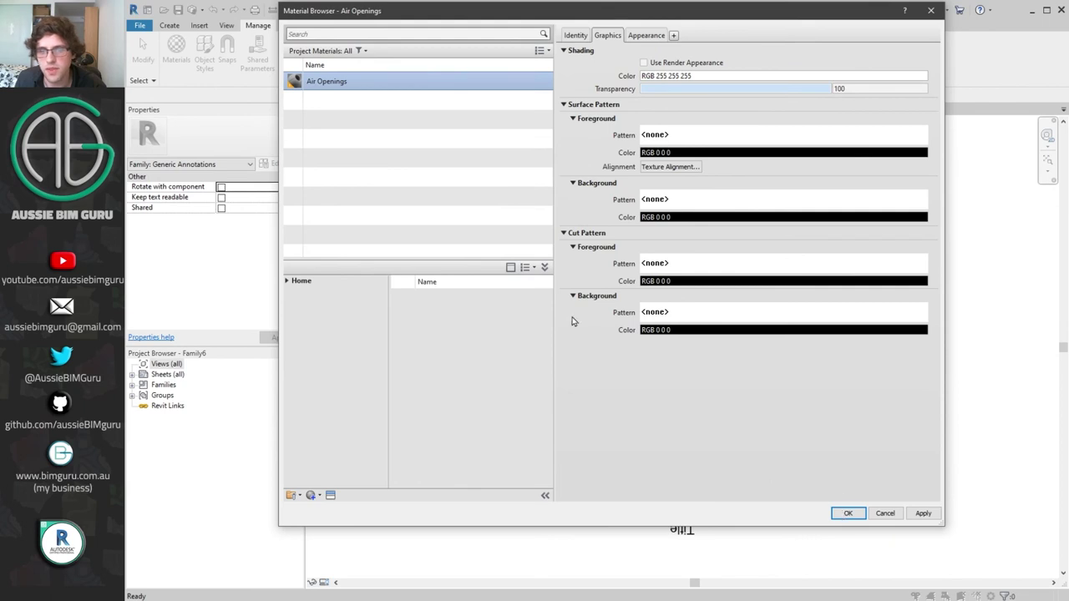
key(Delete)
key(Return)
click(847, 513)
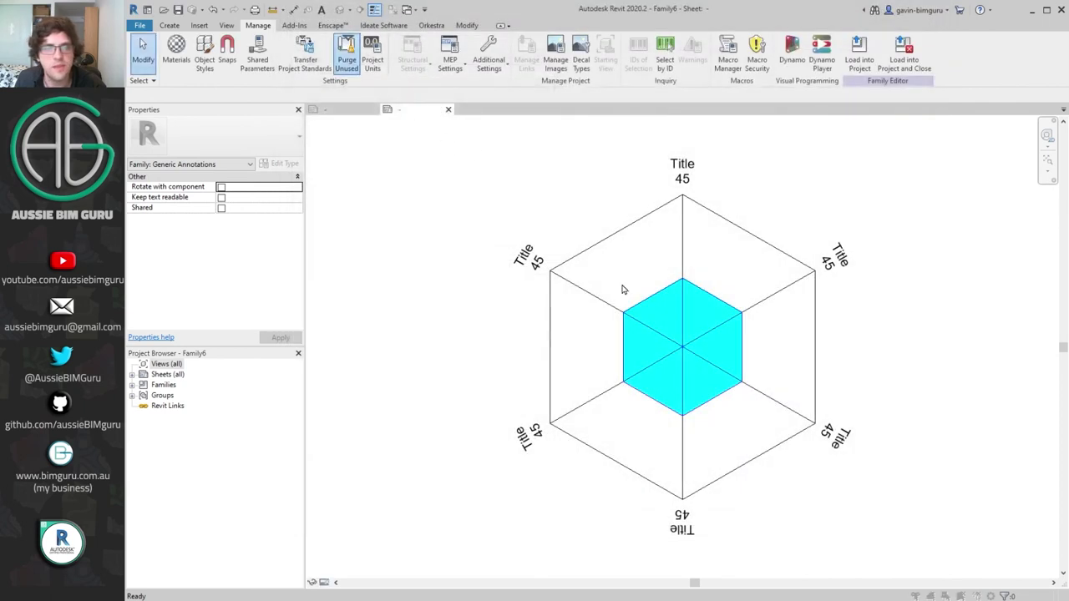
- Purge the unused items from the family in two passes
click(347, 50)
click(435, 483)
click(347, 50)
click(443, 485)
- Save the family to the Desktop as Spider Graph
click(139, 25)
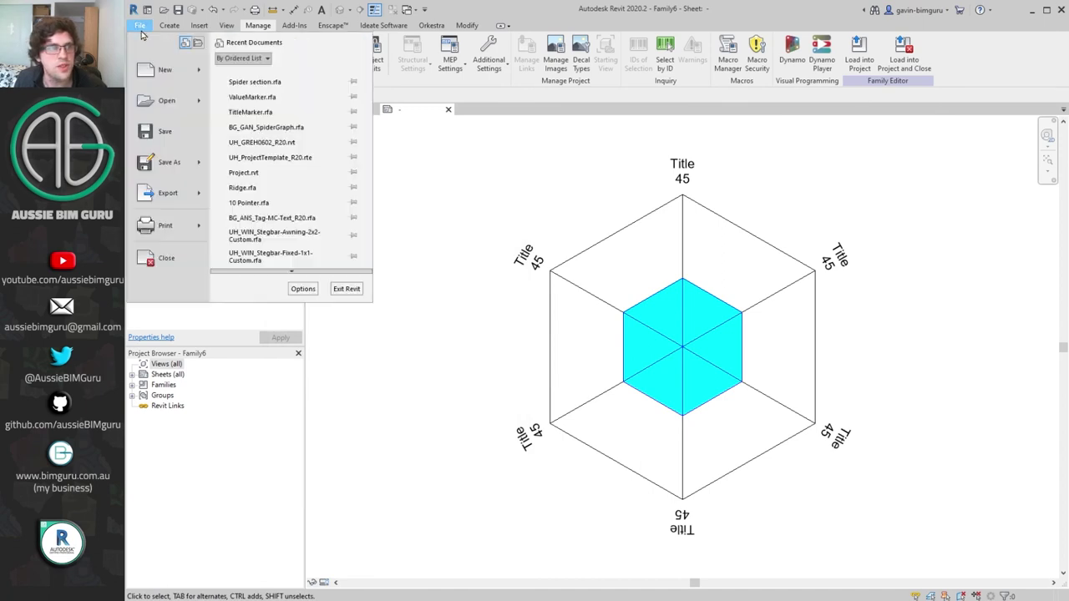
mouse_move(170, 172)
click(250, 155)
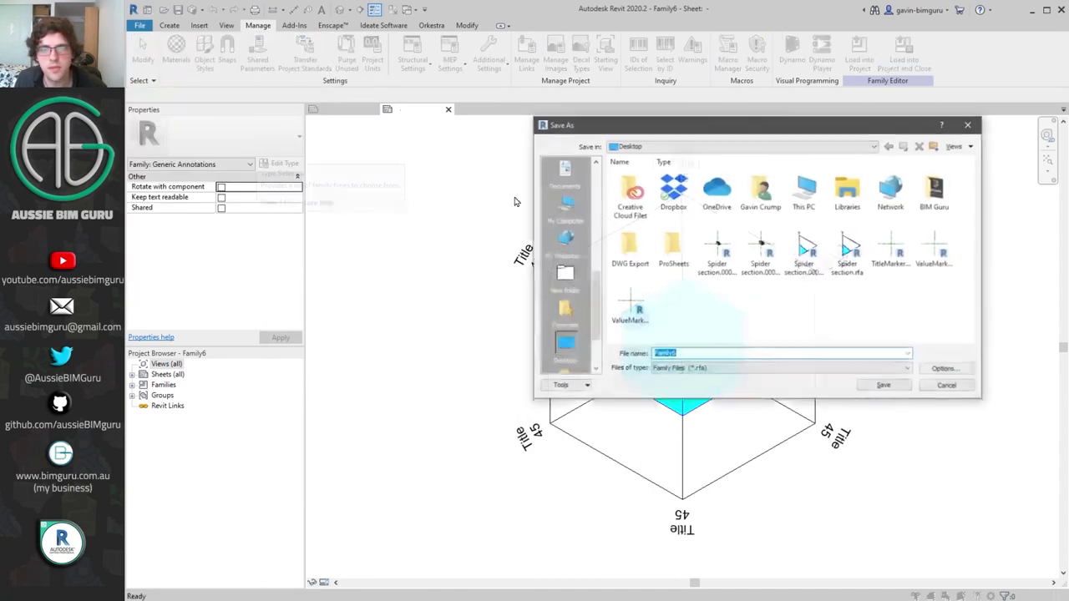
text(Sp)
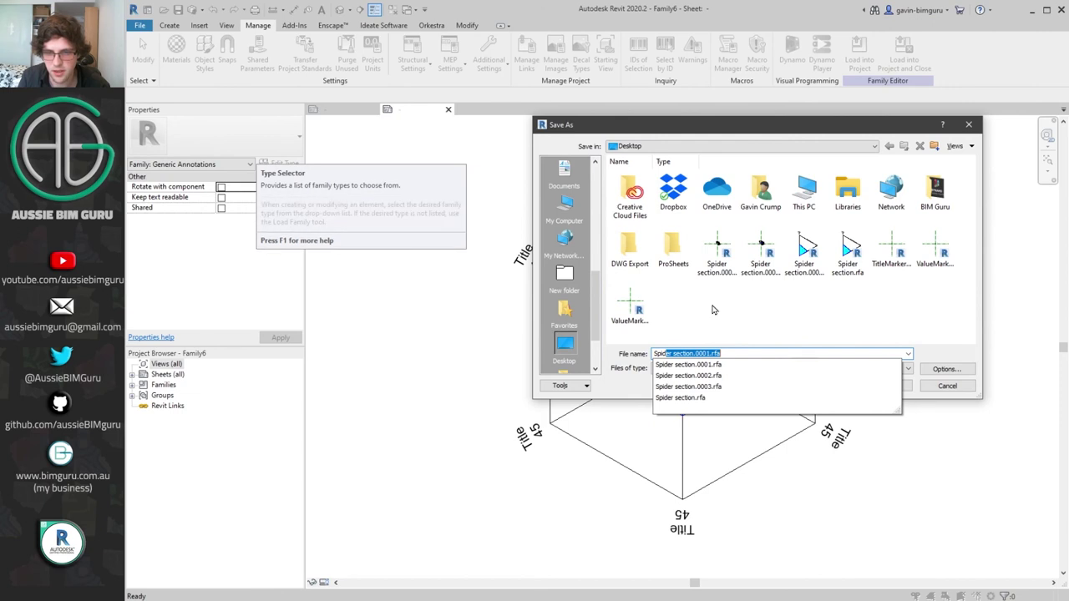
text(ider Gr)
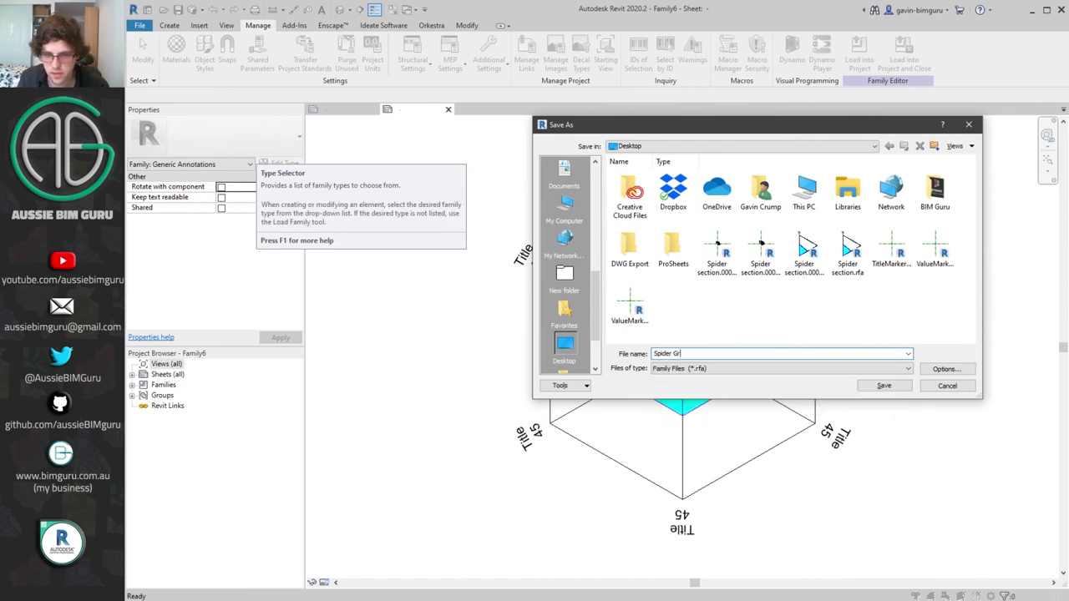
text(aph)
key(Return)
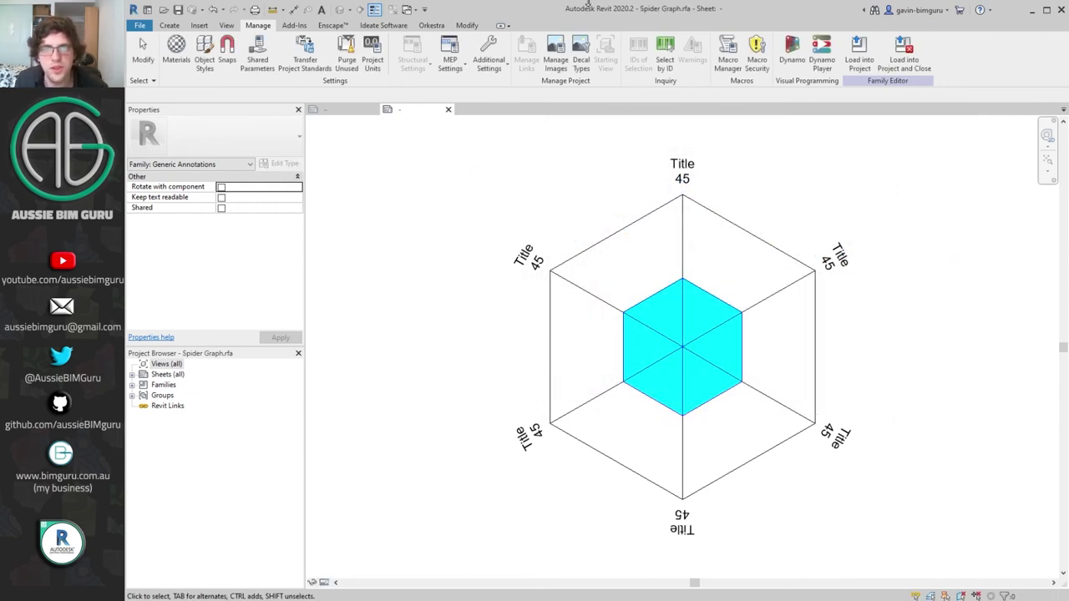
- Create a new project with the template file set to <None>
click(139, 25)
mouse_move(154, 73)
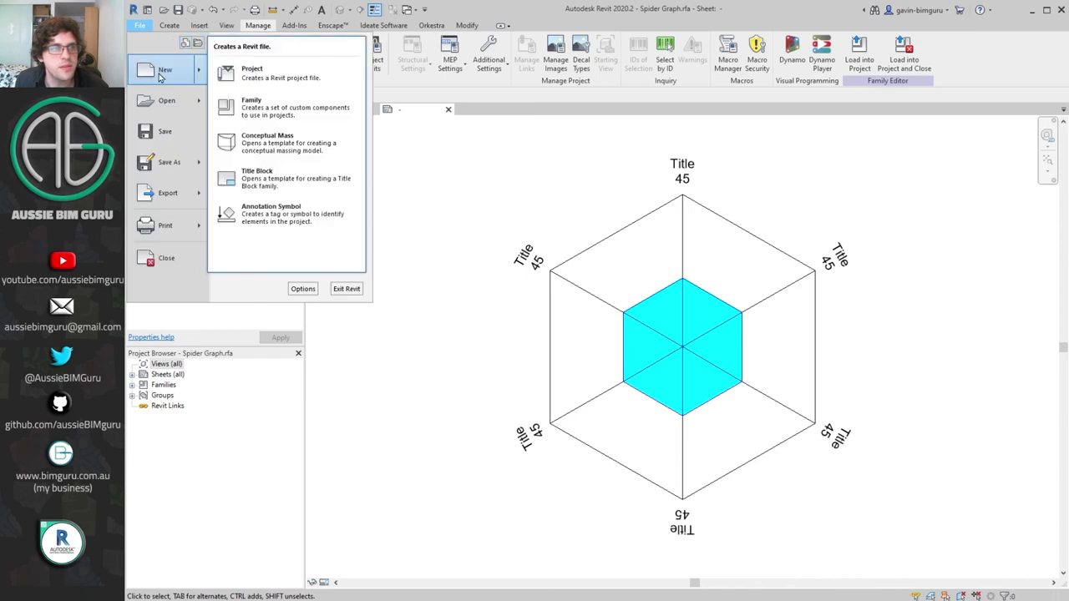
click(242, 77)
click(418, 309)
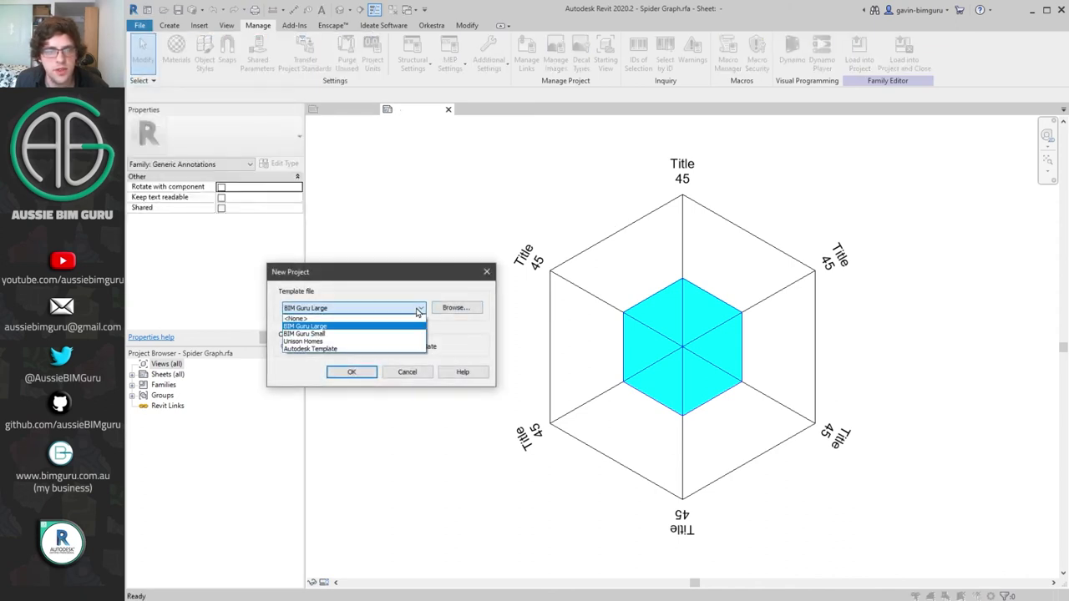
click(298, 318)
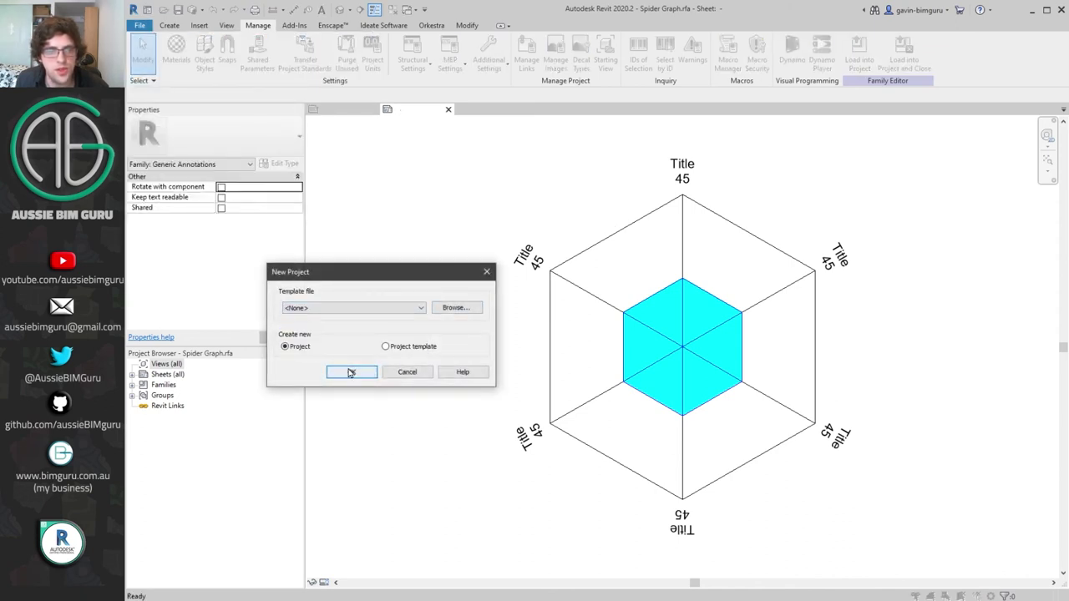
click(351, 371)
click(487, 324)
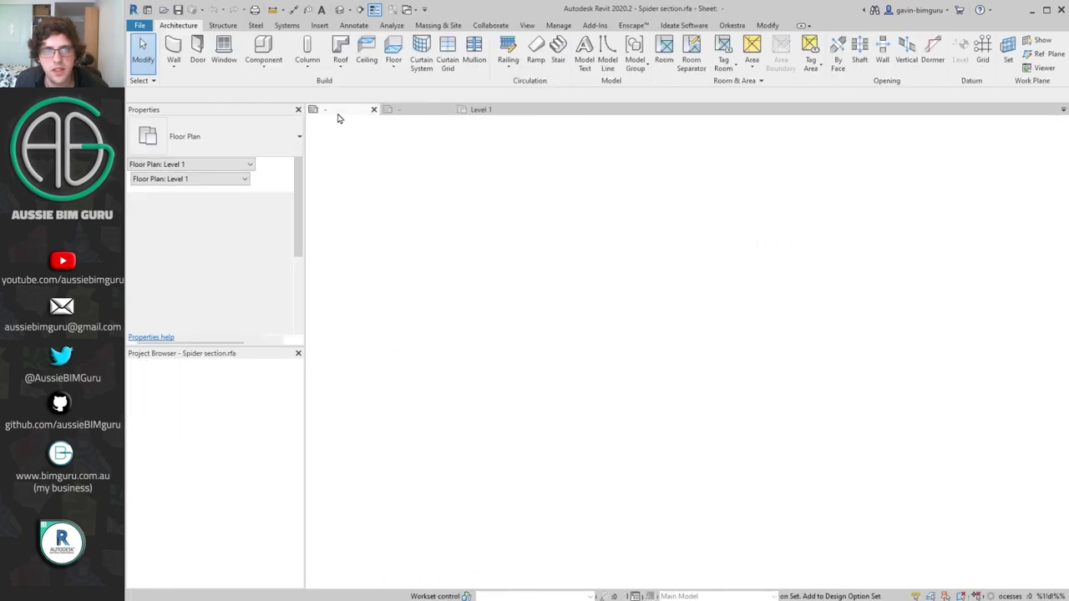
- Close the Spider section family and return to the Spider Graph family
click(388, 116)
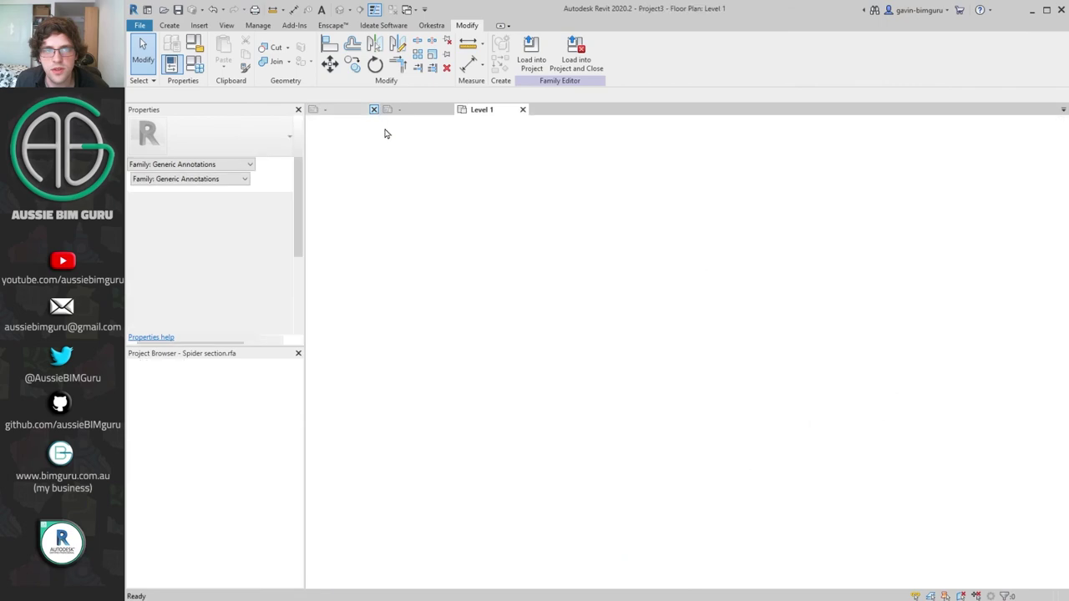
click(337, 109)
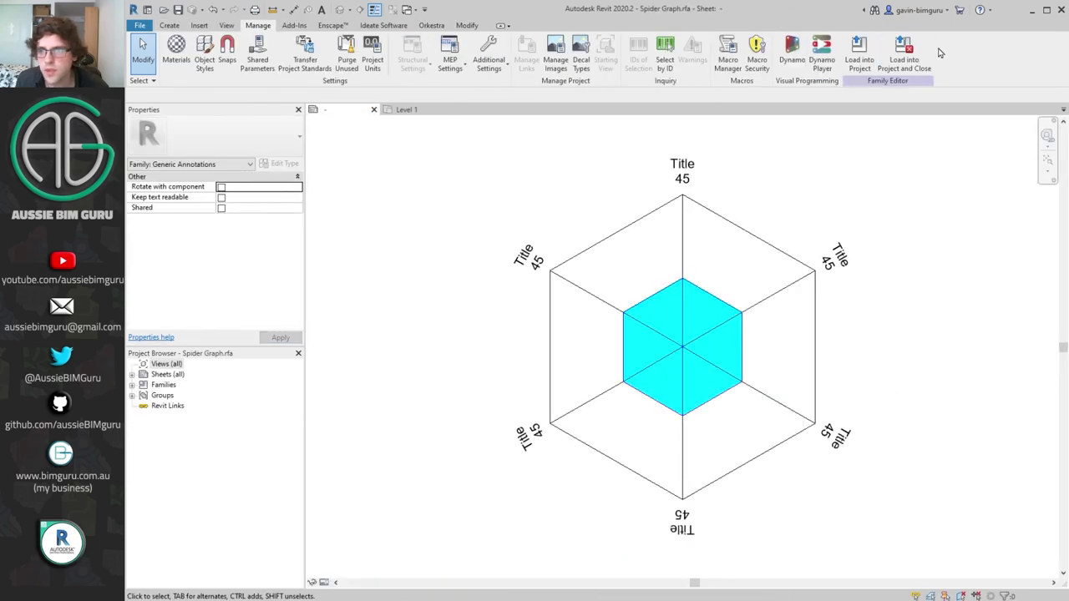
- Load the Spider Graph family into the new project and place one instance in the Level 1 floor plan
scroll(580, 279, down, 5)
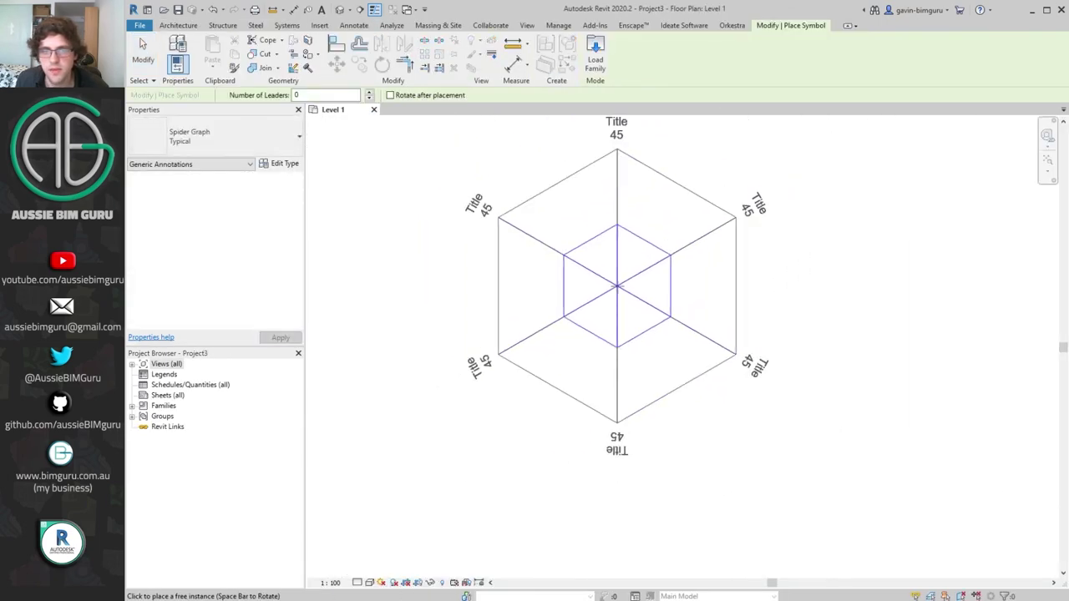
click(614, 285)
key(Escape)
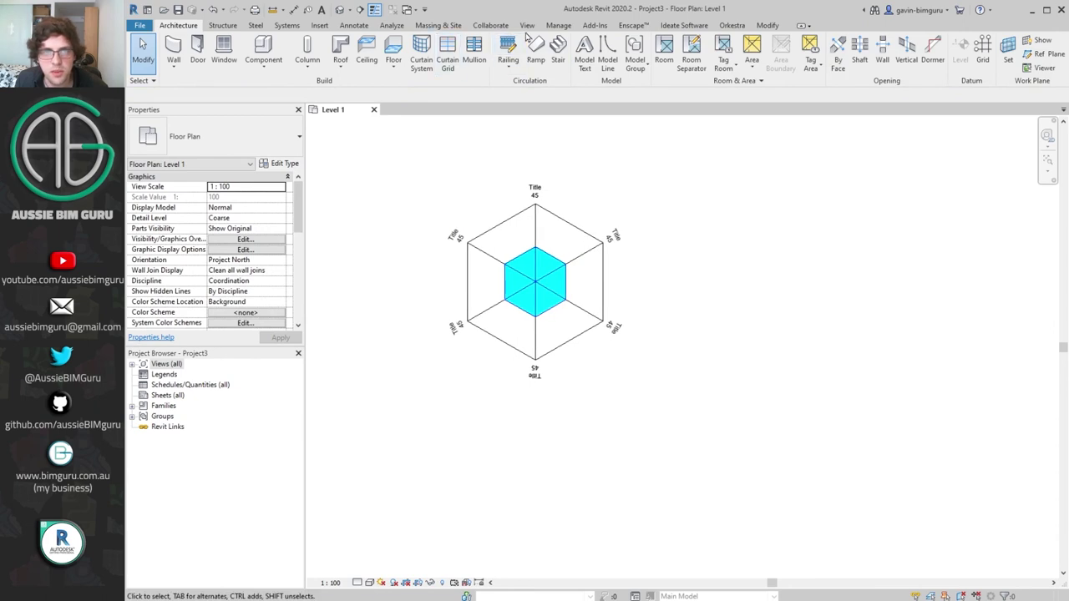
- Launch Dynamo from the project
click(557, 26)
click(983, 57)
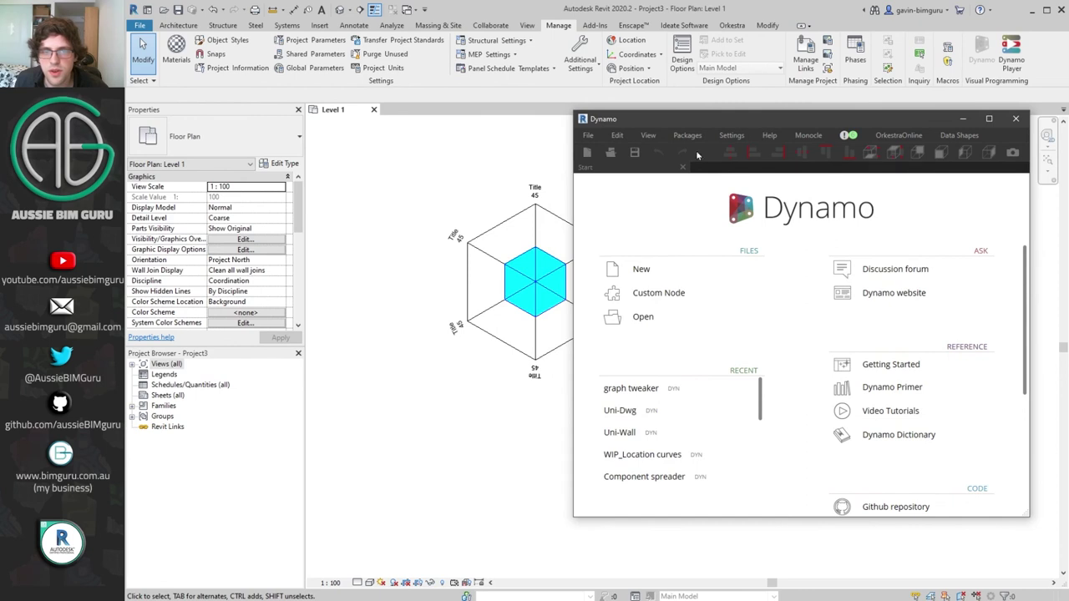
- Test the placed spider graph by setting its Upper value to 55, and restore it to 100
click(501, 204)
scroll(468, 213, up, 2)
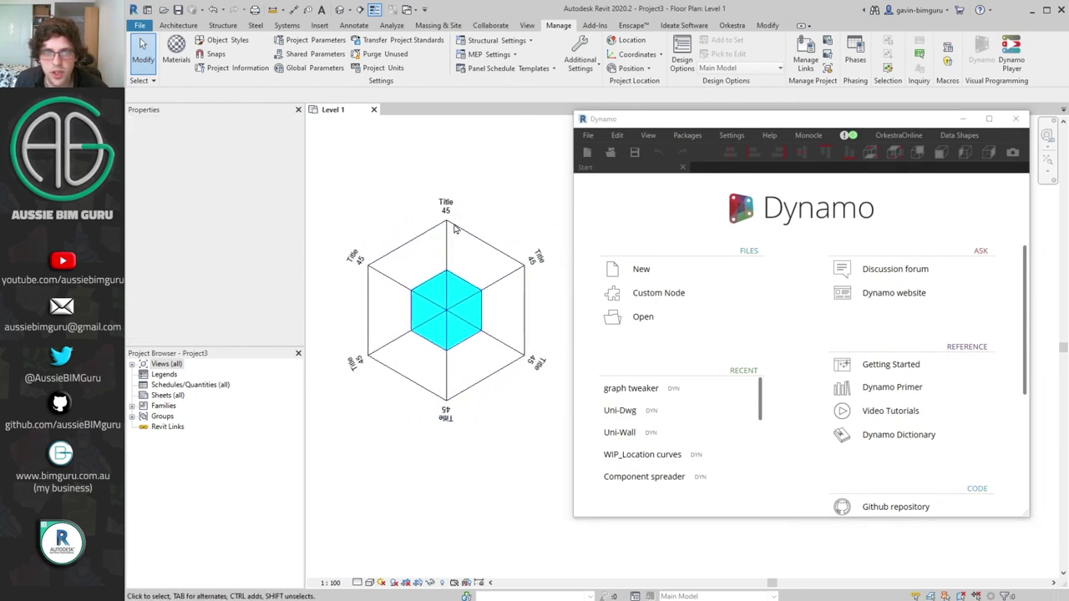
click(455, 227)
click(261, 217)
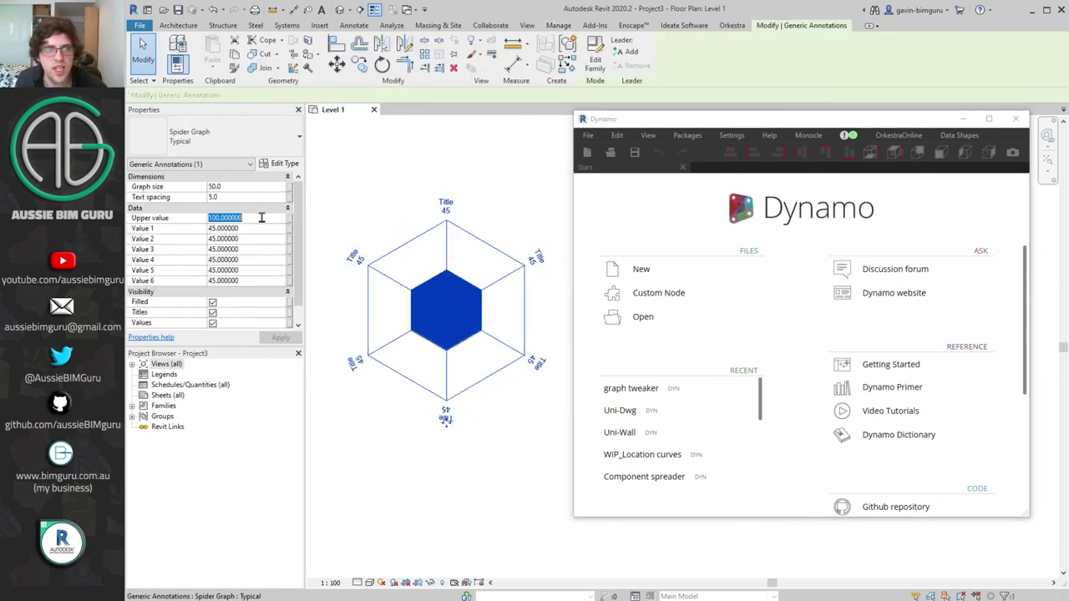
text(55)
key(Return)
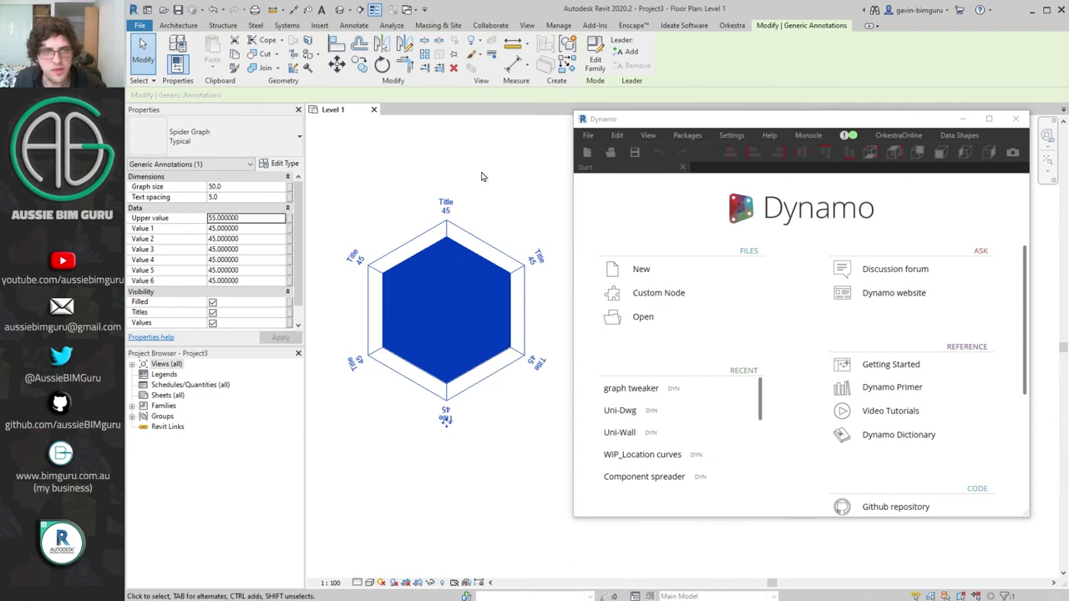
click(271, 217)
text(100)
key(Return)
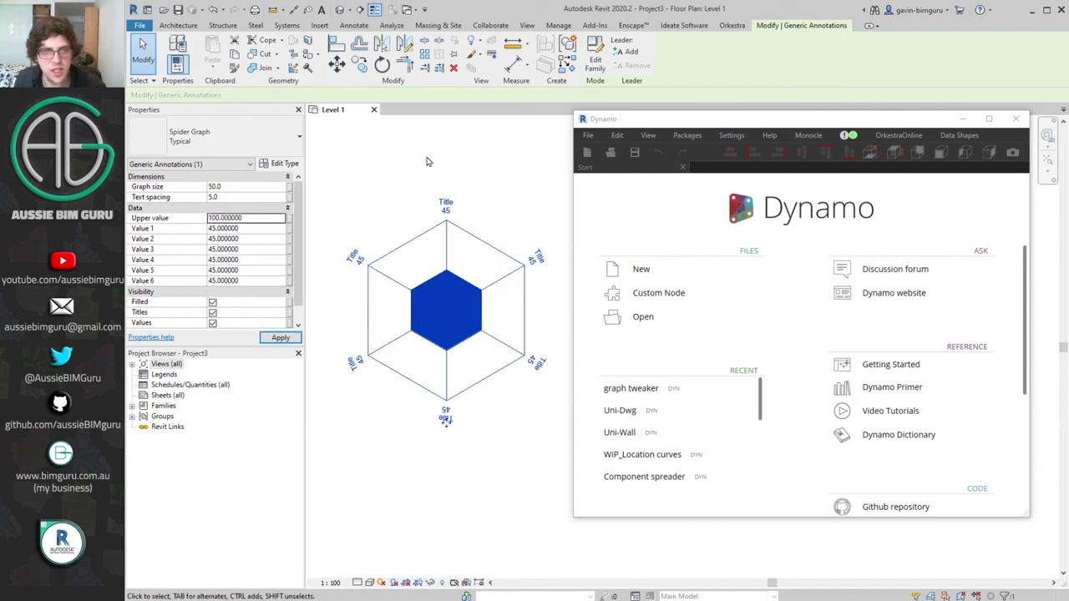
click(445, 149)
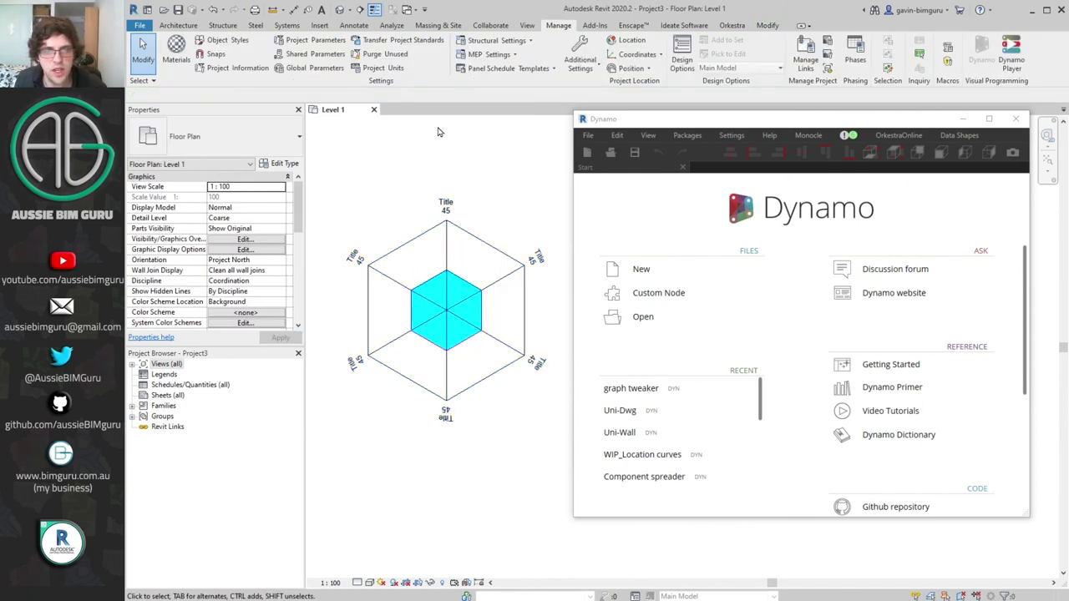
- Start a new Dynamo graph and place a Number Slider node in the upper part of the workspace
click(681, 271)
right_click(736, 285)
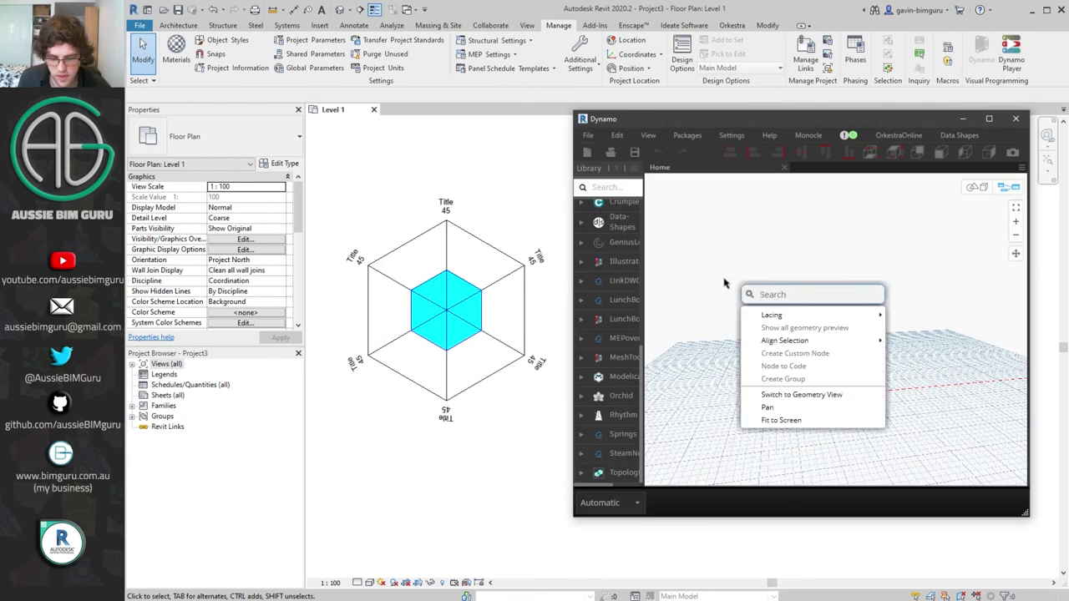
text(slider)
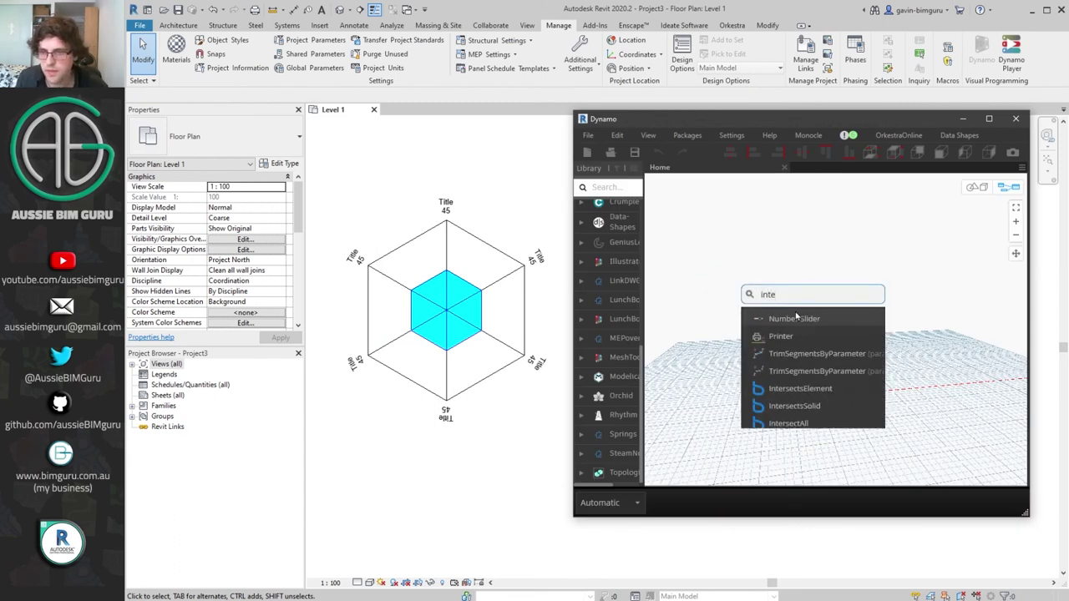
click(803, 318)
drag(833, 326, 758, 261)
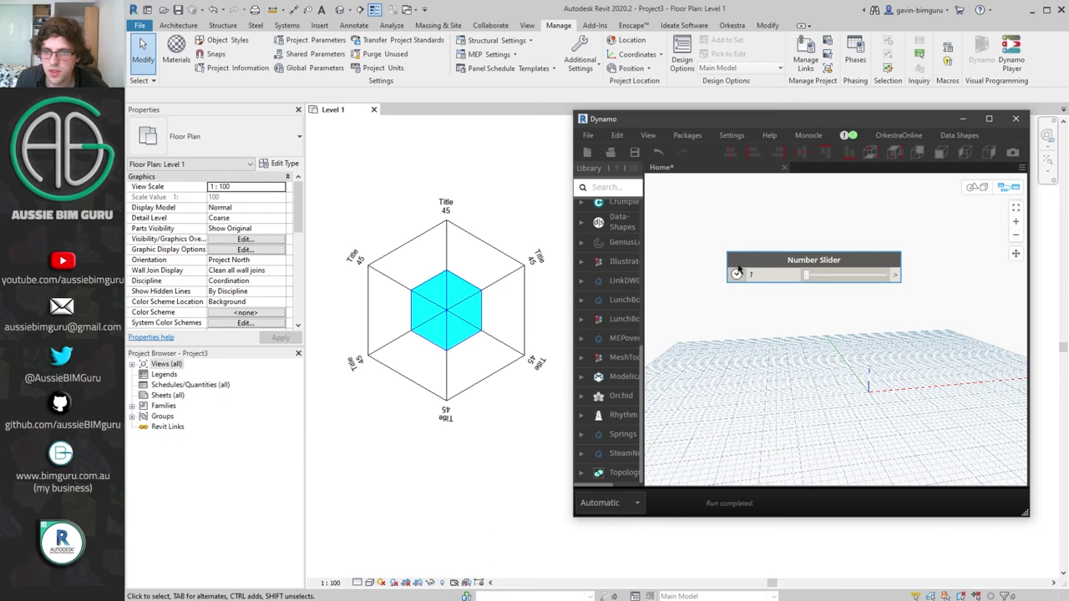
- Set the Number Slider's step to 5 and collapse its range settings
click(735, 273)
double_click(784, 293)
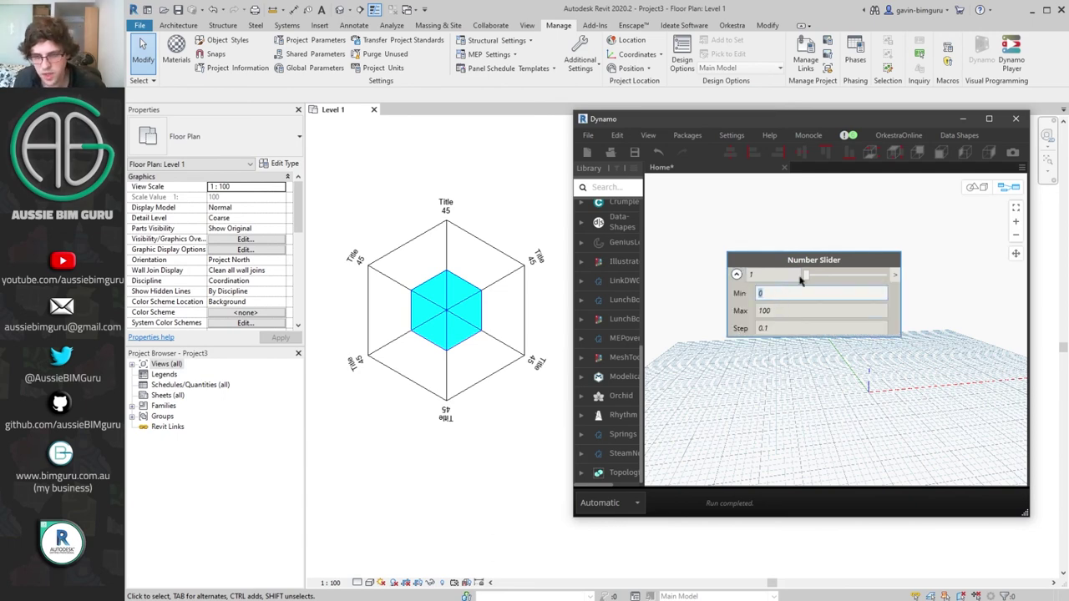
double_click(789, 328)
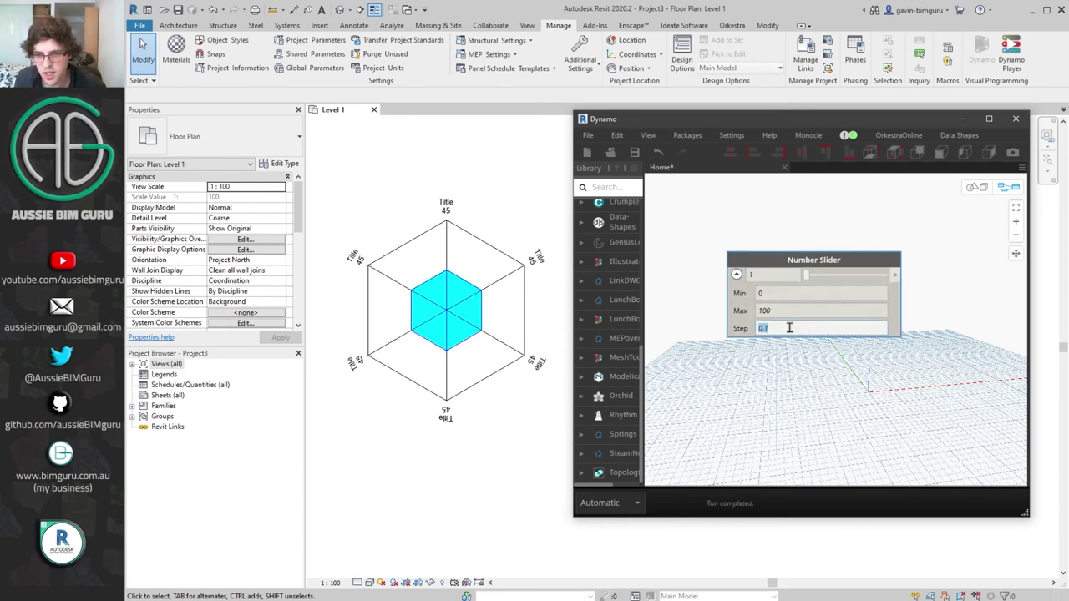
text(5)
click(812, 381)
click(736, 274)
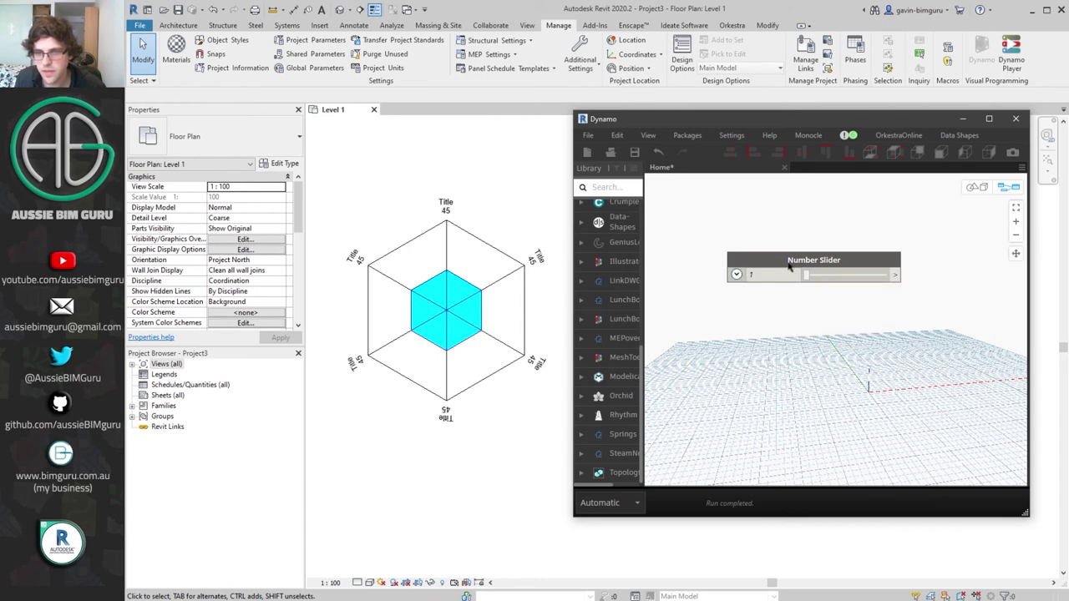
- Move the Number Slider slightly higher and duplicate it to make a second slider below
drag(793, 266, 786, 252)
key(ctrl+c)
key(ctrl+v)
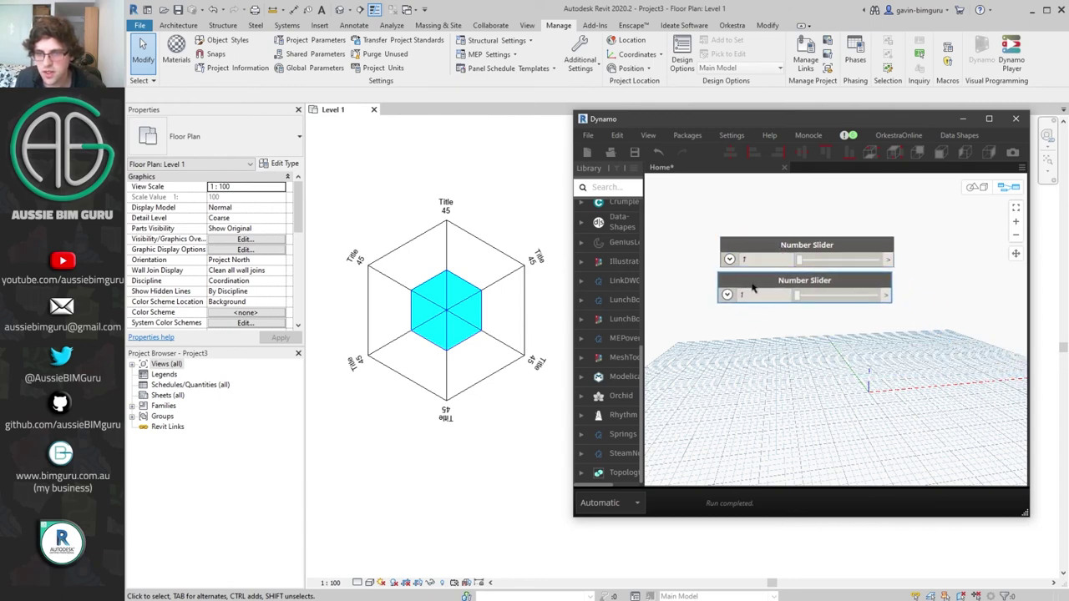
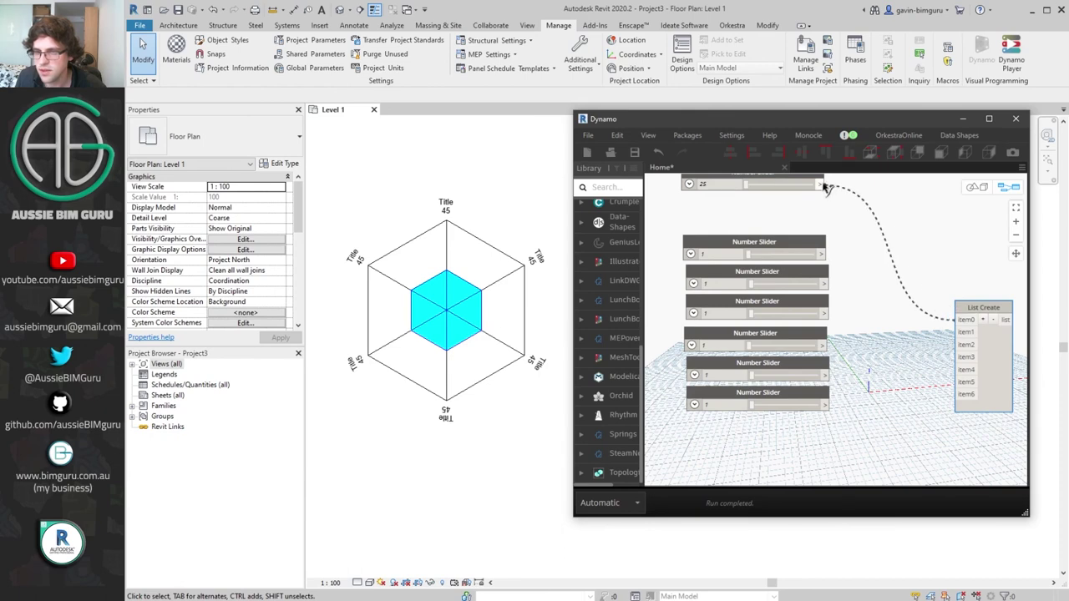
- Connect the six lower Number Sliders to item1 through item6 of List Create and move that node closer to the sliders
click(825, 253)
click(960, 332)
click(960, 344)
click(824, 283)
click(824, 313)
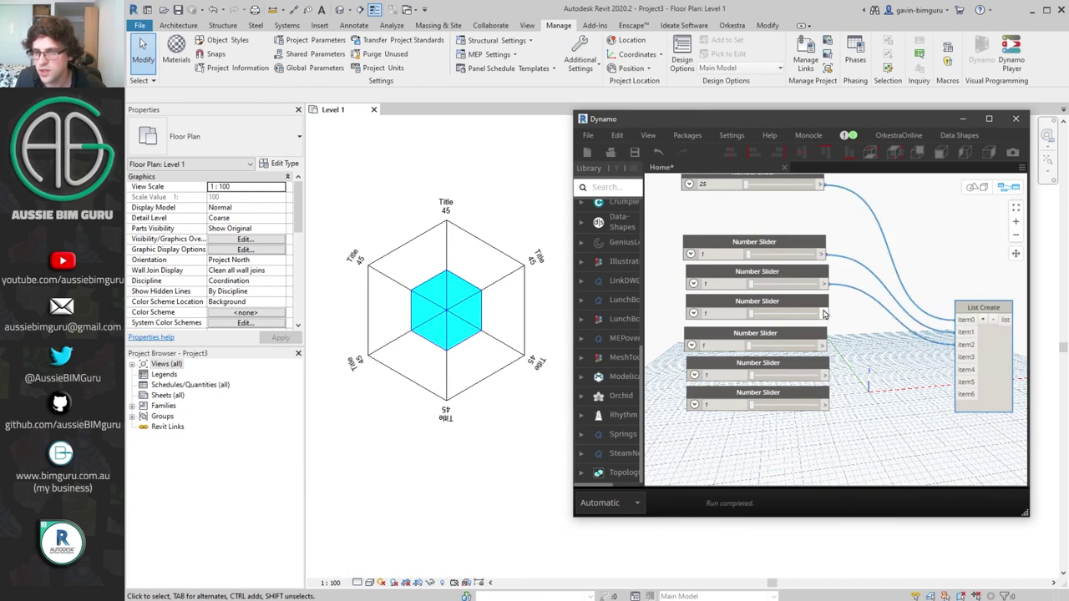
click(960, 356)
click(960, 369)
click(824, 345)
click(824, 374)
click(962, 381)
click(968, 396)
click(825, 404)
drag(971, 308, 939, 259)
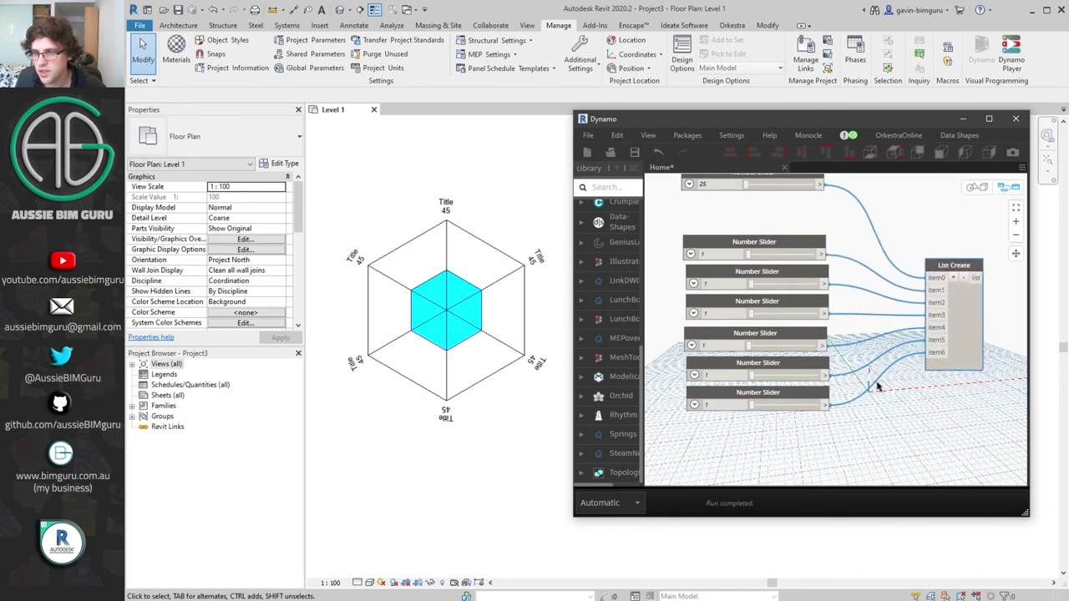
- Add a Code Block below the sliders holding the list ["Upper value", "Value 1", "Value 2", "Value 3", "Value 4", "Value 5", "Value 6"];
scroll(877, 386, up, 4)
double_click(768, 389)
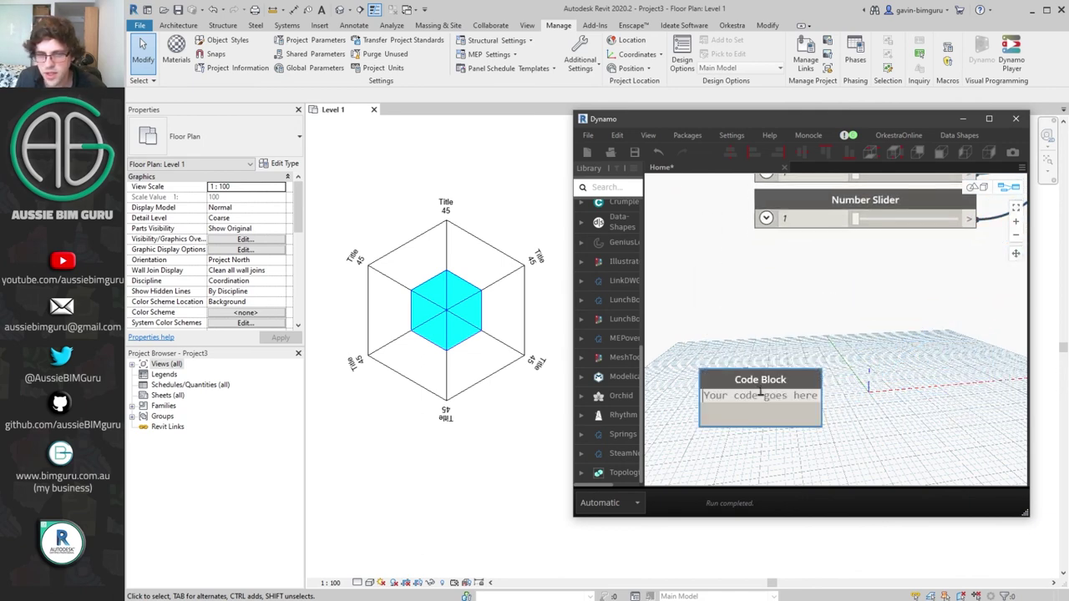
click(391, 280)
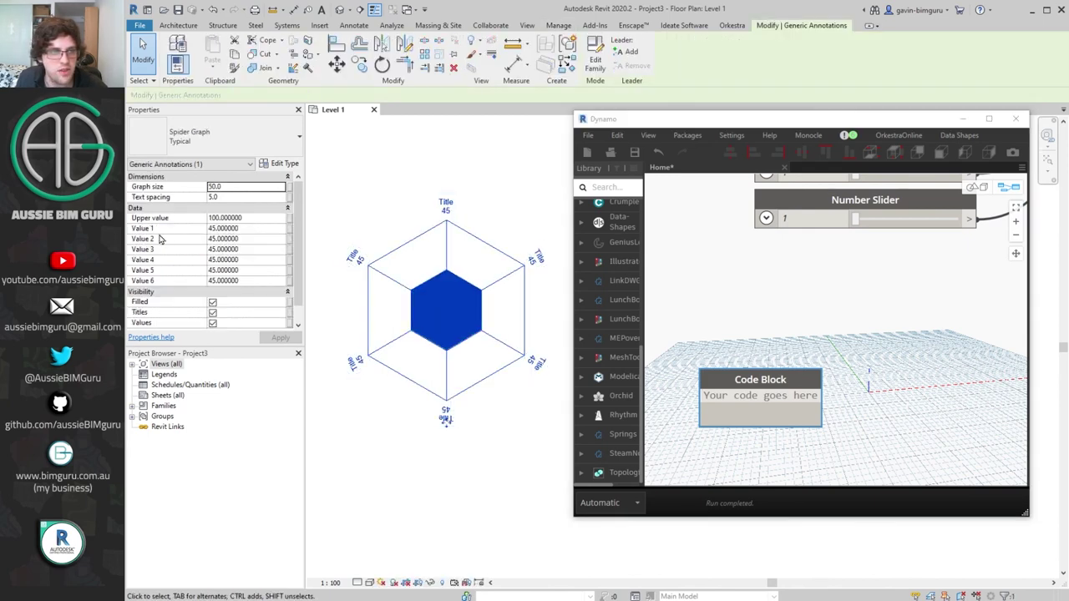
click(783, 395)
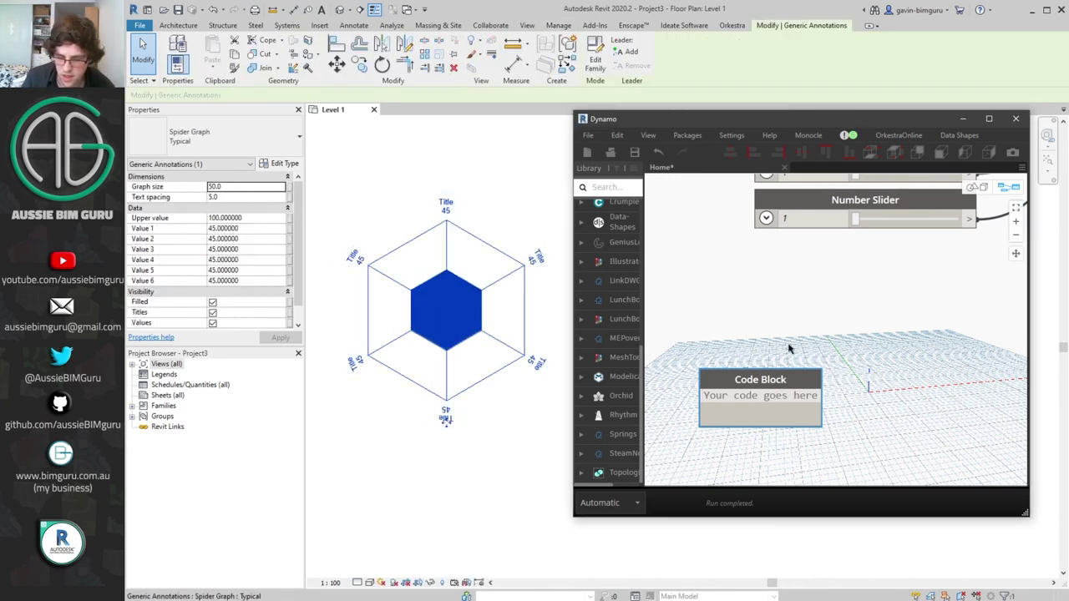
text(["Uppe)
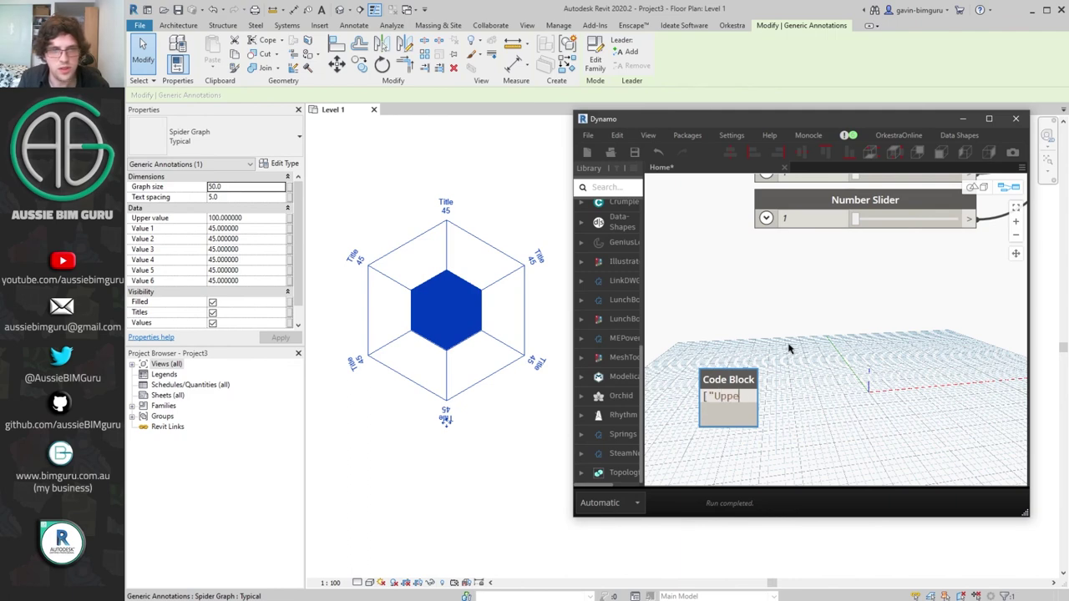
text(r value", "Value 1", "Value 2", "Value 3", "V)
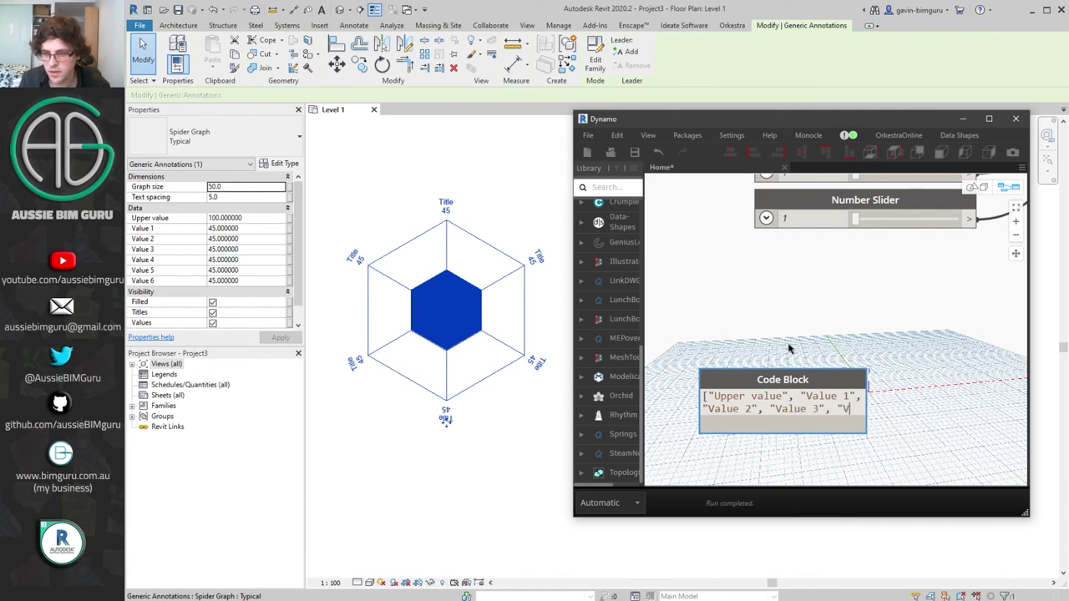
text(alue 4", ")
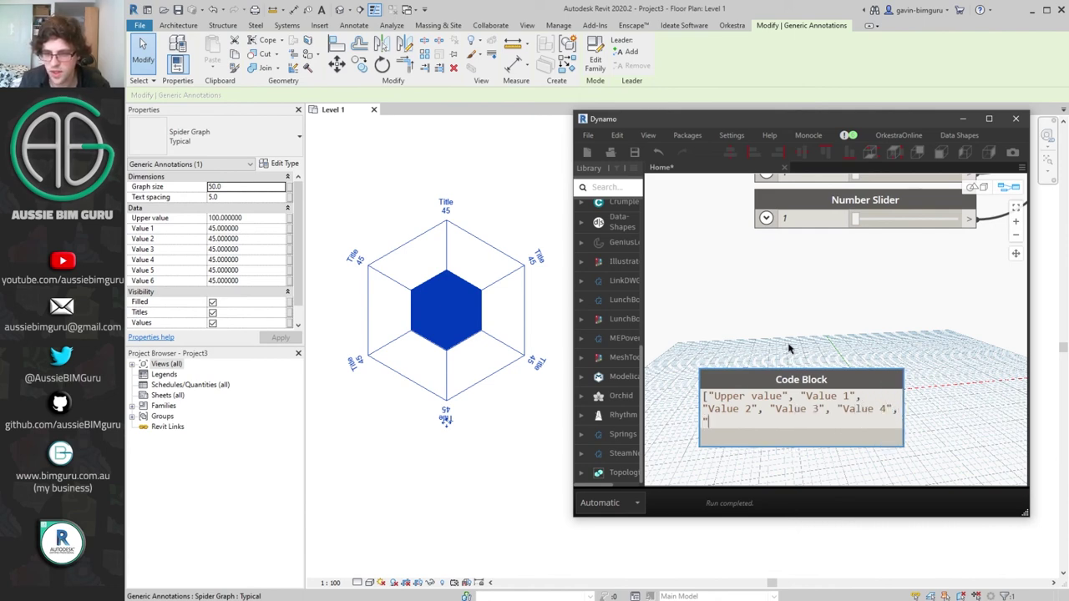
text(Vlau)
key(BackSpace)
key(BackSpace)
key(BackSpace)
text(alue 5", "Value 6)
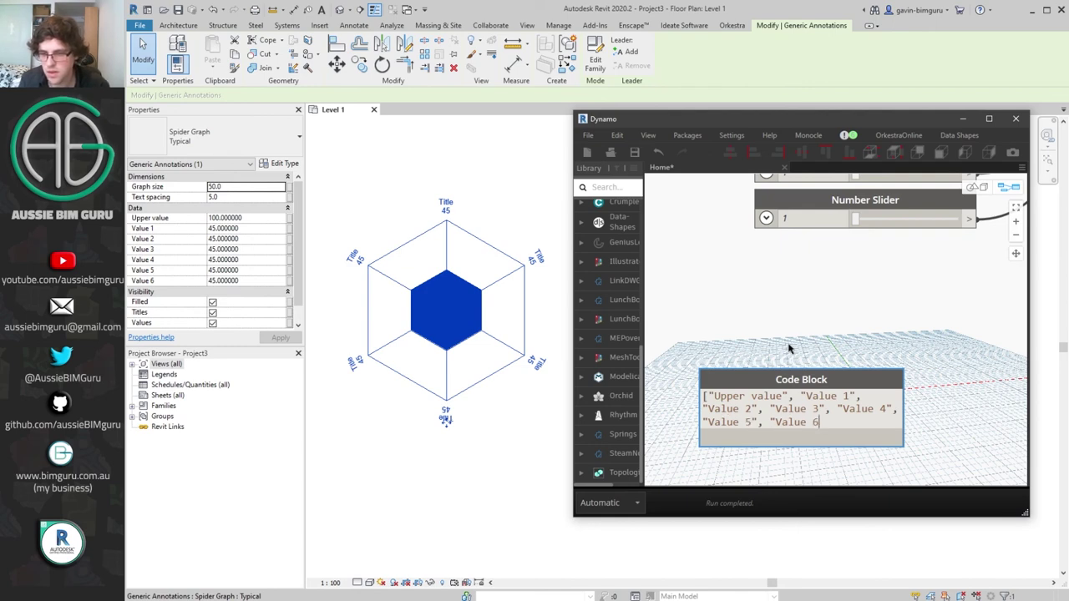
text(;)
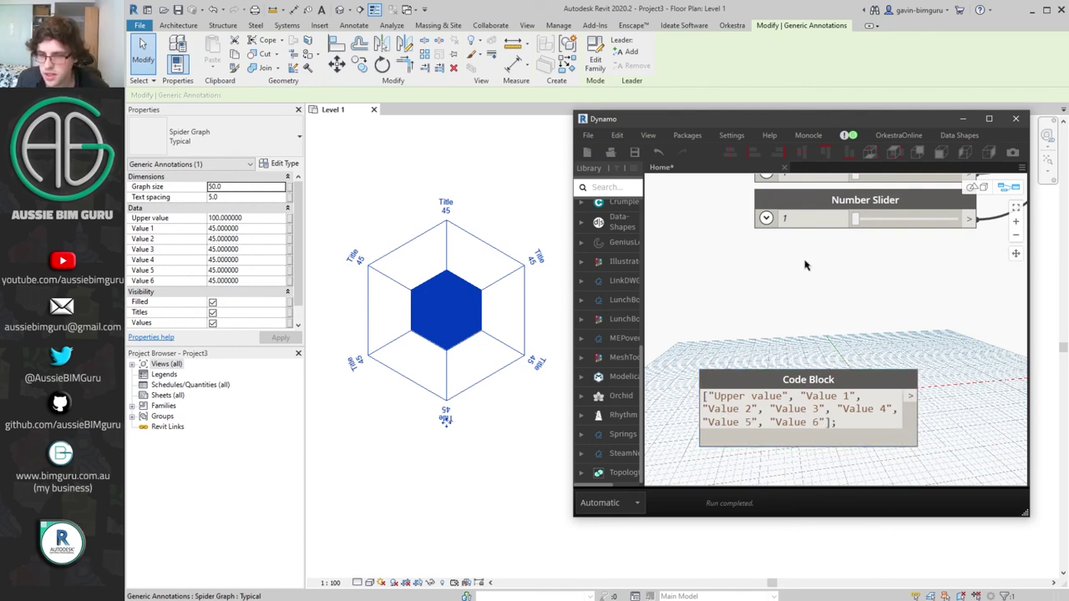
- Place a Select Model Element node above the Code Block and pick the spider graph in the Revit view as its element
scroll(747, 363, down, 4)
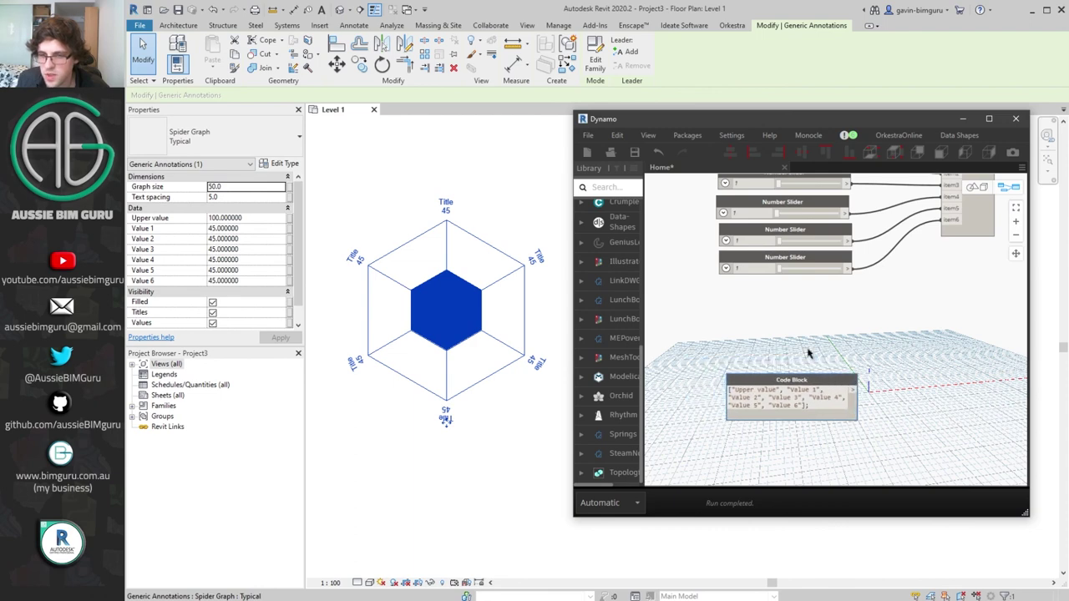
scroll(807, 349, up, 2)
right_click(803, 342)
text(select model)
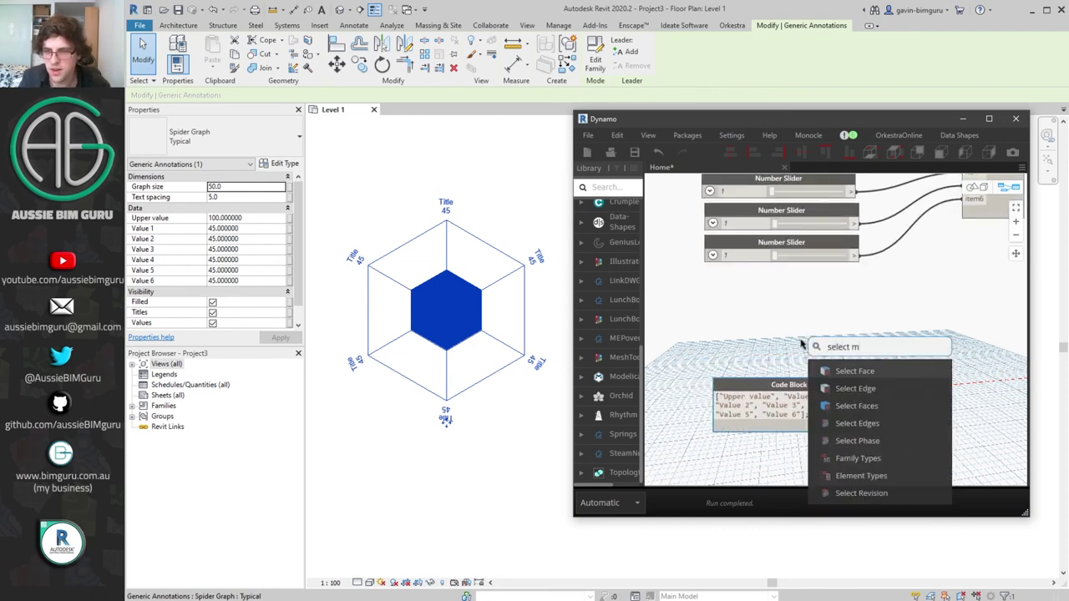
click(911, 374)
drag(910, 380, 781, 291)
click(769, 304)
click(482, 298)
- Add an Element.SetParameterByName node and place it beyond the List Create node
middle_drag(906, 320, 864, 335)
right_click(864, 336)
text(element.set)
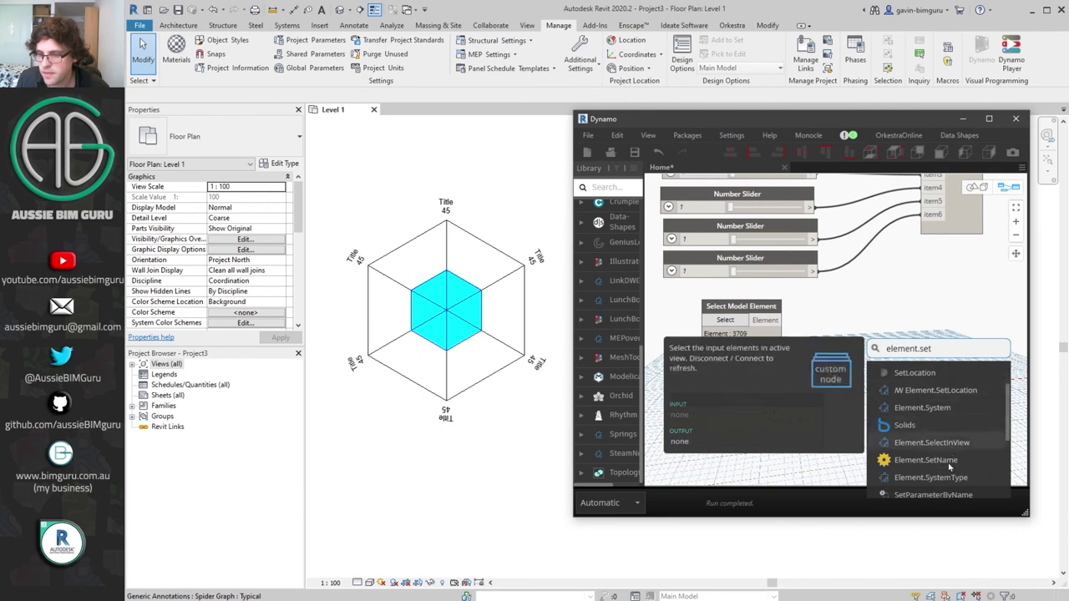
click(933, 493)
scroll(906, 432, down, 2)
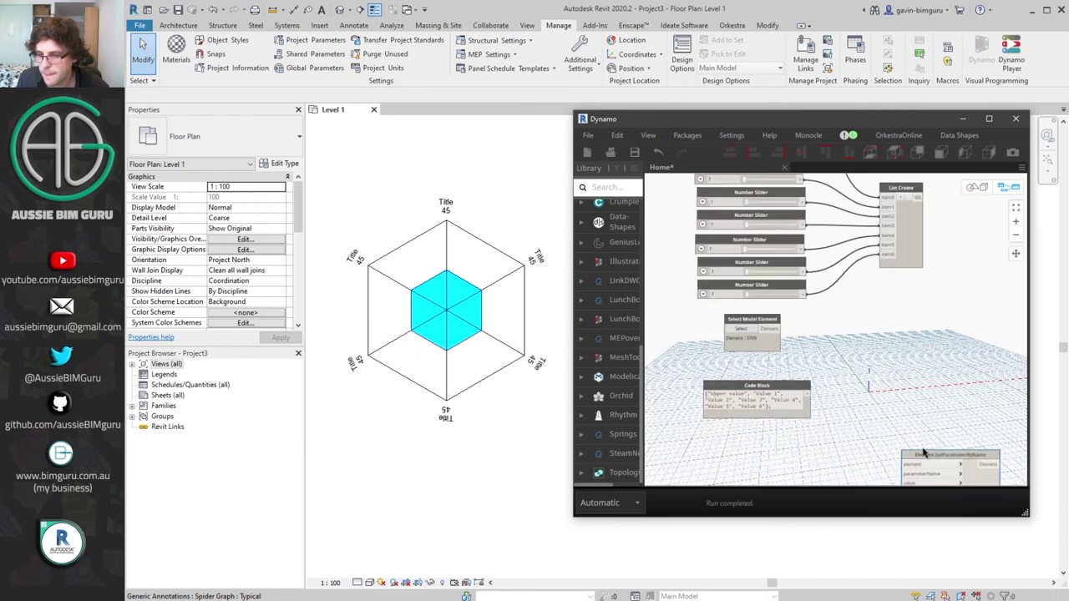
drag(923, 452, 994, 283)
- Connect List Create to value, the Code Block to parameterName and Select Model Element to element on Element.SetParameterByName
drag(917, 197, 997, 281)
drag(812, 393, 988, 300)
drag(779, 329, 988, 290)
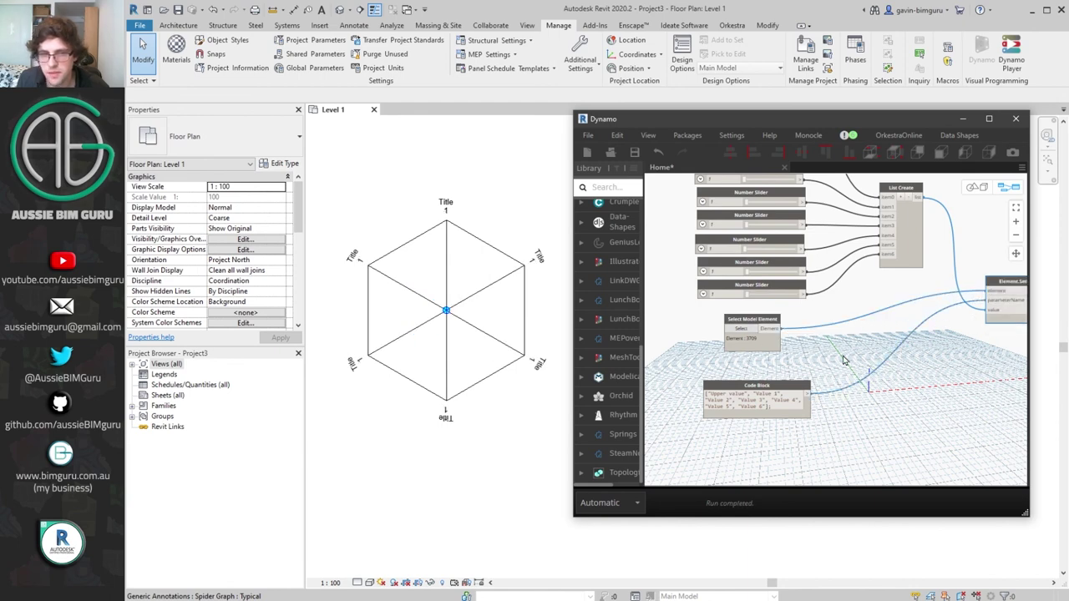
- Set the uppermost Number Slider to 40 and select the spider graph in Revit to check its parameters
click(515, 287)
scroll(515, 286, up, 2)
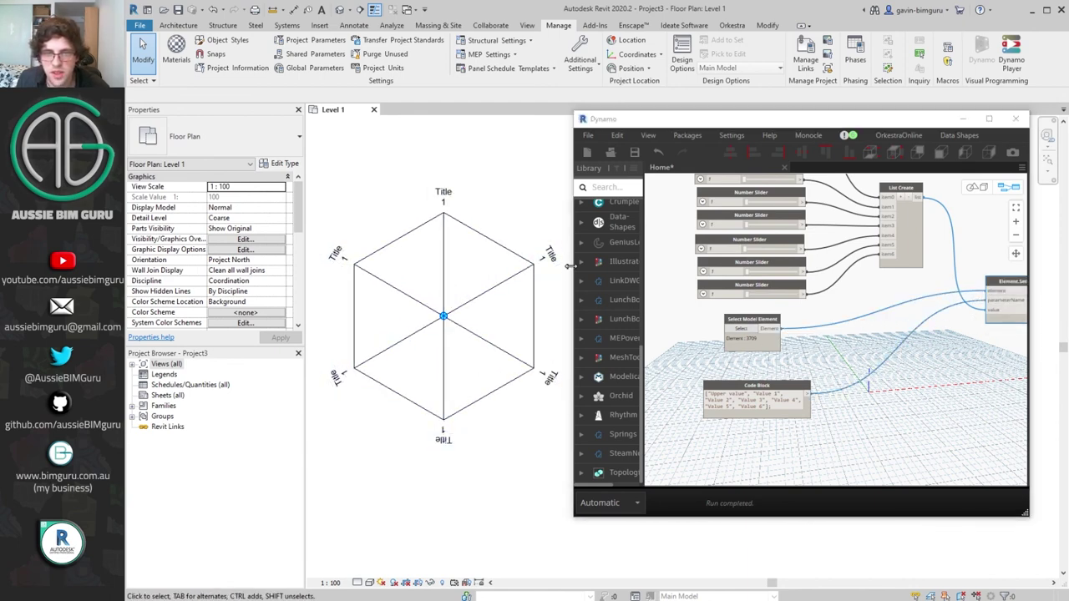
click(601, 266)
scroll(735, 217, up, 5)
drag(789, 227, 799, 231)
scroll(477, 260, down, 3)
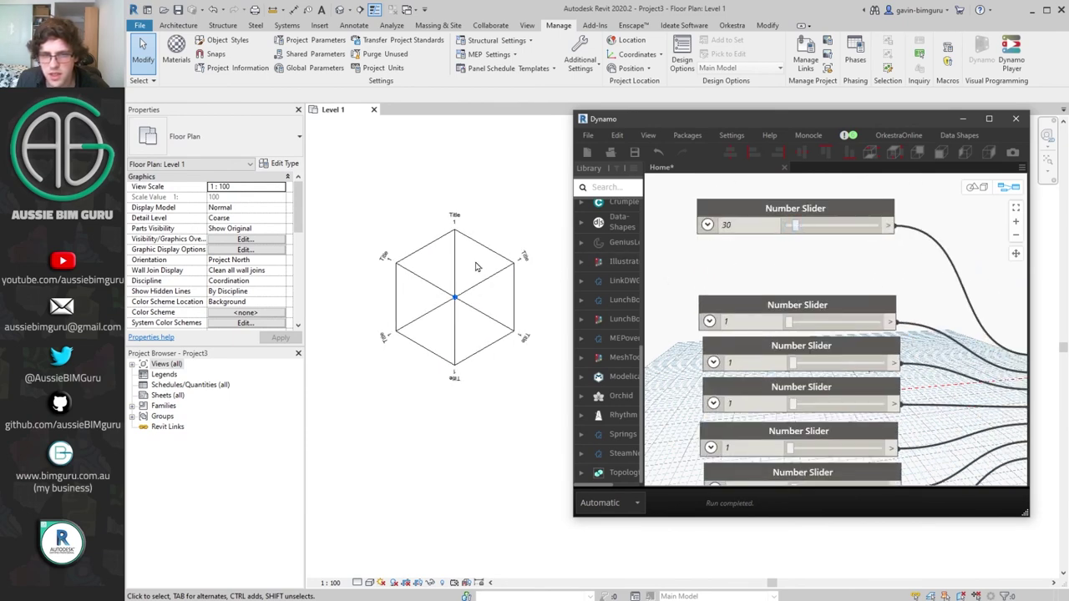
drag(796, 227, 815, 227)
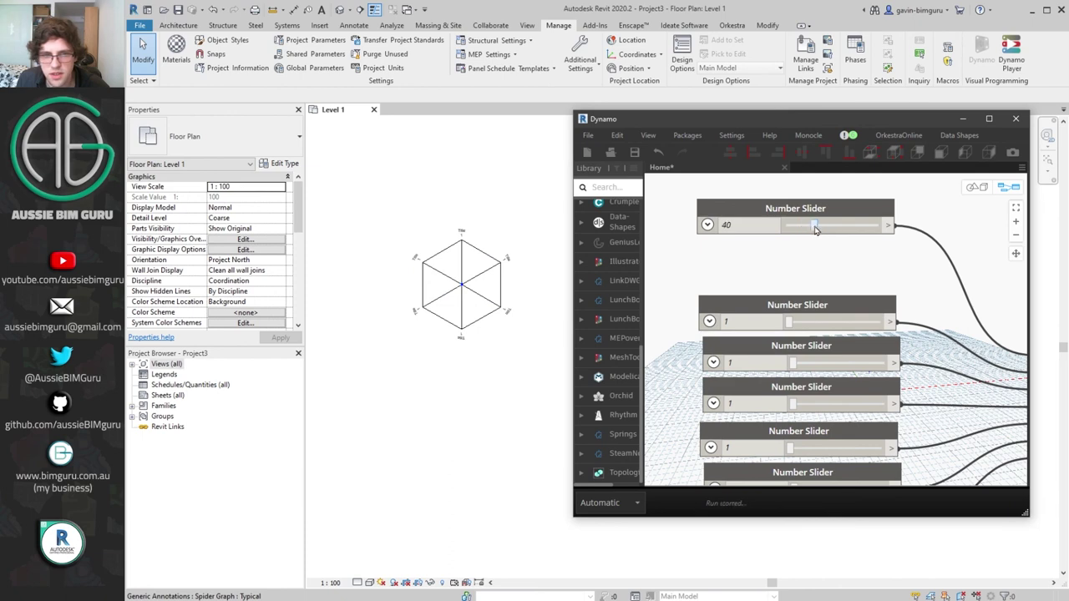
click(474, 238)
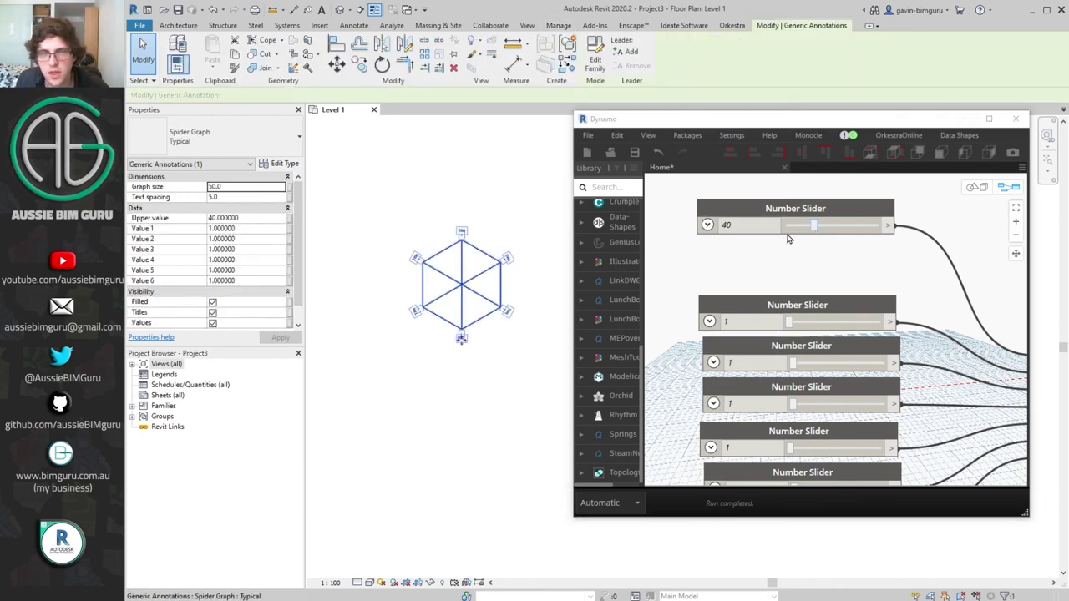
- Replace "Upper value" with "Graph size" as the first parameter name in the Code Block
scroll(663, 223, down, 3)
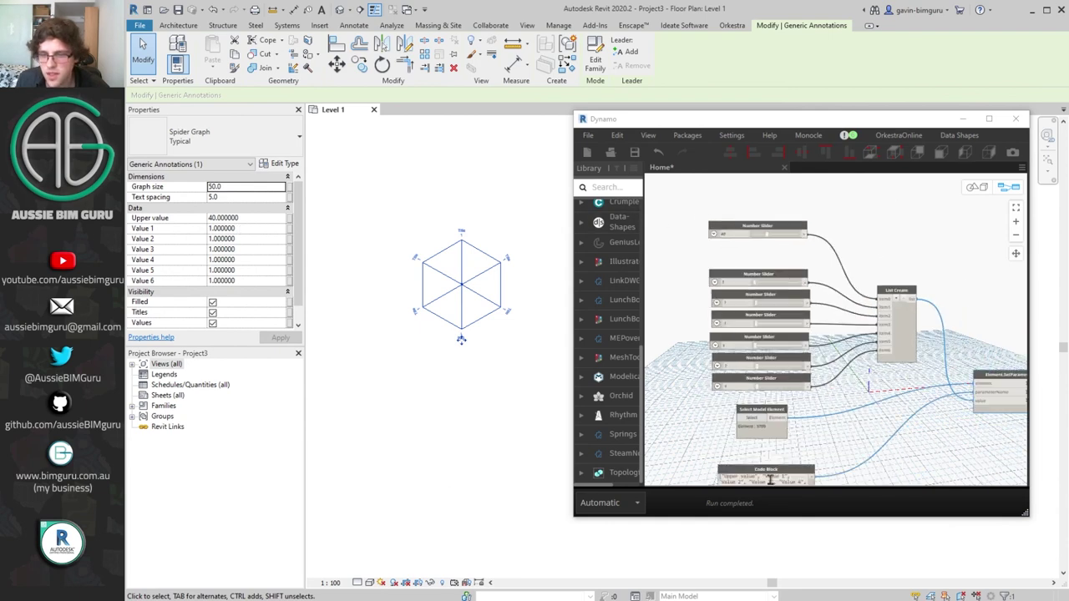
scroll(769, 302, up, 5)
drag(773, 278, 688, 279)
text(Graph S)
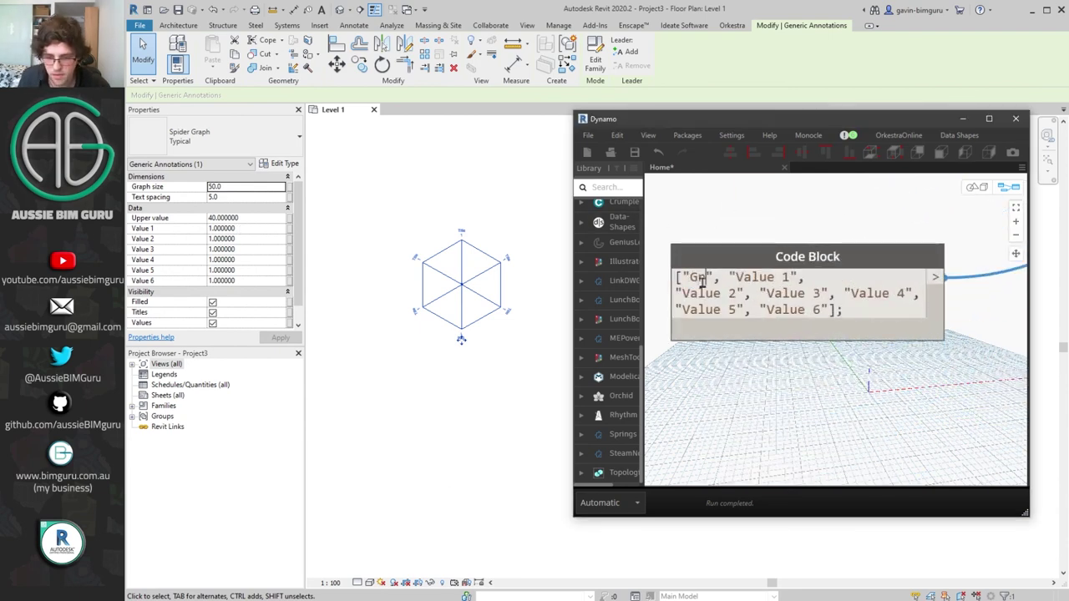
key(BackSpace)
text(siz)
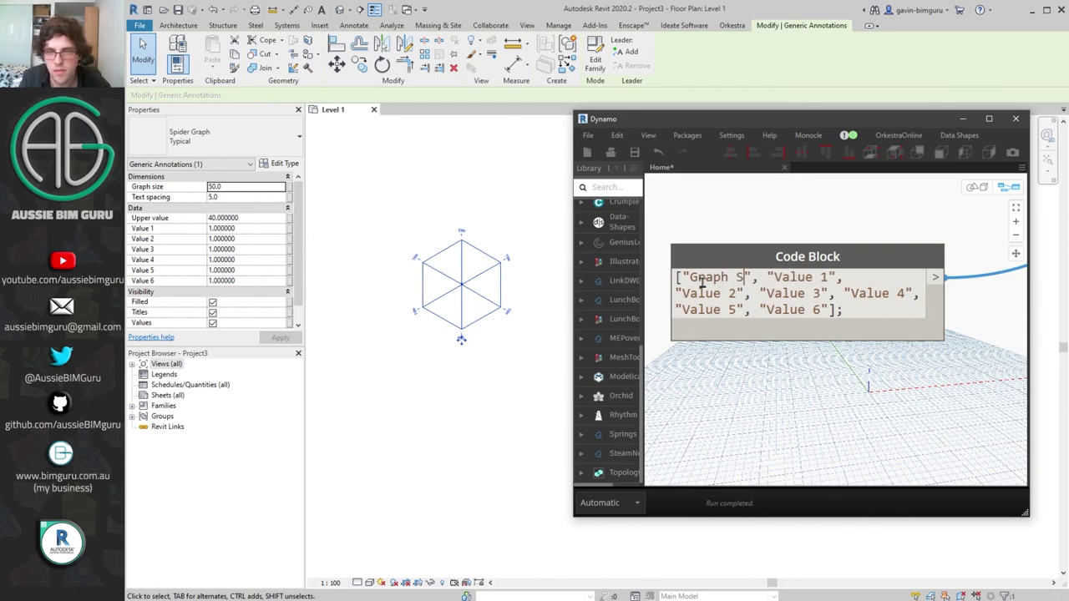
text(e)
click(795, 384)
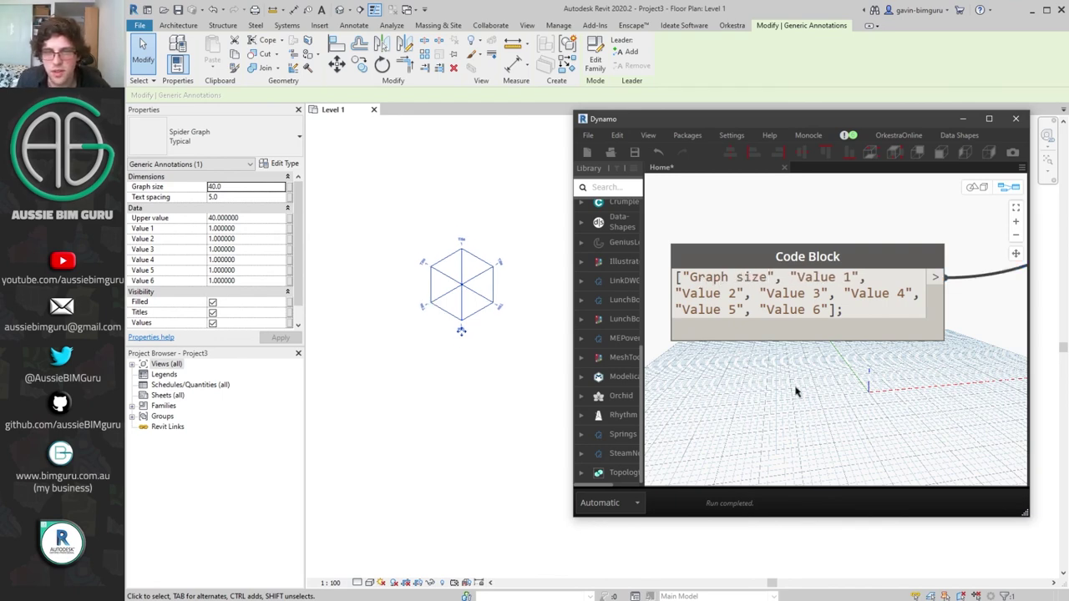
- Enter a higher Upper value in the selected spider graph's properties and deselect the graph
scroll(795, 384, down, 2)
middle_drag(850, 157, 829, 403)
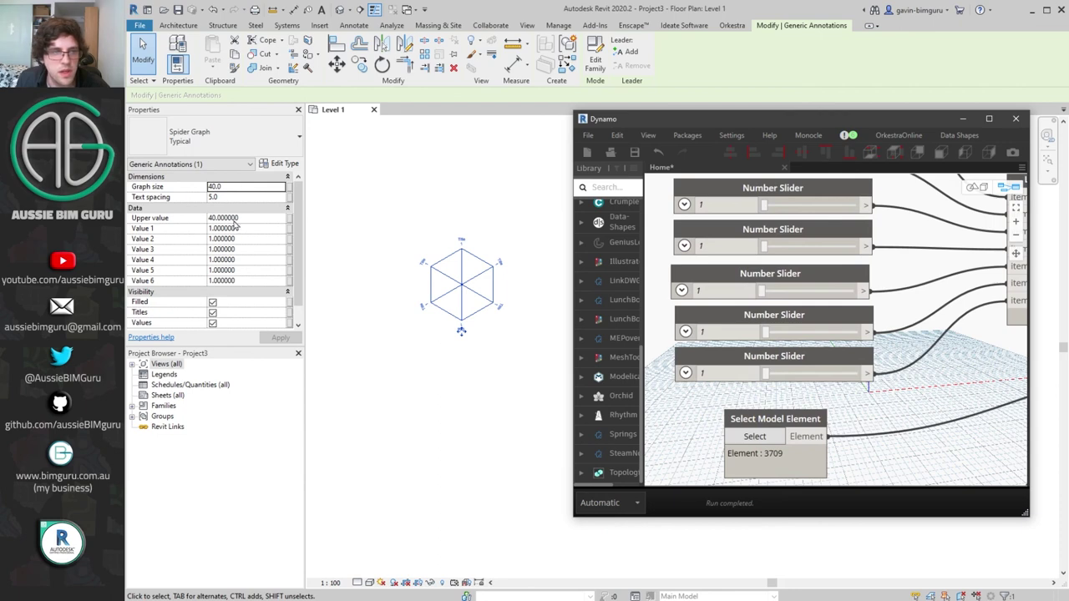
click(227, 219)
text(50)
click(454, 186)
- Test the graph size slider, leaving it at 40, and set the first three value sliders to 35, 70 and 85
middle_drag(665, 221, 777, 332)
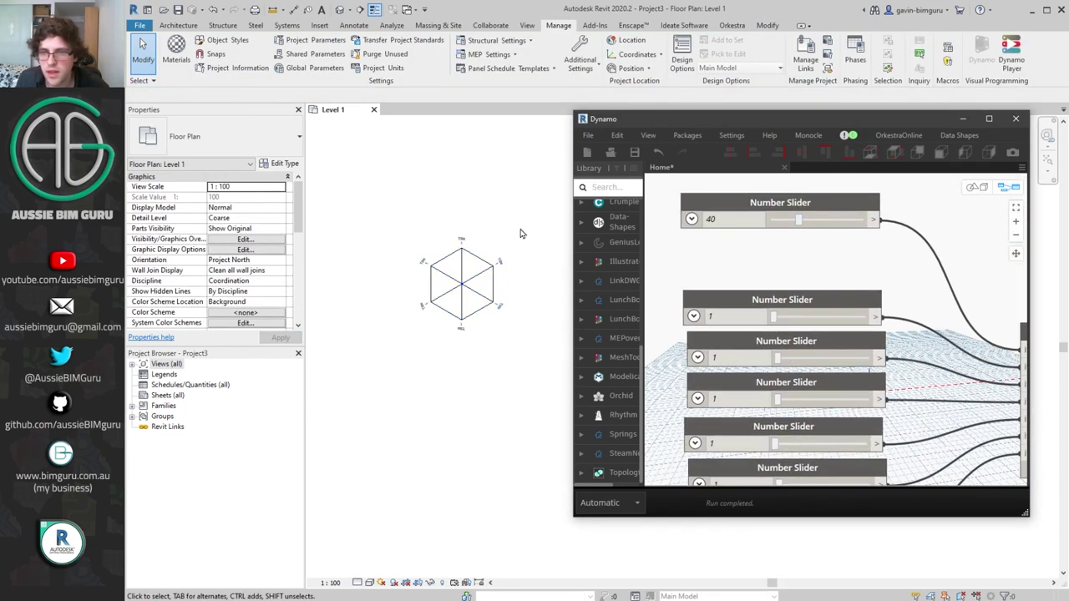
mouse_move(797, 223)
mouse_down()
mouse_move(843, 219)
mouse_move(799, 219)
mouse_up()
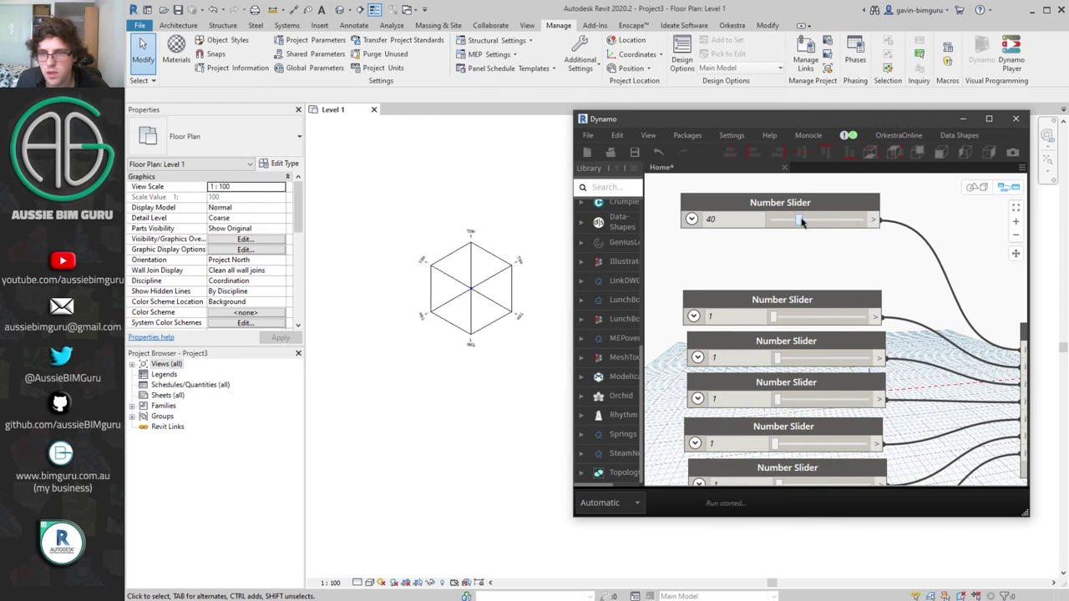
drag(775, 318, 804, 317)
drag(777, 359, 842, 359)
drag(774, 398, 856, 399)
- Set the fifth value slider to 70, the sixth to 40 and the fourth to 45
middle_drag(920, 390, 953, 260)
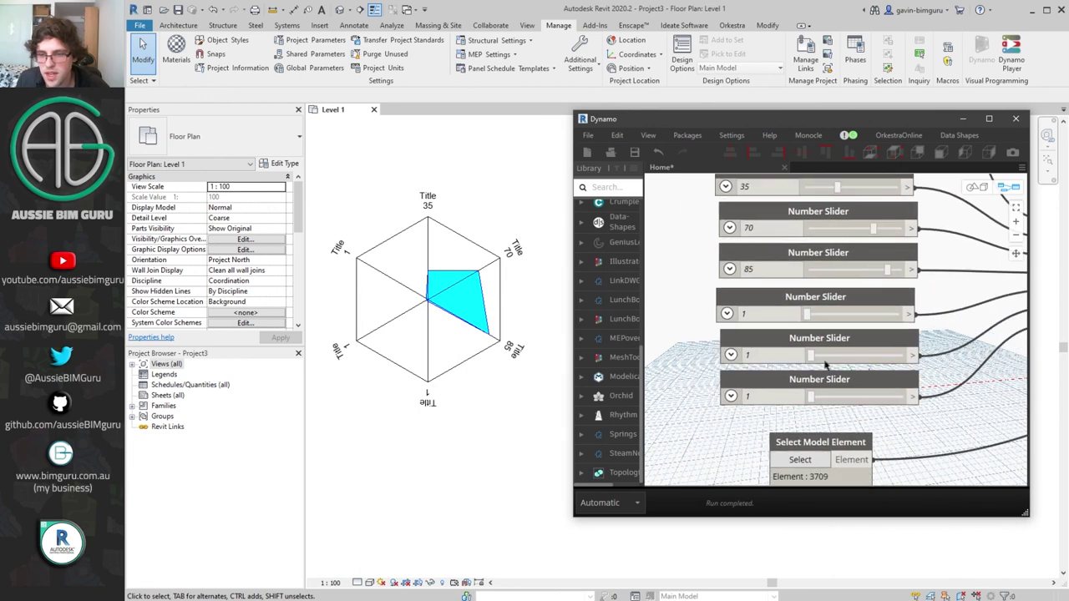
click(874, 355)
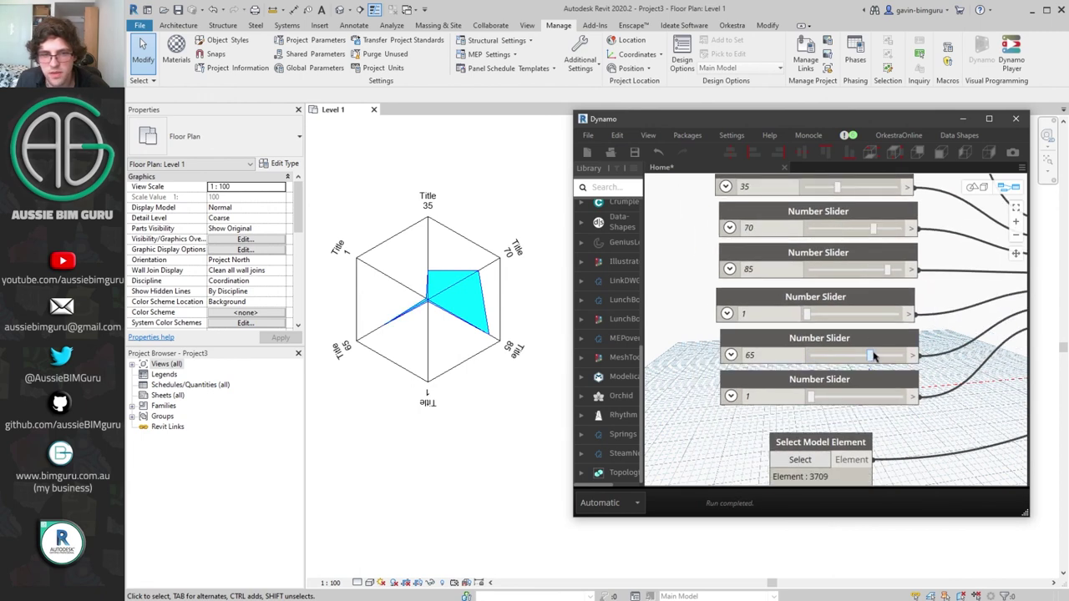
click(817, 399)
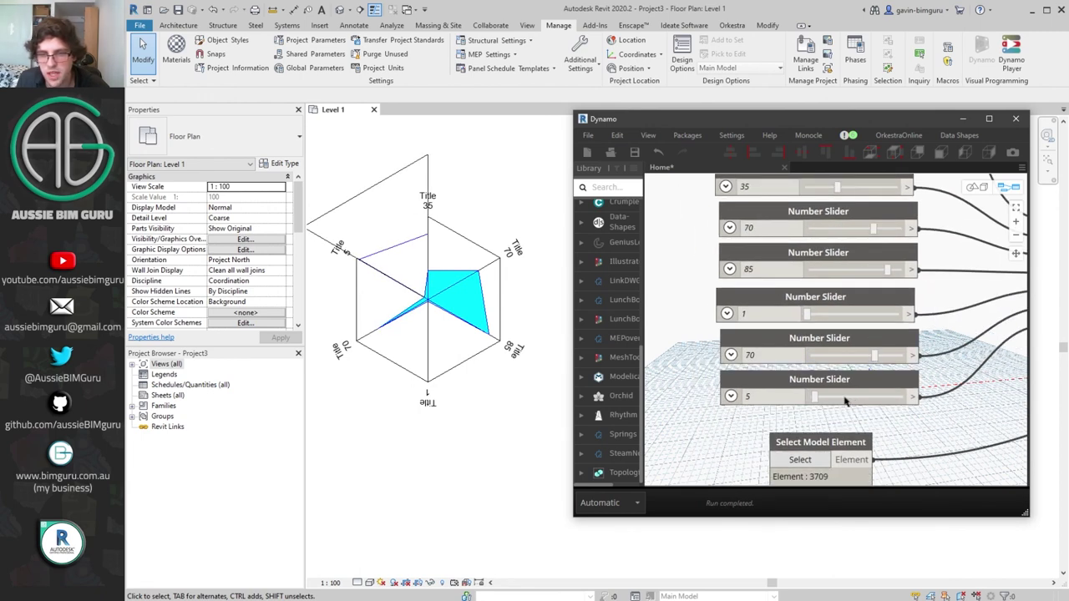
mouse_move(817, 397)
mouse_down()
mouse_move(843, 398)
mouse_move(817, 399)
mouse_up()
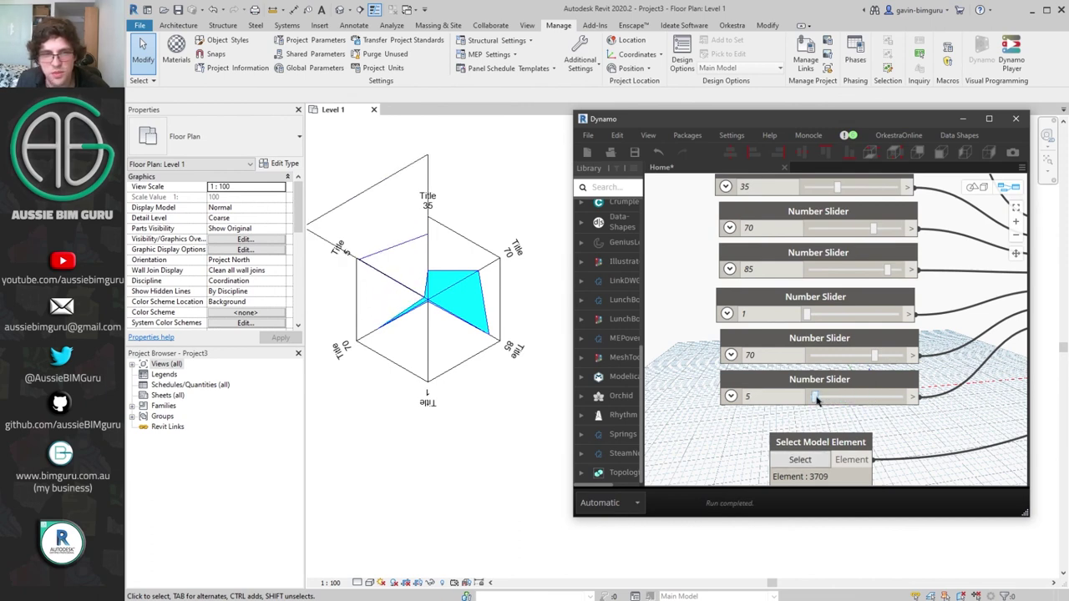
scroll(475, 316, up, 4)
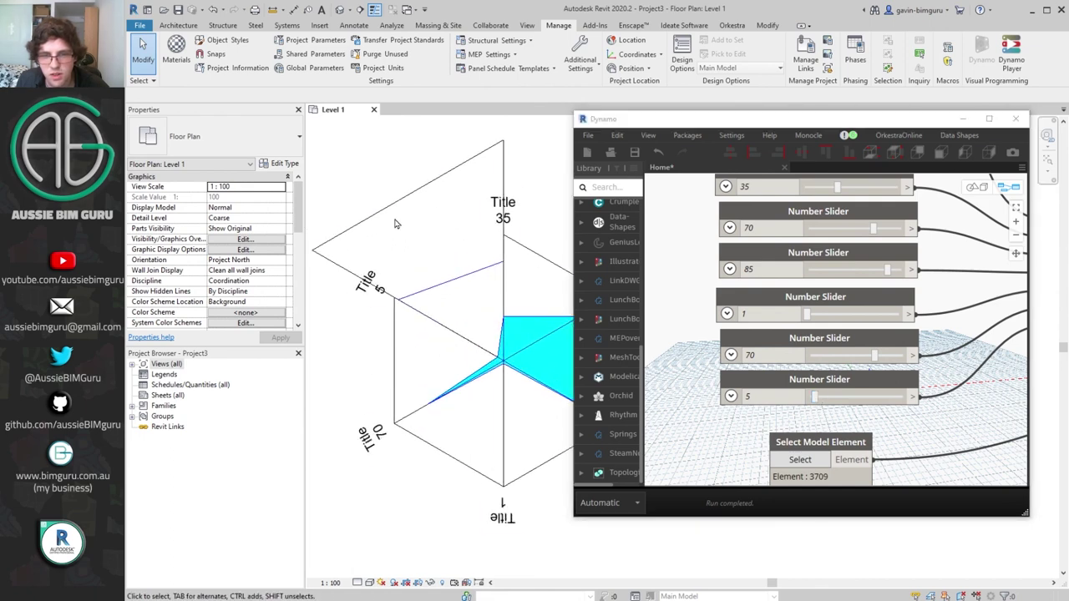
drag(817, 400, 847, 401)
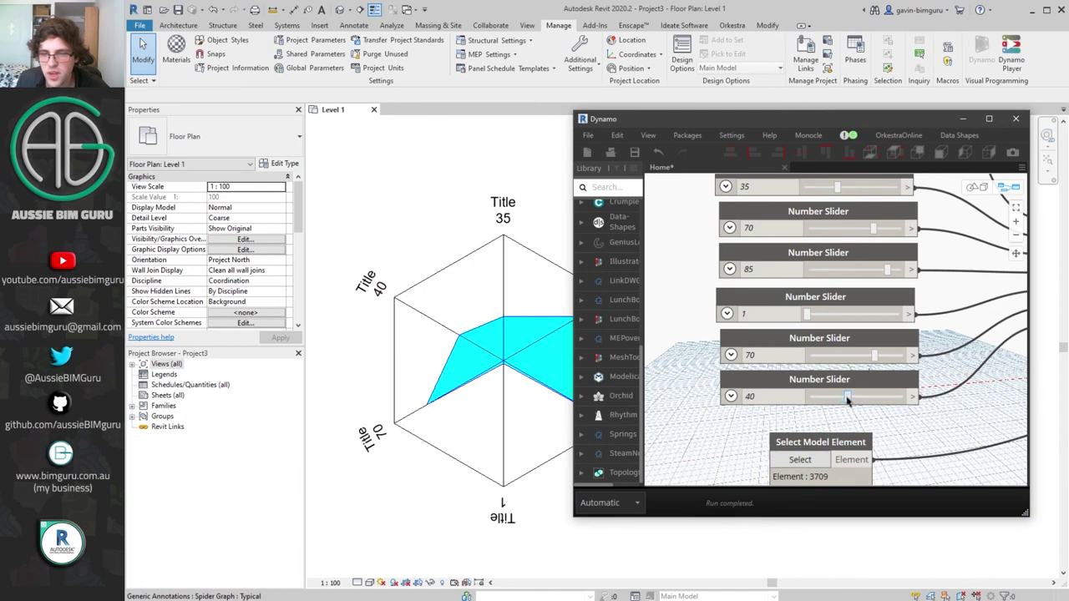
scroll(846, 399, down, 2)
drag(816, 328, 843, 329)
scroll(443, 296, down, 3)
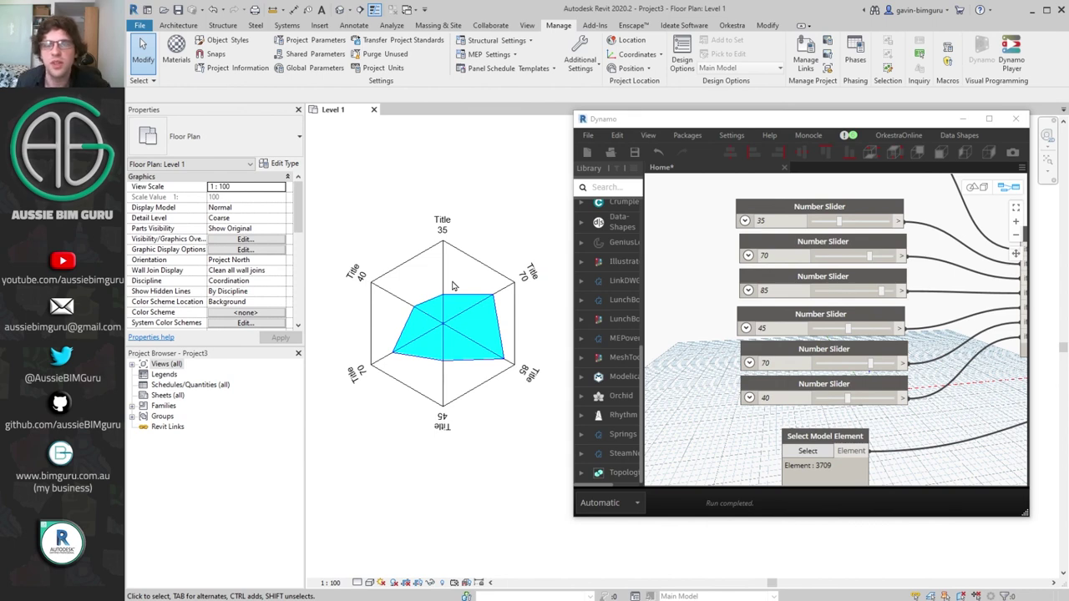
- Set the uppermost Number Slider, which drives the graph size, to 45
key(ctrl+l)
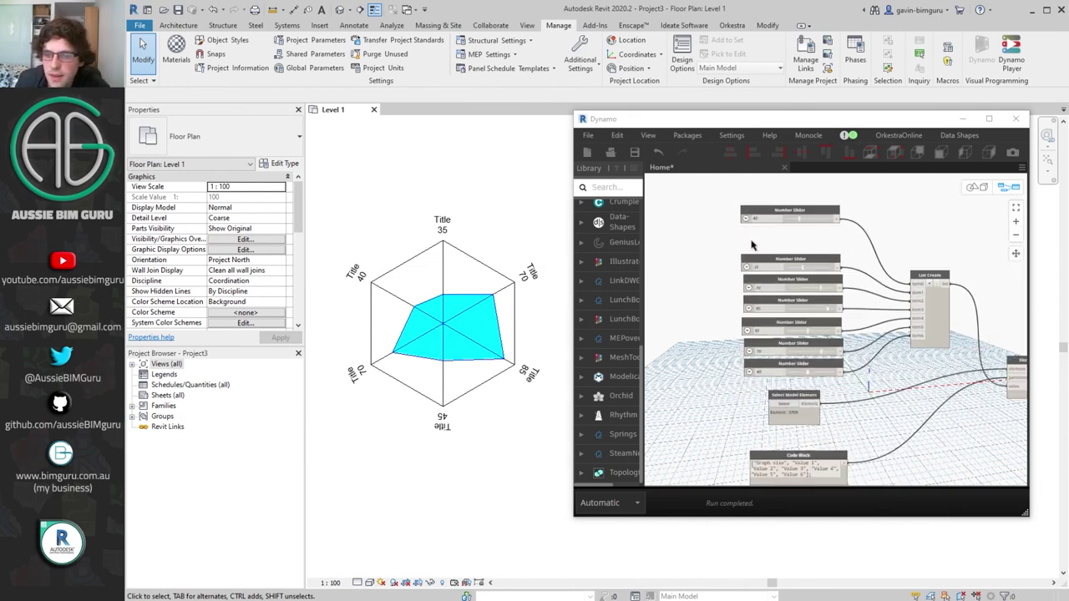
scroll(818, 267, up, 2)
mouse_move(799, 243)
mouse_down()
mouse_move(809, 243)
mouse_move(787, 244)
mouse_move(803, 242)
mouse_up()
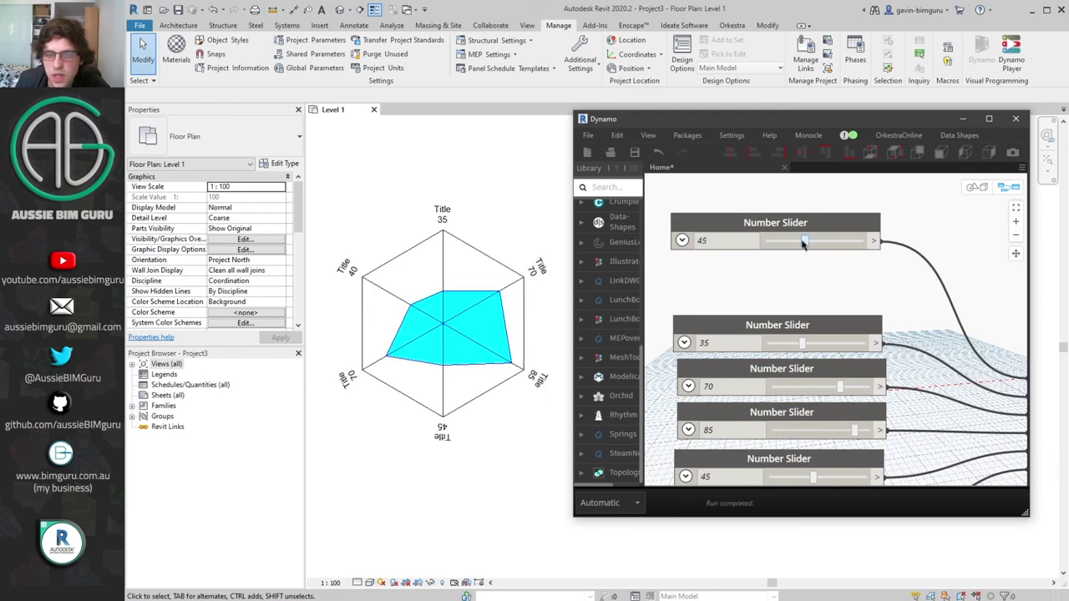